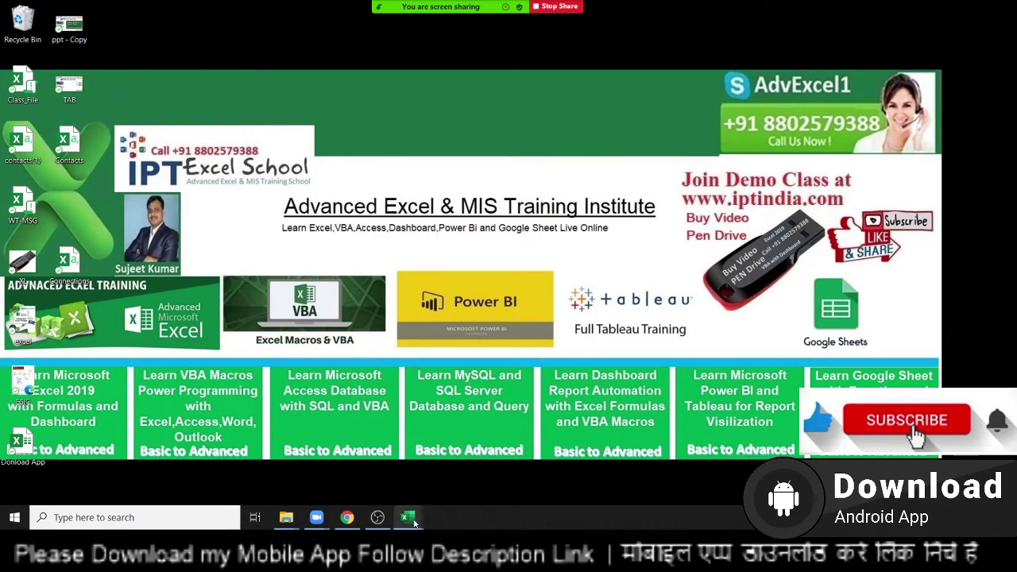
Bring the Book1 - Excel window to the front from its taskbar preview.
mouse_move(414, 521)
click(353, 460)
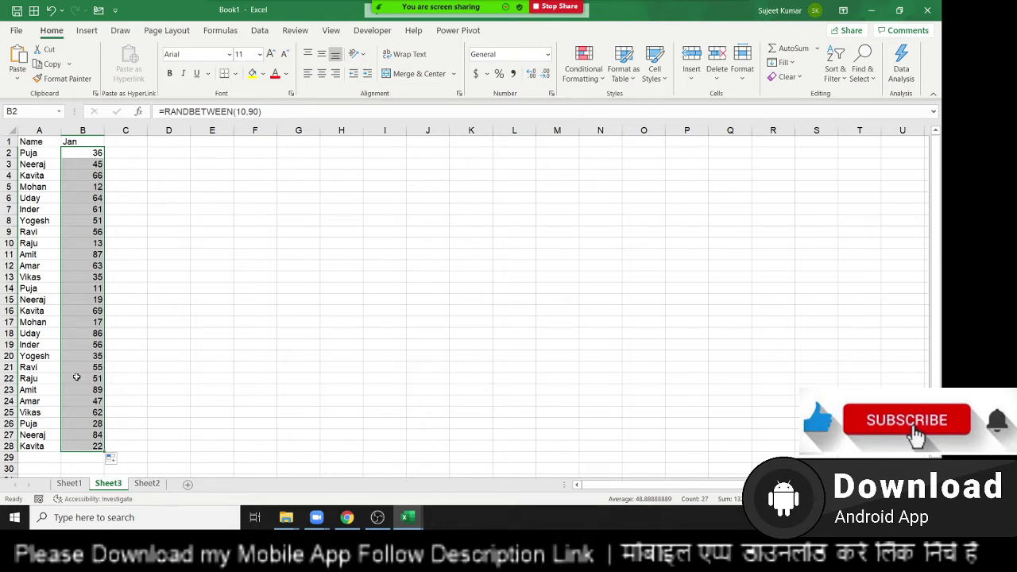
Point out the repeated names: Raju lower in the list and the three Puja entries.
click(43, 378)
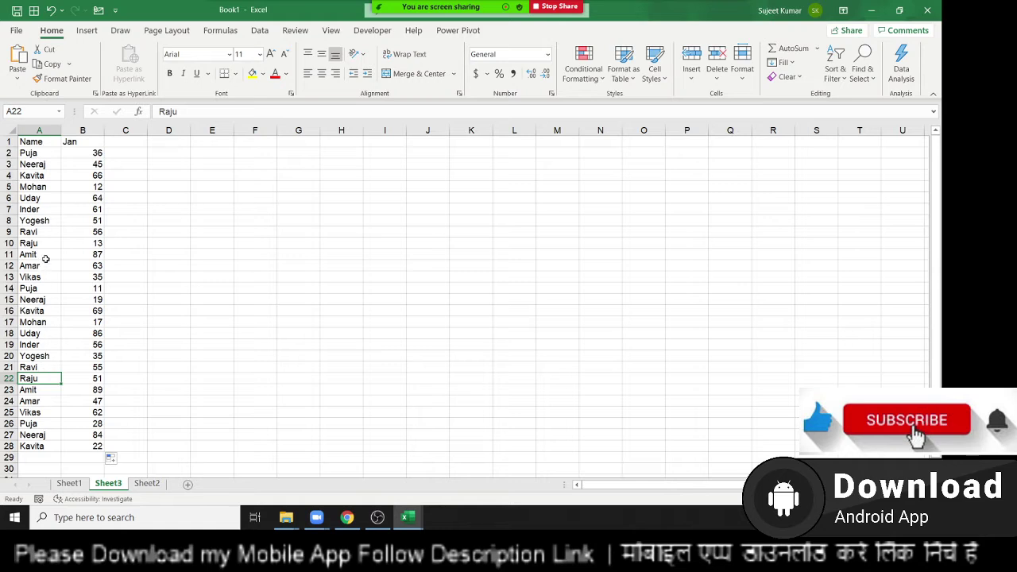
click(31, 154)
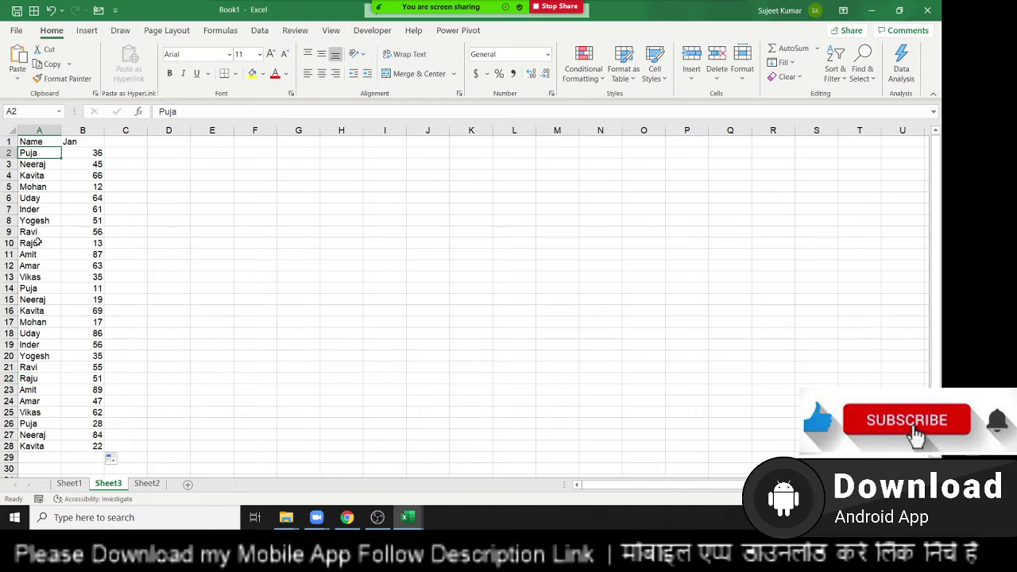
click(41, 287)
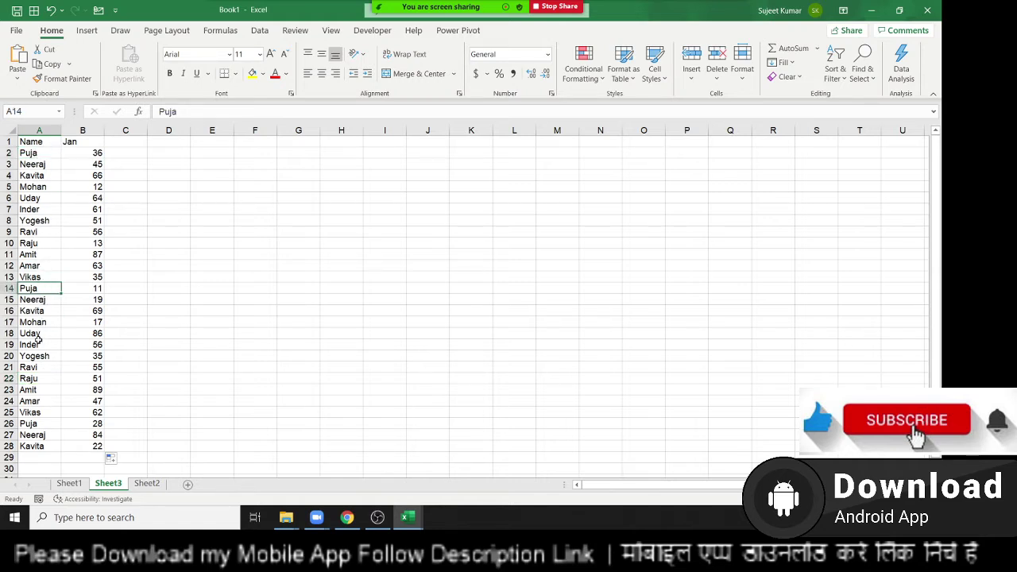
click(36, 423)
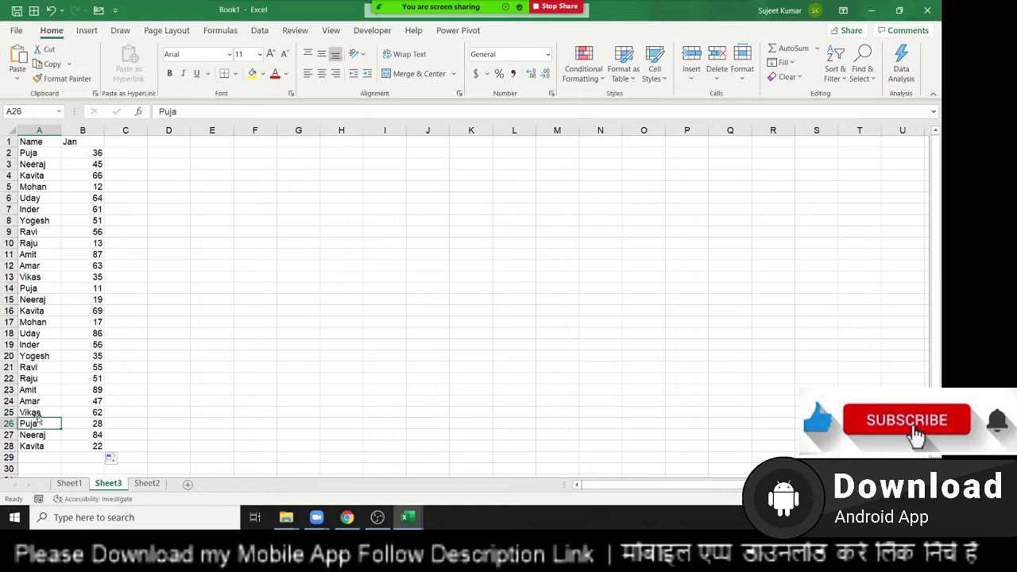
Enter the name Puja in cell E6.
click(209, 199)
text(Pu)
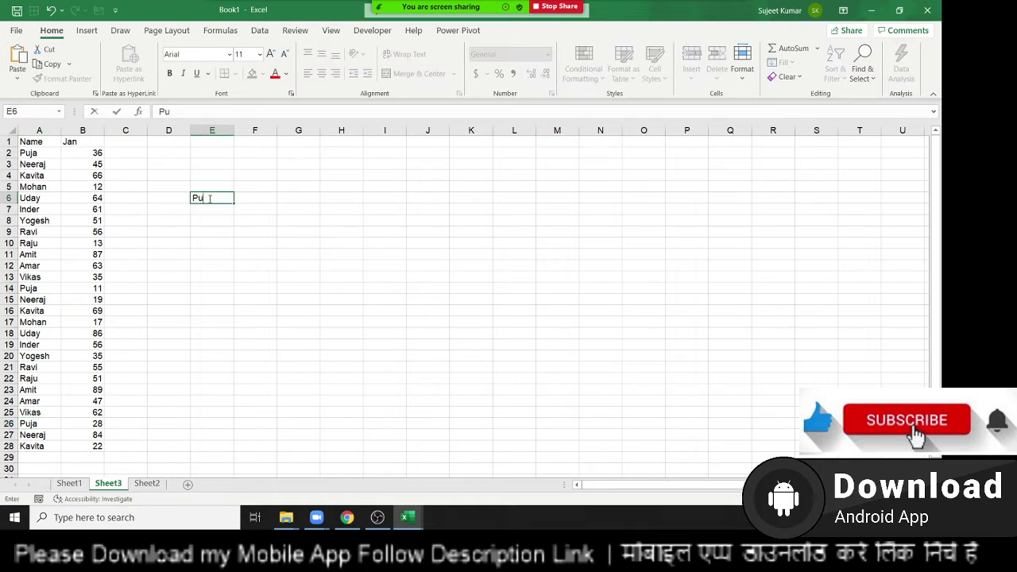
text(ja)
key(Tab)
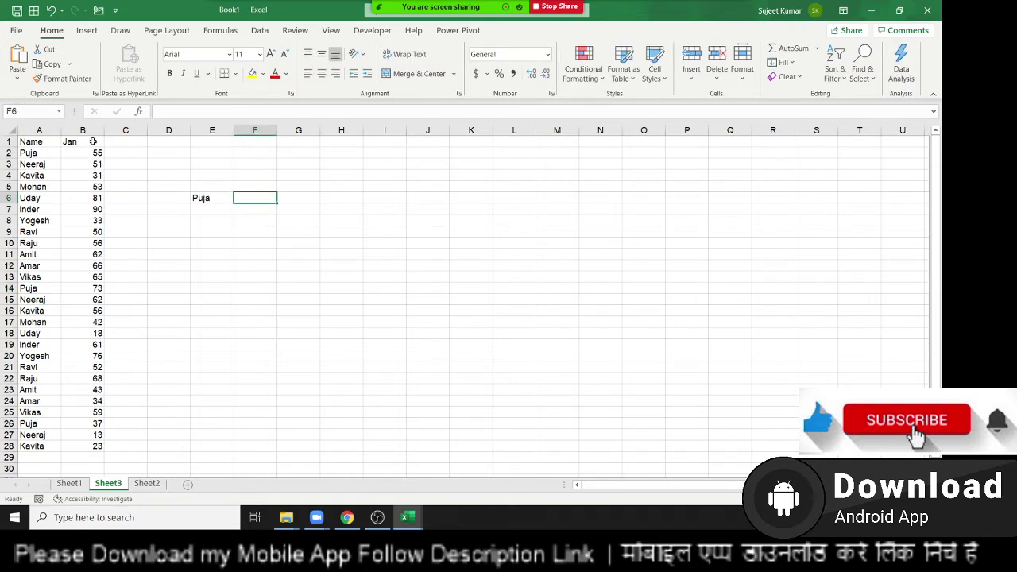
Copy the Jan column B and paste it back in place as plain values.
click(82, 130)
key(ctrl+c)
click(16, 78)
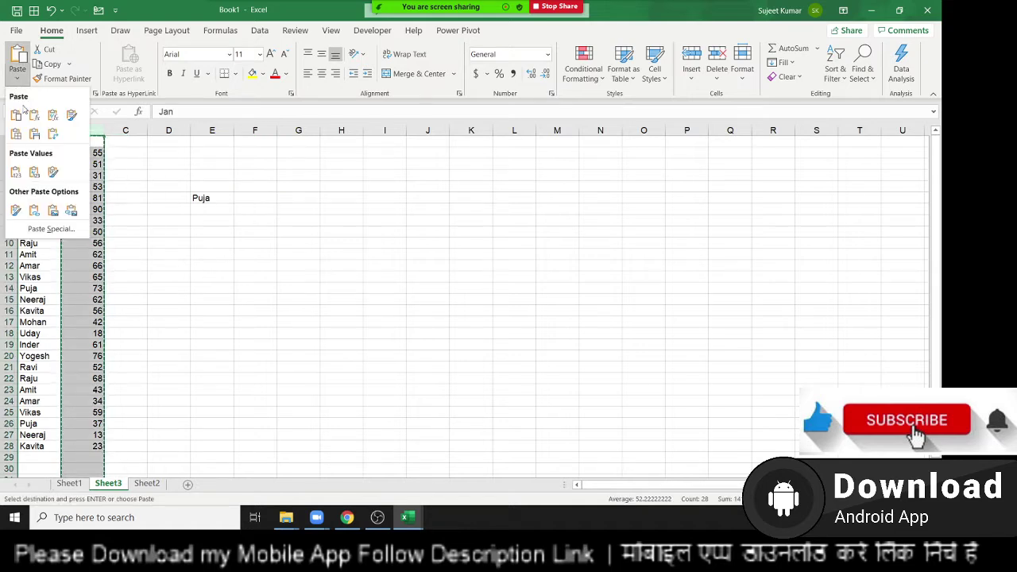
click(16, 174)
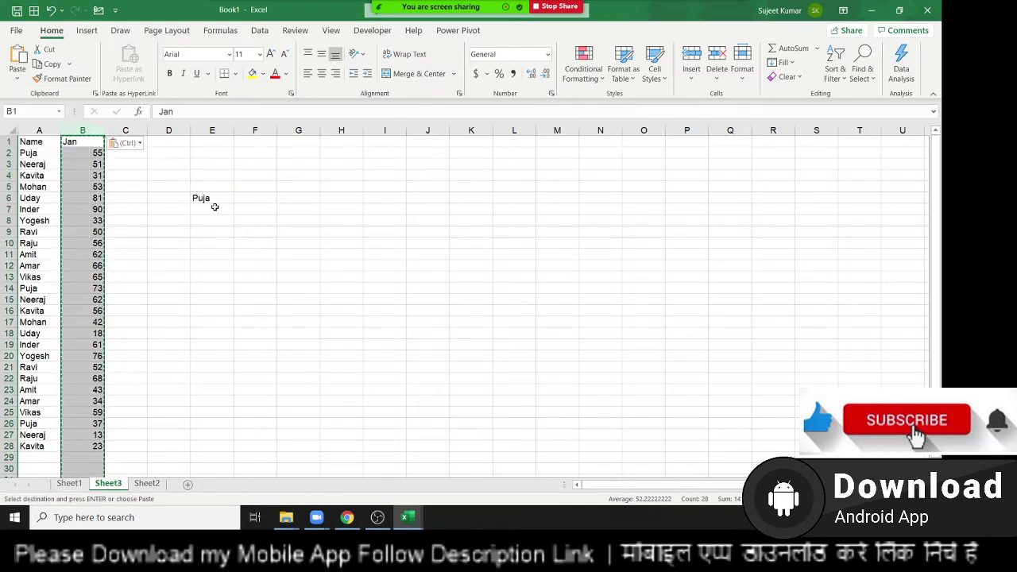
click(268, 198)
Enter =VLOOKUP(E6,A:B,2,0) in F6 to return Puja's Jan value, 55.
text(=v)
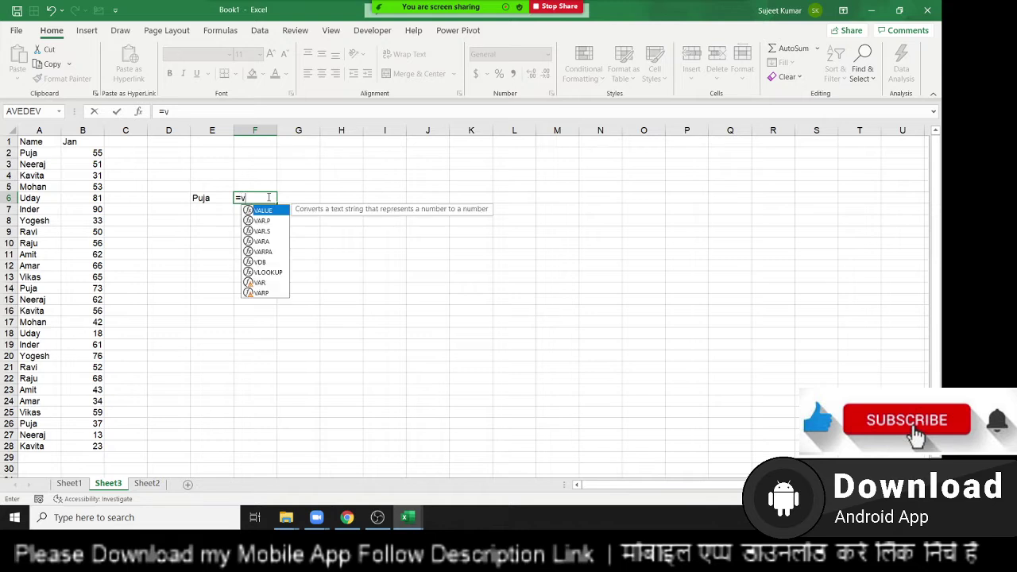
text(l)
key(Tab)
key(Left)
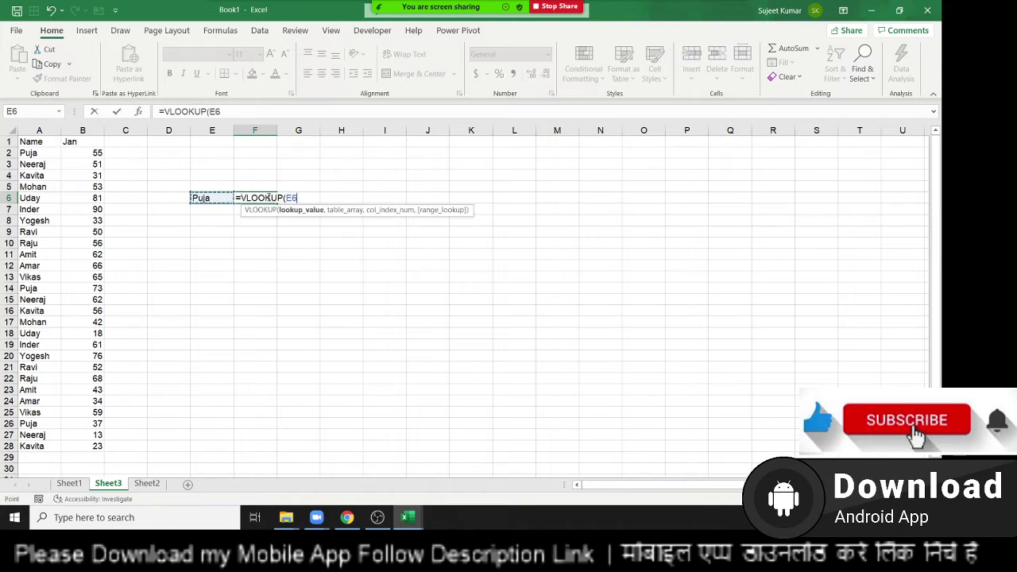
text(,)
drag(39, 130, 83, 131)
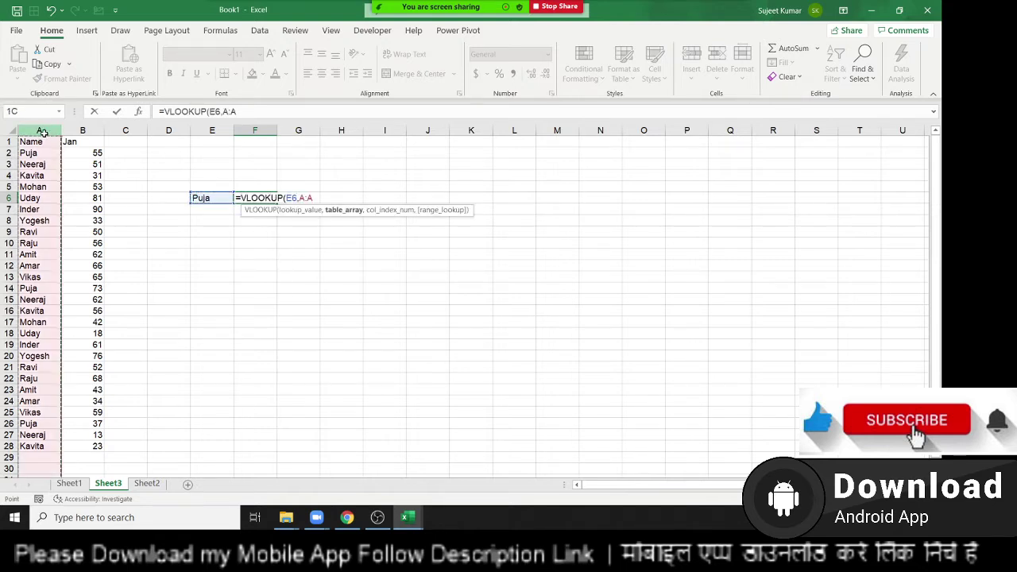
text(,2,)
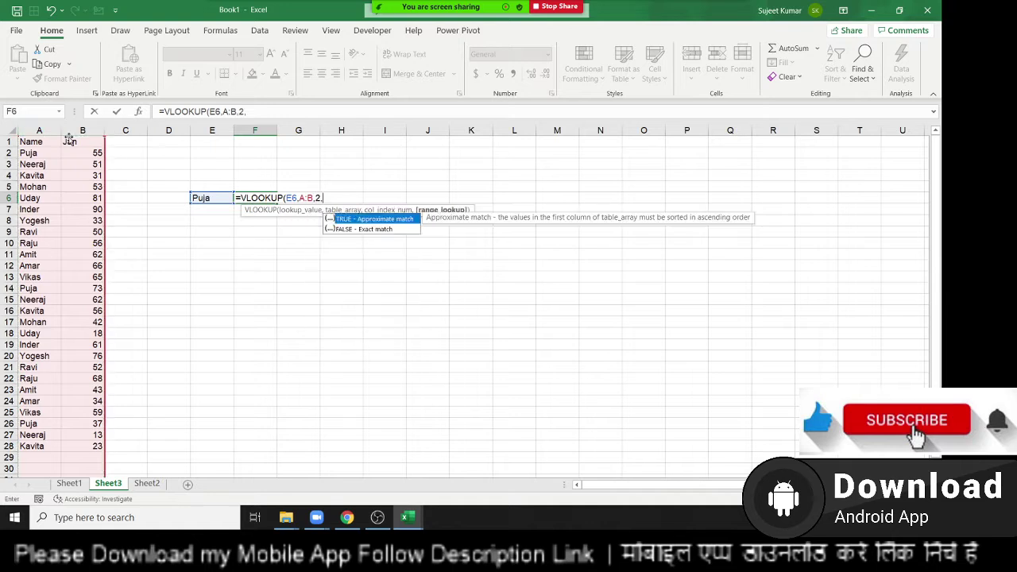
text(0)
key(Return)
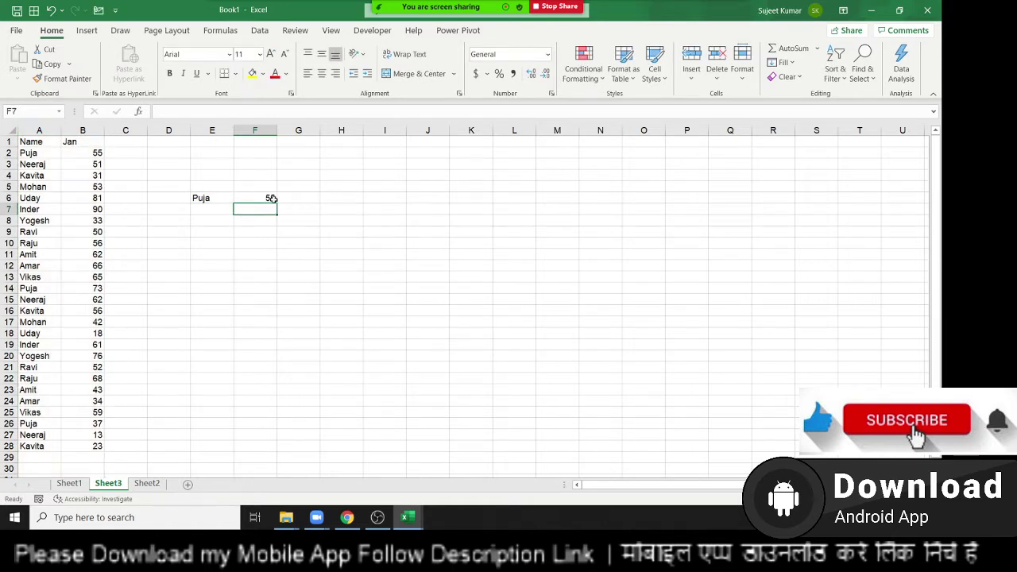
click(269, 198)
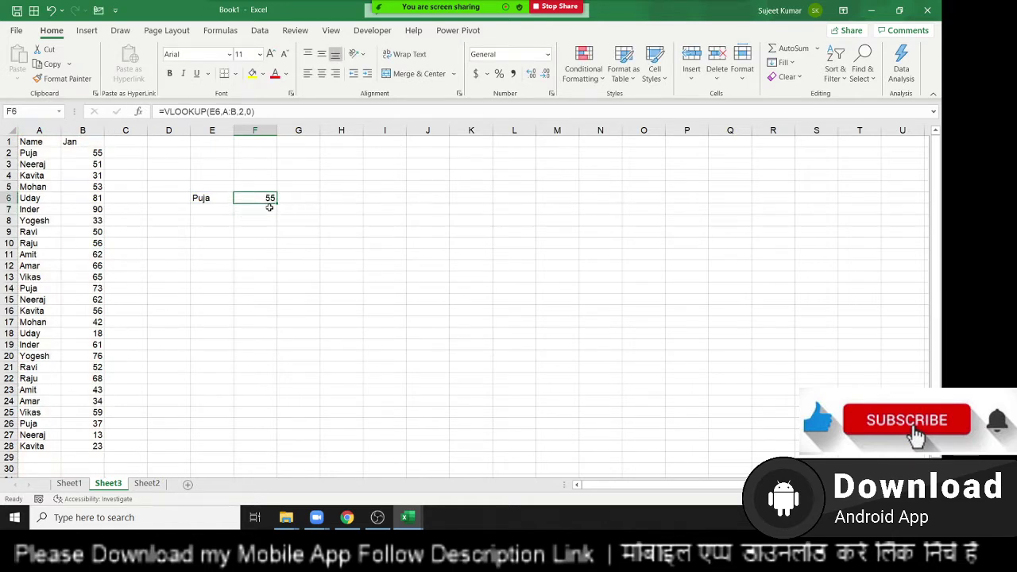
Review the VLOOKUP formula in F6.
click(220, 214)
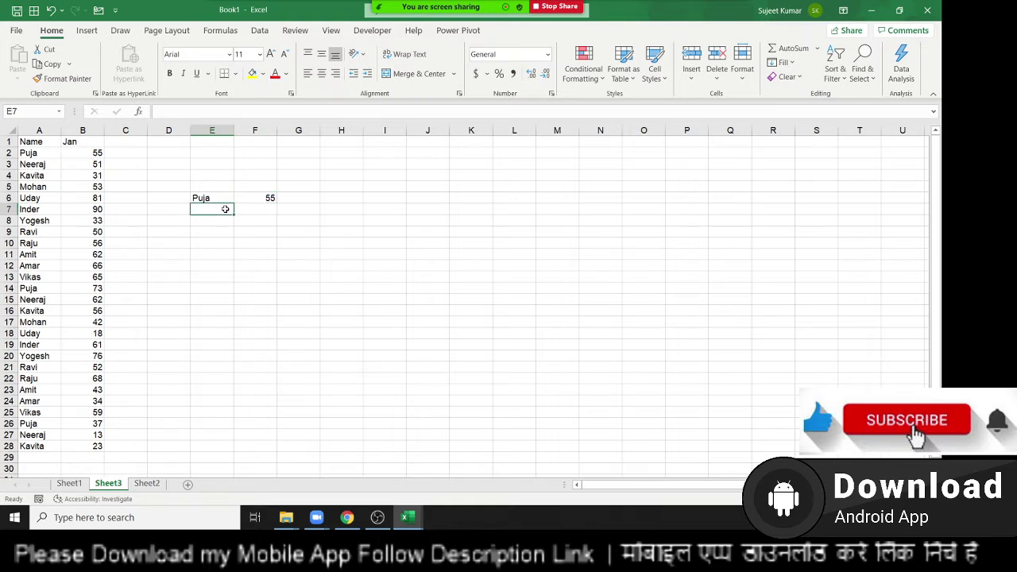
click(268, 198)
click(227, 212)
click(270, 198)
Enter =XLOOKUP(E6,A1:A28,B1:B28,,0,1) in G6, searching first-to-last and returning 55.
click(302, 194)
text(=)
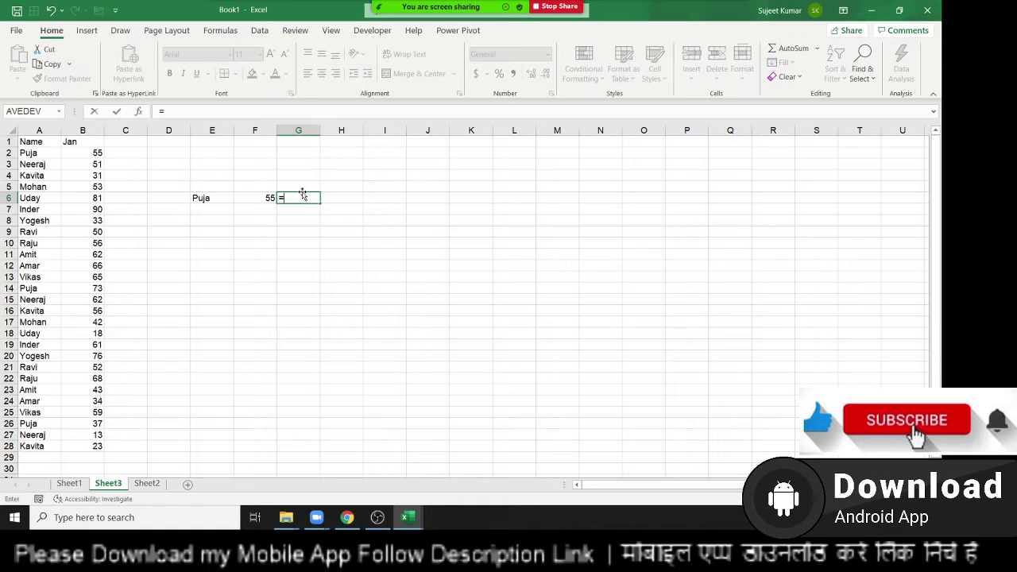
text(xl)
key(Tab)
click(208, 198)
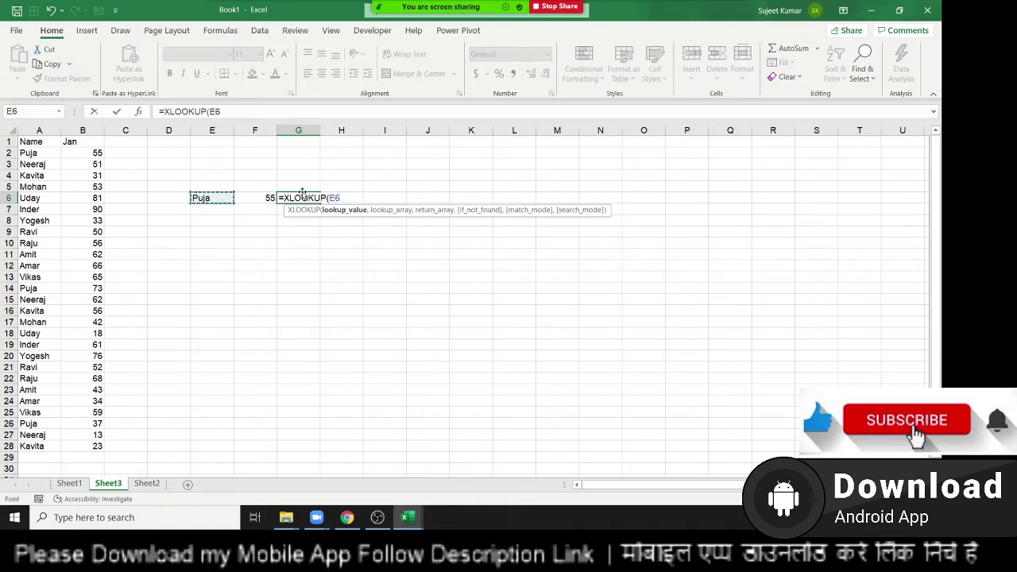
text(,)
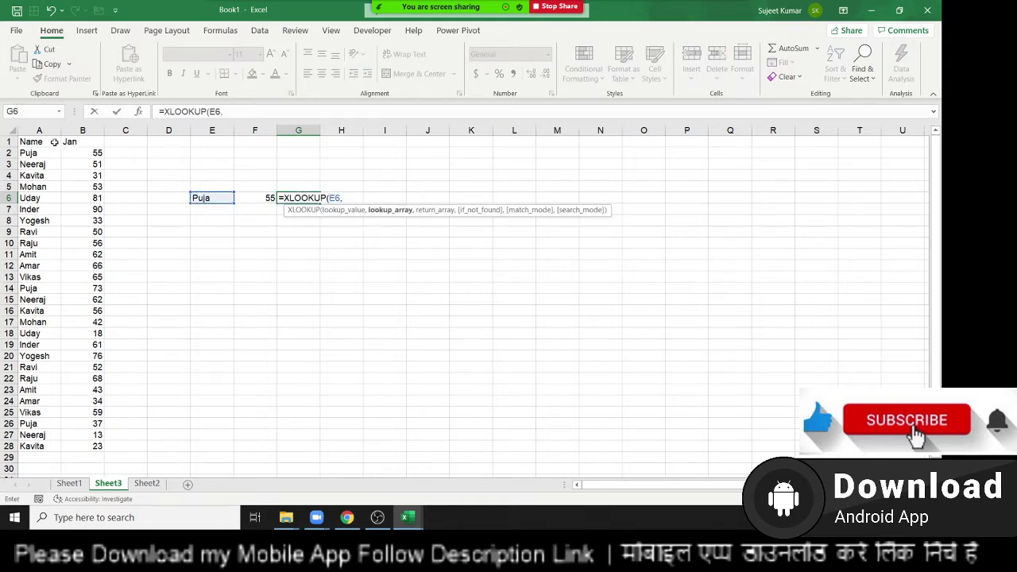
mouse_move(31, 141)
mouse_down()
mouse_move(23, 438)
mouse_move(31, 447)
mouse_up()
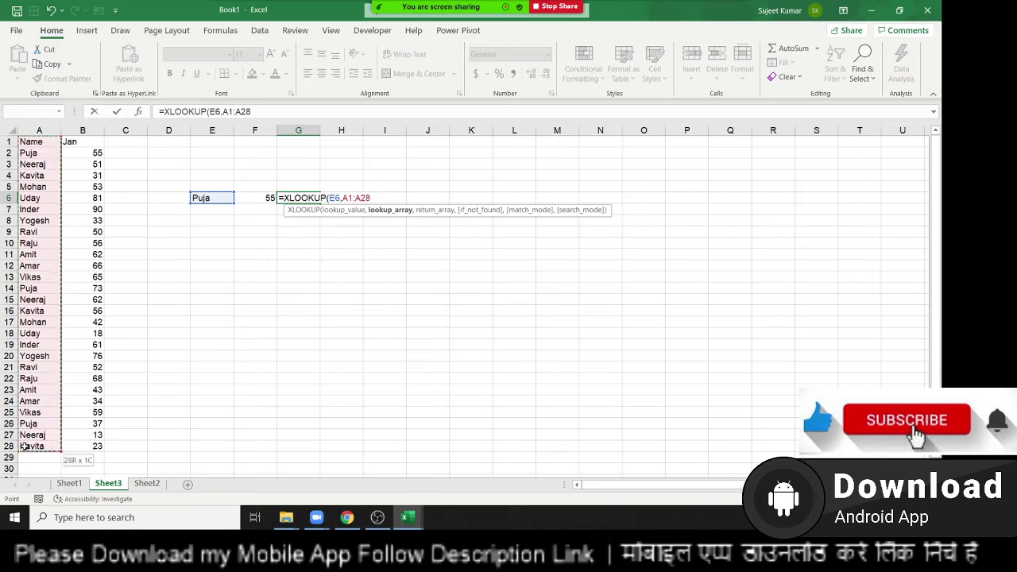
text(,)
mouse_move(92, 143)
mouse_down()
mouse_move(75, 304)
mouse_move(82, 438)
mouse_up()
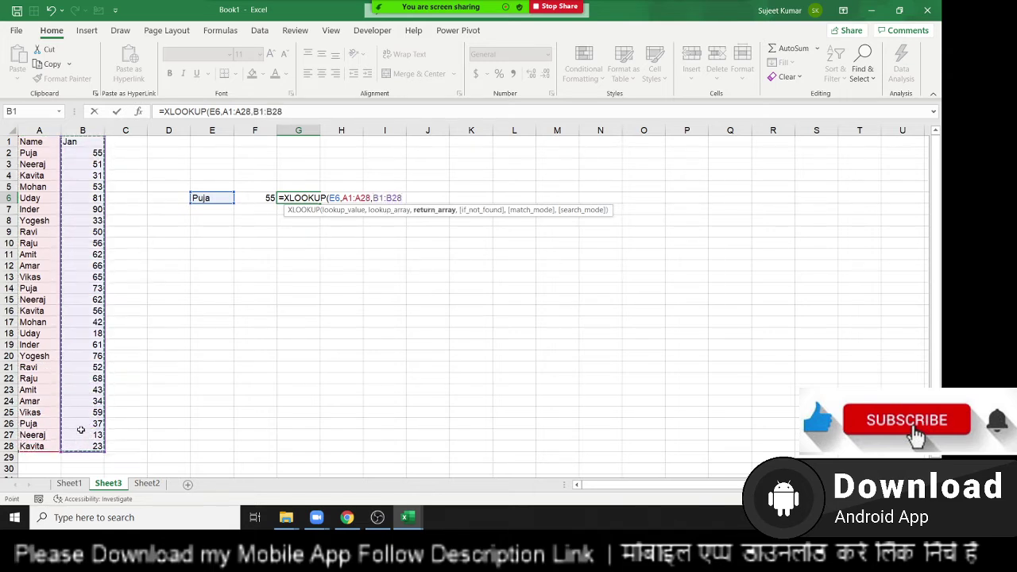
text(,)
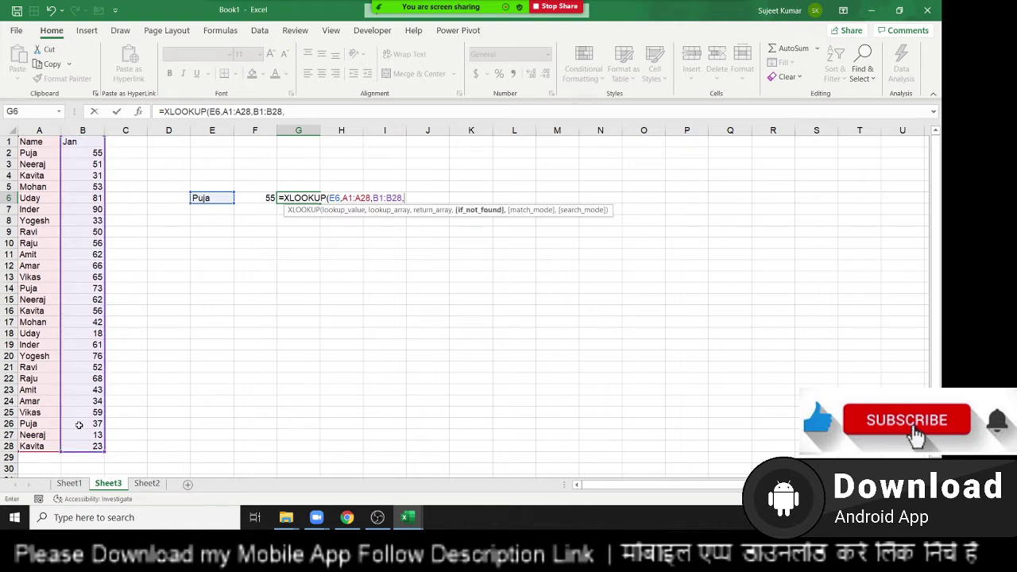
text(,)
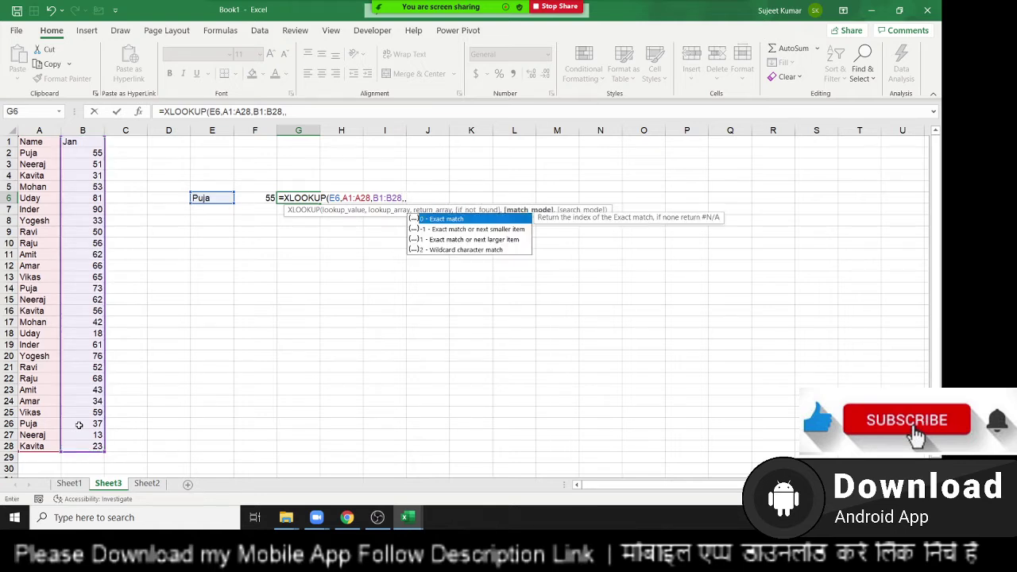
text(0,)
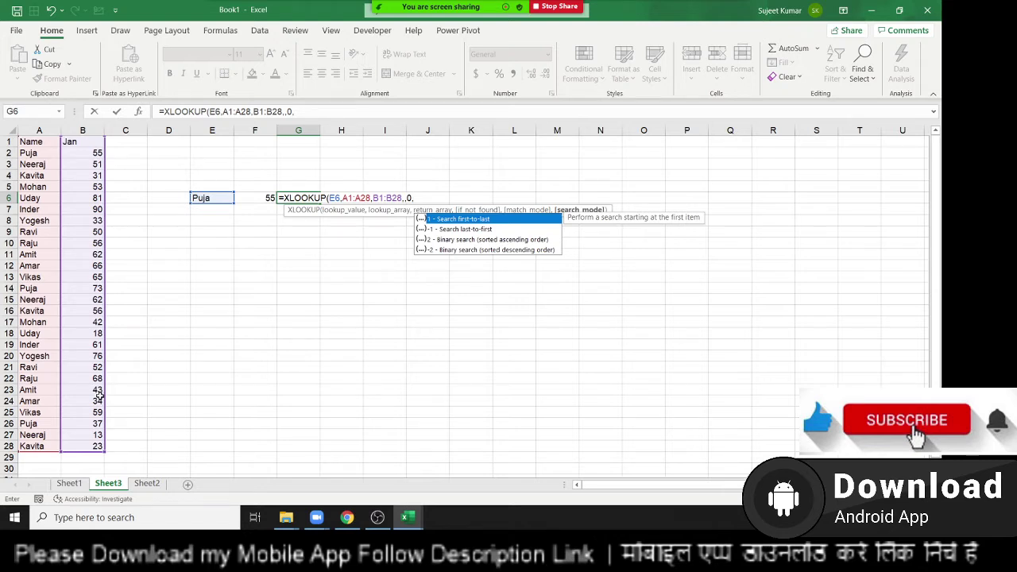
text(1)
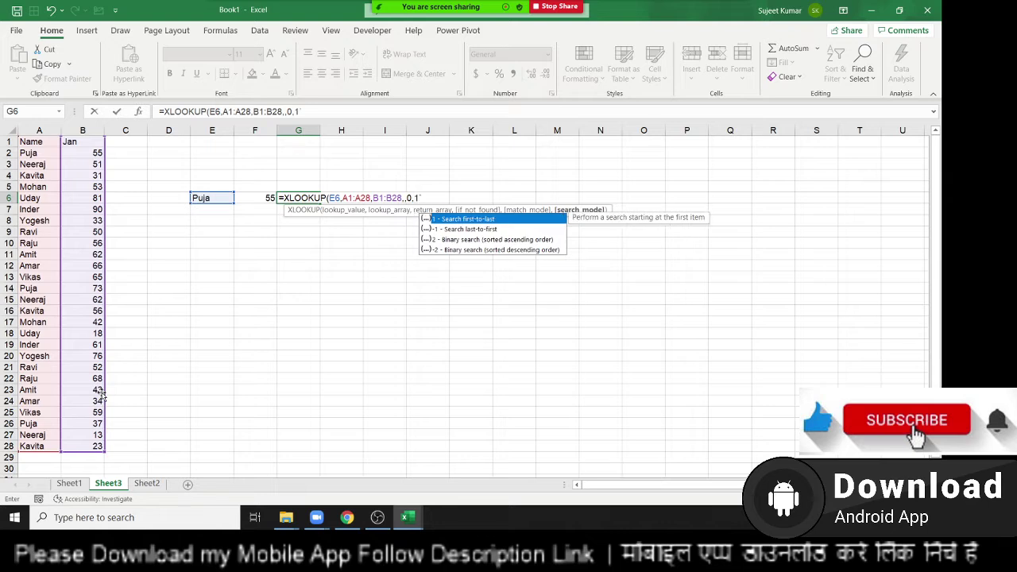
key(Return)
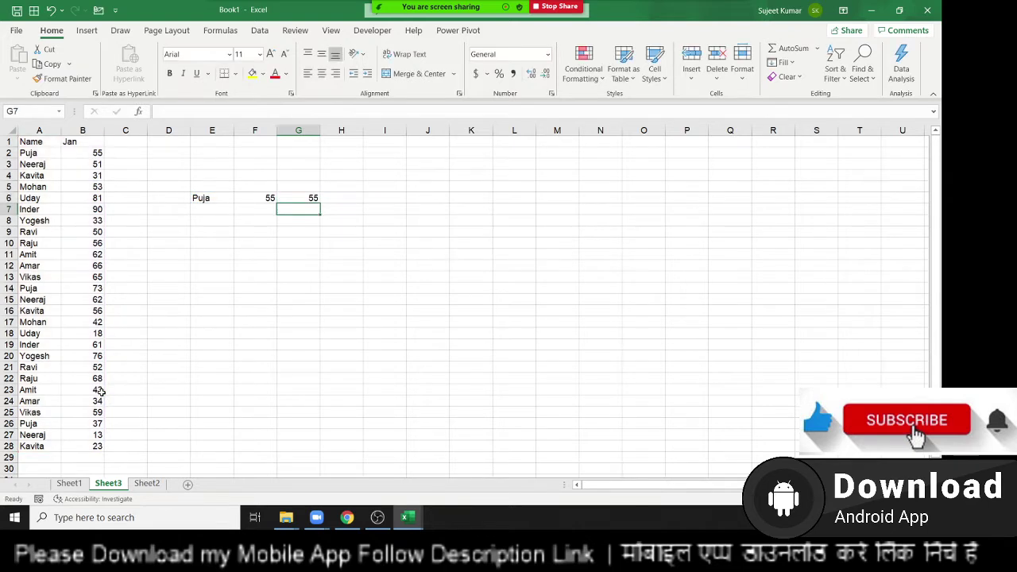
key(Up)
Check Puja's first Jan value in B2, then start changing G6's XLOOKUP search mode.
click(73, 150)
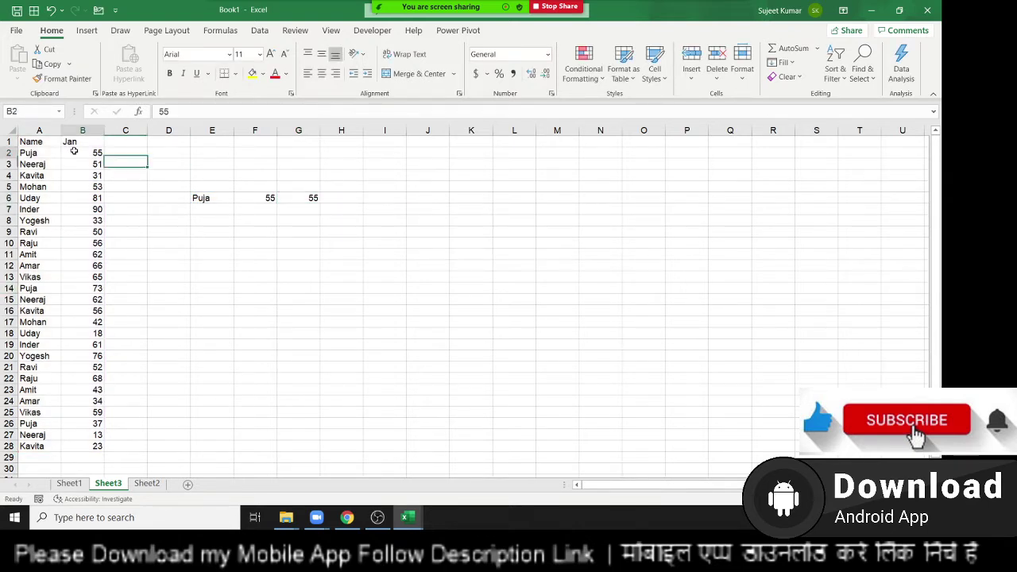
double_click(302, 198)
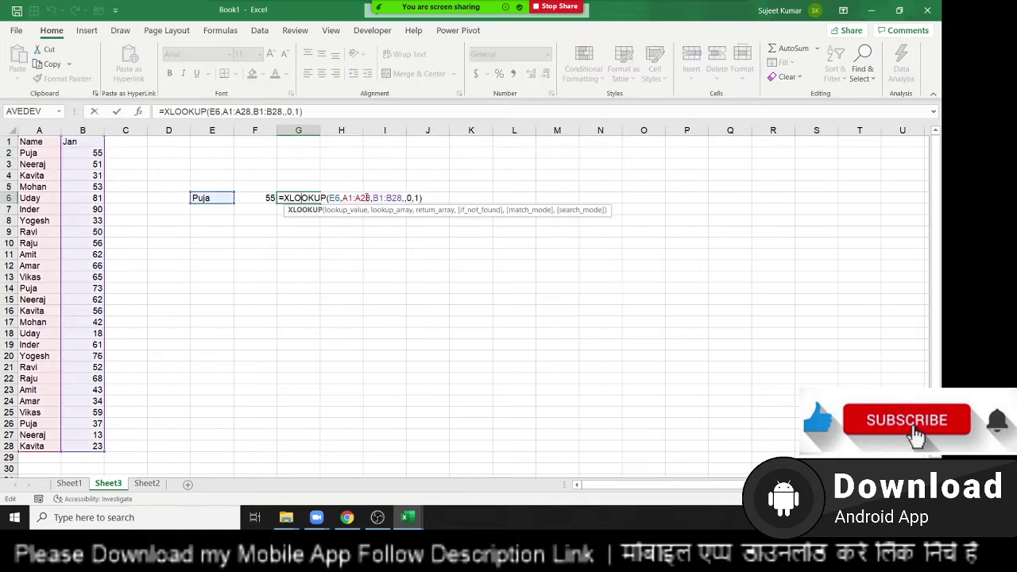
click(419, 198)
key(BackSpace)
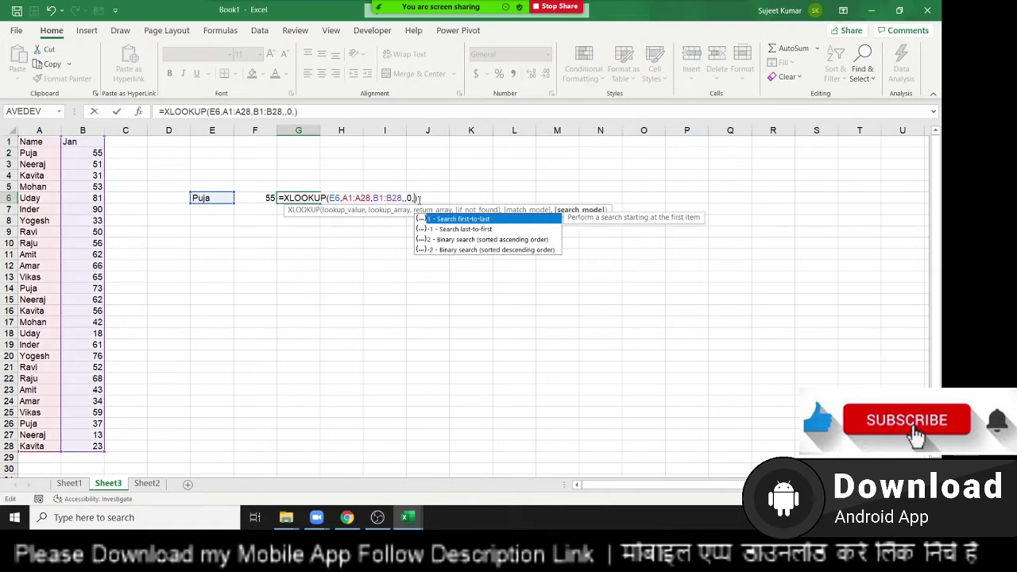
key(Down)
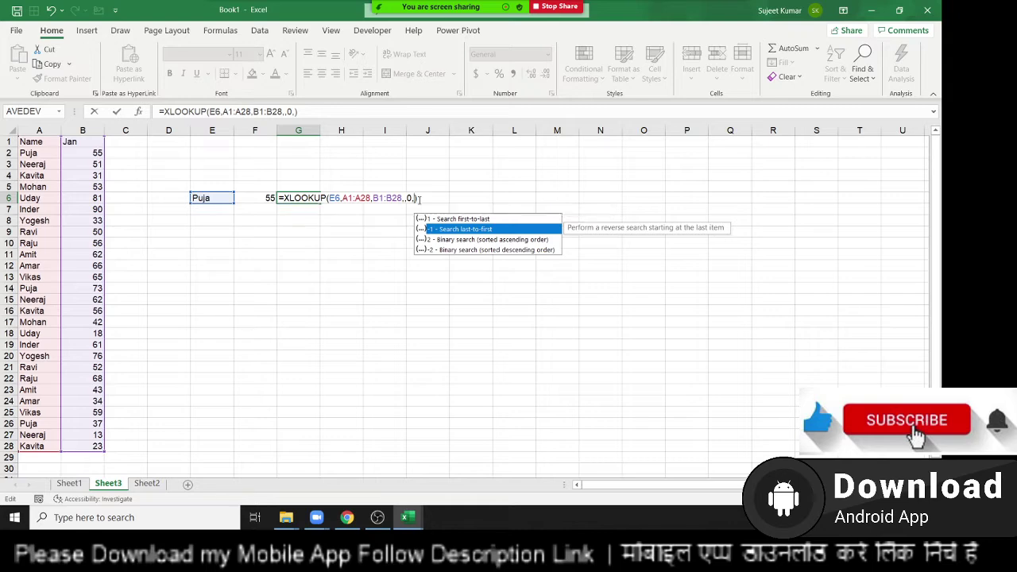
key(Return)
key(Up)
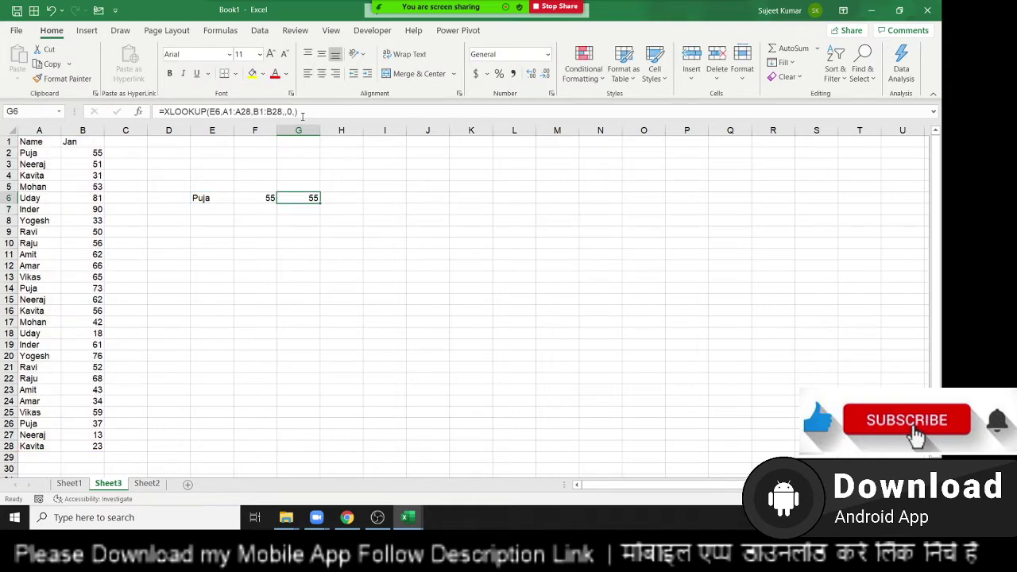
Set G6's search mode to -1 (last-to-first) so it returns 37, matching B26.
click(302, 116)
key(BackSpace)
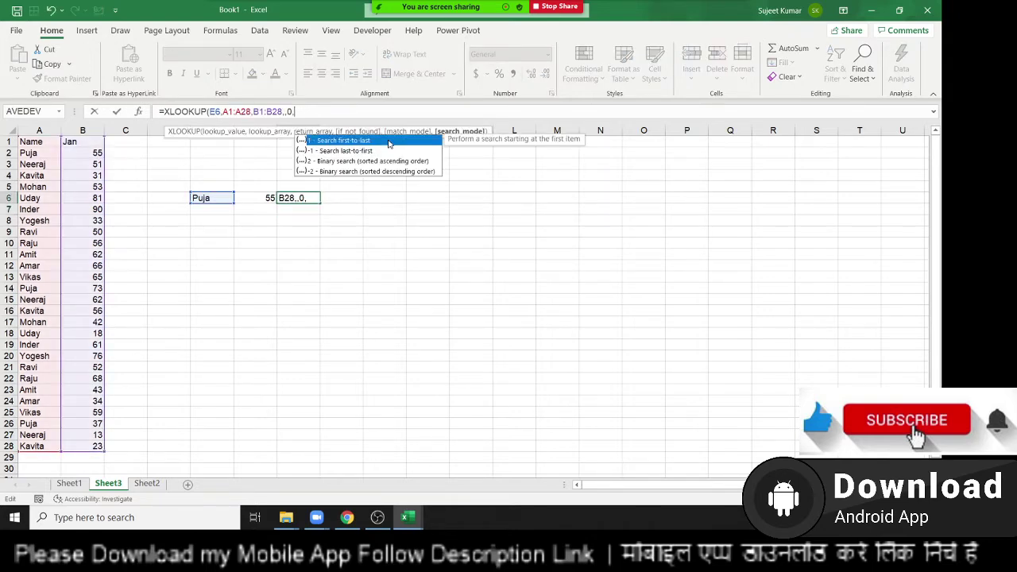
key(Down)
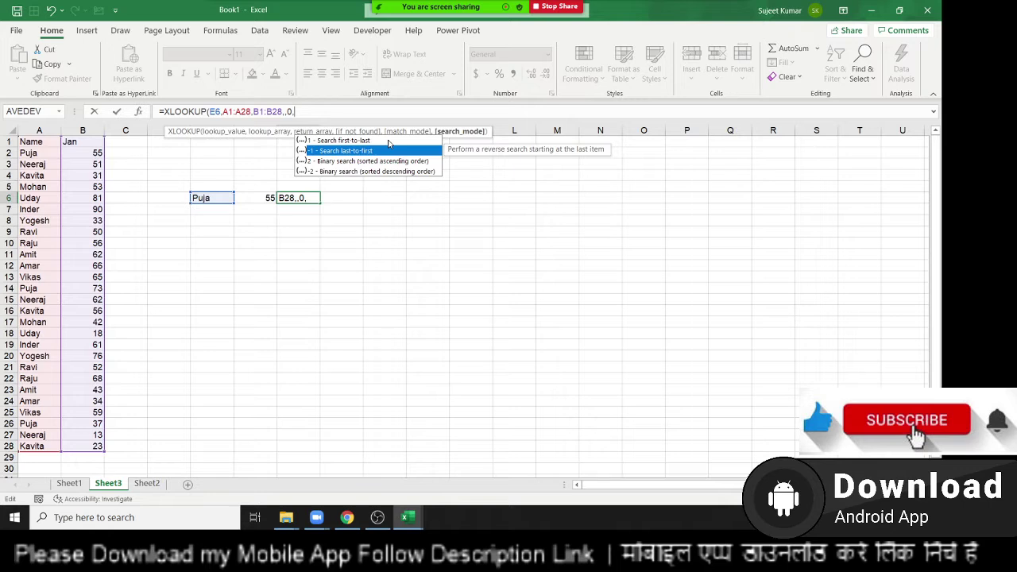
key(Tab)
text())
key(Return)
key(Up)
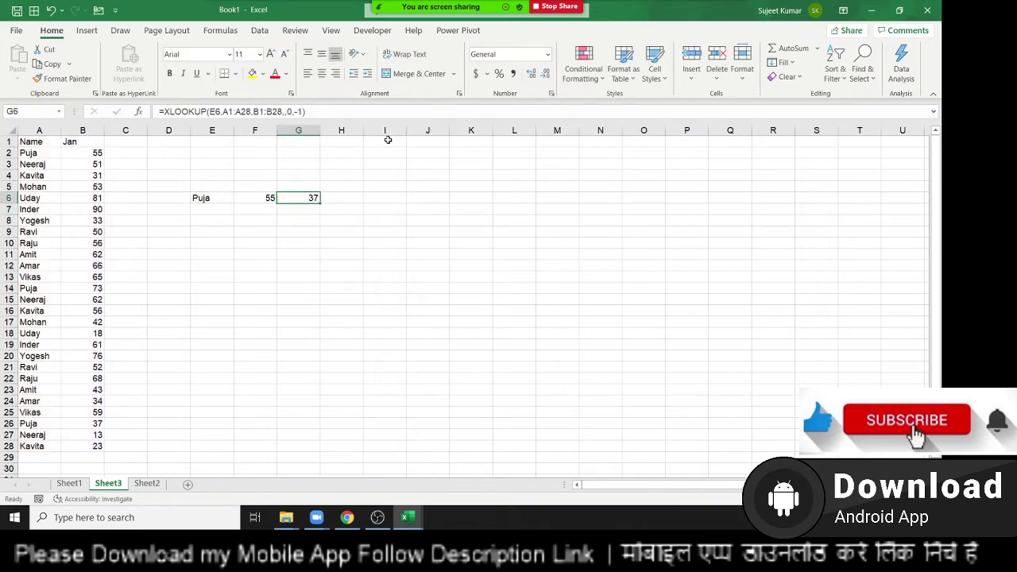
click(81, 422)
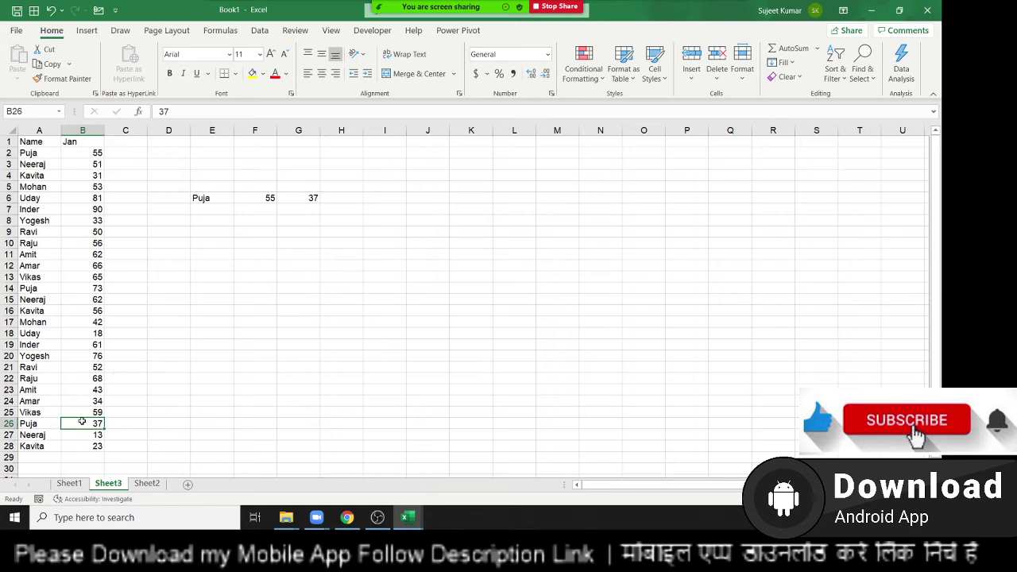
Change G6's XLOOKUP search mode from -1 to 2, ascending binary search, returning 73.
click(305, 202)
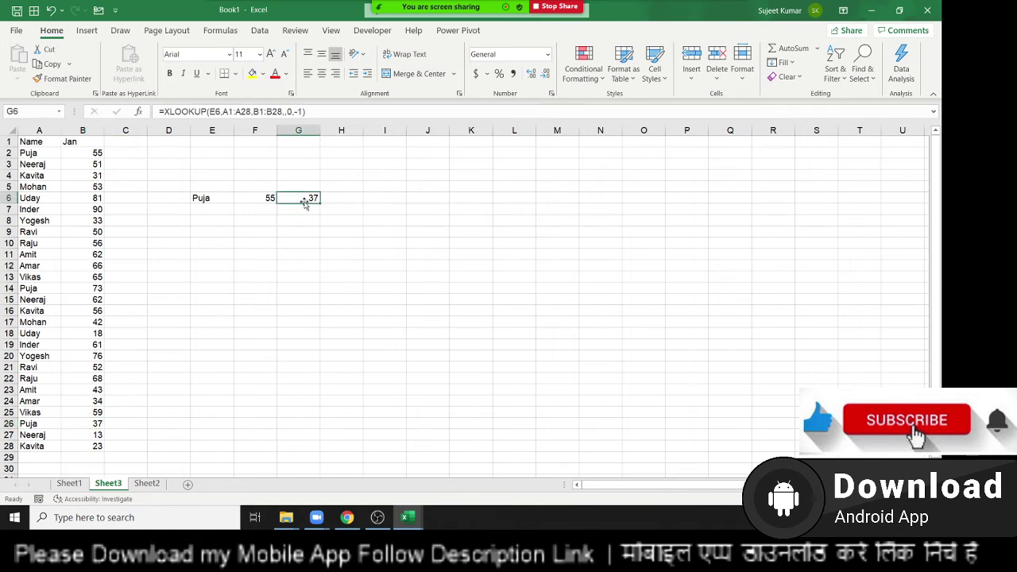
double_click(305, 202)
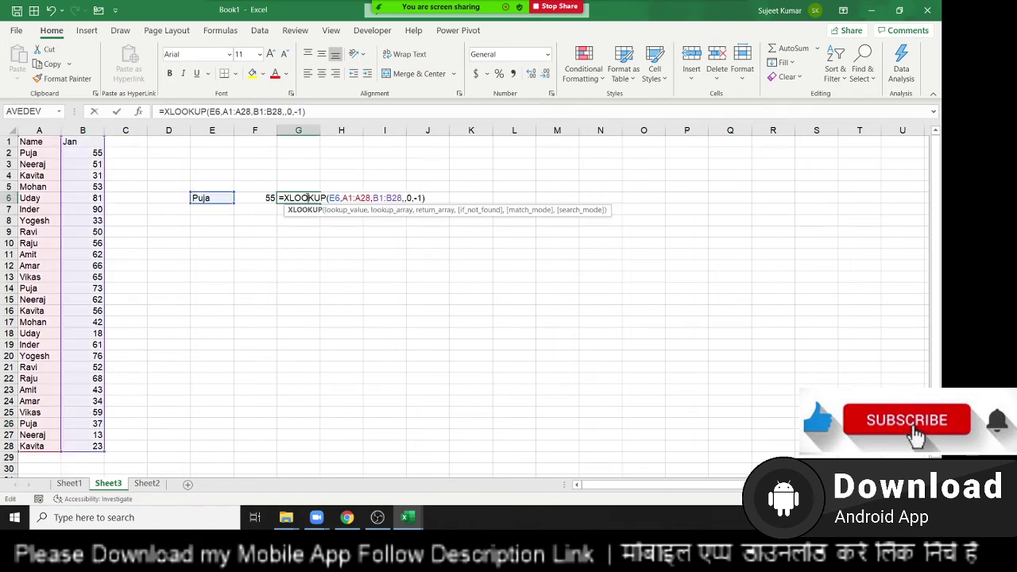
click(414, 198)
key(Delete)
key(Delete)
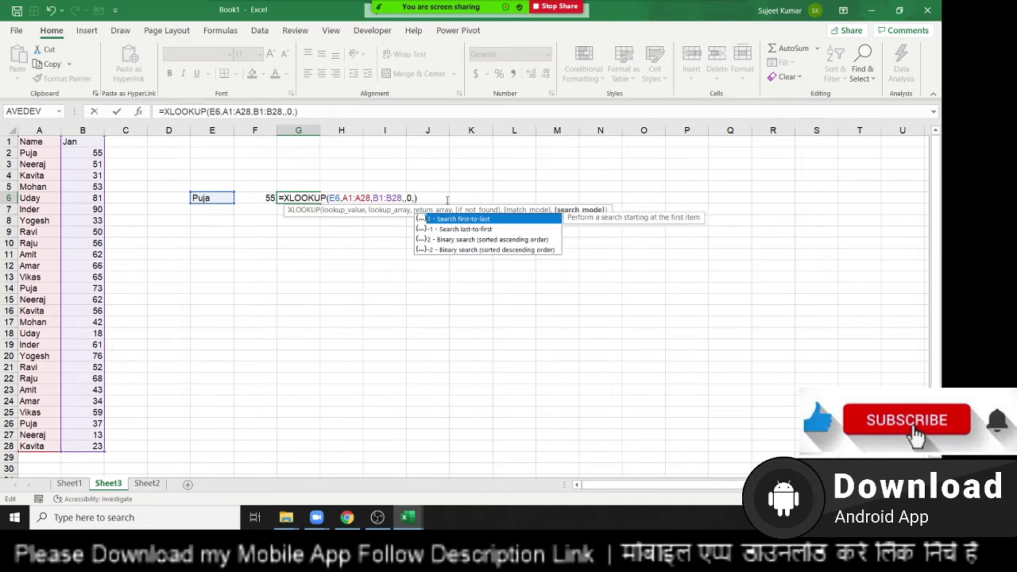
key(Down)
key(Down)
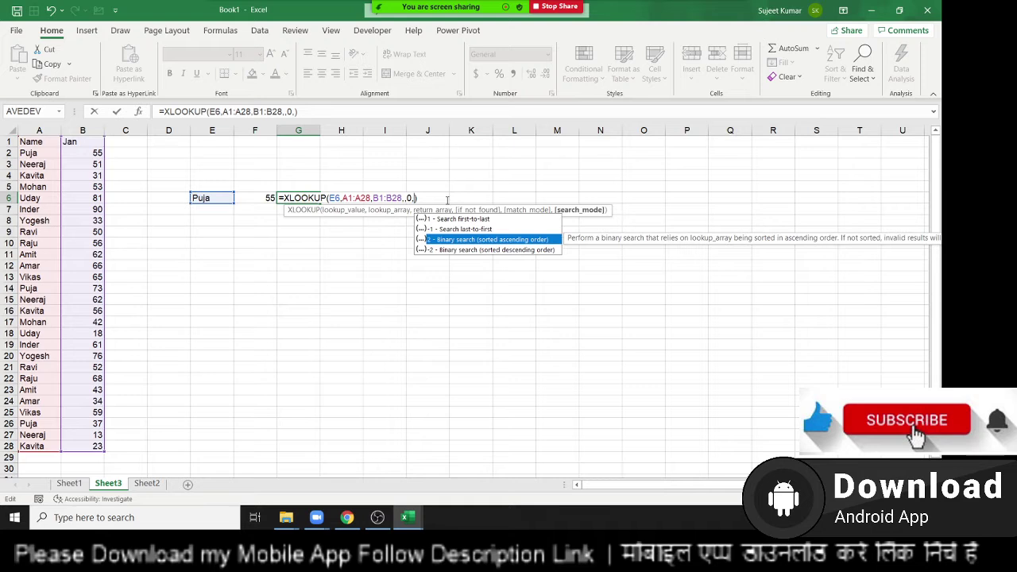
key(Tab)
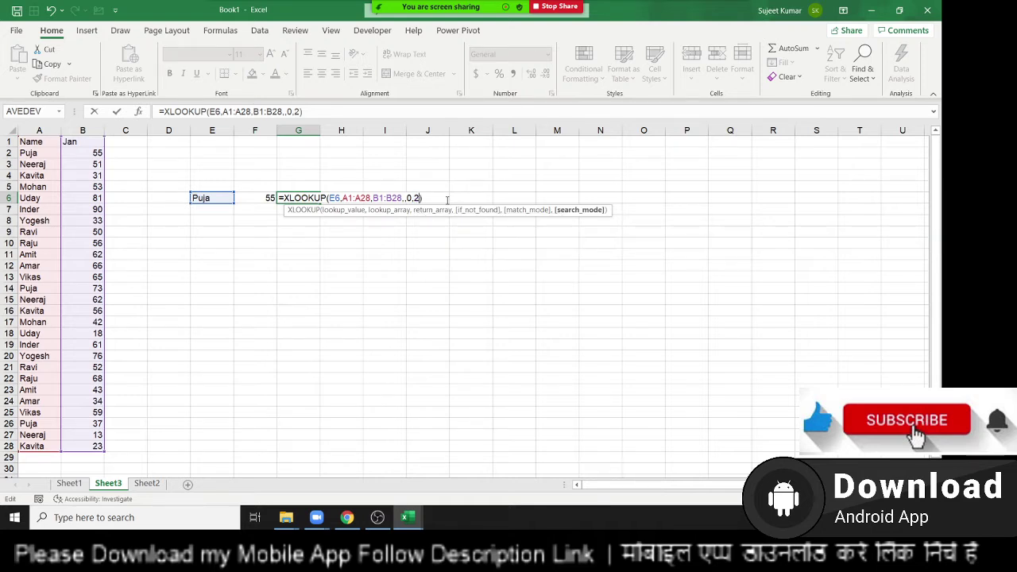
key(Return)
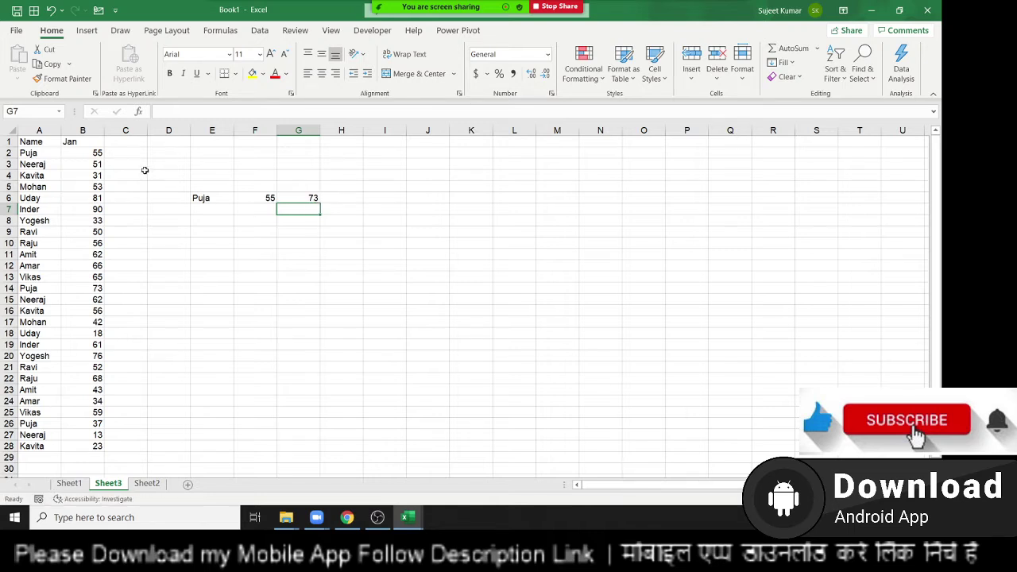
Select Puja's three Jan values in B2, B14 and B26 to compare them.
click(95, 153)
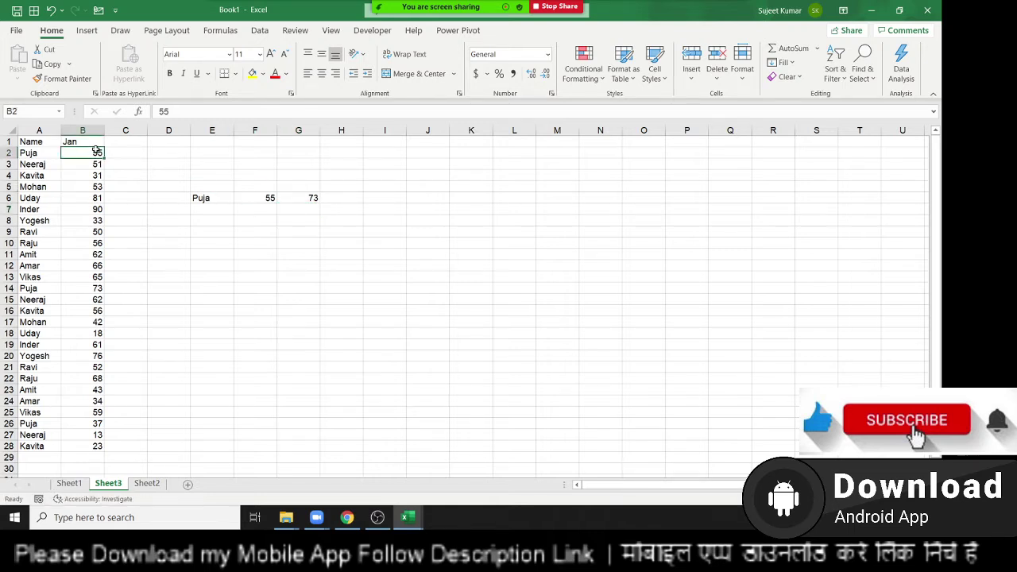
ctrl+click(79, 288)
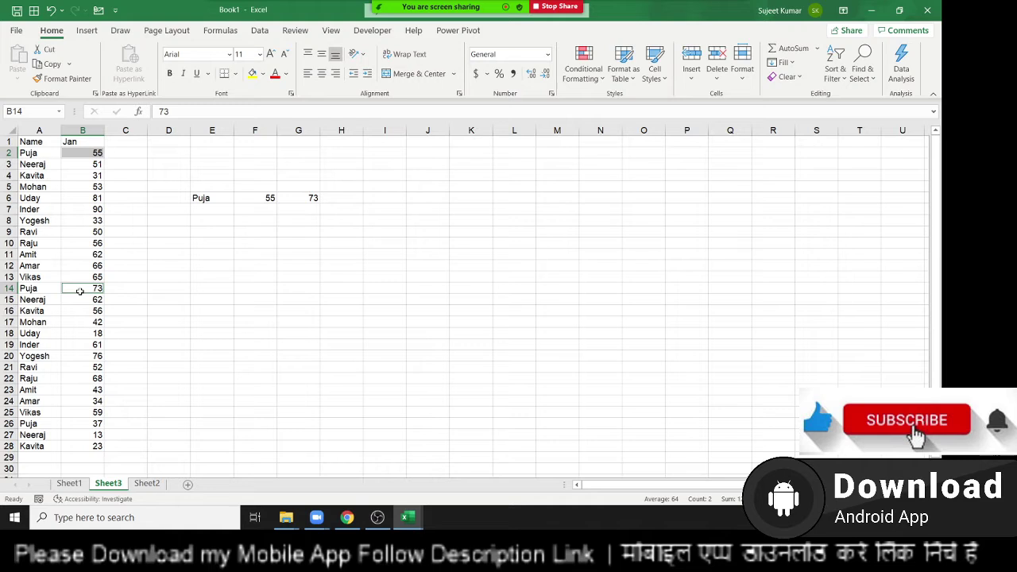
ctrl+click(97, 424)
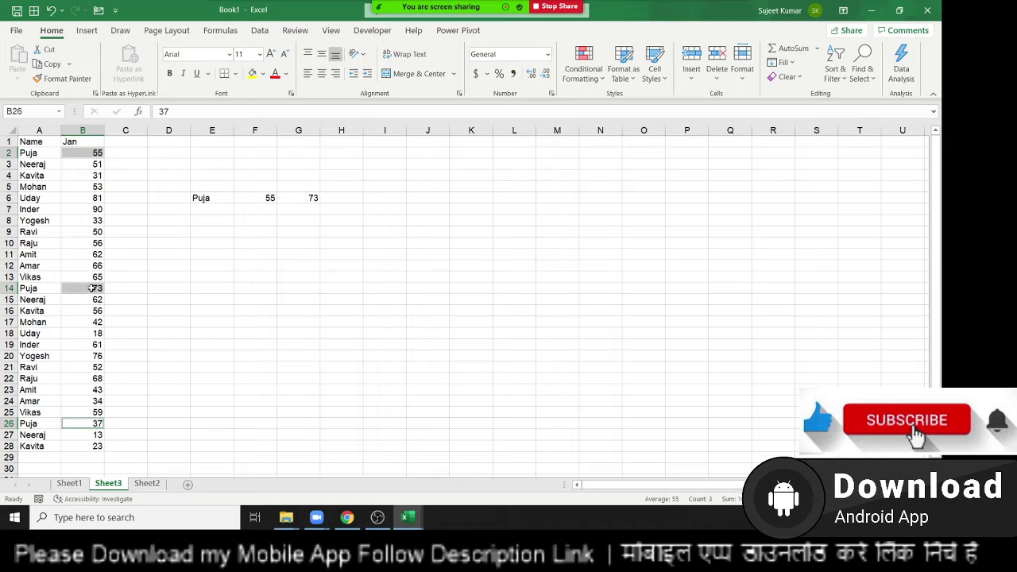
Replace B14's value 73 with 25 and inspect G6's XLOOKUP, which now returns 25.
click(93, 288)
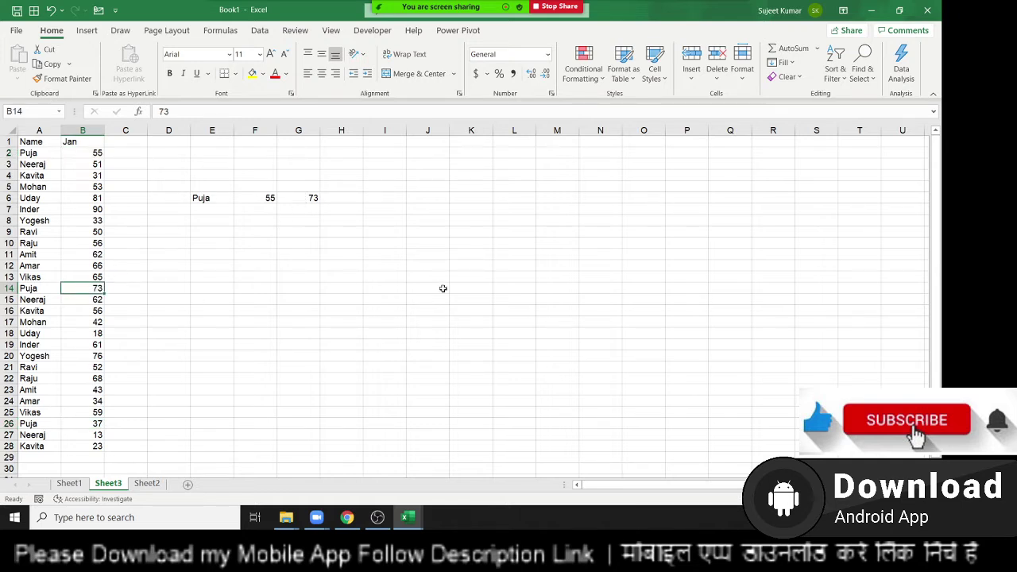
text(25)
key(Return)
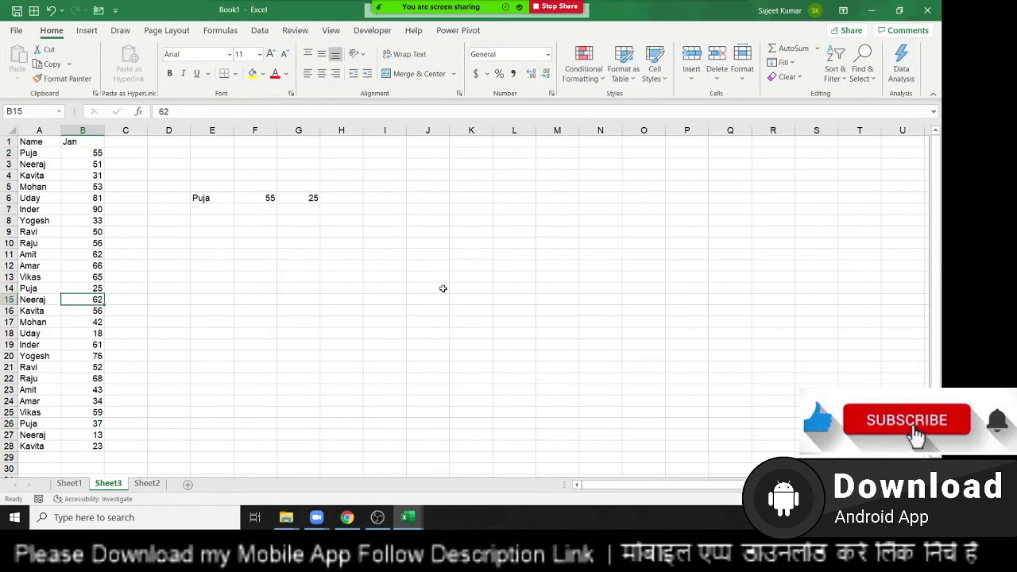
key(Up)
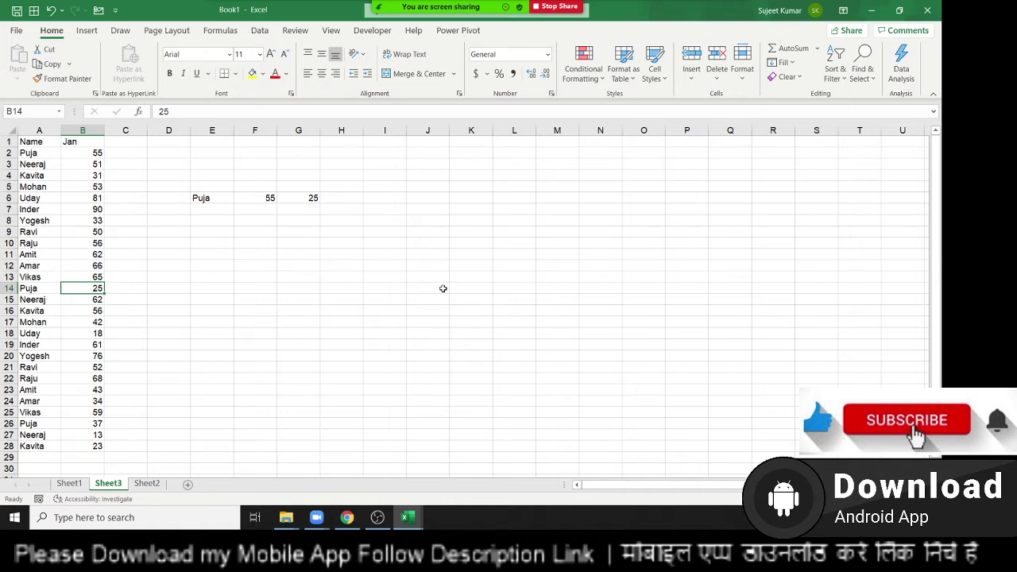
click(299, 197)
double_click(299, 197)
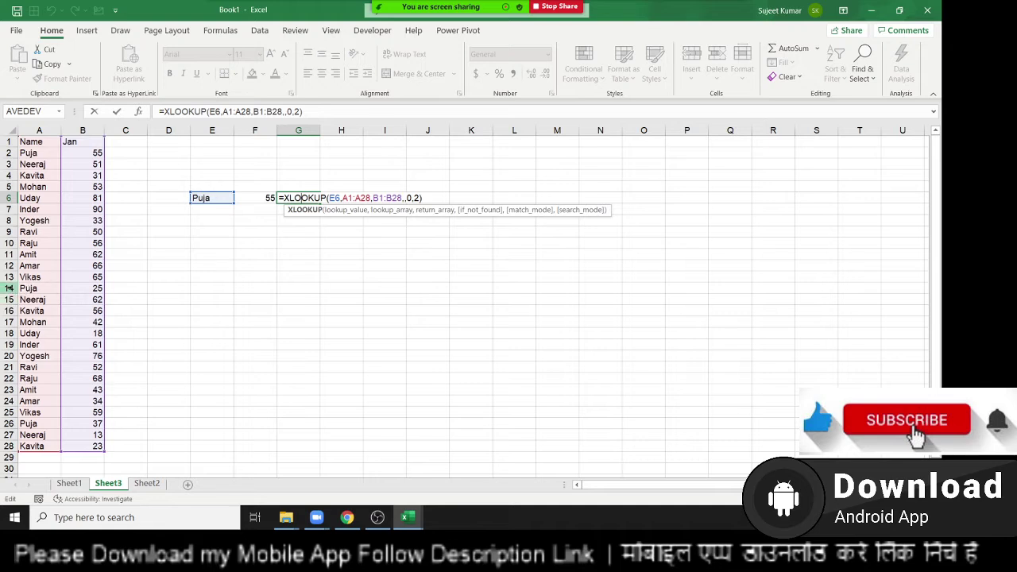
Type Puja into A11, A6 (was Uday) and A23 (was Amit).
click(27, 254)
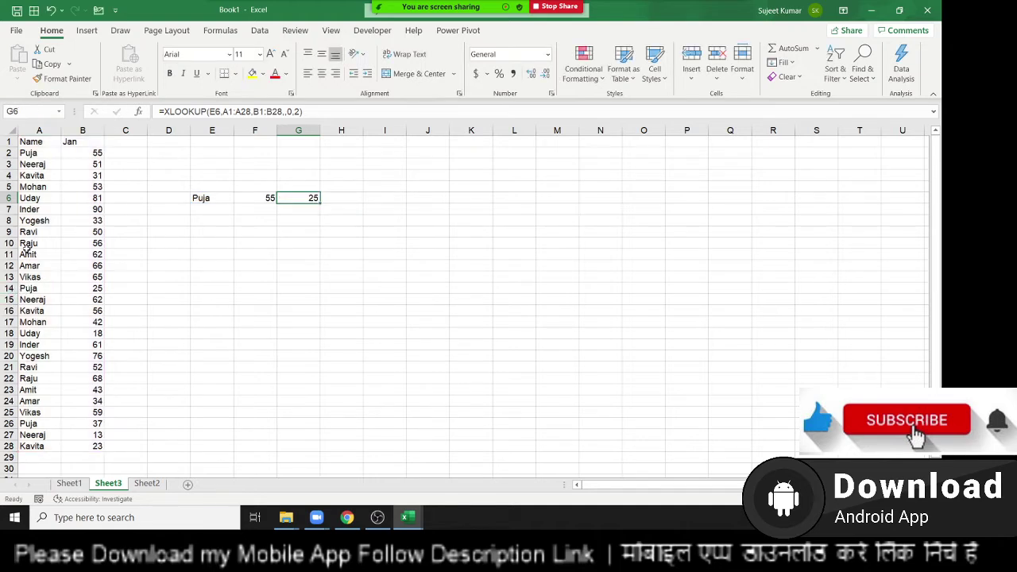
text(Puja)
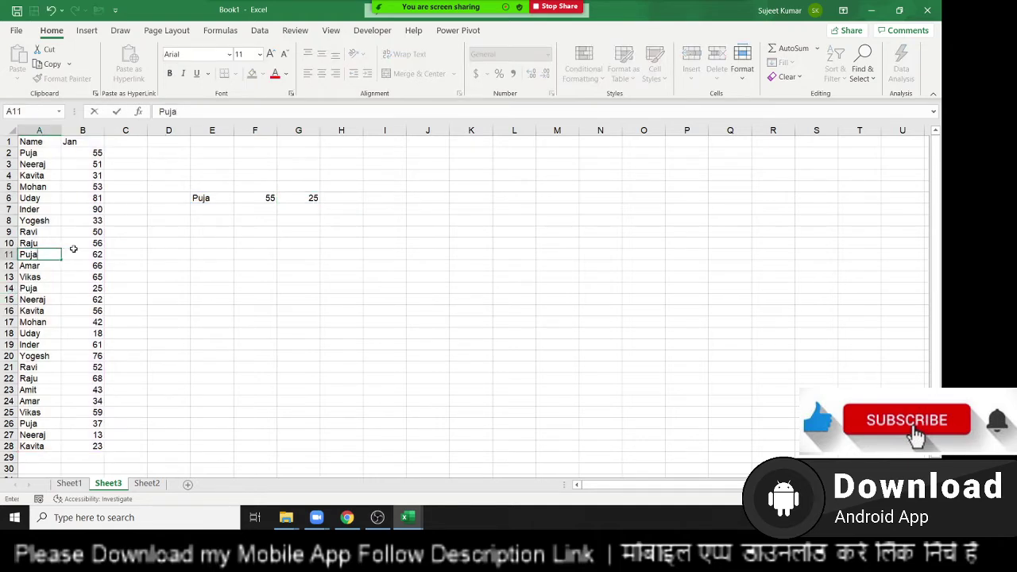
key(Return)
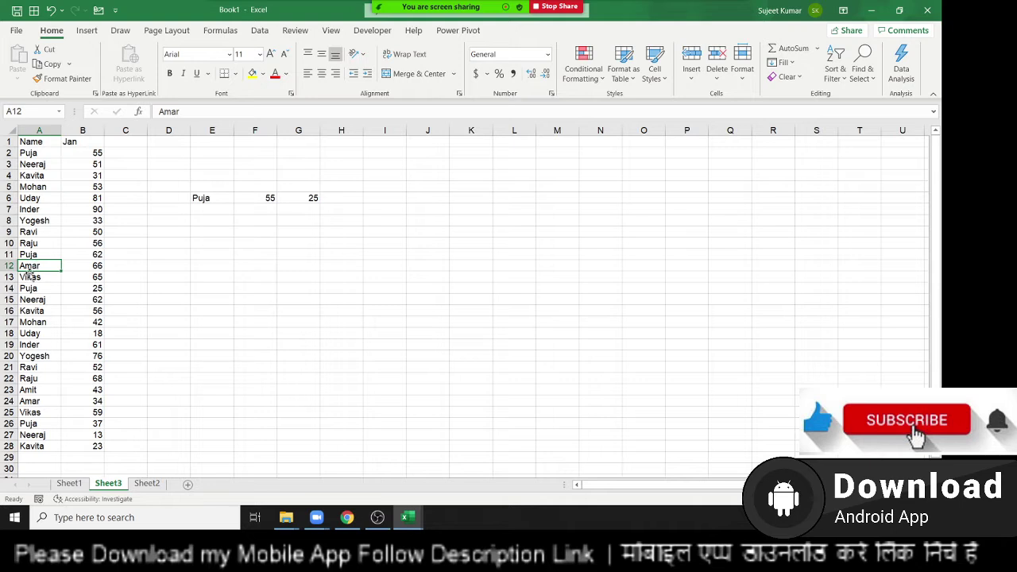
click(34, 253)
click(35, 198)
text(P)
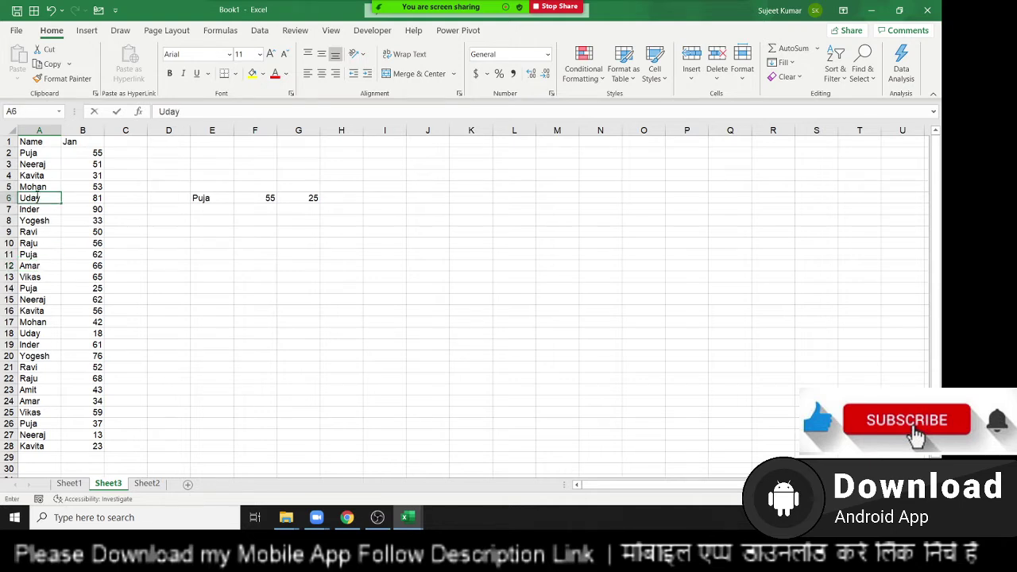
text(uja)
key(Return)
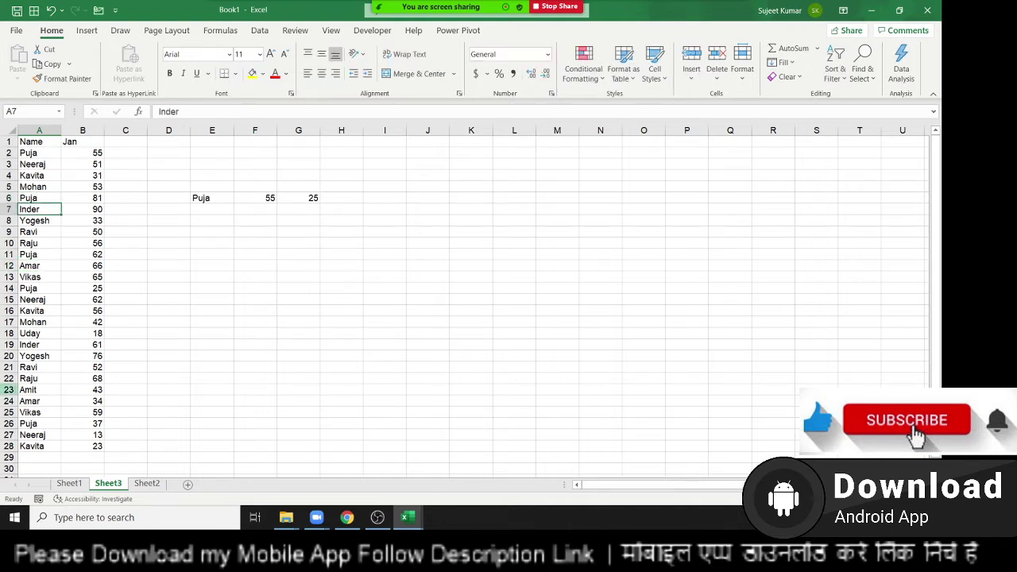
click(30, 412)
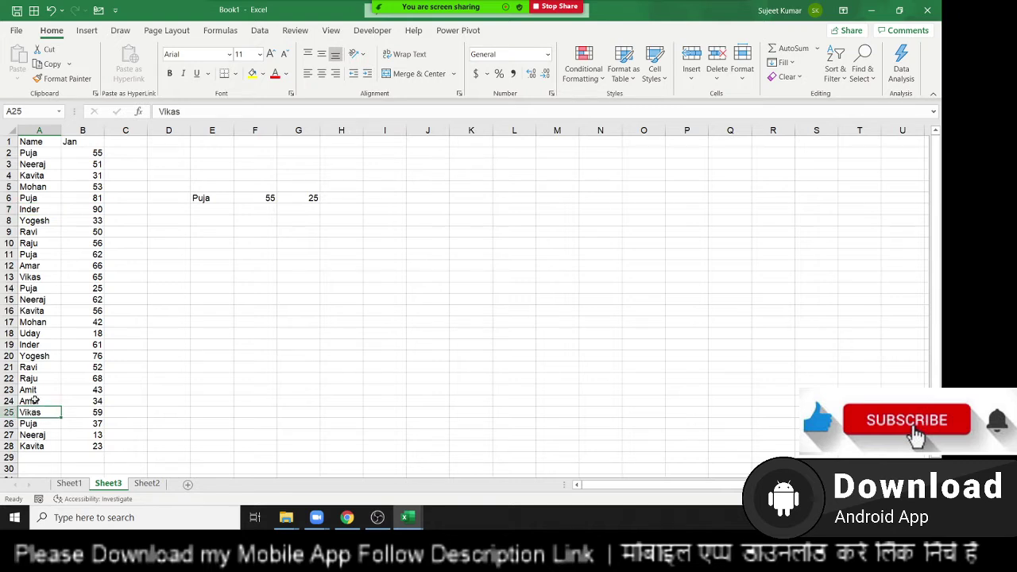
click(34, 391)
text(Puja)
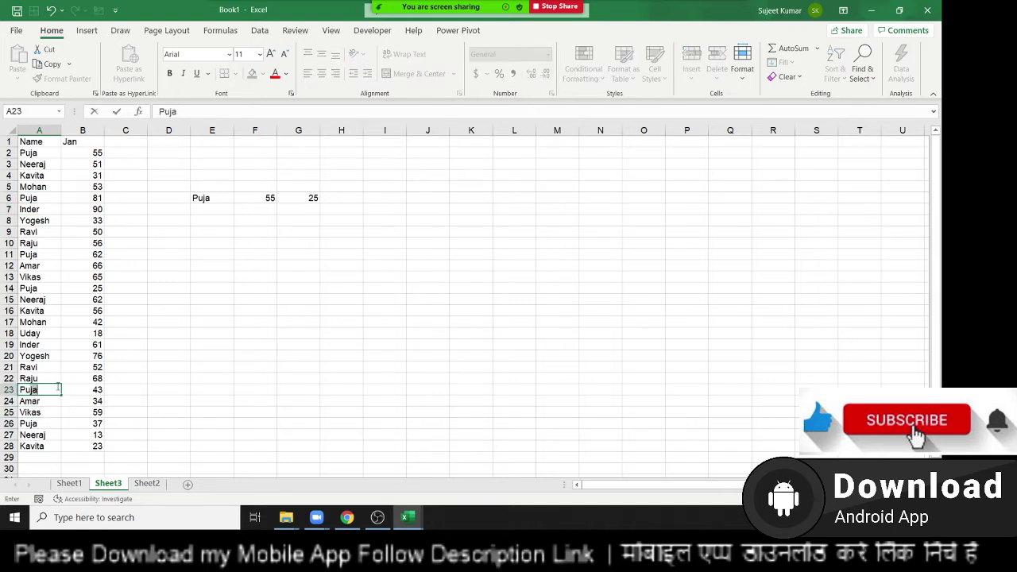
key(Return)
Check the Jan value in B23, then open G6's formula to review it.
click(58, 387)
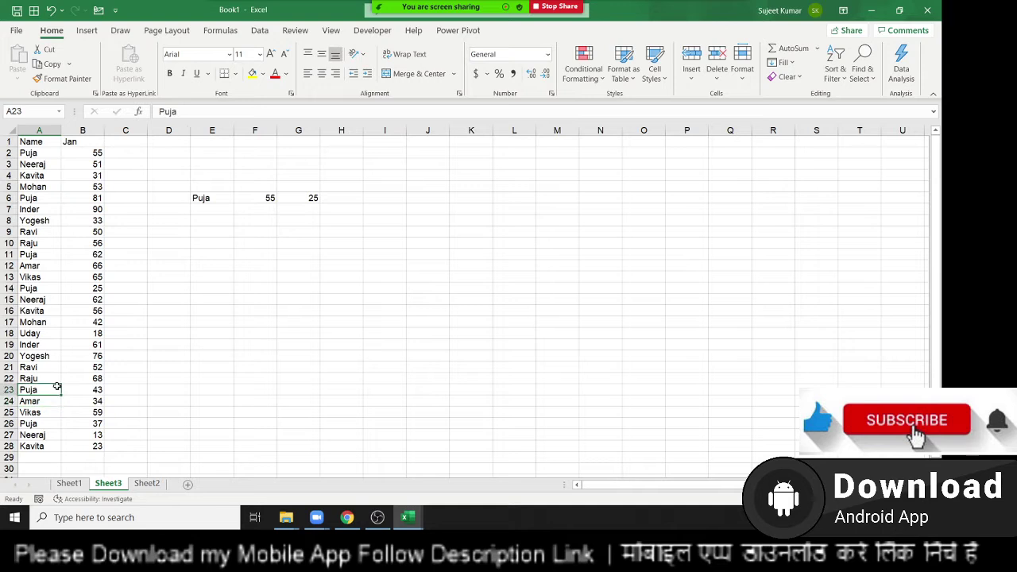
key(Right)
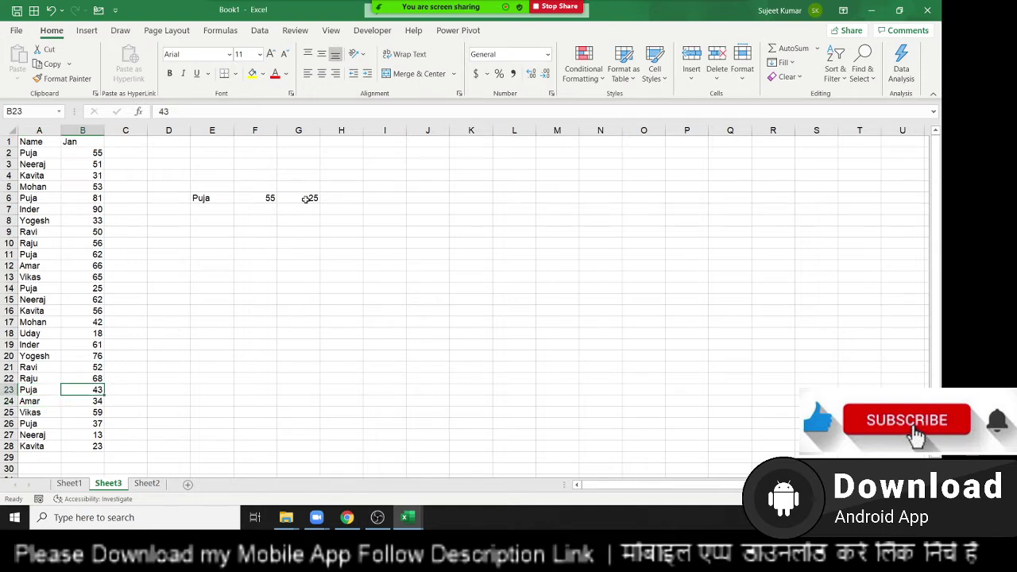
double_click(310, 198)
Change G6's search mode from 2 to -2, descending binary search, returning 37 like B26.
click(413, 198)
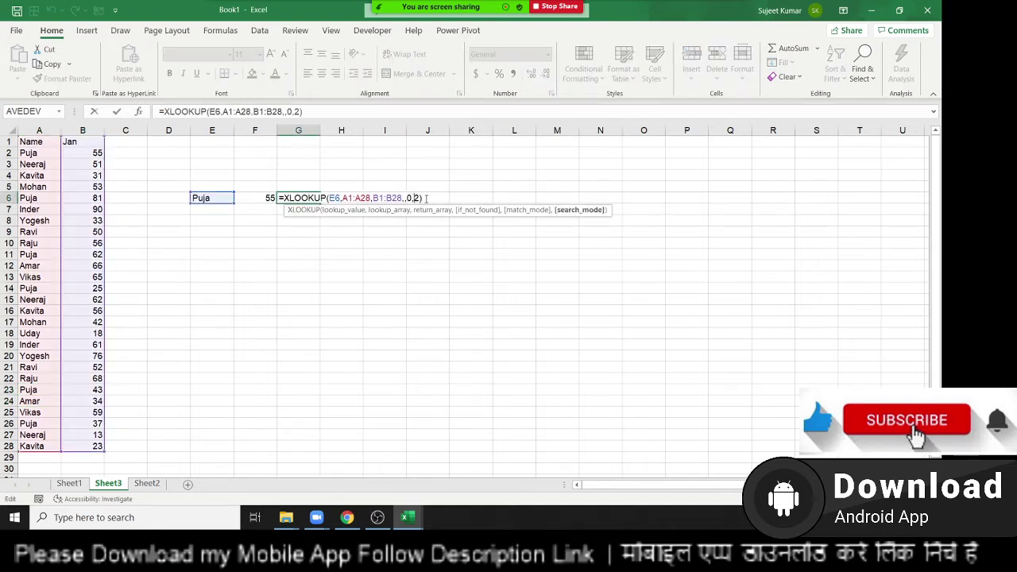
key(Delete)
text(1)
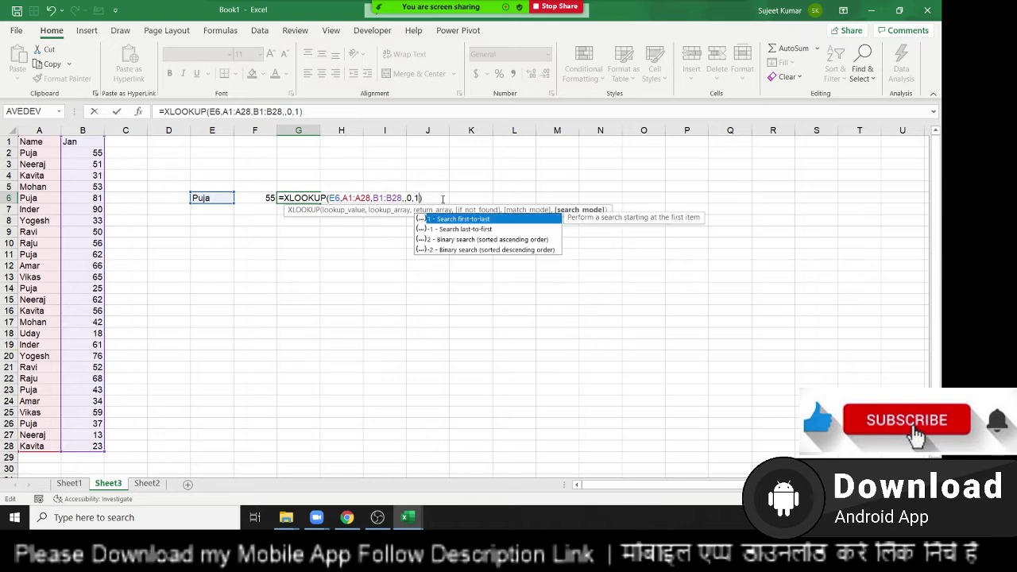
key(Down)
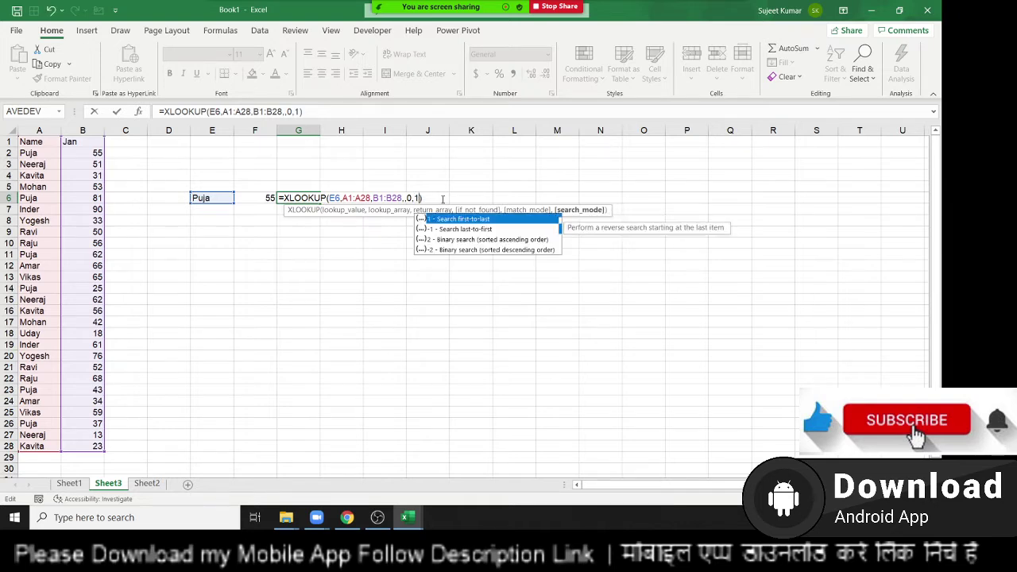
key(Down)
key(Down)
key(Tab)
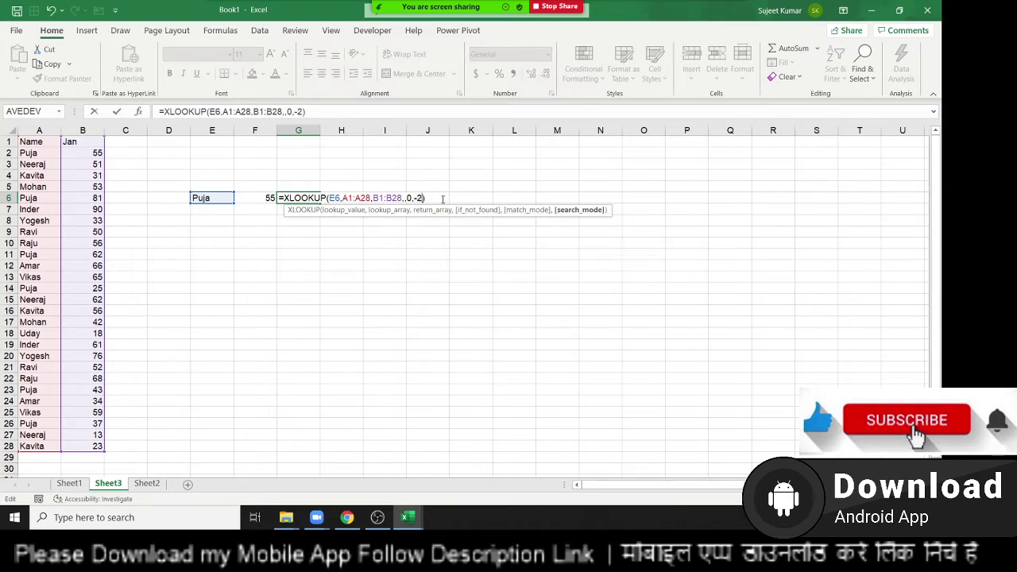
key(Return)
key(Up)
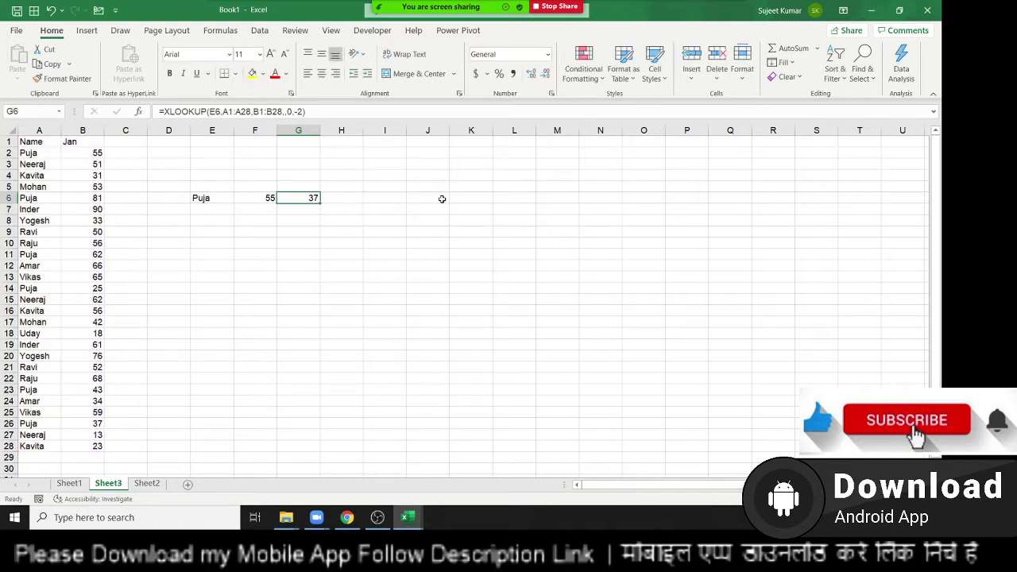
click(88, 424)
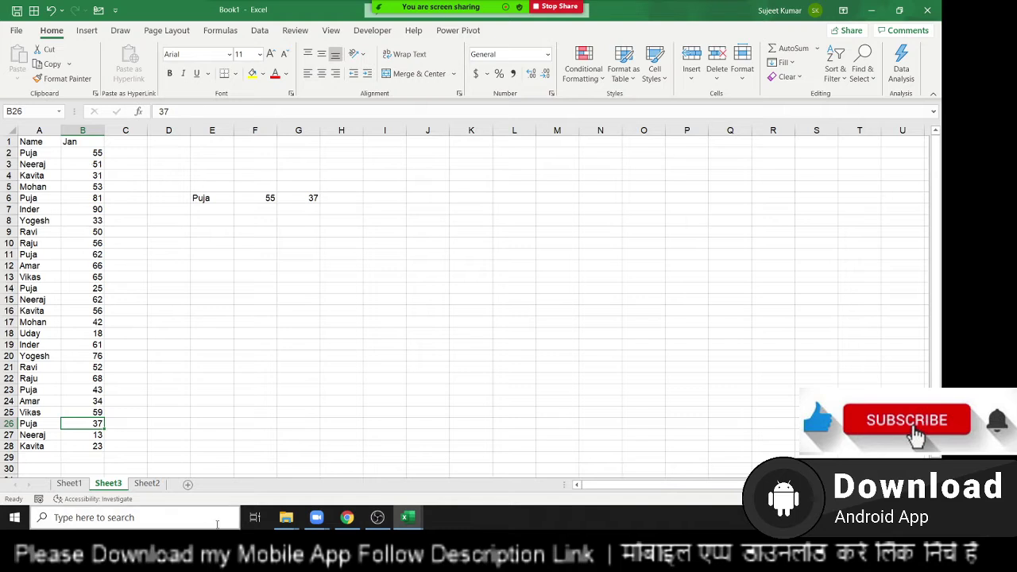
Clear the F6:G6 lookup results, then undo to restore 55 and 37.
drag(308, 194, 268, 204)
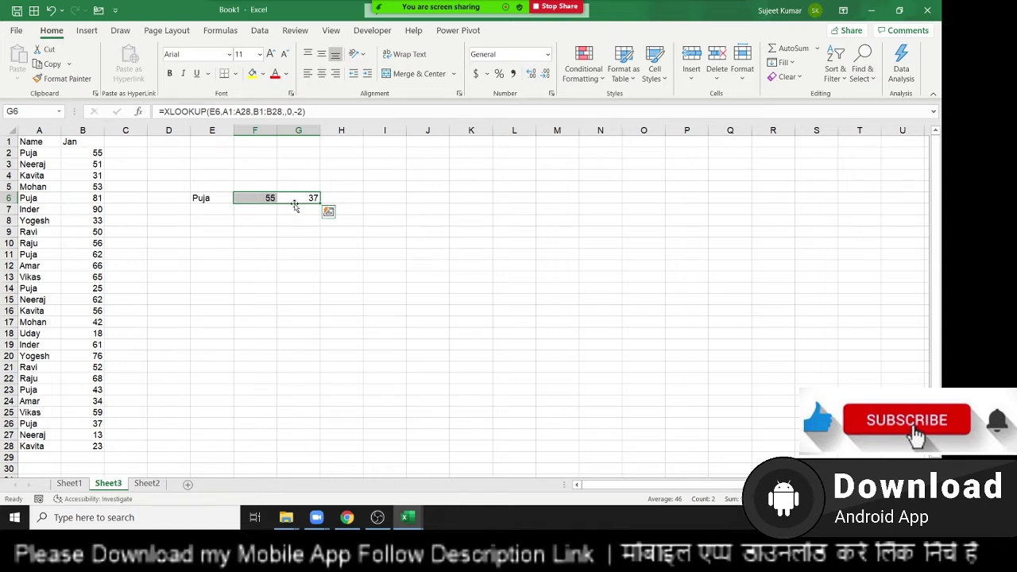
key(Delete)
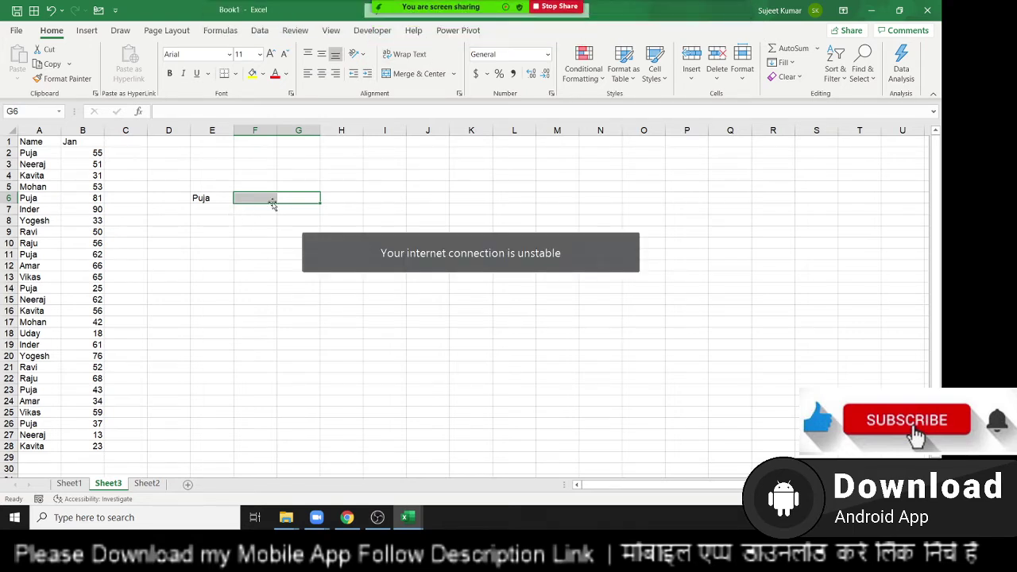
key(ctrl+z)
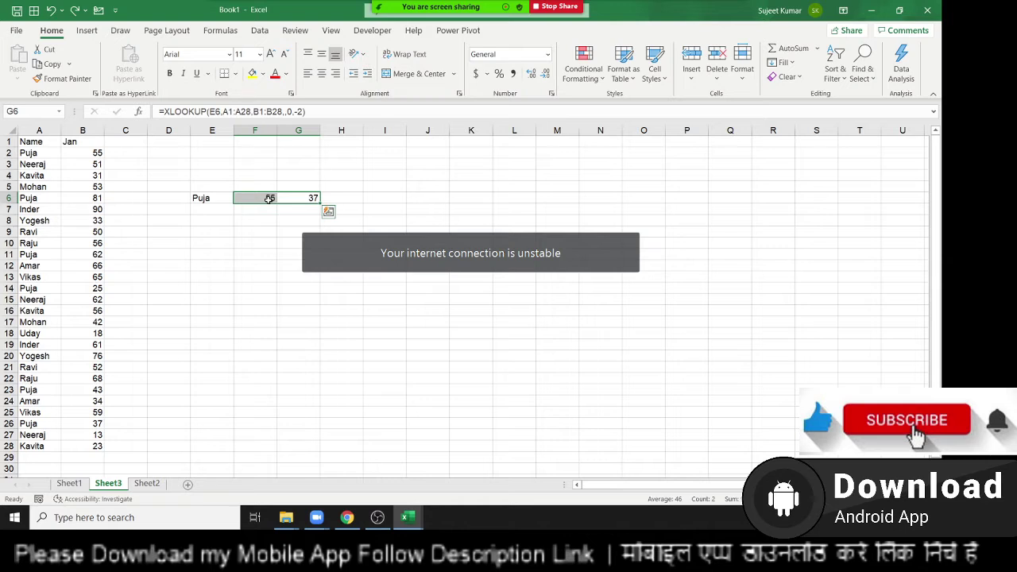
Open G6's XLOOKUP formula for editing with F2.
click(264, 222)
click(311, 198)
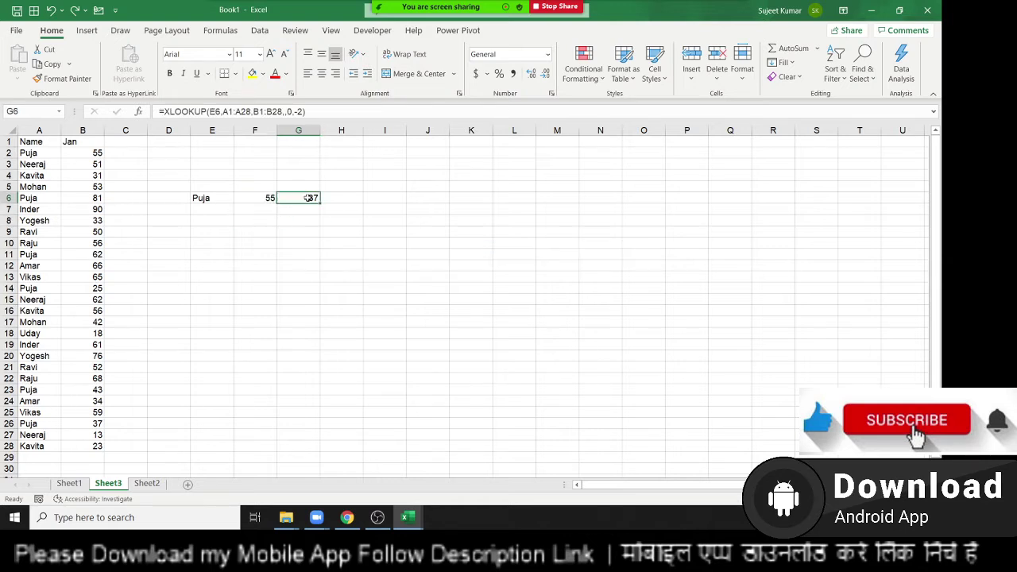
key(F2)
Switch G6's XLOOKUP search mode from -2 to 2 and compare its result with Puja's row A14:B14.
key(BackSpace)
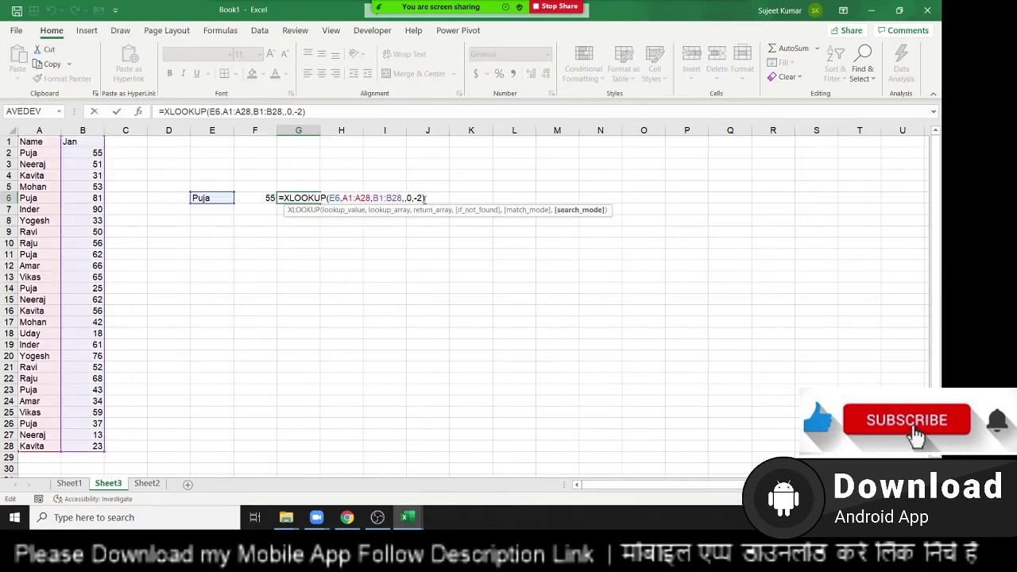
key(Down)
key(Down)
key(Down)
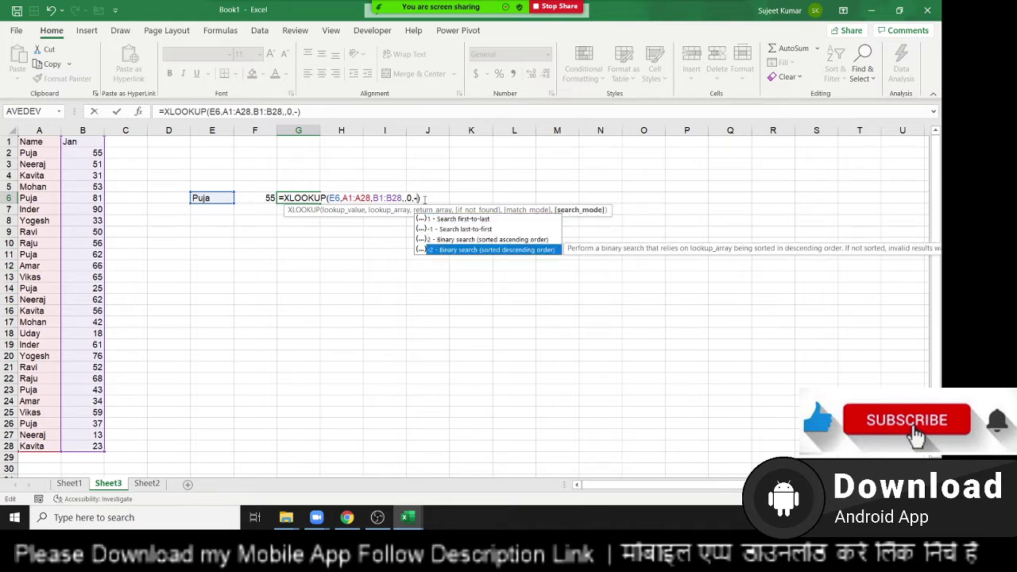
key(Up)
key(Down)
key(Up)
key(Down)
key(Up)
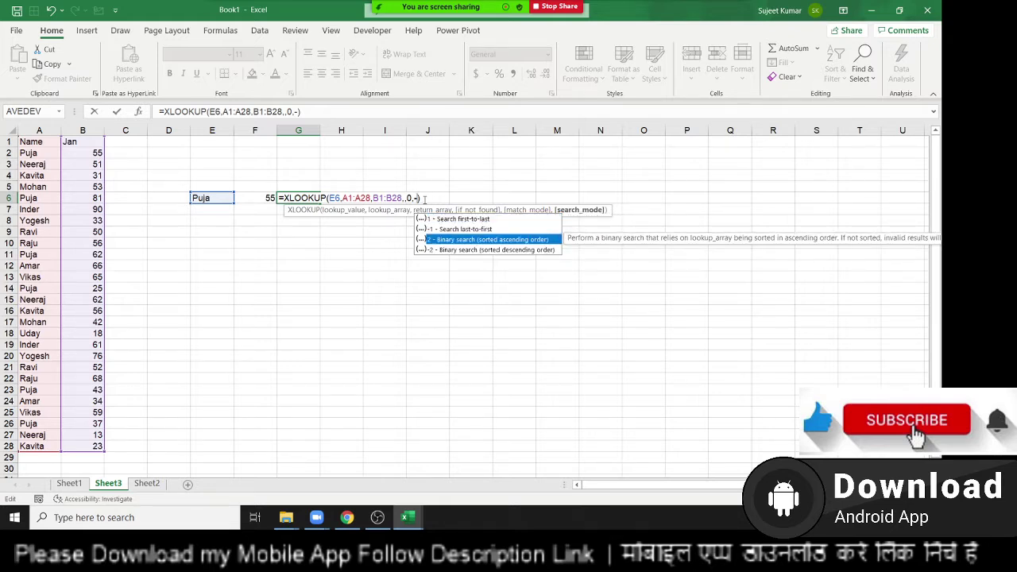
key(Tab)
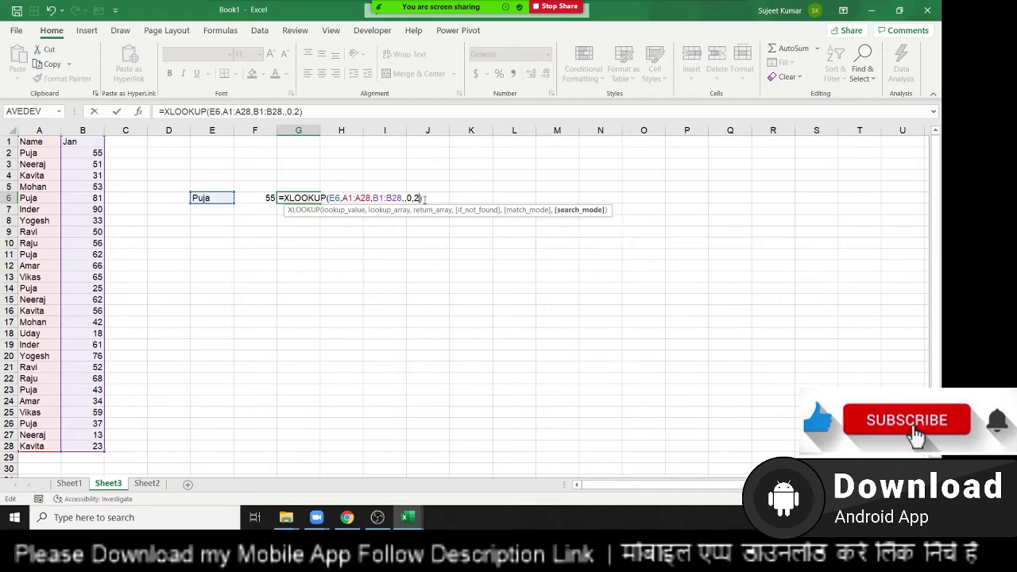
key(Return)
key(Up)
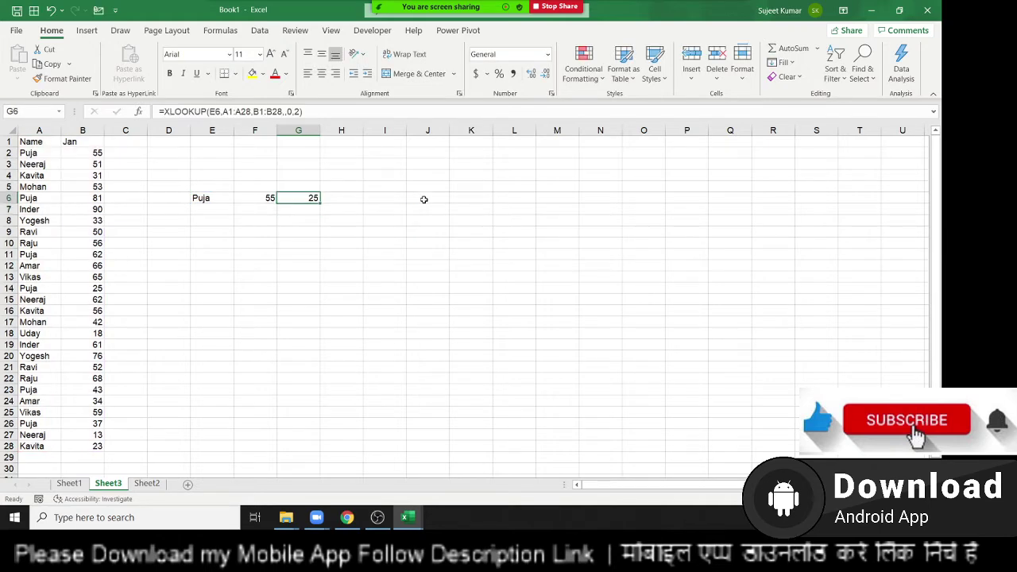
drag(33, 289, 77, 288)
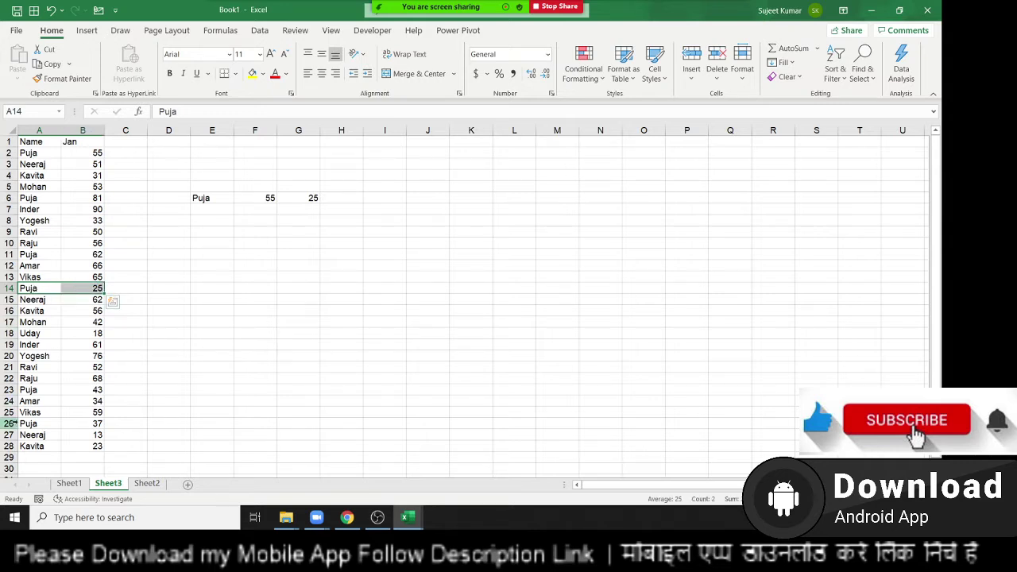
Edit G6's XLOOKUP formula and open the function's help article from the formula bar's fx button.
key(ctrl+Down)
click(28, 289)
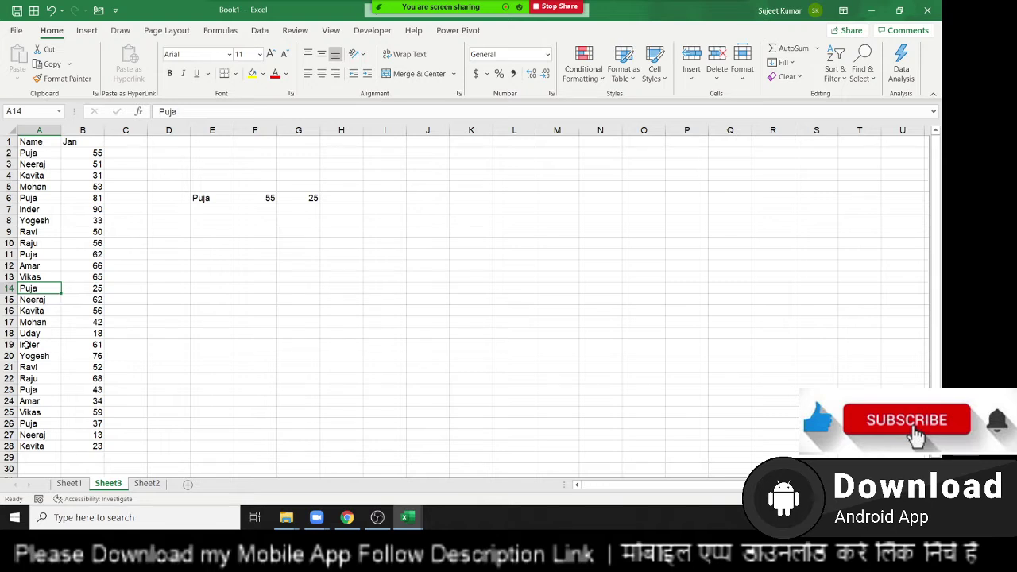
click(306, 197)
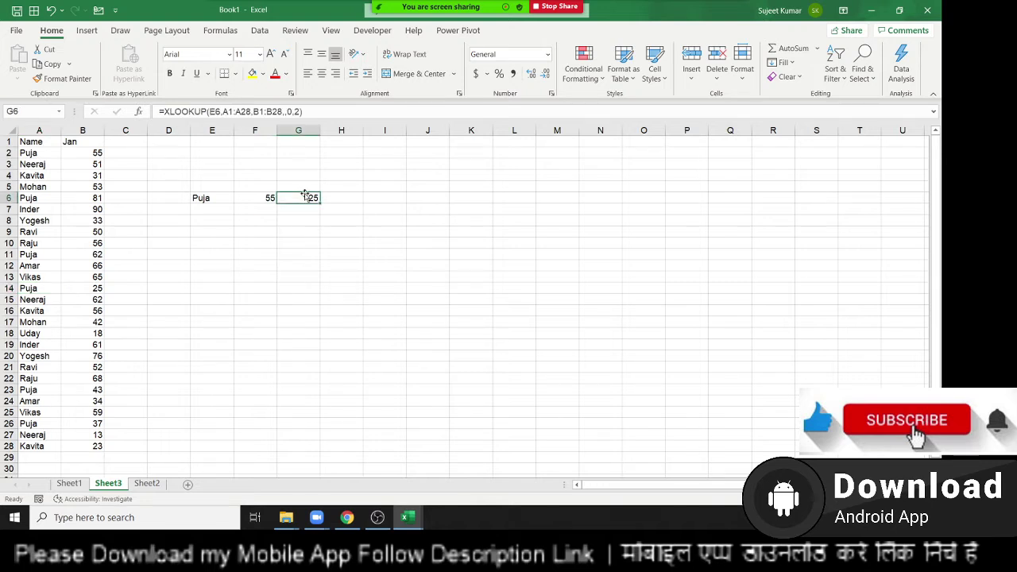
key(Up)
key(Up)
key(Up)
key(Up)
key(Up)
click(305, 197)
double_click(306, 198)
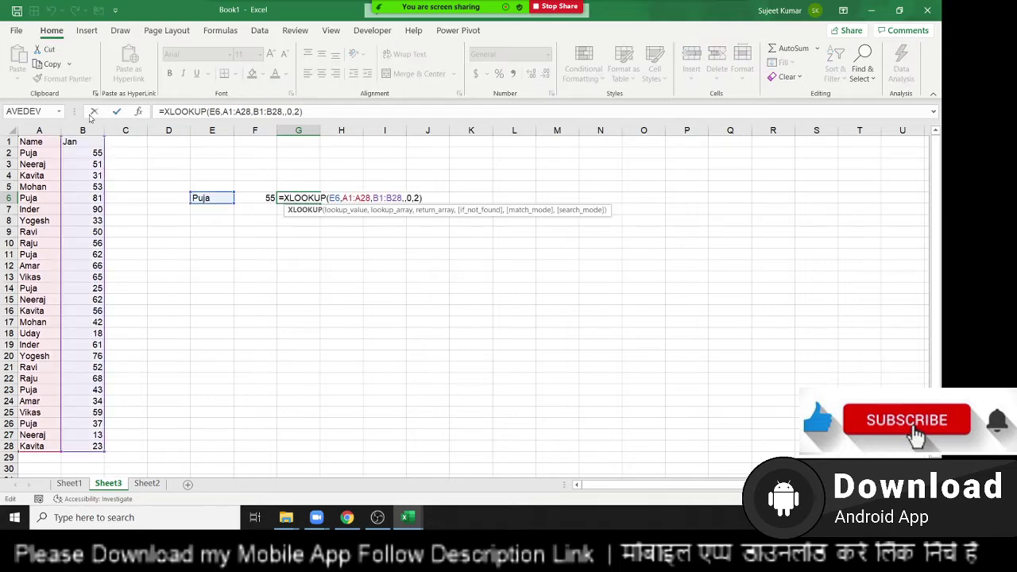
click(140, 112)
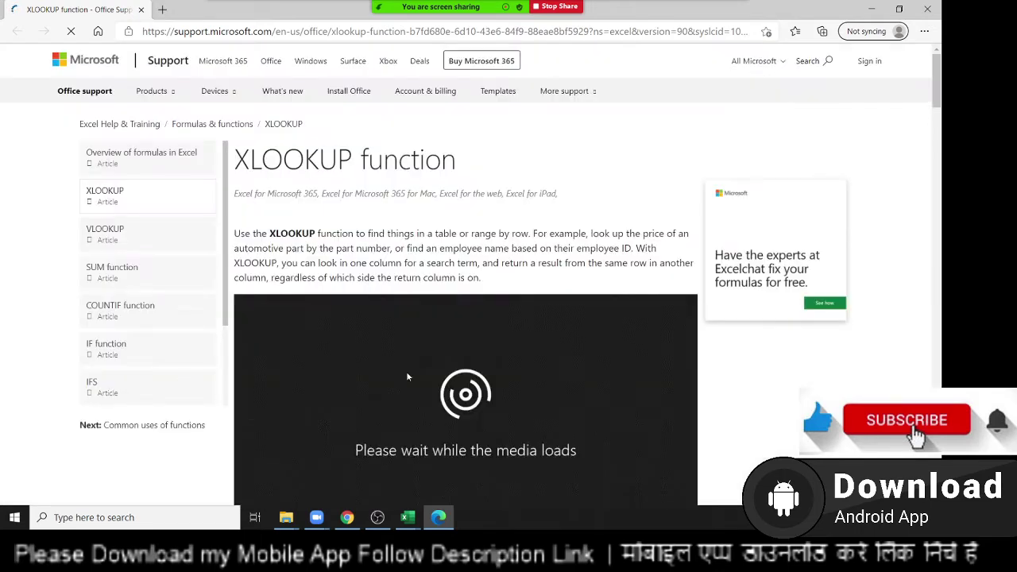
Scroll to the search_mode table and highlight the -2 descending binary search description.
scroll(461, 418, down, 3)
scroll(461, 418, down, 3)
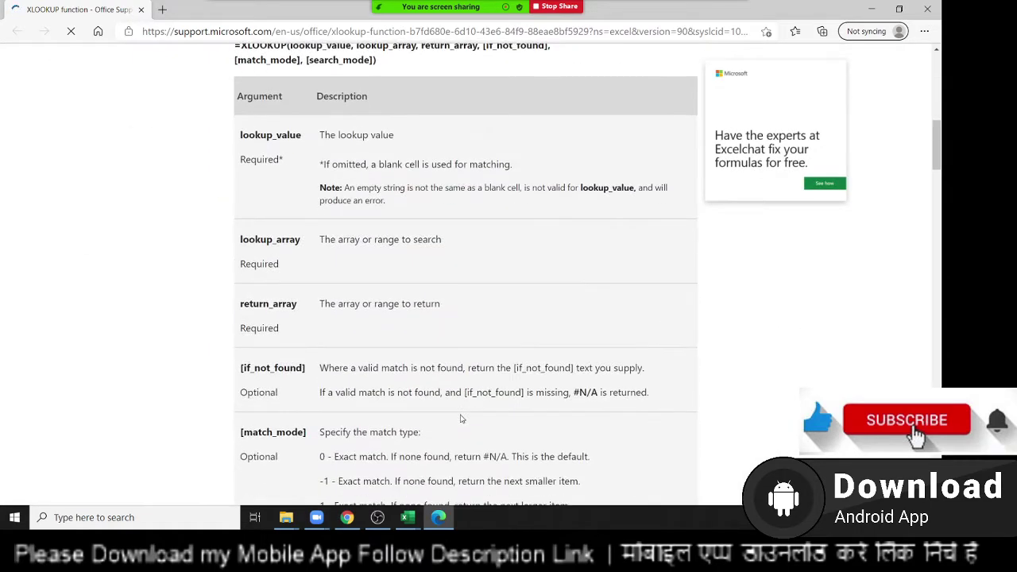
scroll(460, 416, down, 2)
scroll(269, 383, down, 1)
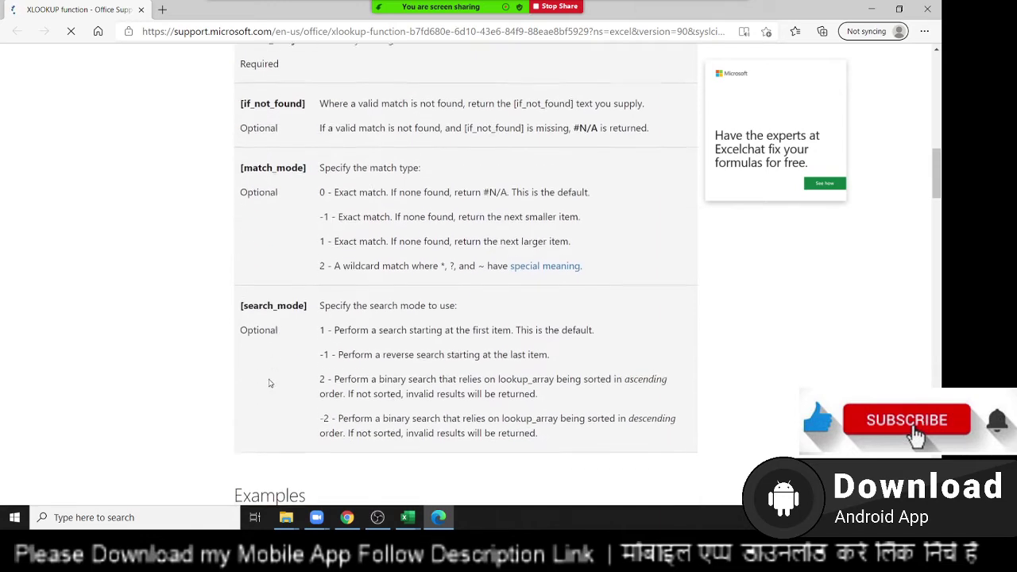
drag(335, 408, 335, 405)
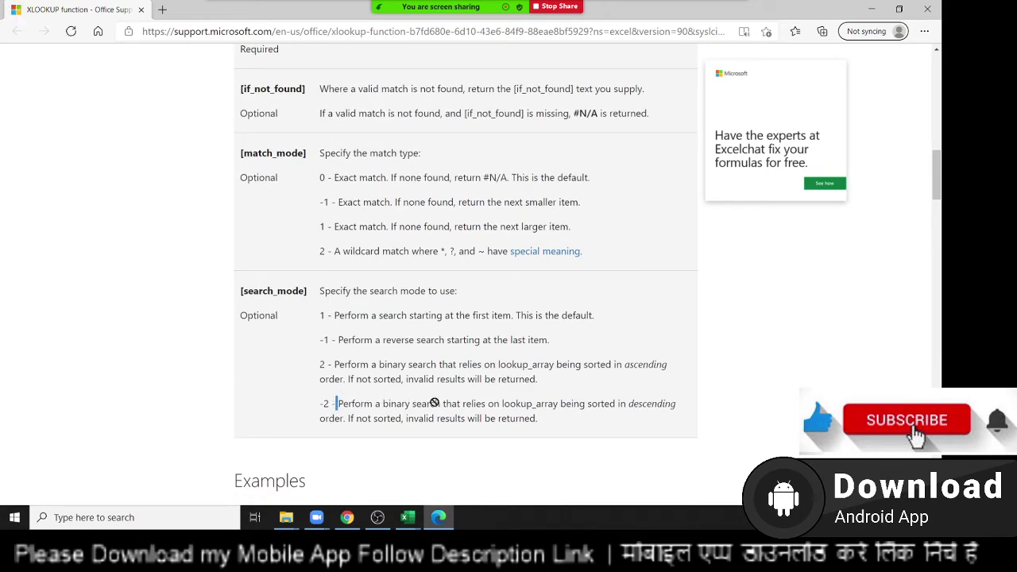
click(481, 404)
triple_click(482, 403)
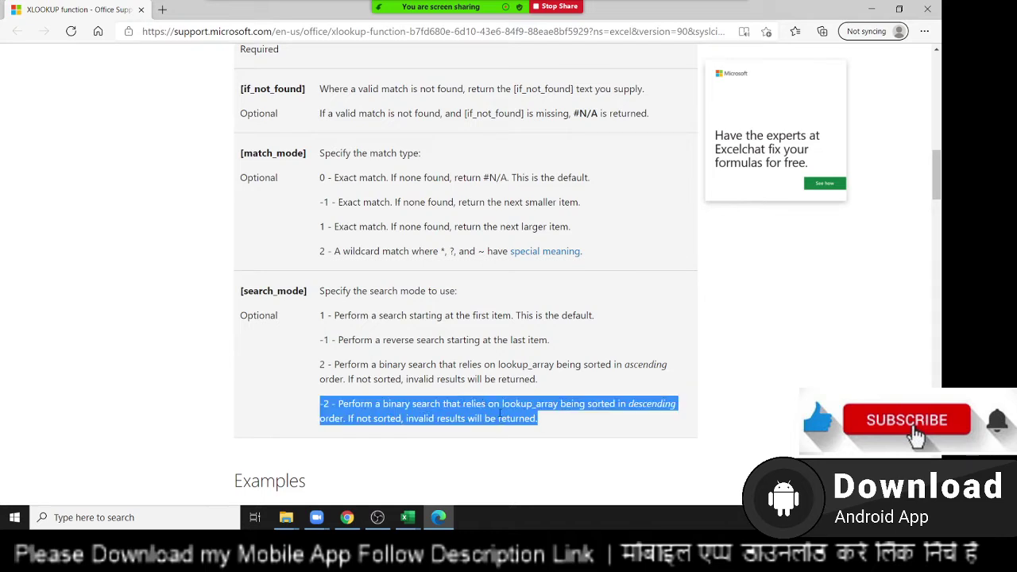
double_click(445, 404)
click(463, 408)
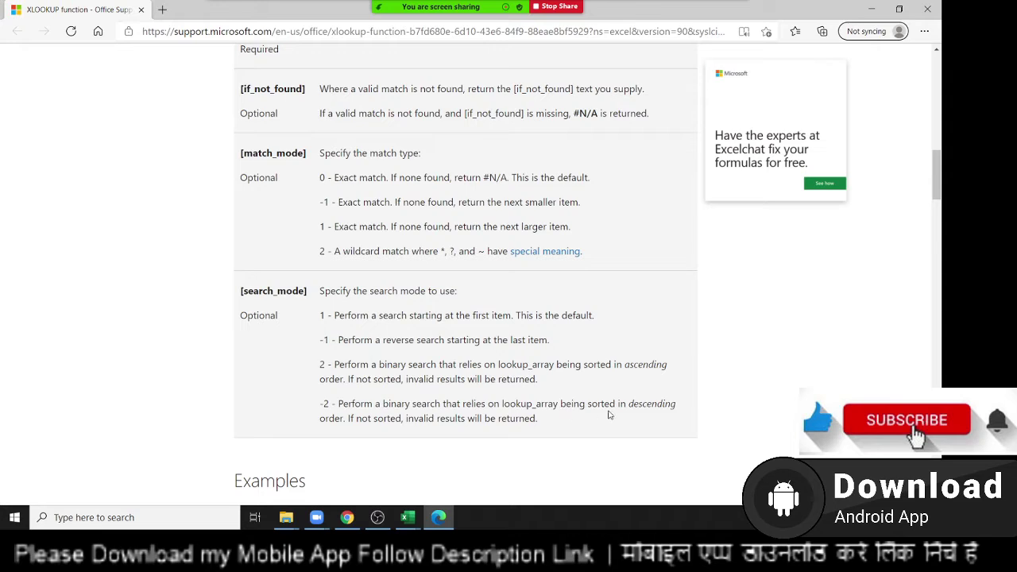
double_click(639, 407)
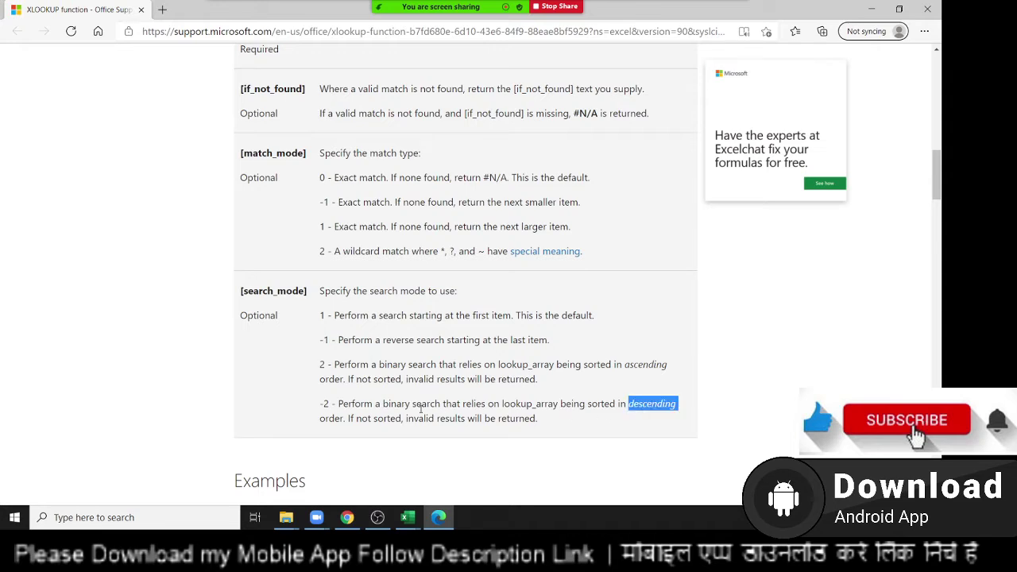
double_click(365, 418)
click(439, 418)
double_click(447, 419)
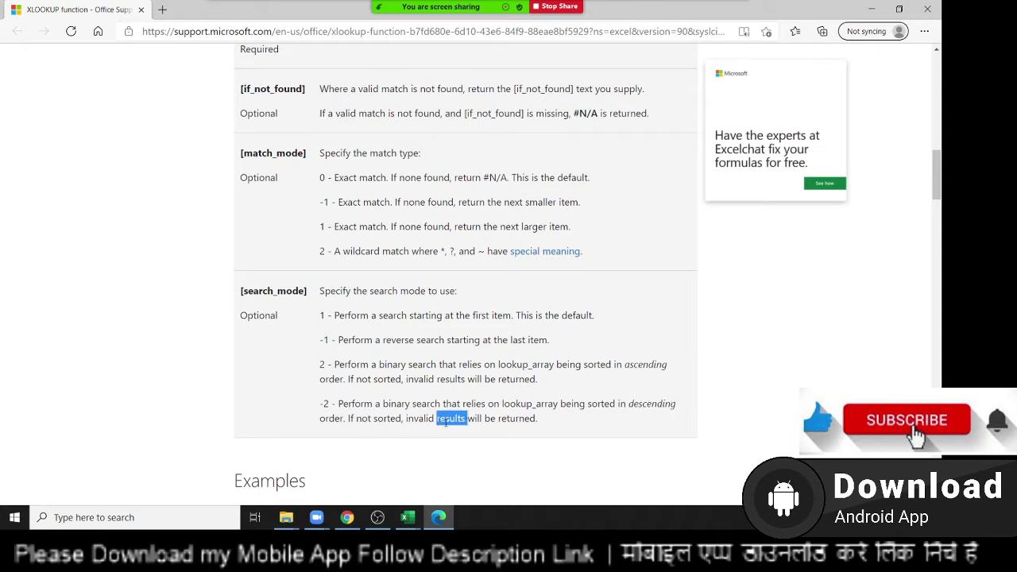
double_click(475, 419)
Scroll through the XLOOKUP article's examples and See Also links.
scroll(474, 427, down, 3)
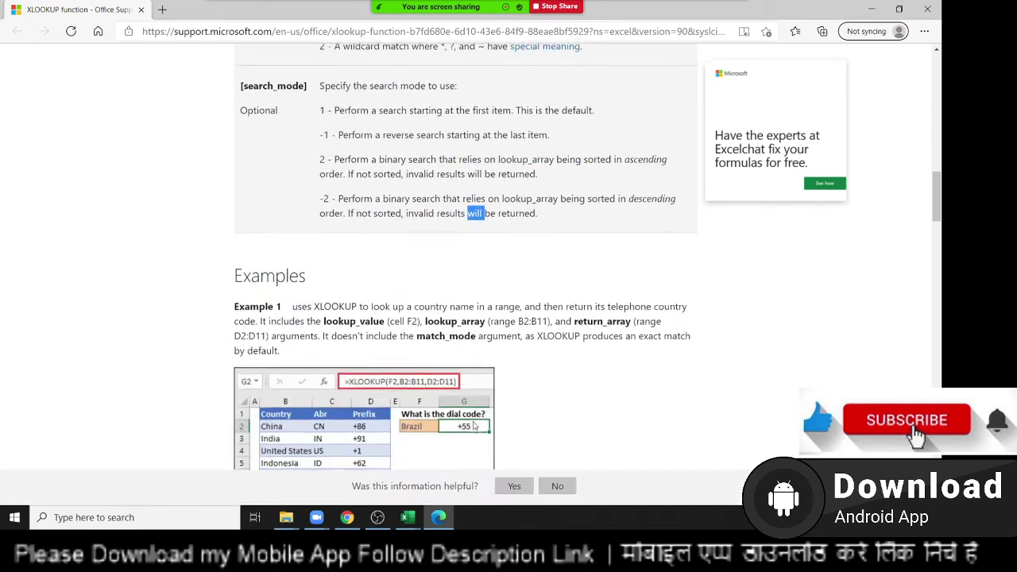
scroll(474, 426, down, 2)
scroll(475, 426, down, 4)
scroll(474, 427, down, 3)
scroll(475, 427, down, 4)
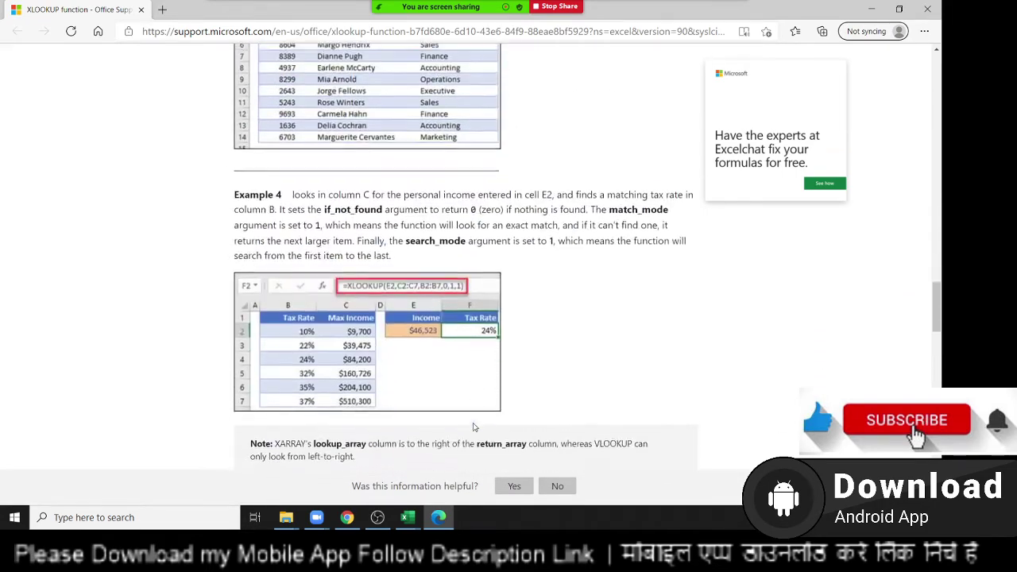
scroll(474, 427, down, 3)
scroll(475, 427, down, 2)
scroll(472, 432, down, 3)
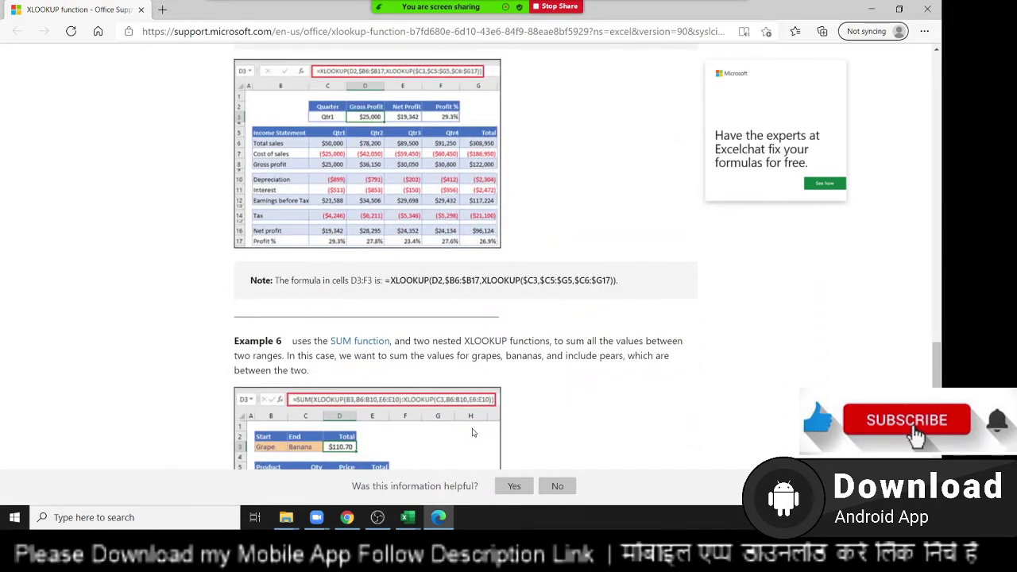
scroll(473, 431, down, 5)
scroll(459, 453, down, 2)
scroll(459, 454, up, 4)
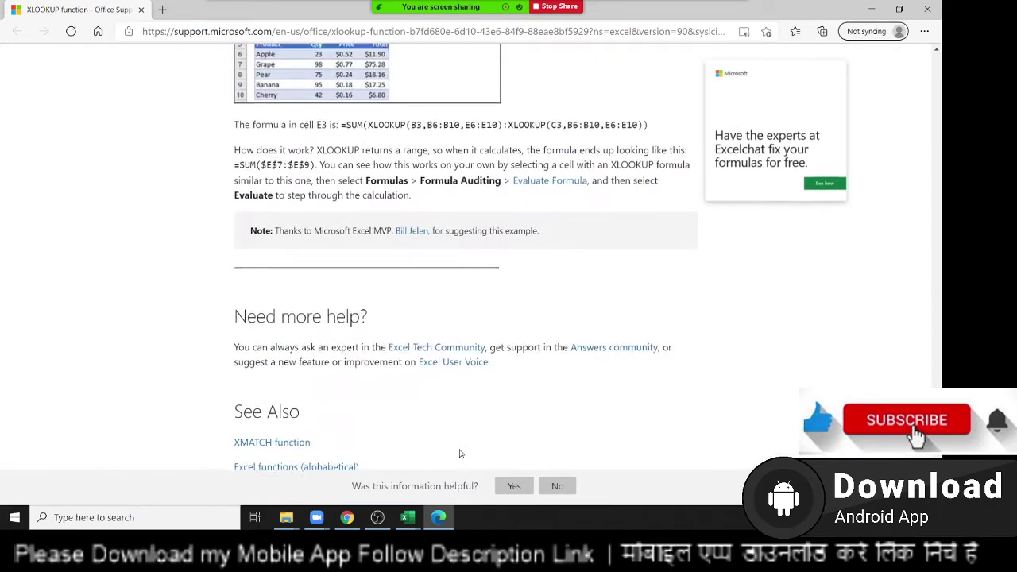
Close the help article and change G6's XLOOKUP search mode from 2 to 1.
click(141, 10)
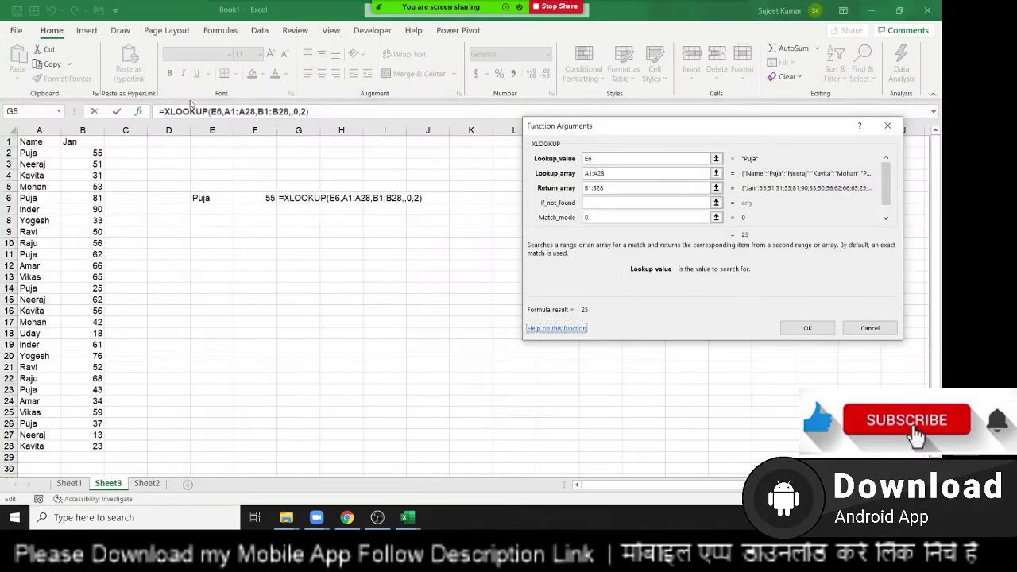
click(869, 329)
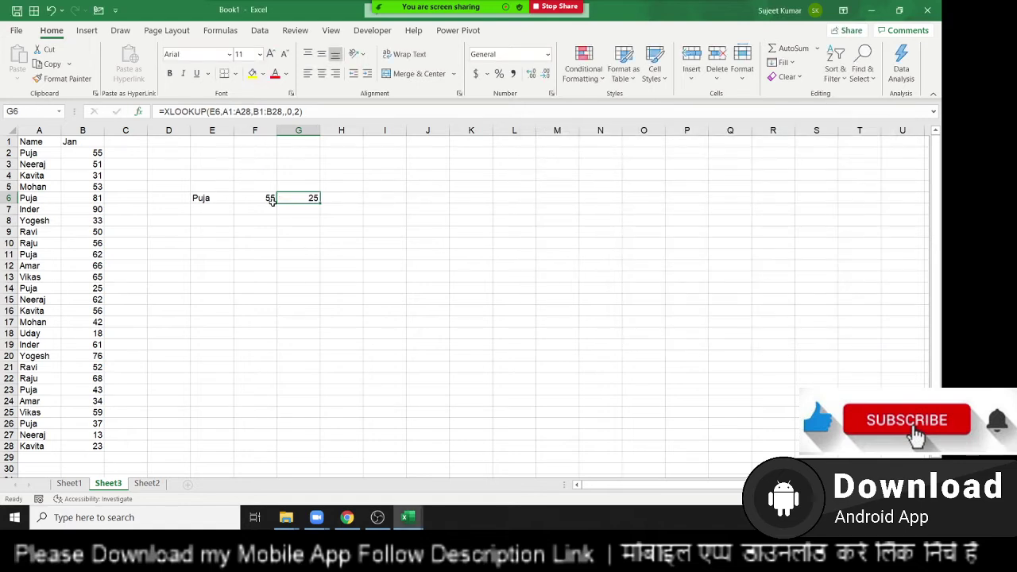
click(240, 202)
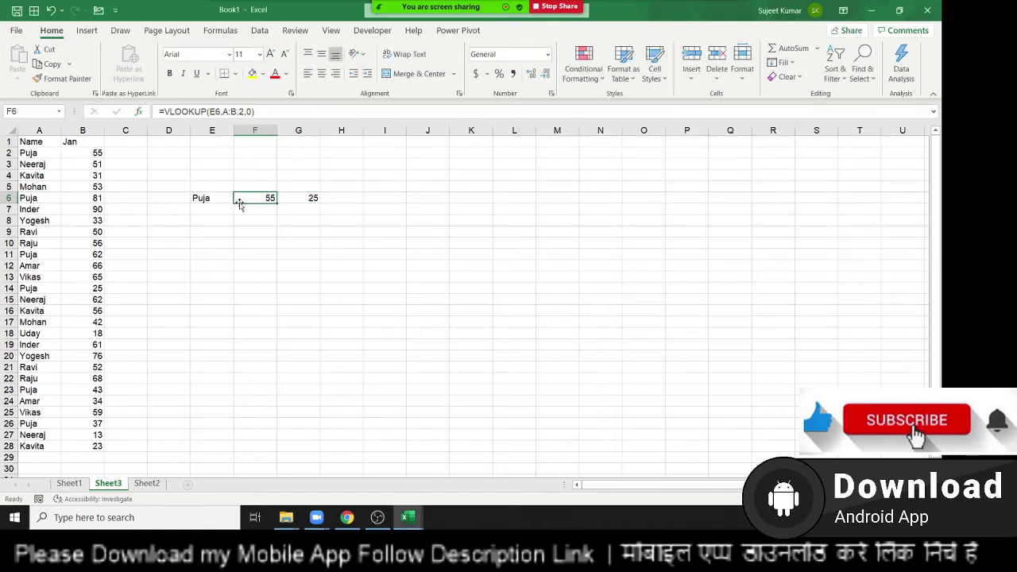
click(309, 200)
double_click(309, 198)
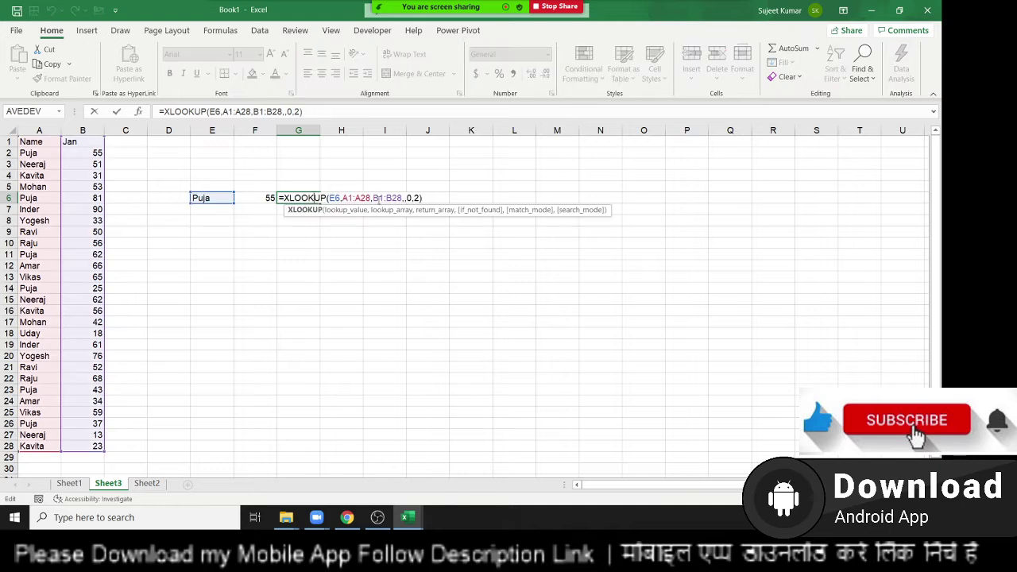
click(412, 198)
key(Right)
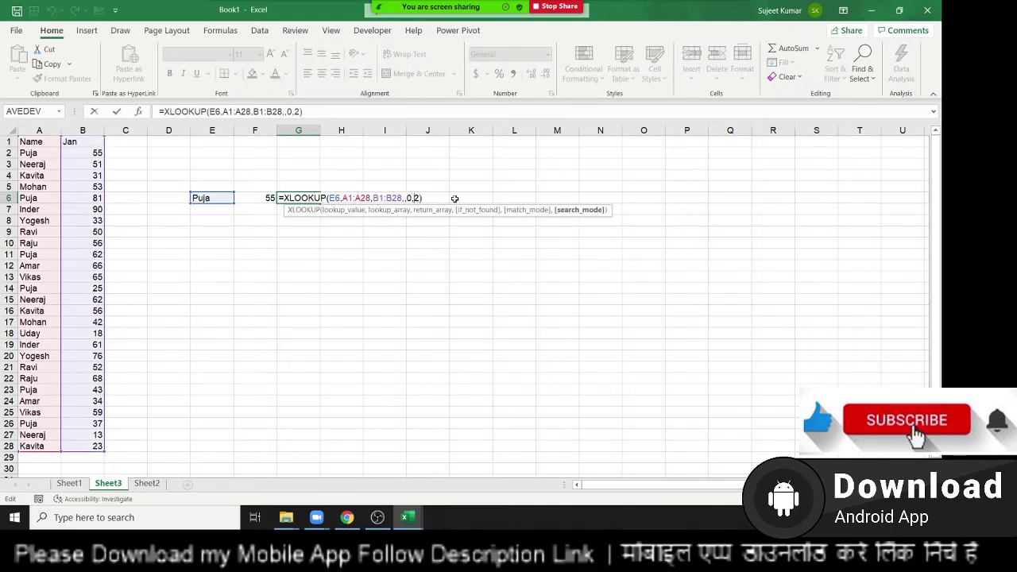
key(Delete)
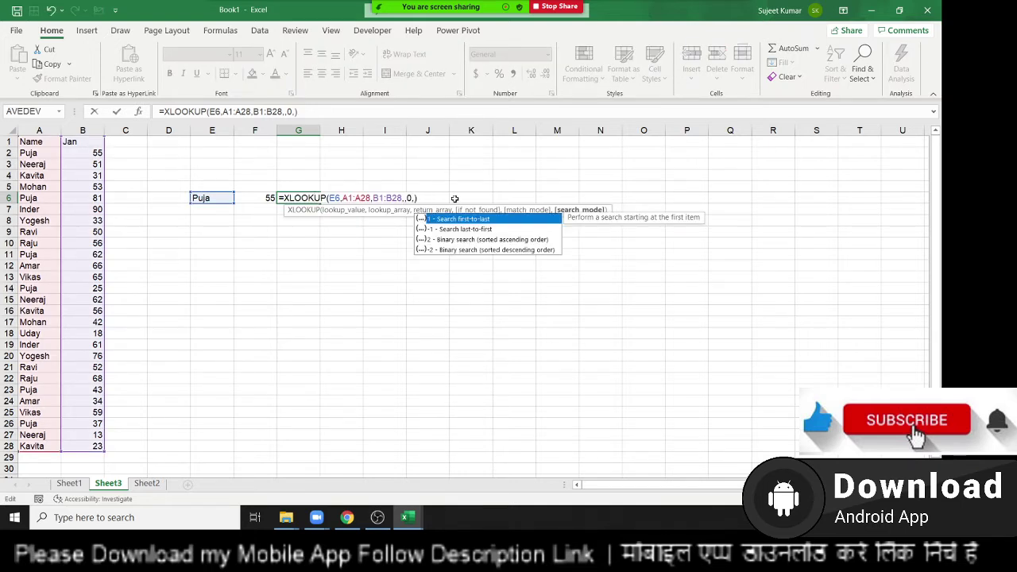
text(1)
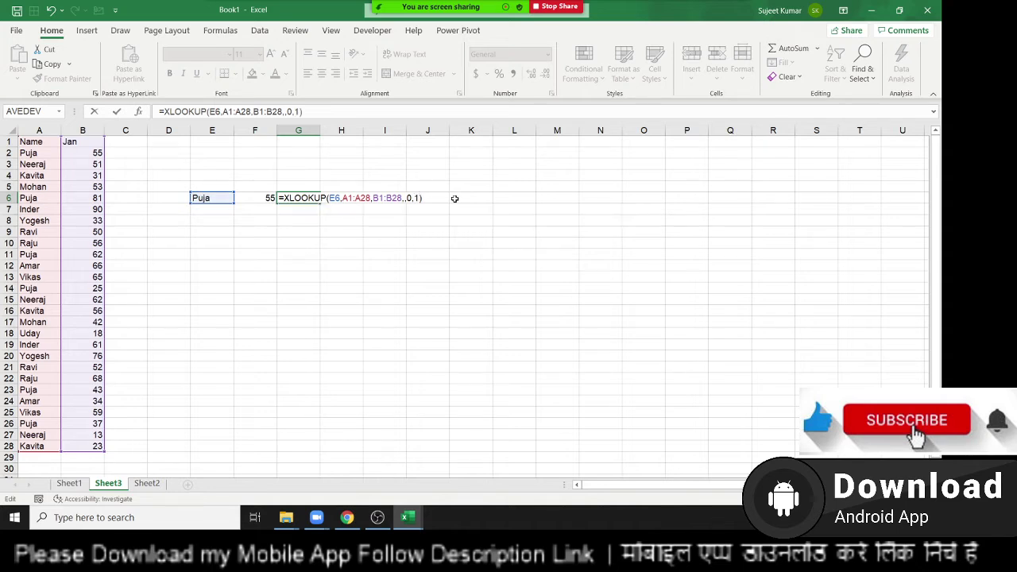
key(Return)
Enter Puja in E7 and fill G6's XLOOKUP formula down to G7.
click(308, 198)
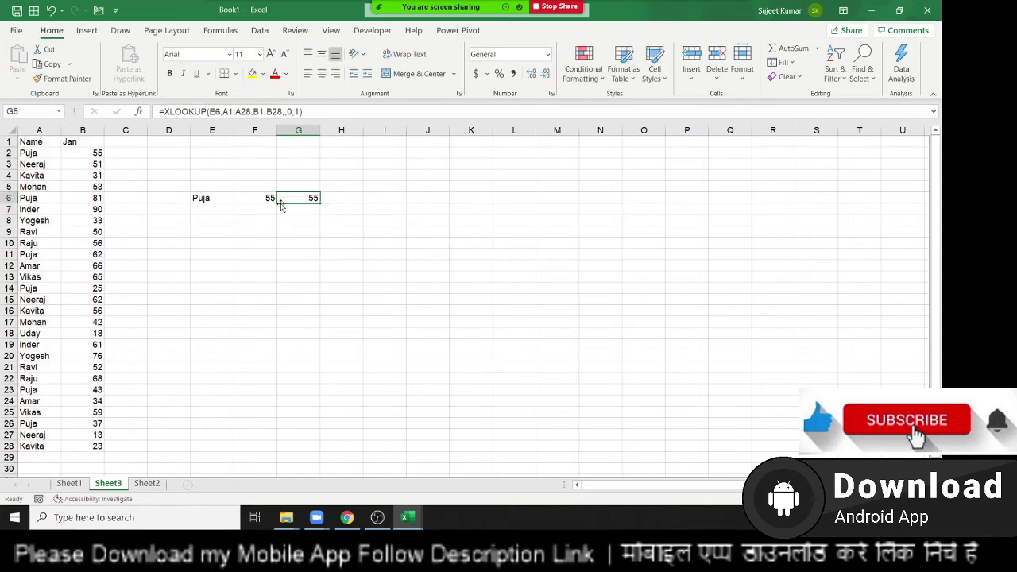
click(223, 206)
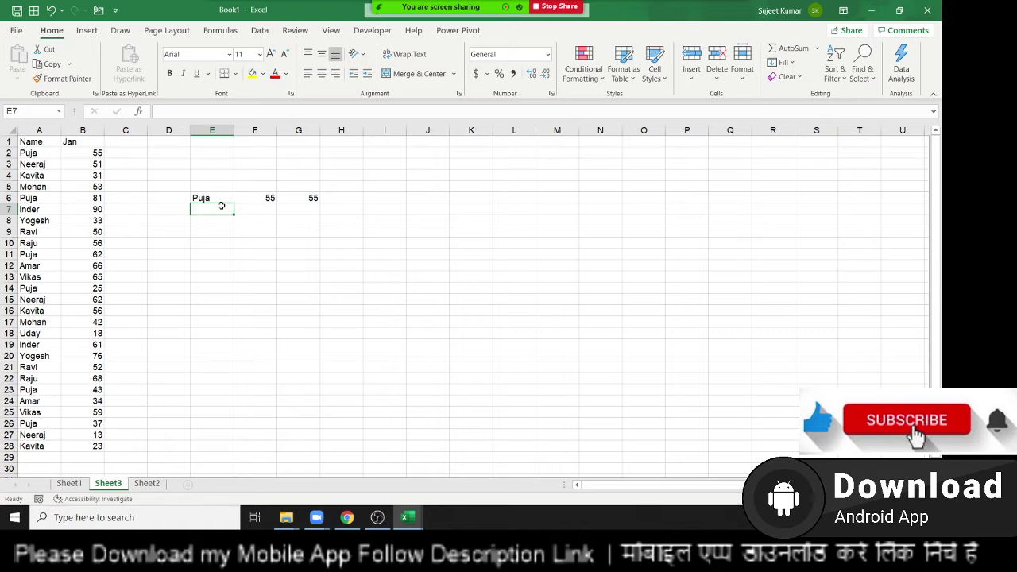
text(Puja)
click(310, 199)
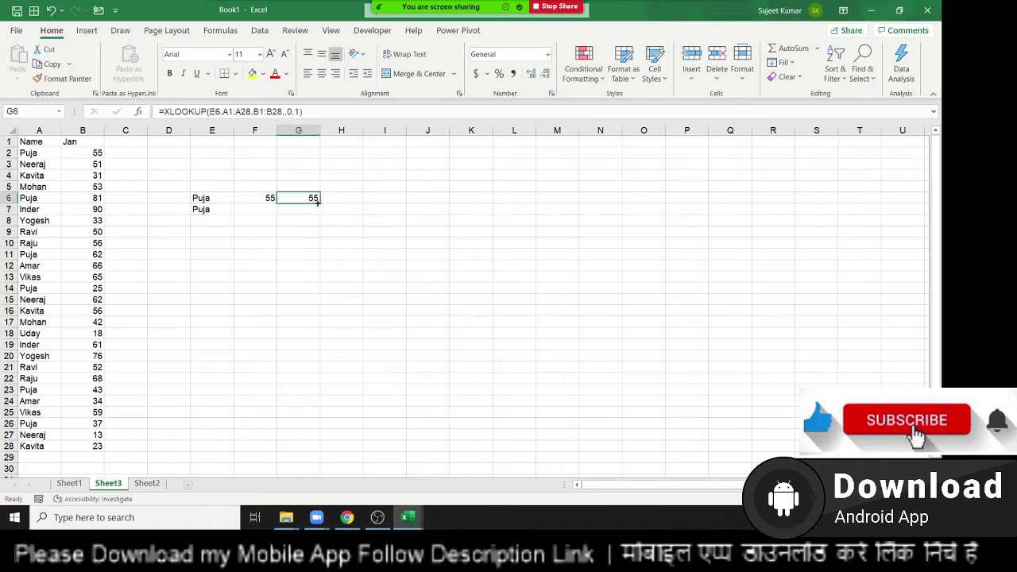
drag(317, 202, 318, 214)
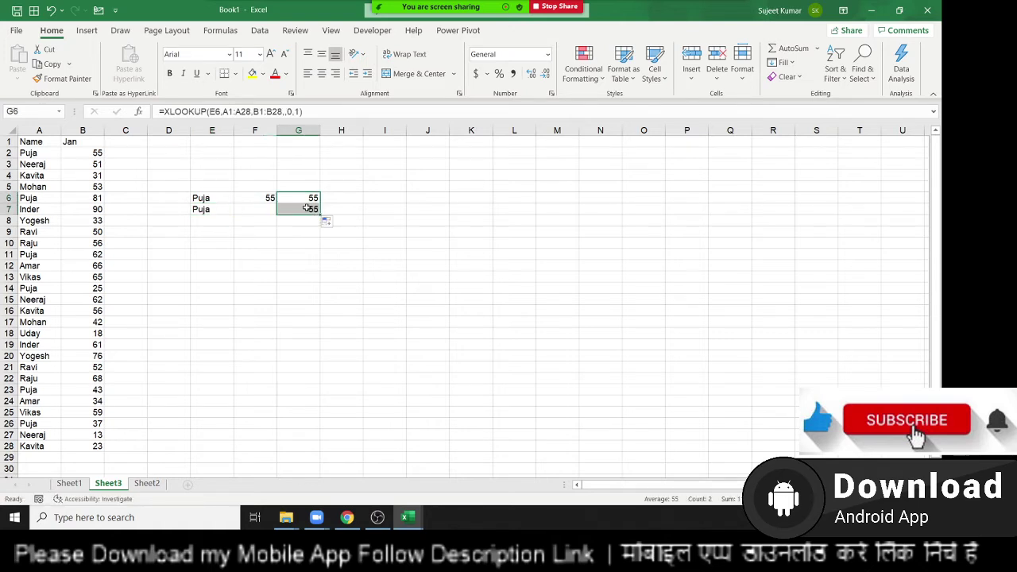
double_click(308, 208)
key(Escape)
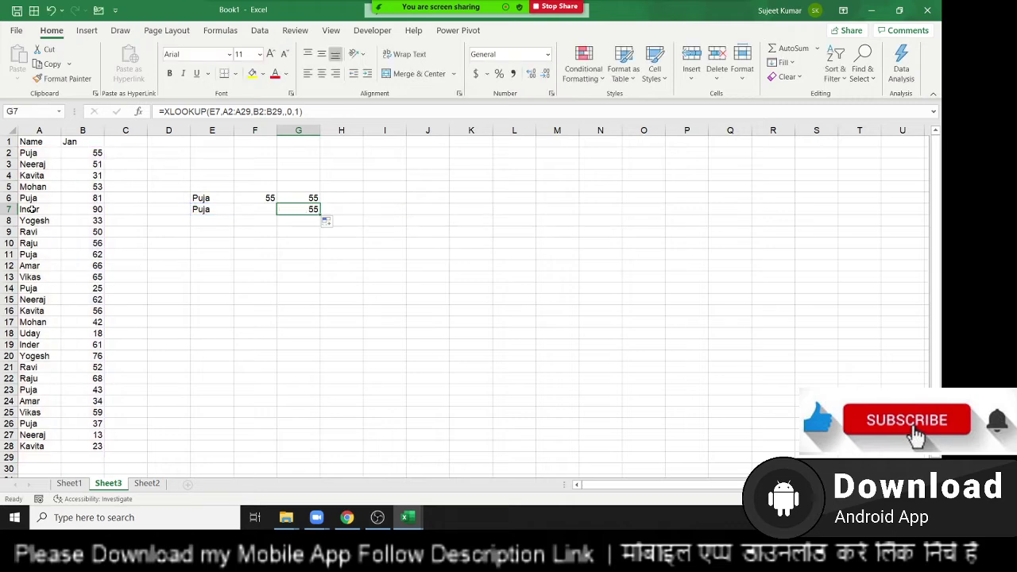
Clear the trial lookup results in F6:H8, leaving only Puja in E6.
click(96, 199)
click(294, 211)
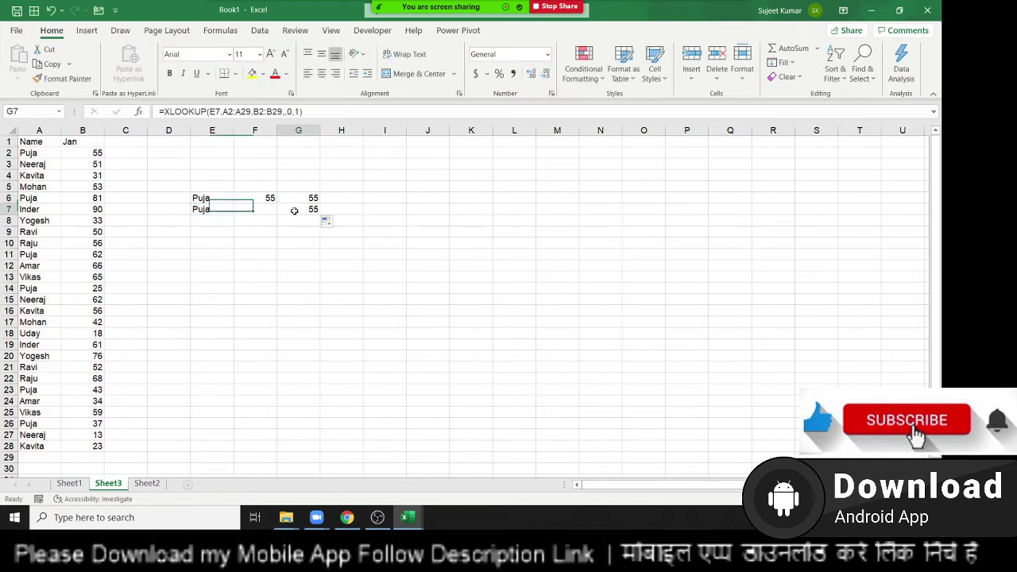
text(81)
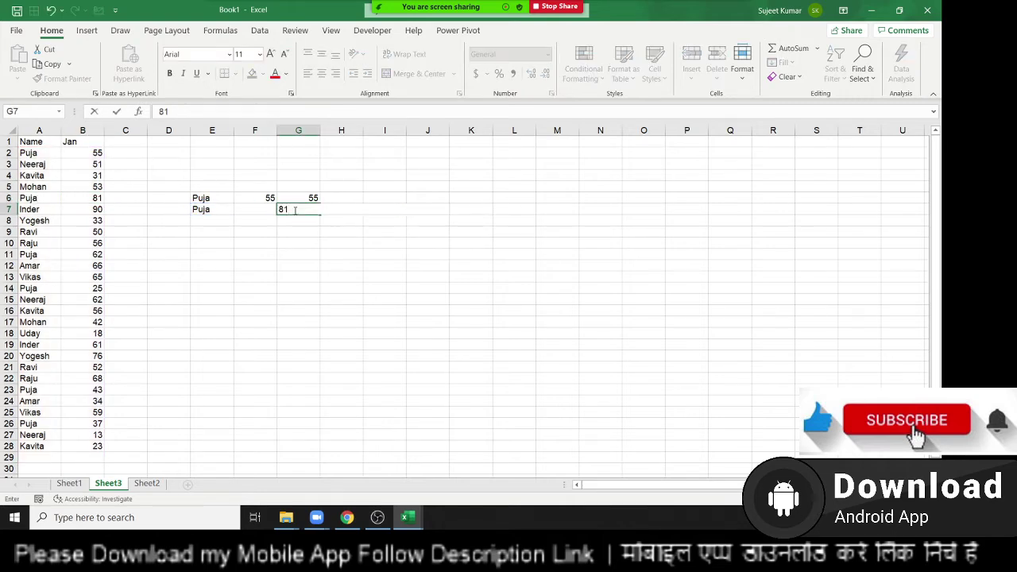
key(Escape)
drag(258, 199, 325, 224)
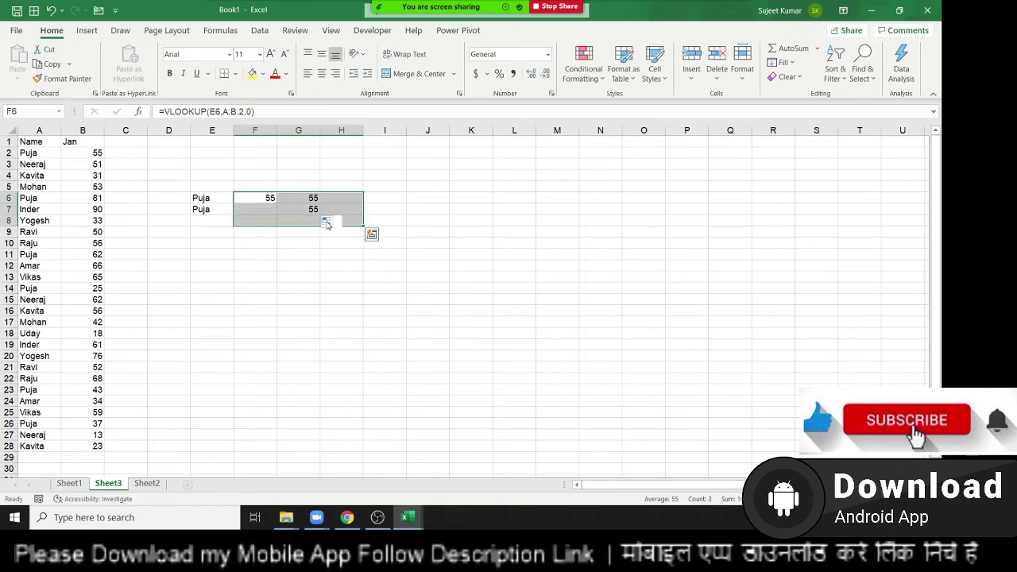
key(Delete)
key(Up)
key(Down)
key(Down)
Try typing Puja's scores 55,25 into F6, then discard the entry.
key(Left)
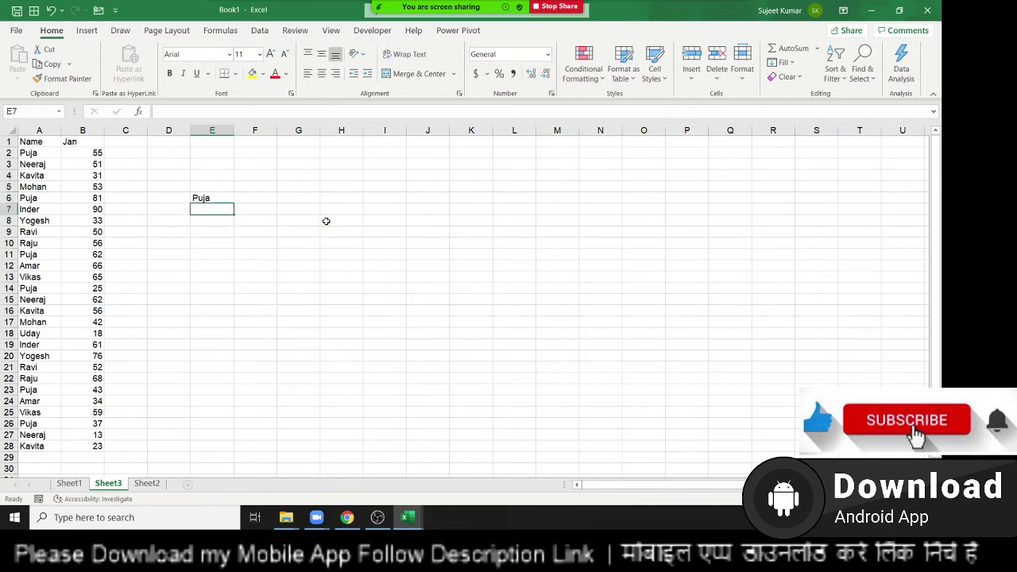
key(Up)
key(Right)
text(55)
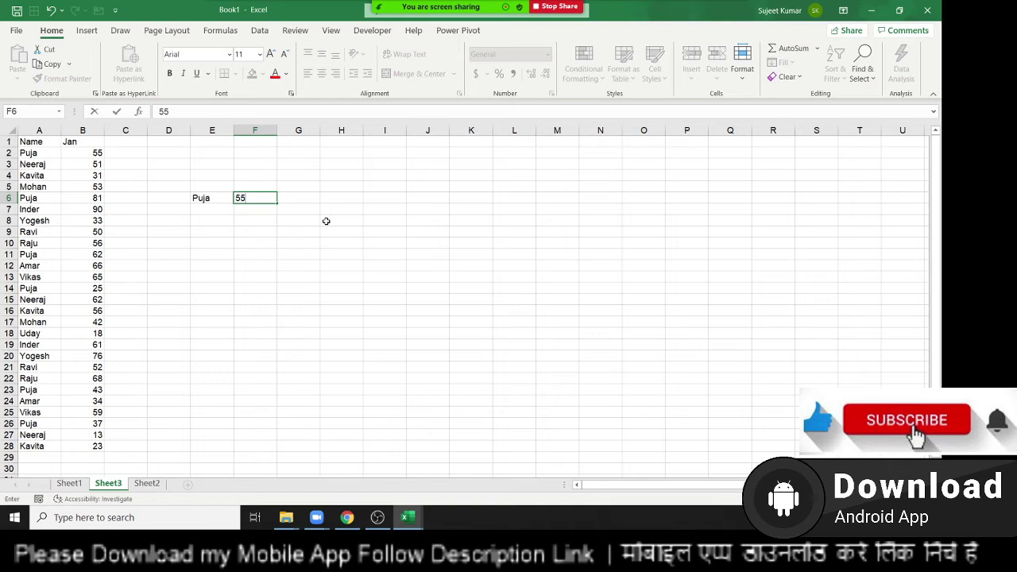
text(,85)
key(BackSpace)
key(BackSpace)
text(25)
key(Escape)
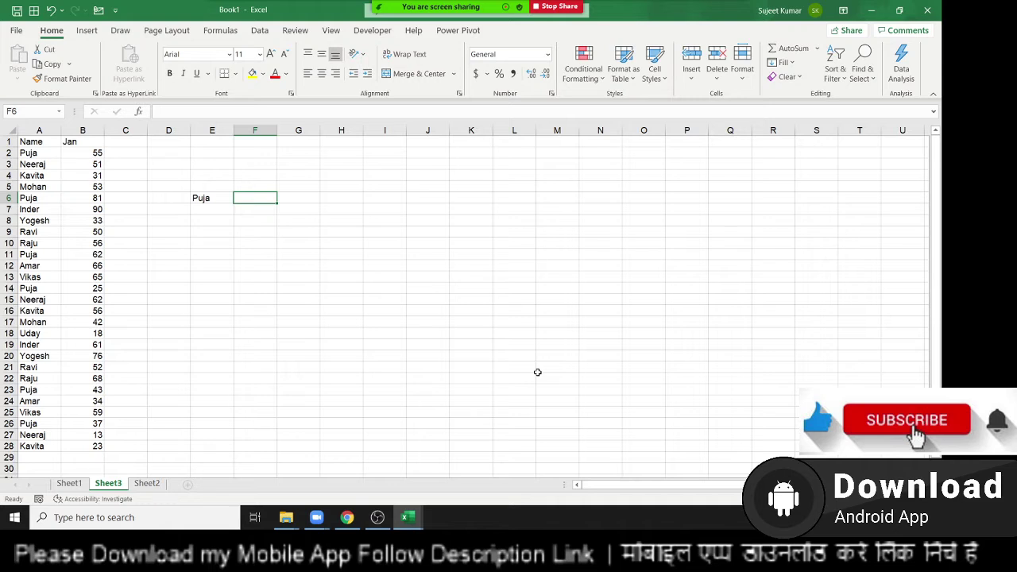
Begin F6's formula as =TEXTJOIN( with an IF testing the A2:A28 range.
text(=te)
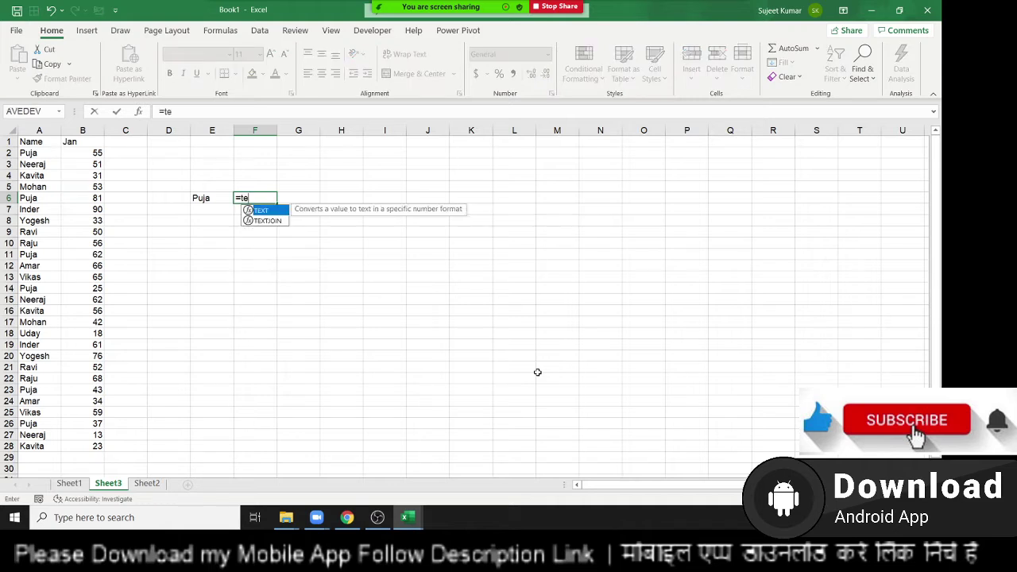
key(Down)
key(Tab)
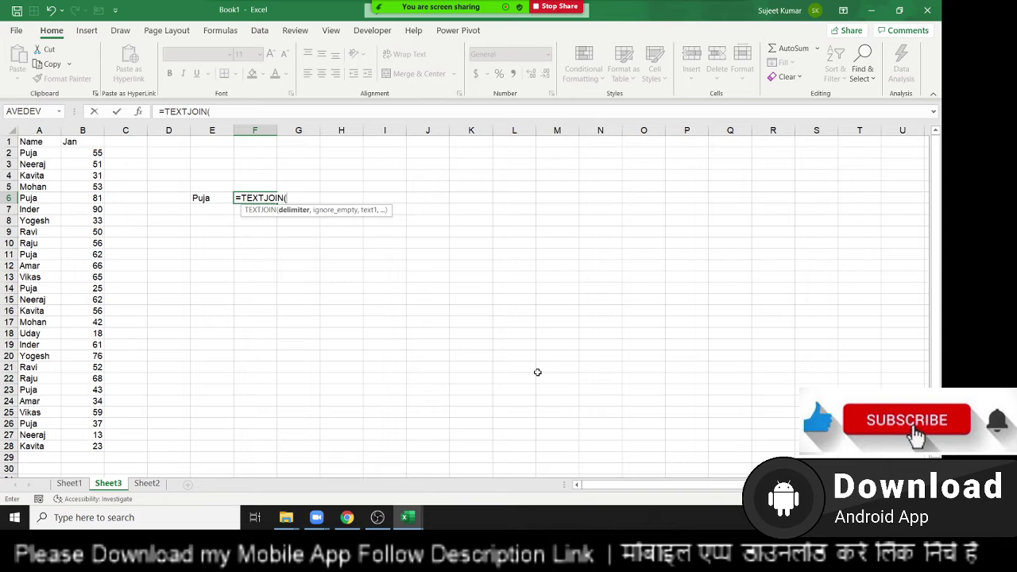
text(IF()
key(Left)
key(Left)
key(Left)
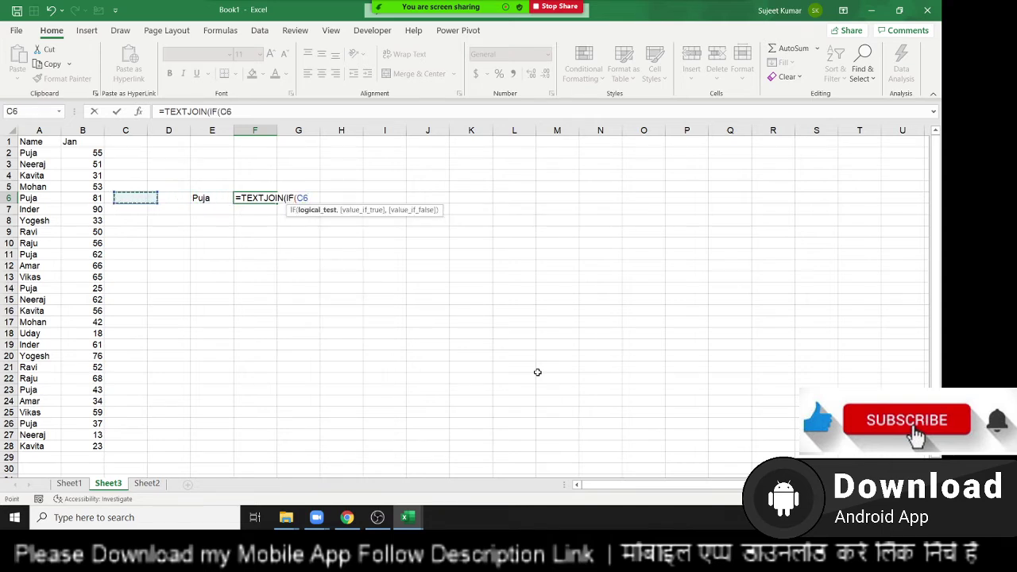
key(Left)
key(Left)
key(Up)
key(Up)
key(Up)
key(Down)
key(ctrl+shift+Down)
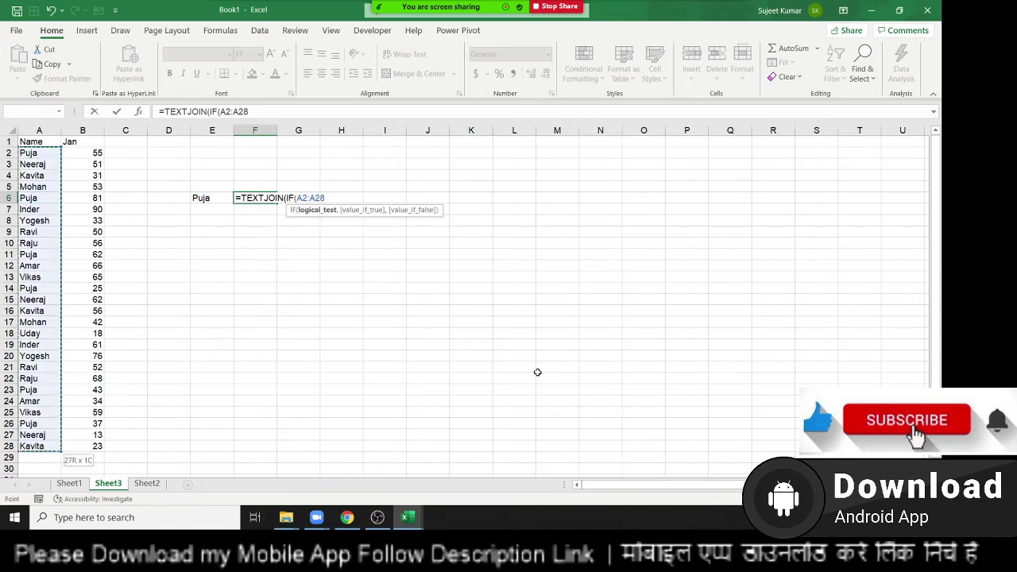
Complete the IF condition A2:A28=E6 with B2:B28 as the values to return.
text(=)
key(Left)
key(Left)
key(Right)
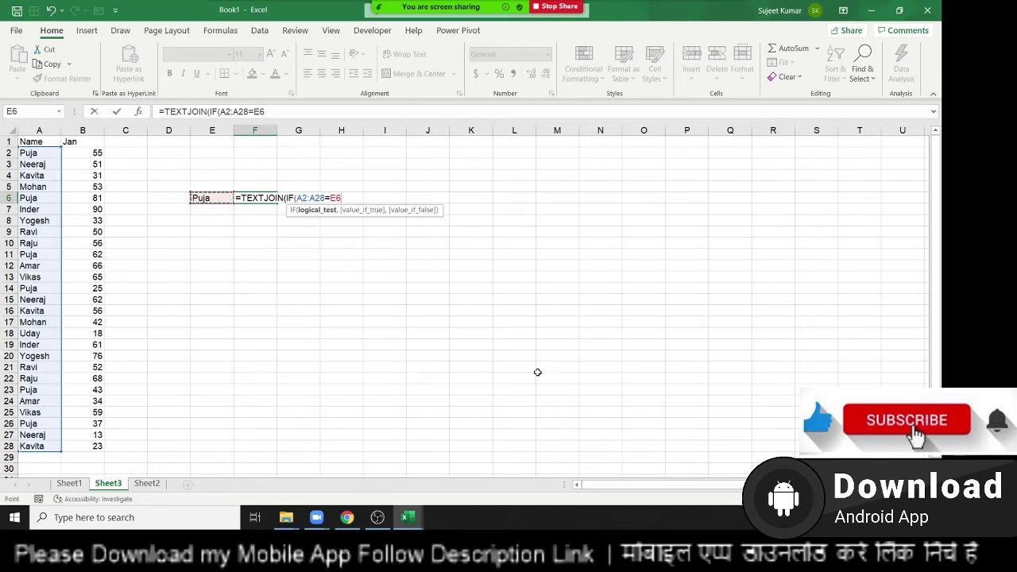
text(,)
key(Left)
key(Left)
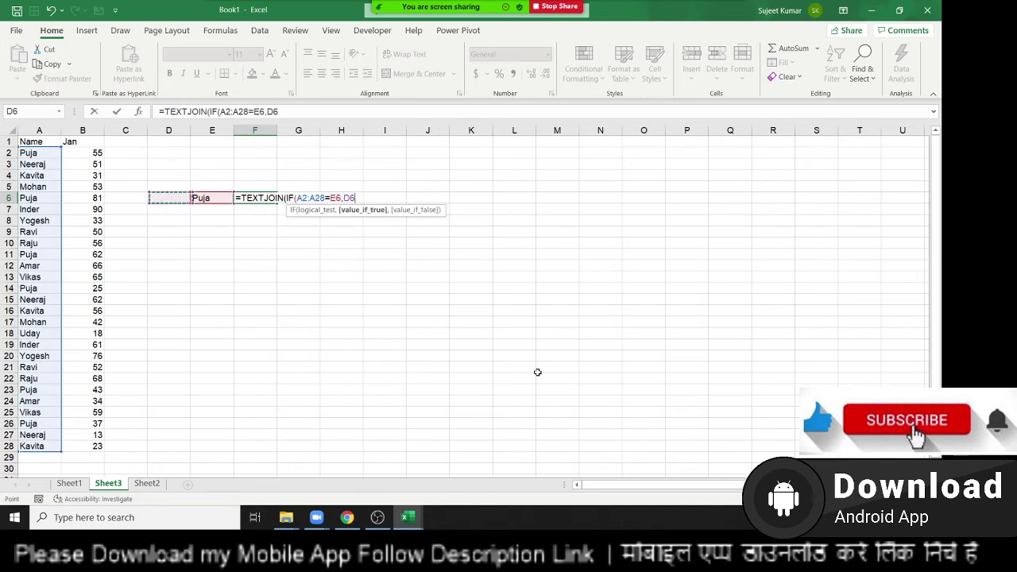
key(Left)
key(Up)
key(Up)
key(Left)
key(Up)
key(Up)
key(ctrl+shift+Down)
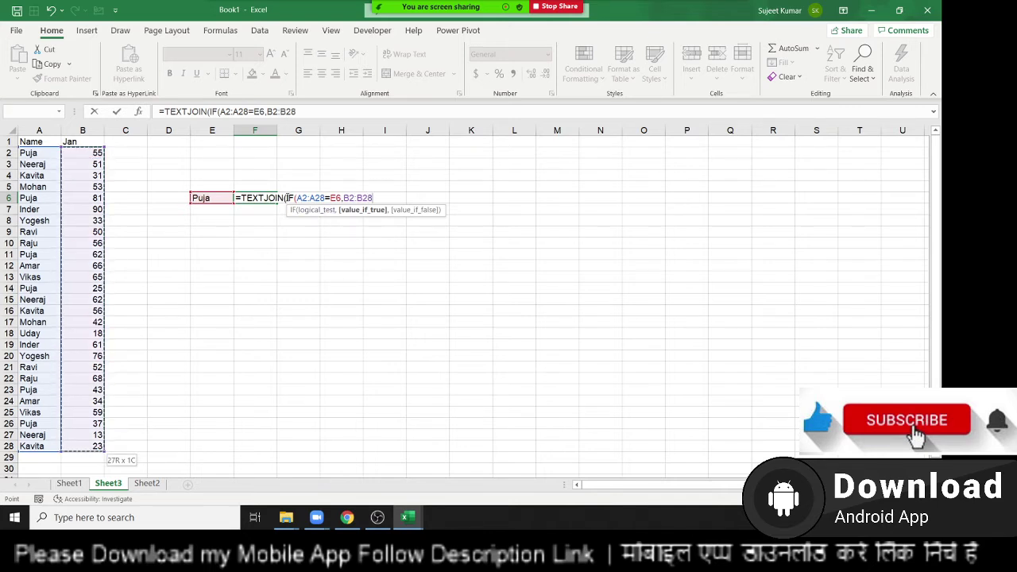
Add the "," delimiter and true arguments, delete the stray comma, and commit F6.
click(283, 198)
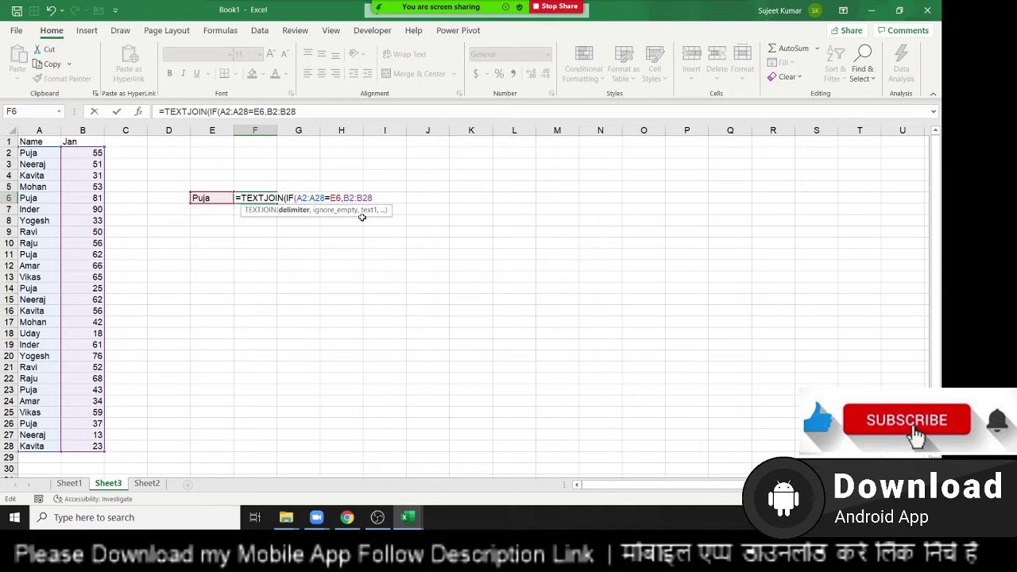
text(",",)
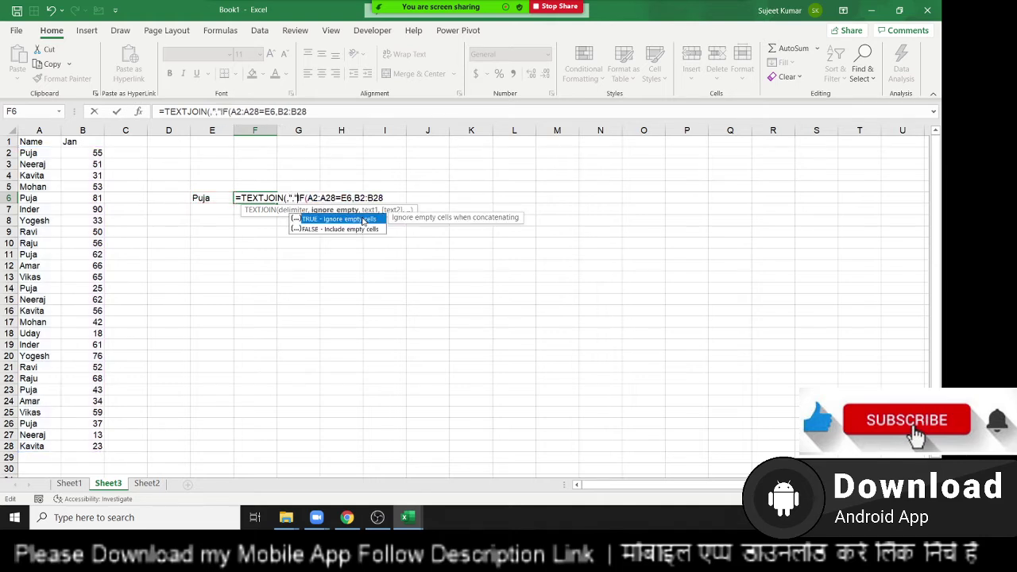
text(,)
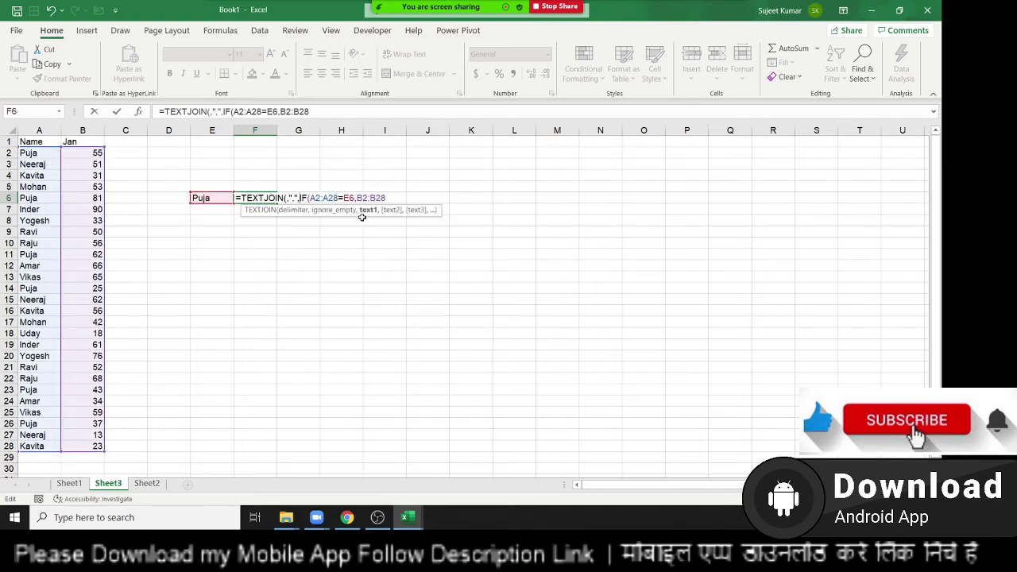
text(true)
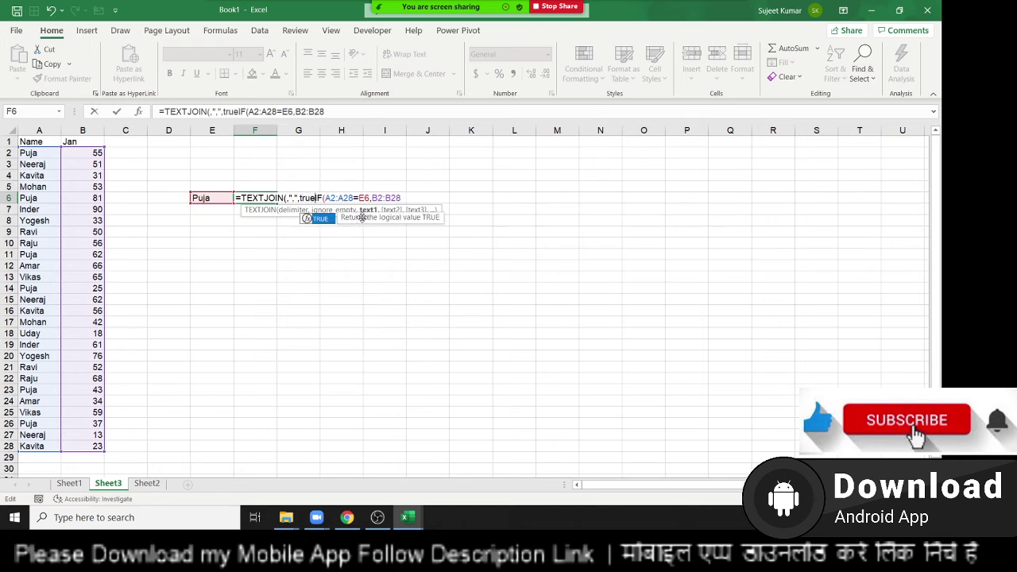
text(,)
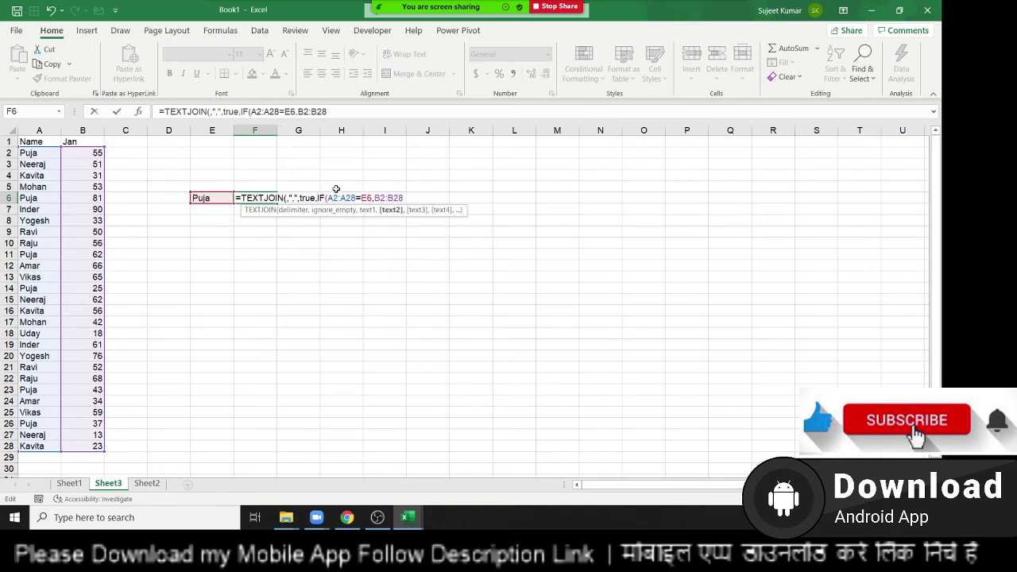
click(332, 198)
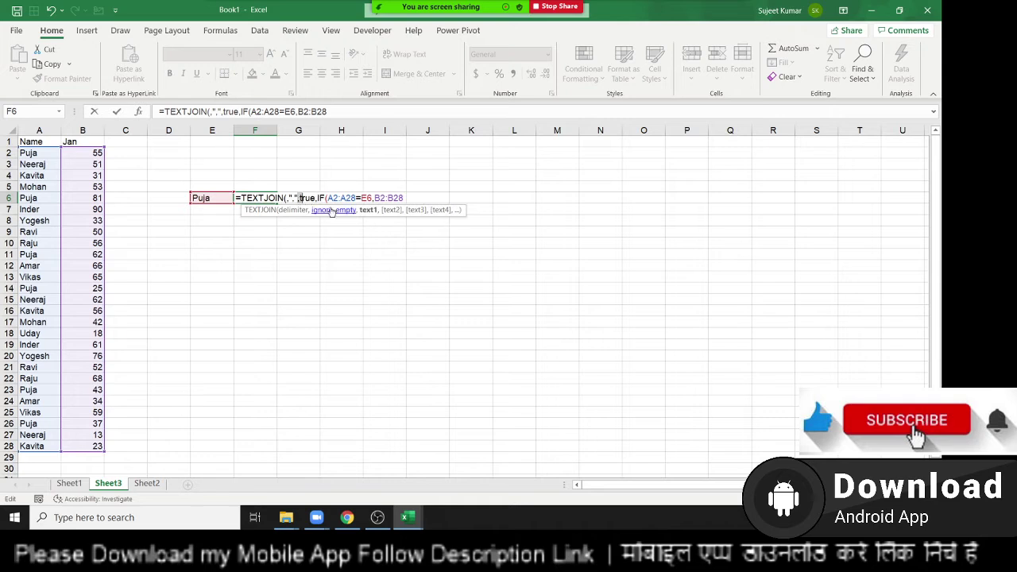
click(299, 198)
key(Left)
key(Left)
key(Left)
key(Delete)
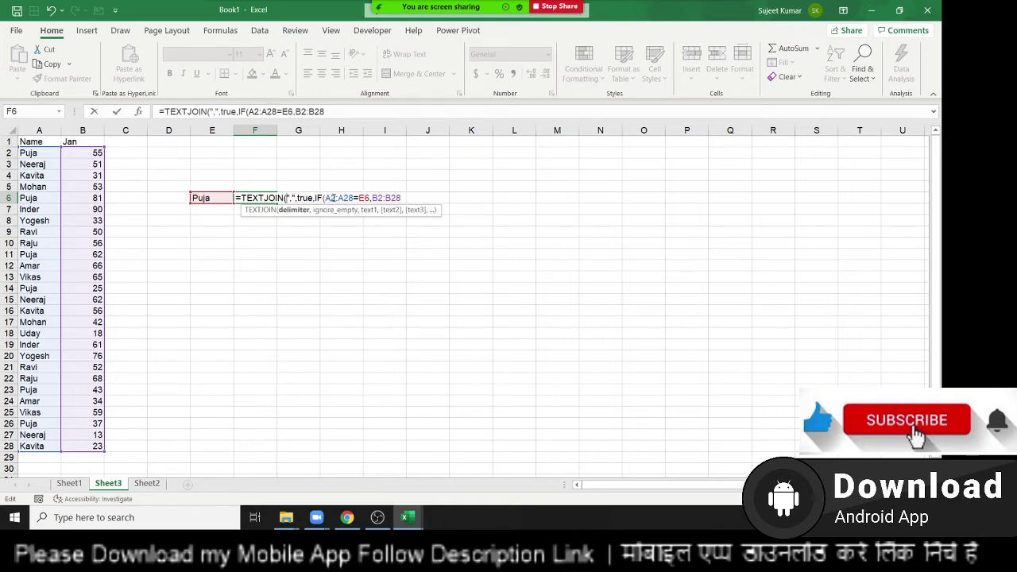
key(Return)
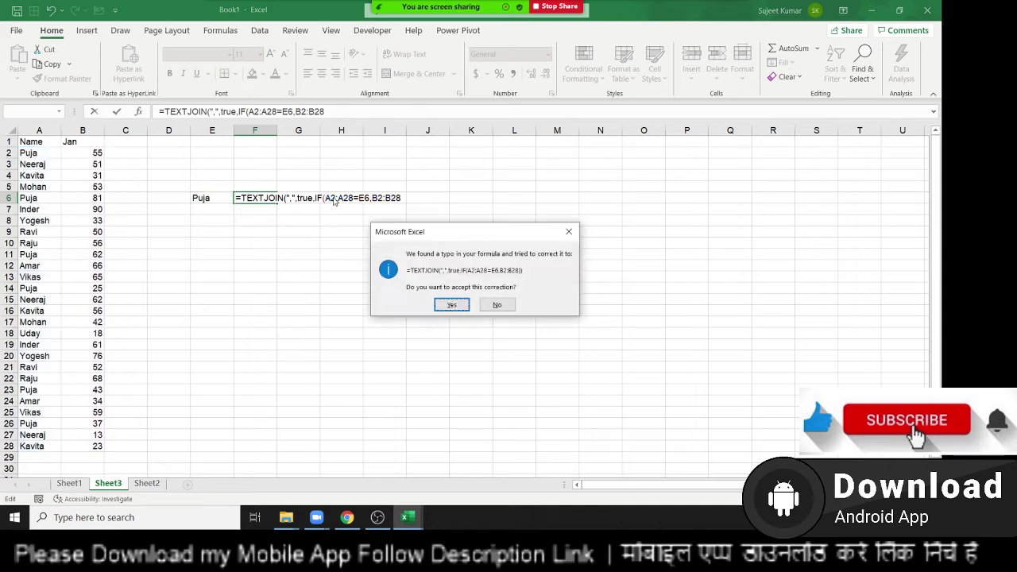
Accept the parenthesis fix, then add ,"" after B2:B28 in F6's IF and commit.
key(Return)
double_click(247, 199)
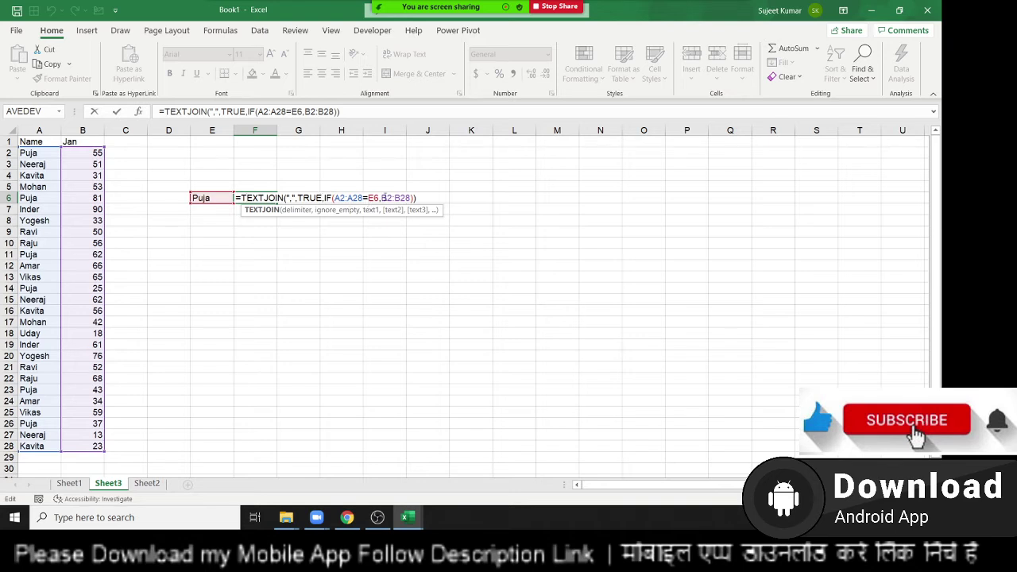
click(410, 197)
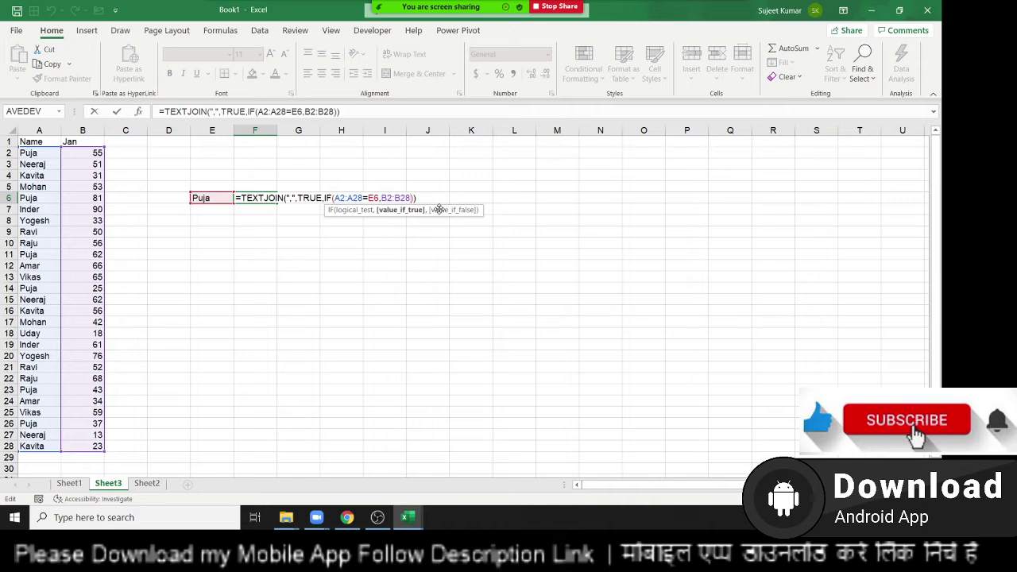
text(,"")
key(ctrl+Return)
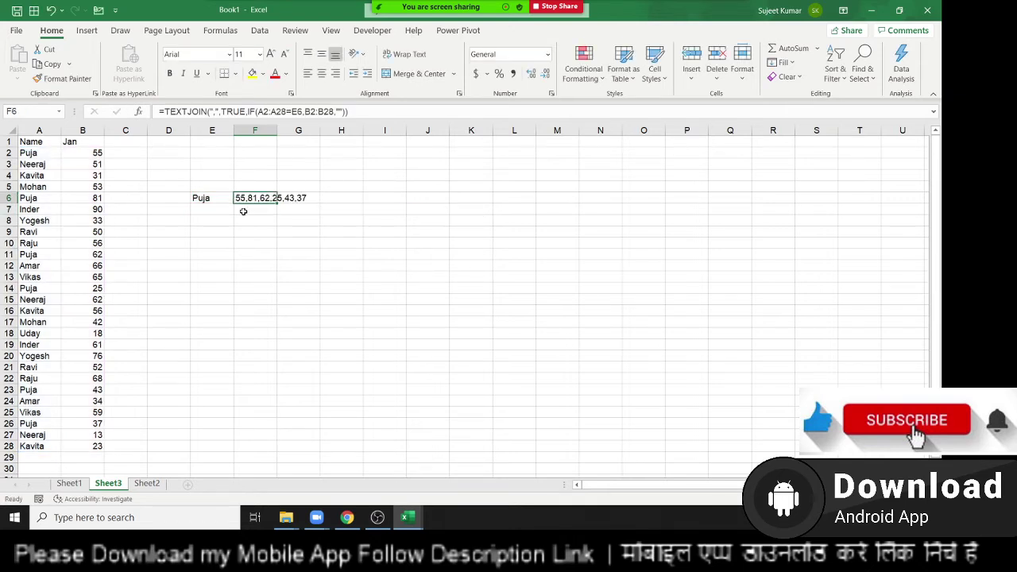
Clear F6 and start =TEXTJOIN(",",TRUE,IF( with the A2:A28 range.
key(Delete)
text(=)
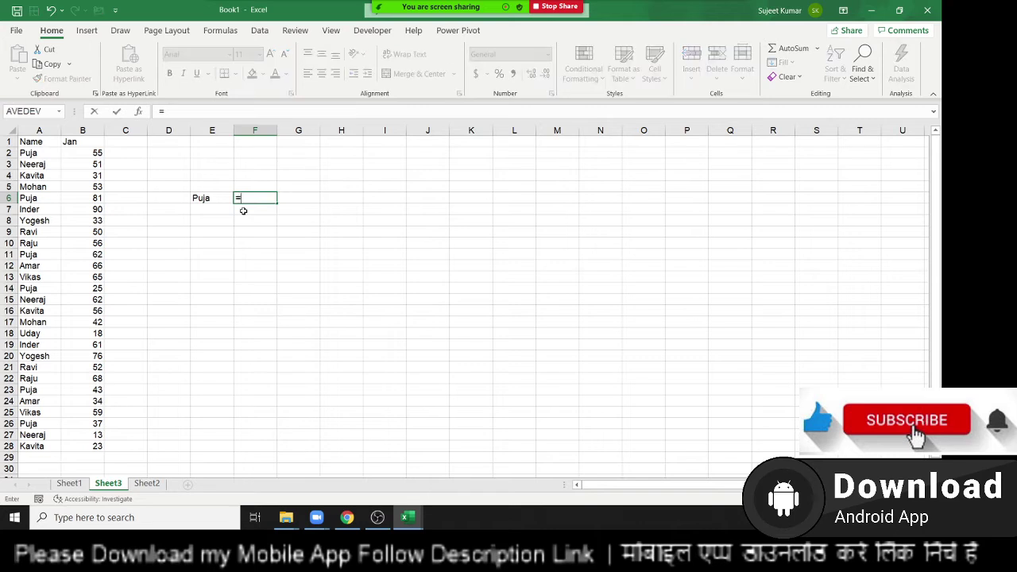
text(tej)
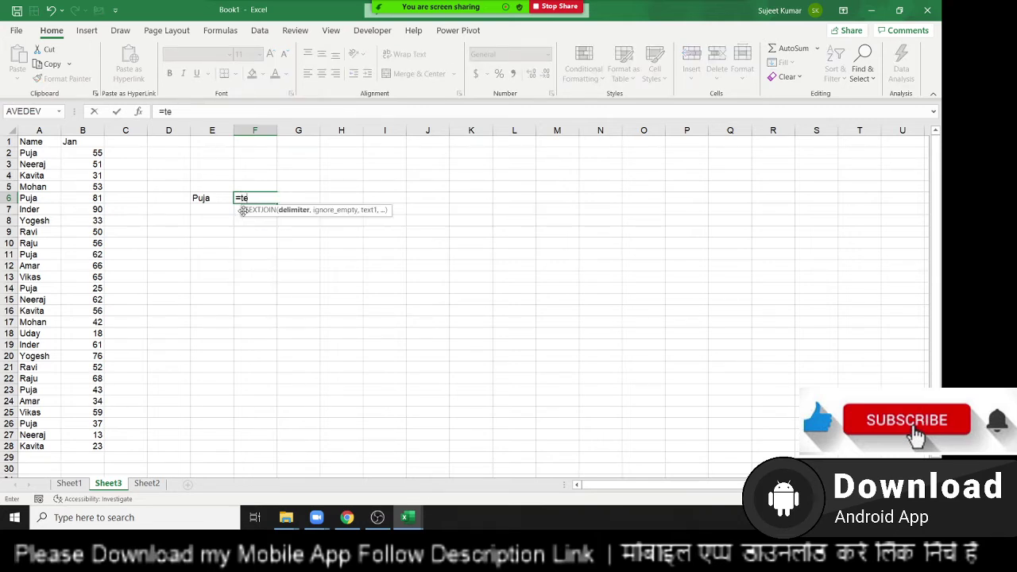
key(Tab)
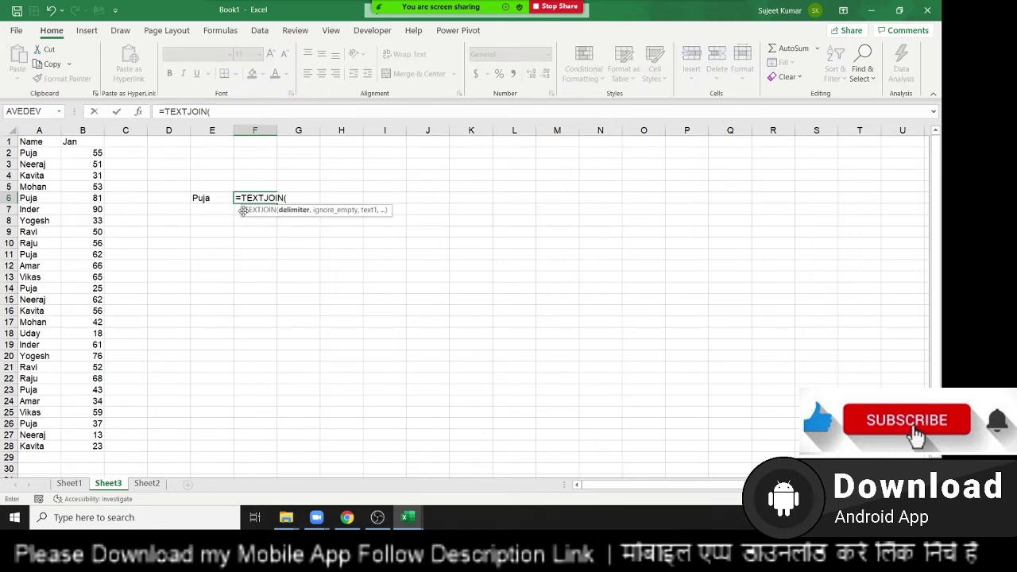
text(,",)
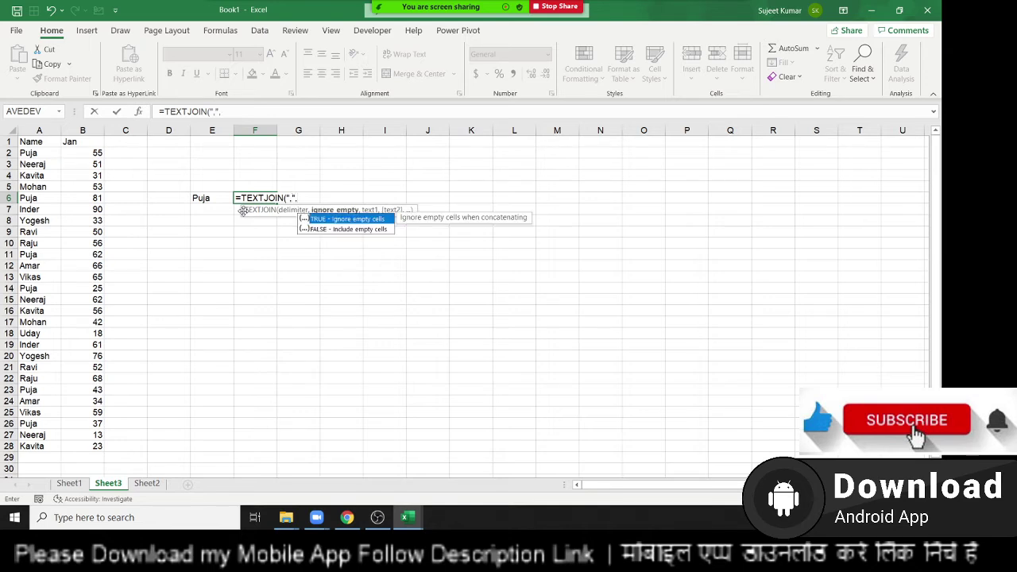
key(Tab)
text(,)
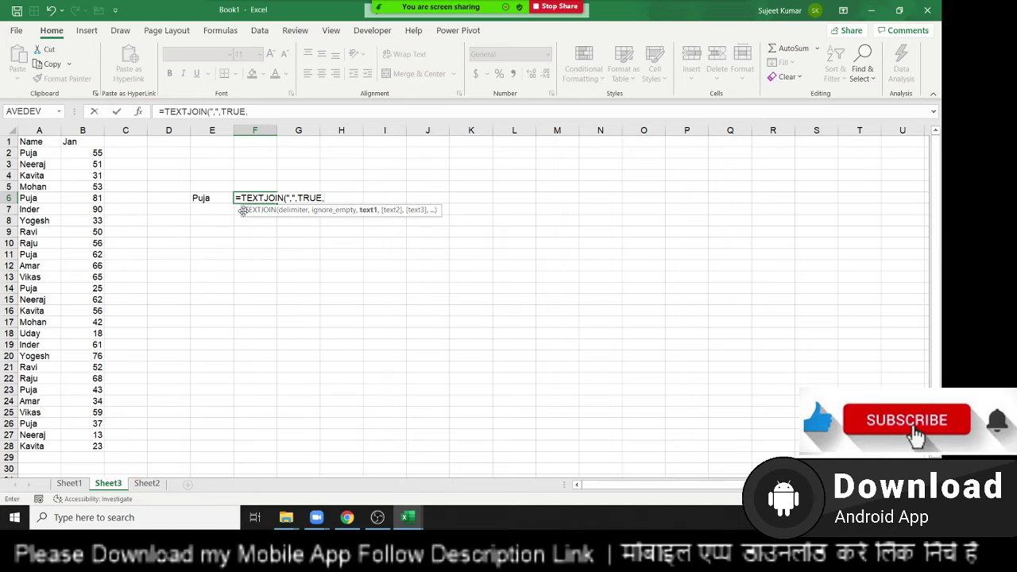
text(IF()
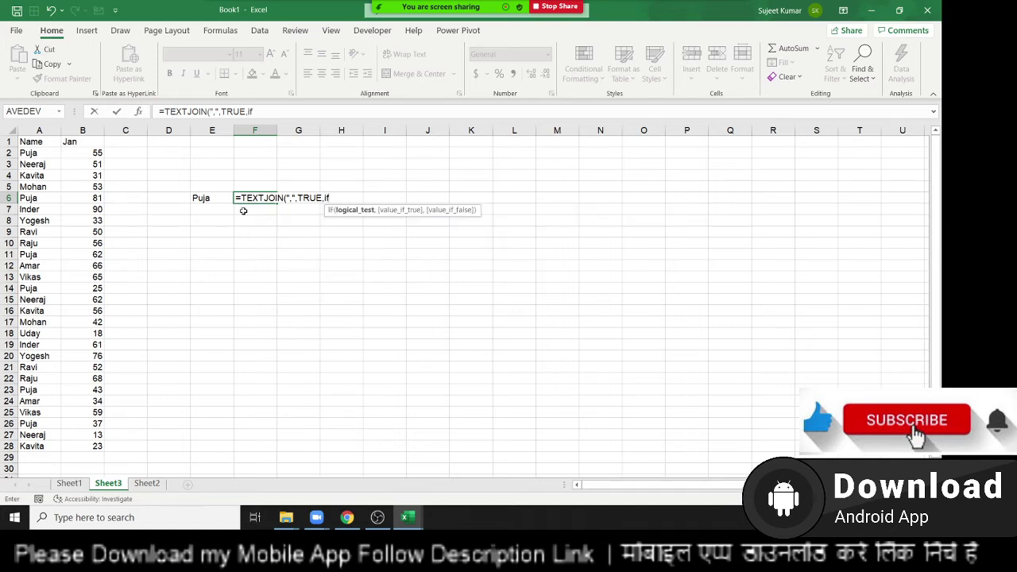
key(Left)
key(Left)
key(Left)
key(Left)
key(Up)
key(Up)
key(Up)
key(Down)
key(Down)
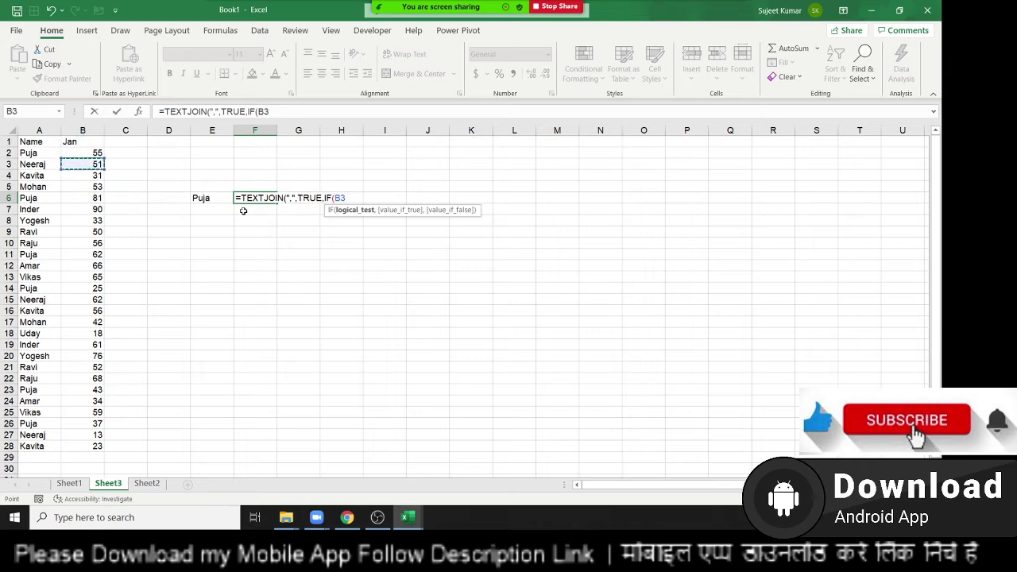
key(Left)
key(Up)
key(ctrl+shift+Down)
Finish the IF as A2:A28=E6,B2:B28,"" and commit the rebuilt formula.
text(=)
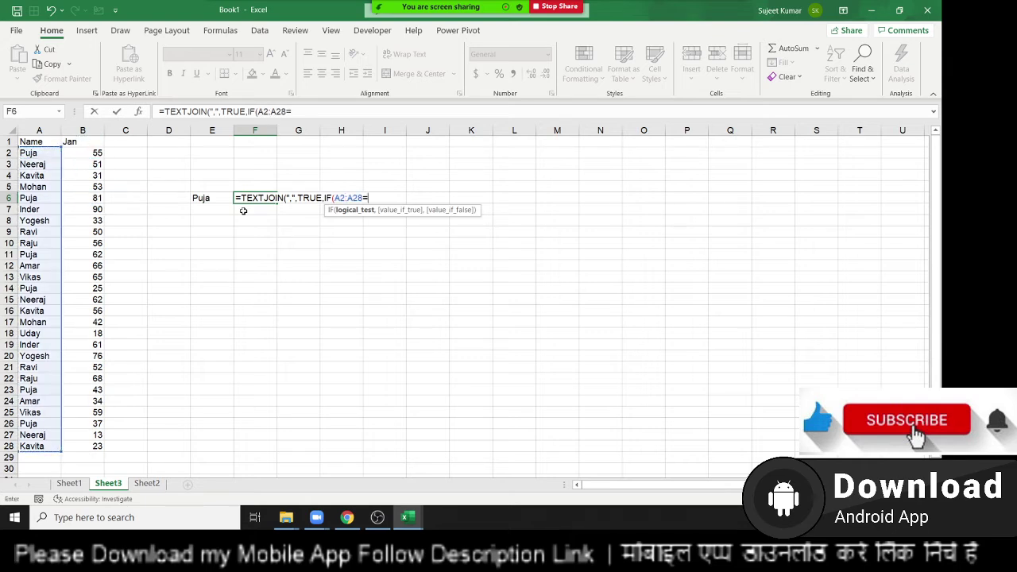
key(Left)
key(Left)
key(Right)
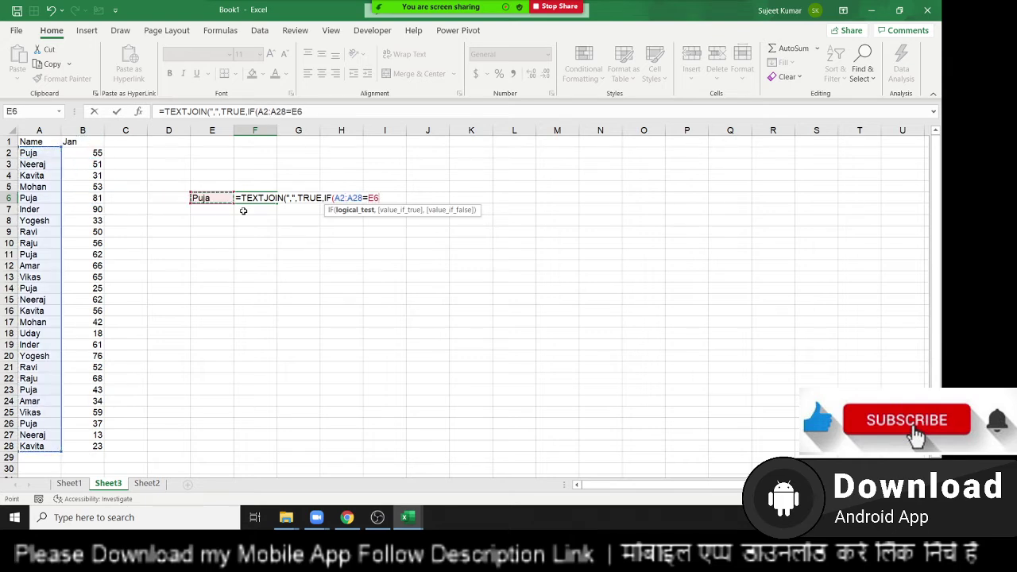
text(,)
key(Left)
key(Left)
key(Up)
key(Up)
key(Up)
key(Left)
key(Down)
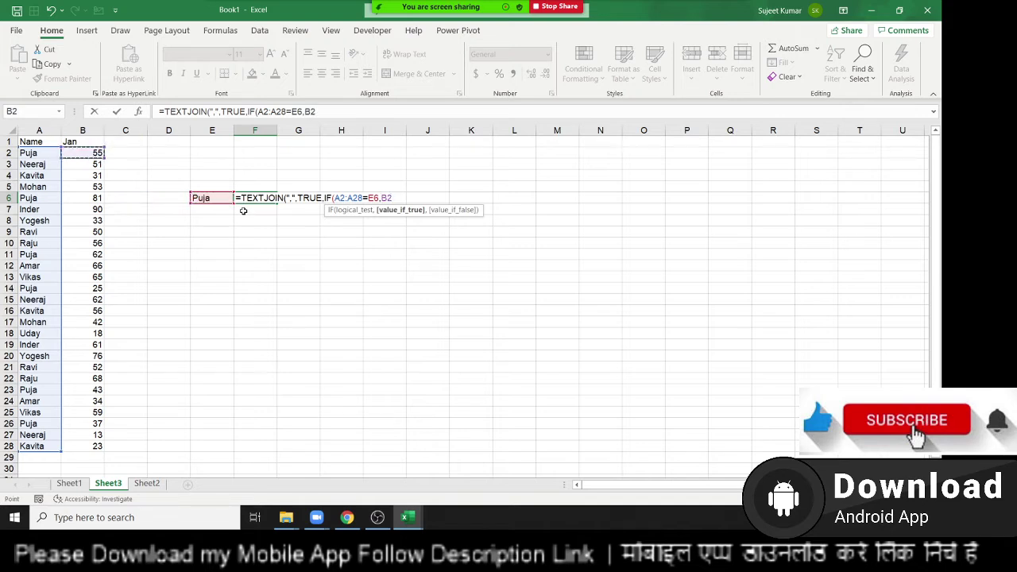
key(ctrl+shift+Down)
text(:B28,"")
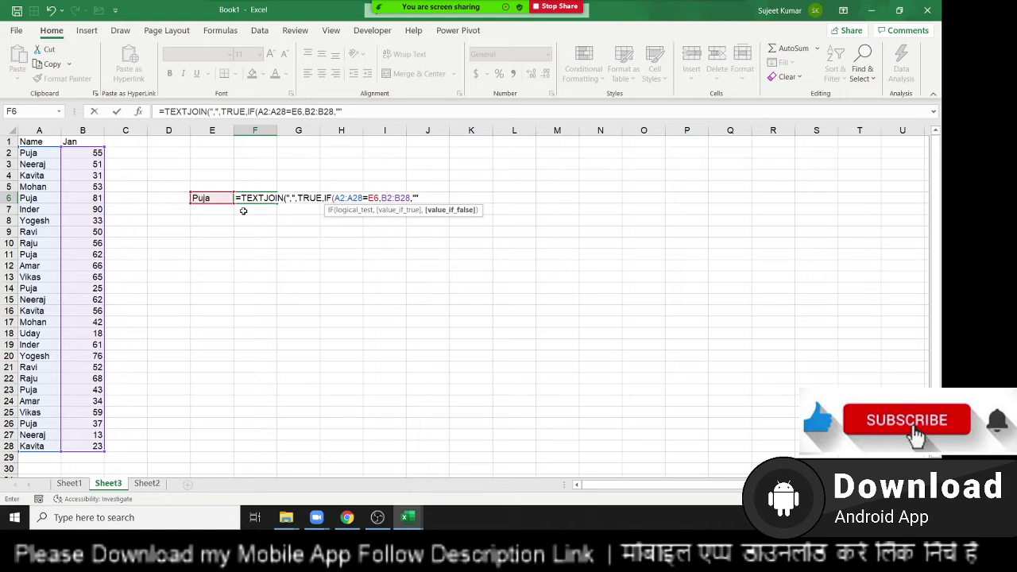
text())
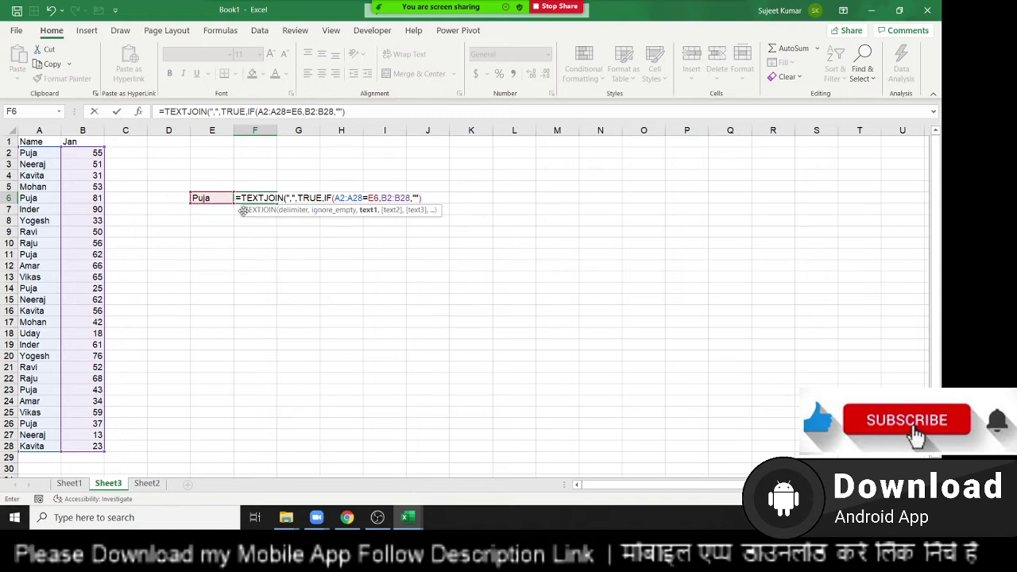
key(Return)
key(Return)
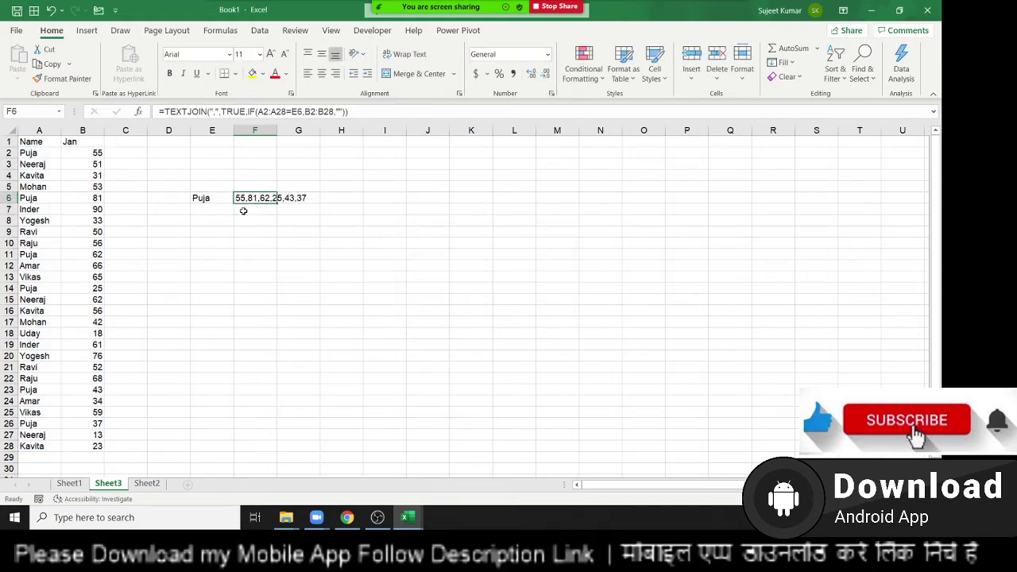
click(221, 30)
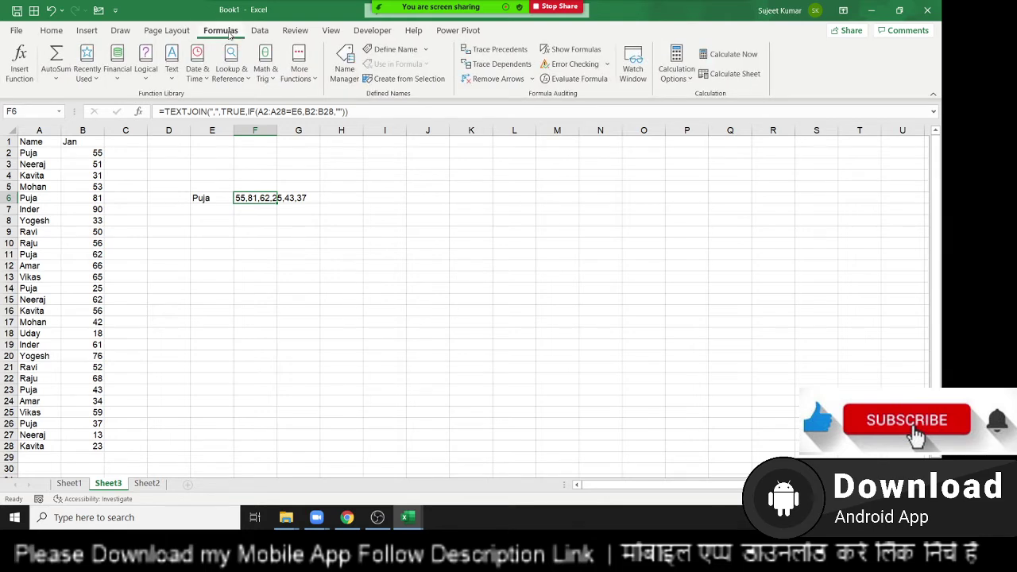
Step through F6 with Evaluate Formula to 55,81,62,25,43,37, then switch to Sheet2.
click(581, 78)
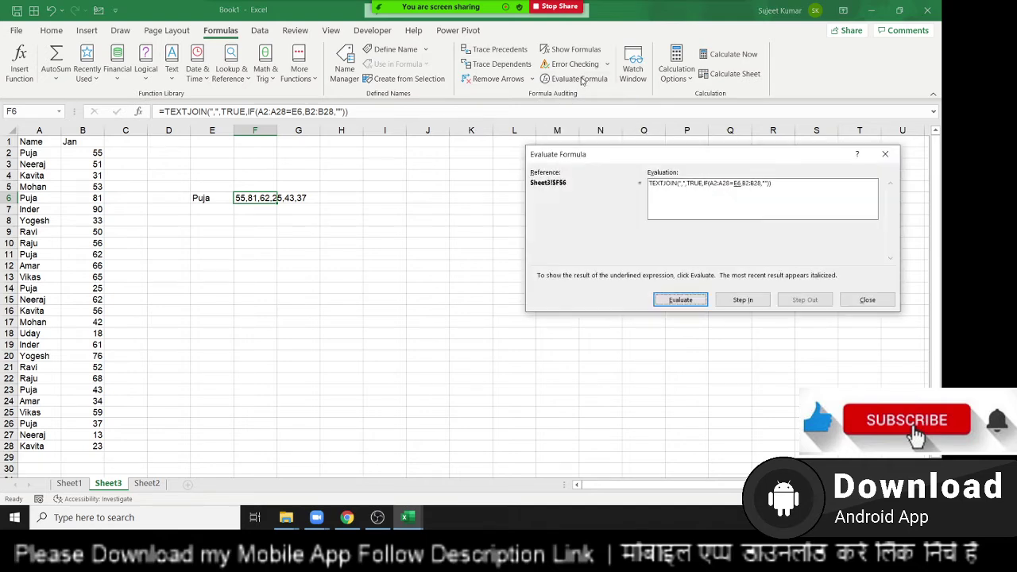
drag(604, 159, 442, 212)
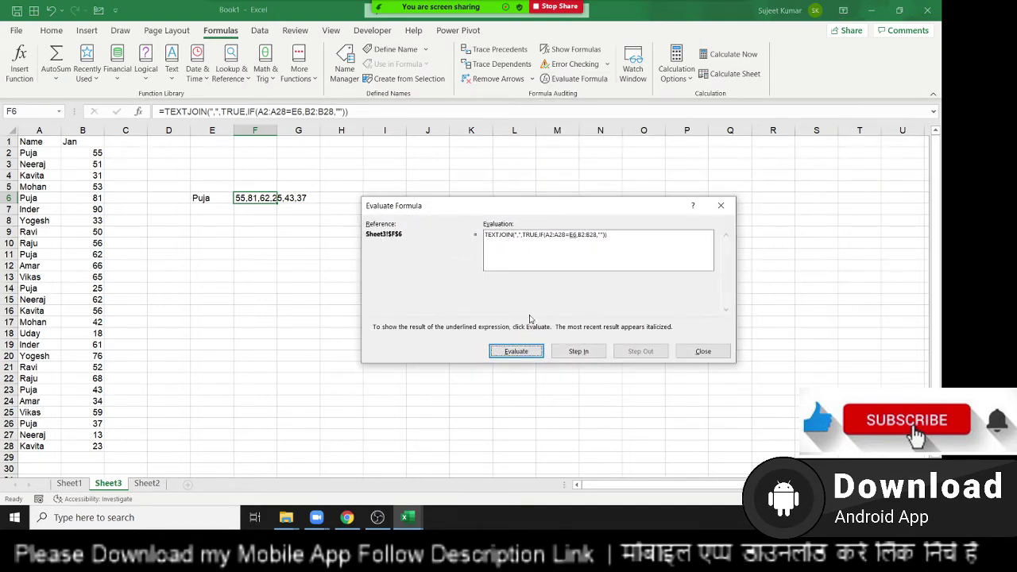
click(528, 352)
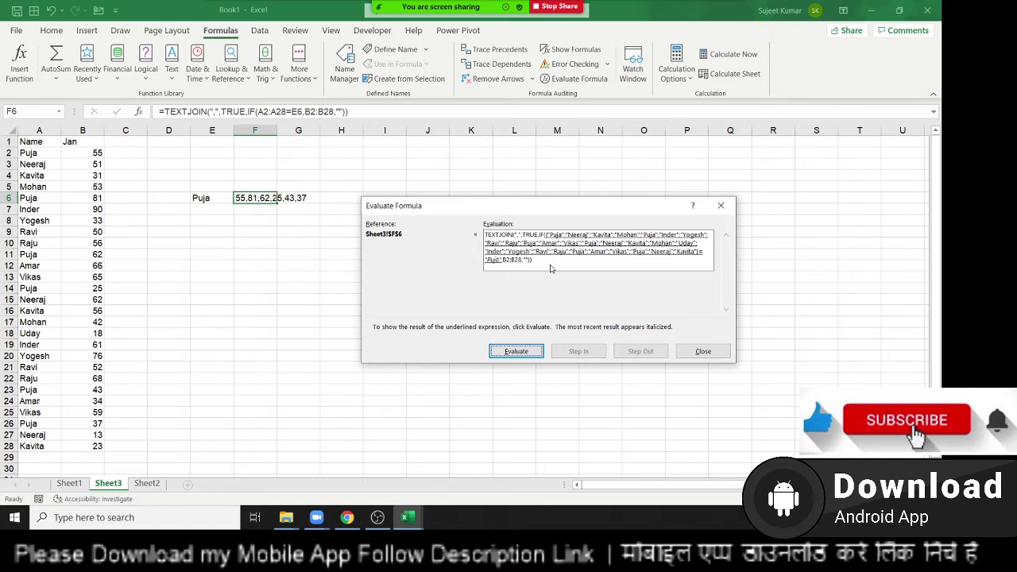
click(521, 356)
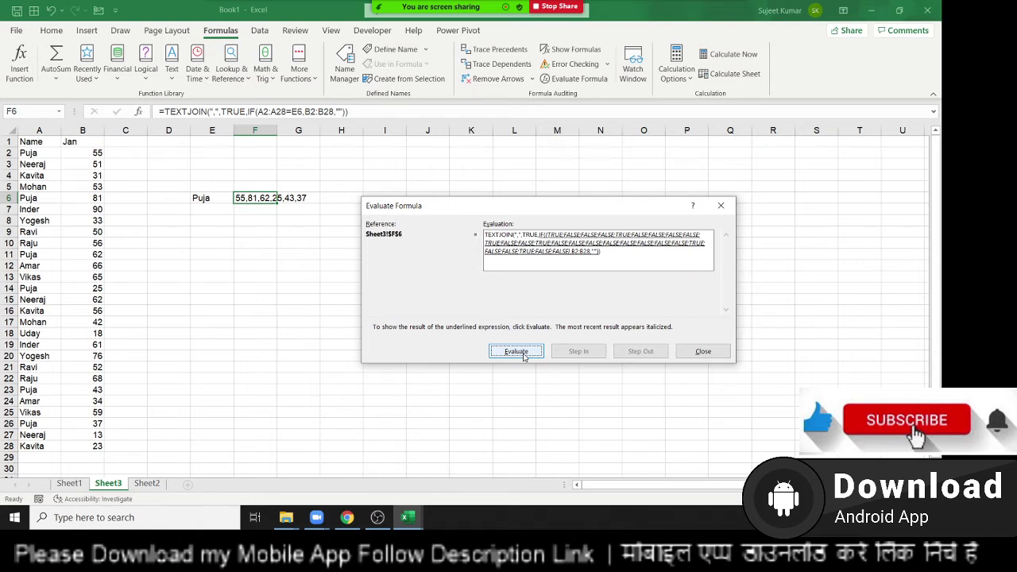
click(524, 355)
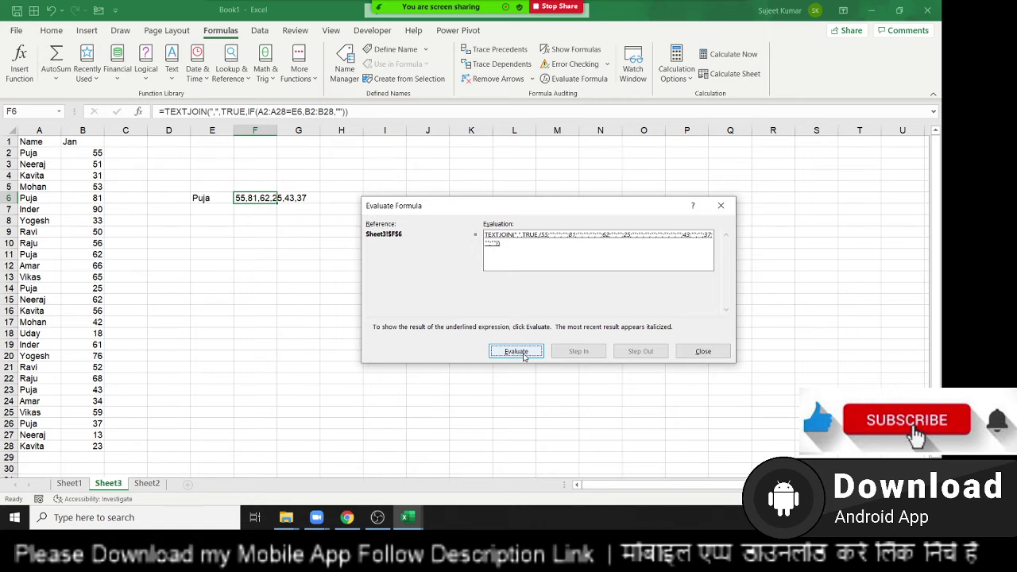
click(525, 356)
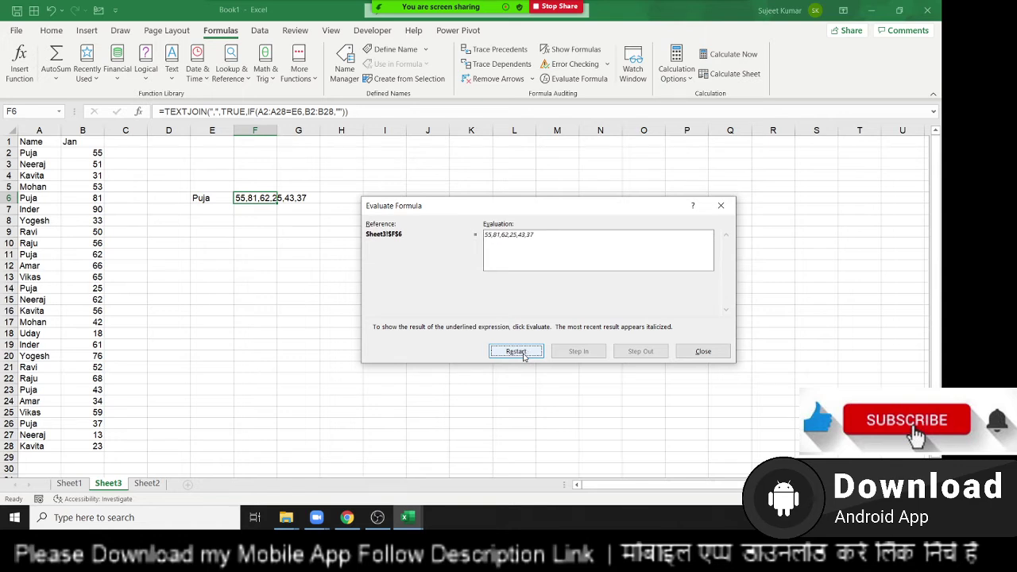
click(525, 356)
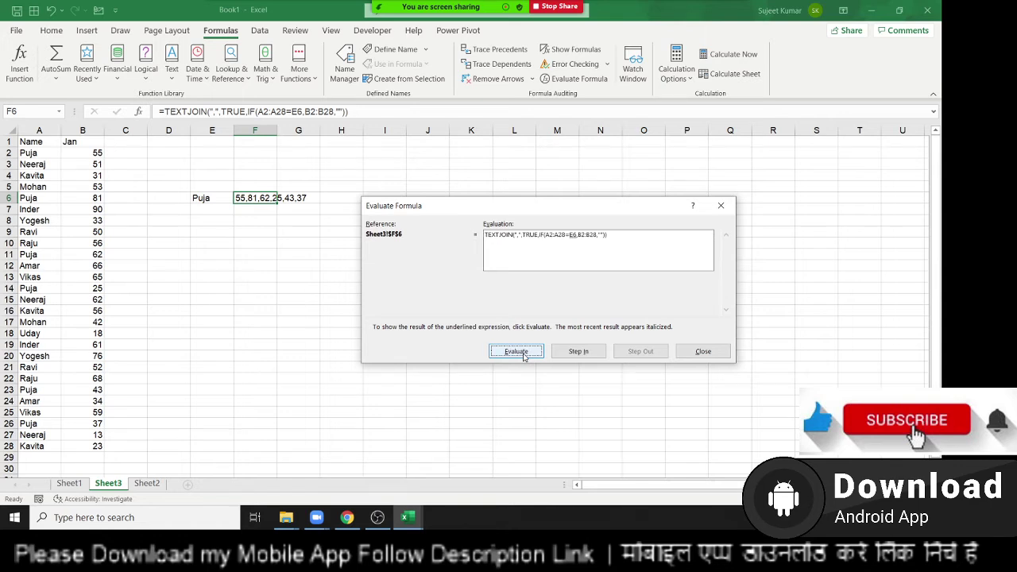
key(Escape)
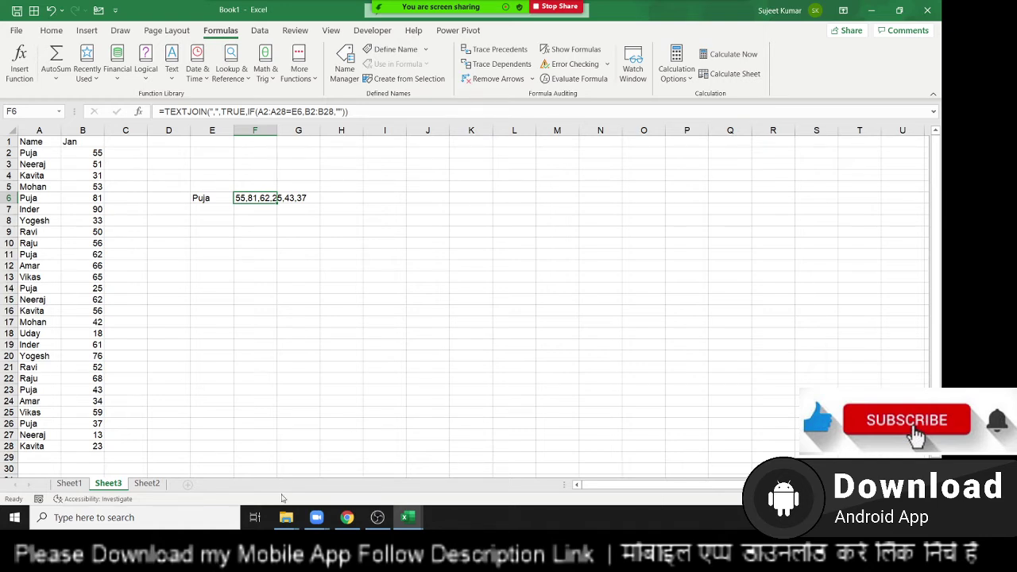
click(147, 483)
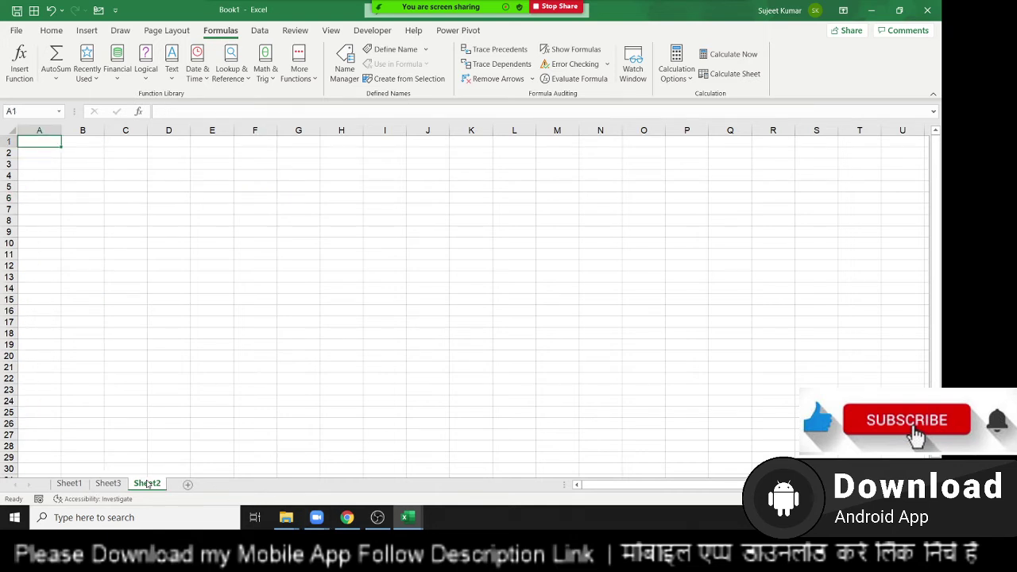
Enter the Name and Jan headers and fill the month headers across to Jul in H1.
text(Name)
key(Tab)
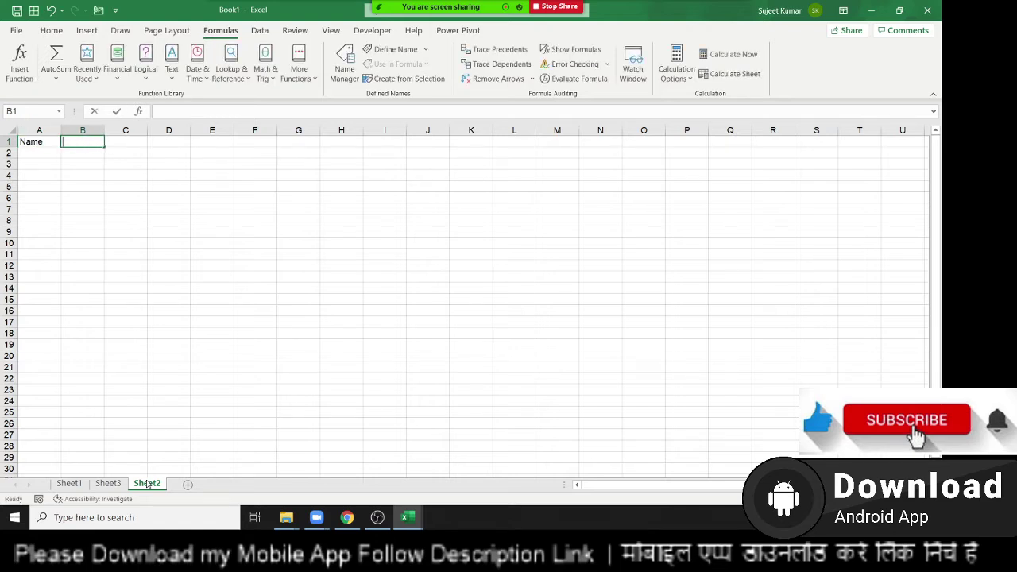
text(Jan)
key(Return)
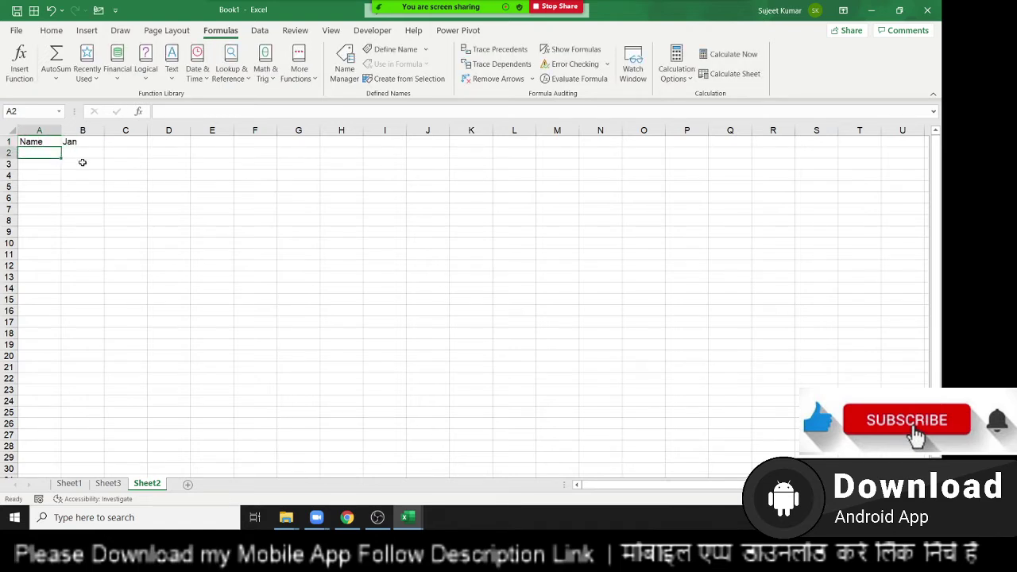
click(81, 144)
drag(102, 146, 345, 149)
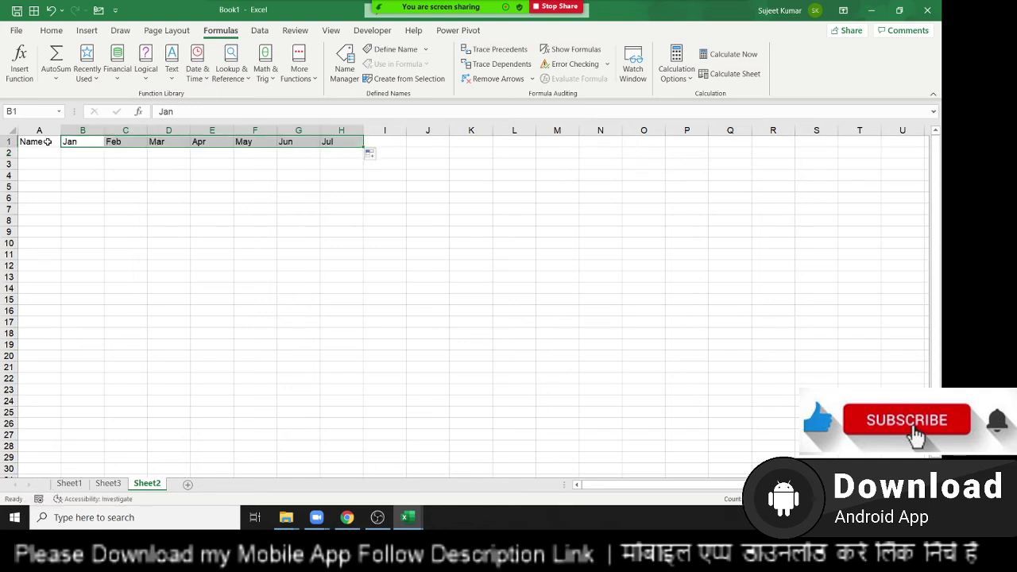
Enter Puja in A2 and fill the name list down column A.
click(45, 151)
text(Puja)
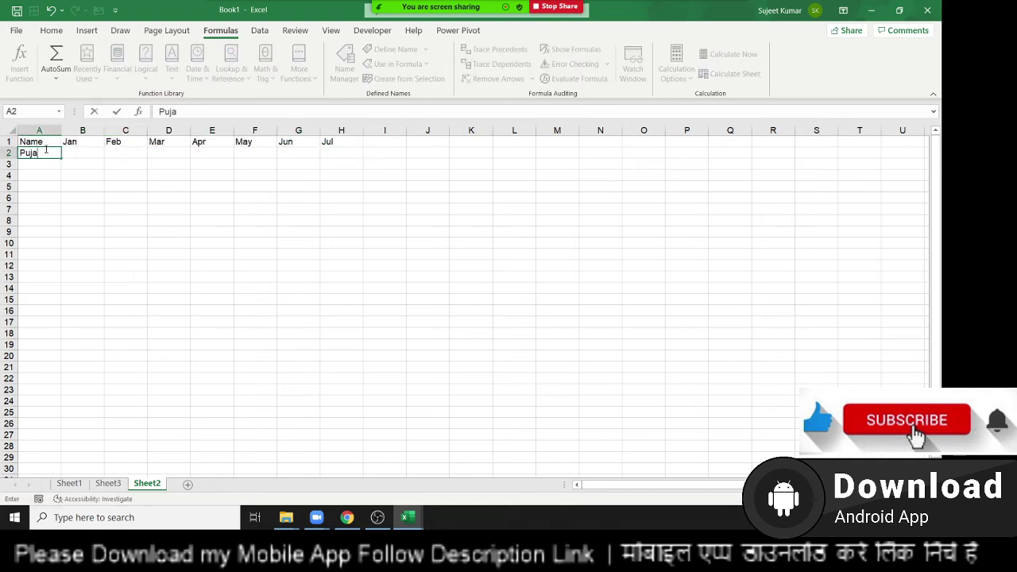
key(Return)
click(49, 156)
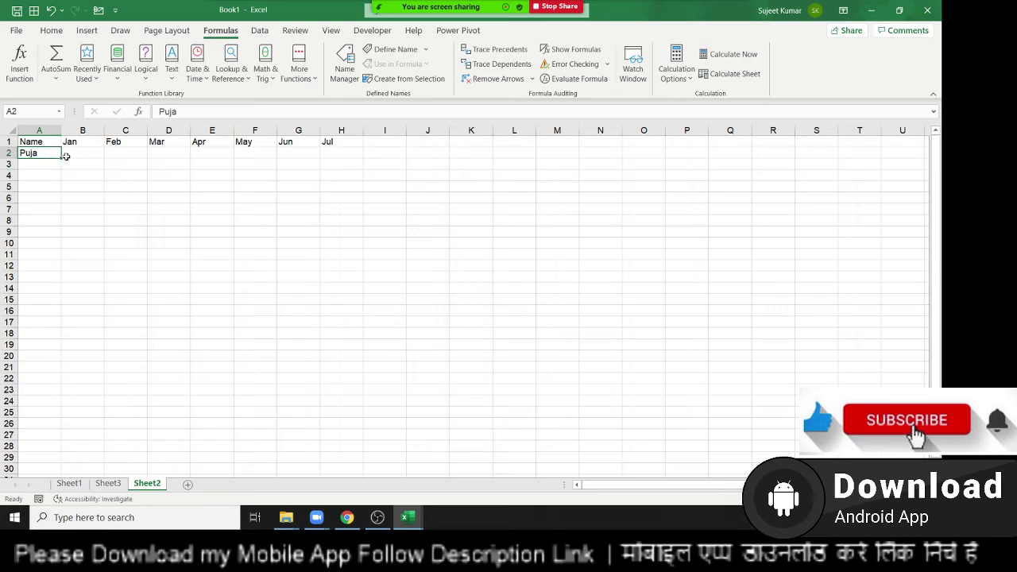
drag(61, 157, 68, 477)
Put =RANDBETWEEN(10,90) in B2, fill it across to Jul and down all rows, and copy the scores.
key(ctrl+Home)
key(Down)
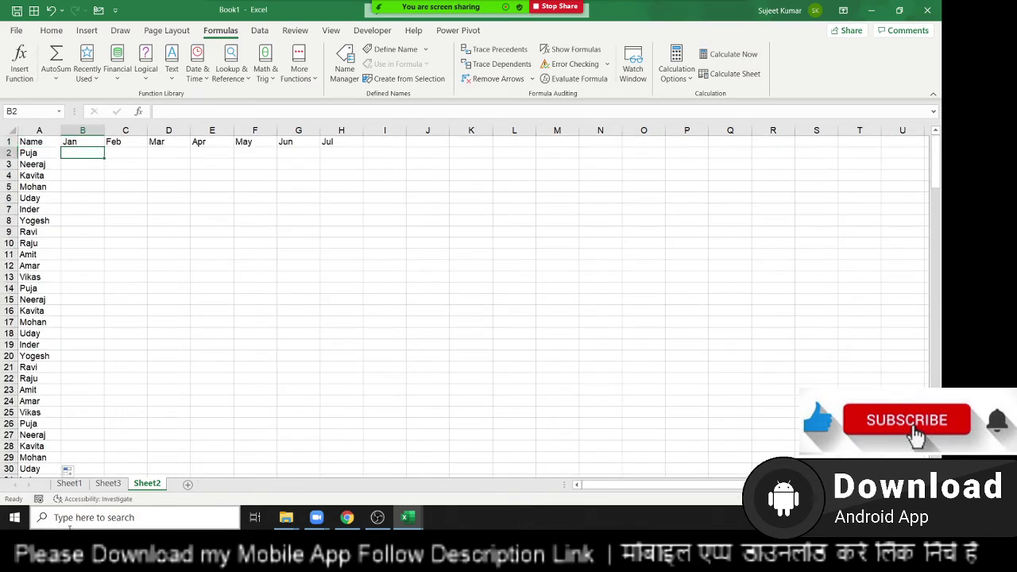
text(=ra)
key(Tab)
text(1)
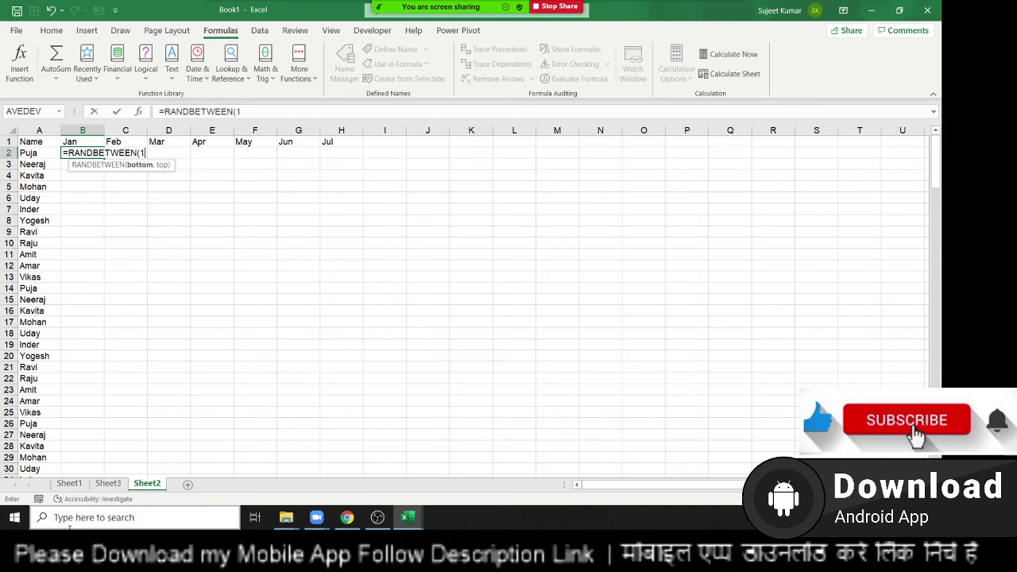
text(0,9)
text(0,)
key(Return)
text())
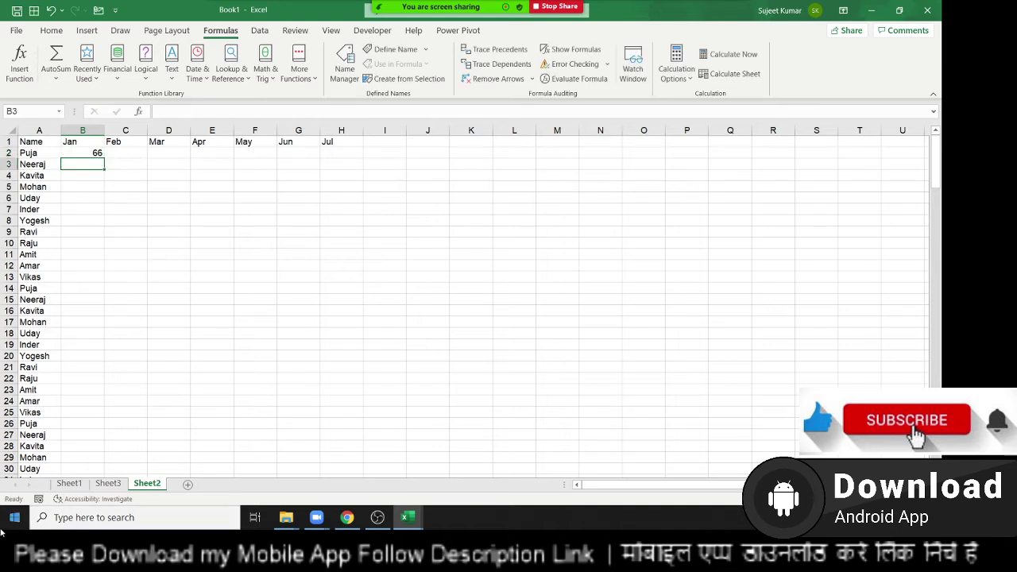
drag(88, 153, 362, 157)
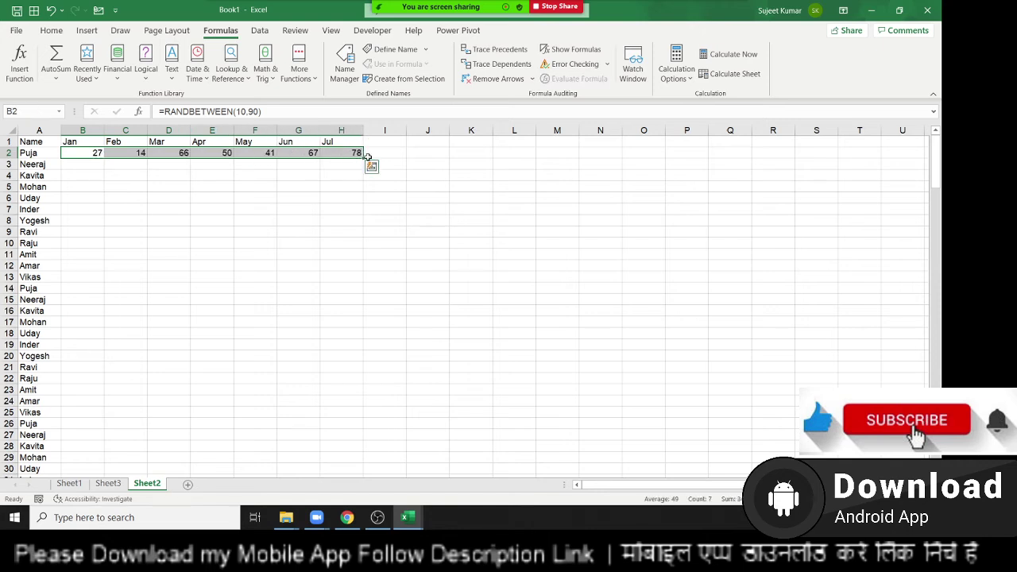
double_click(366, 156)
key(ctrl+c)
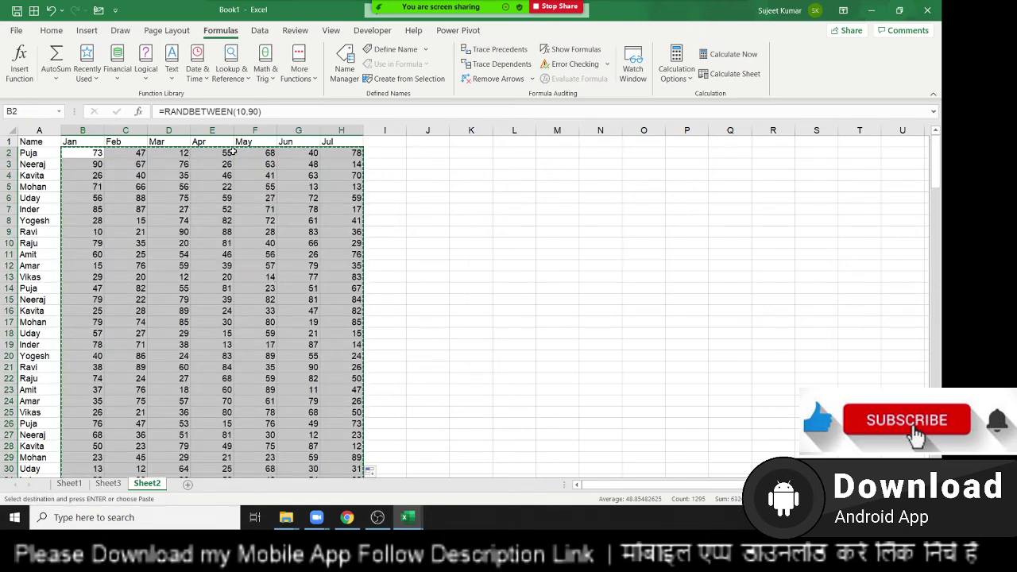
Paste the copied random scores back as fixed values.
click(51, 30)
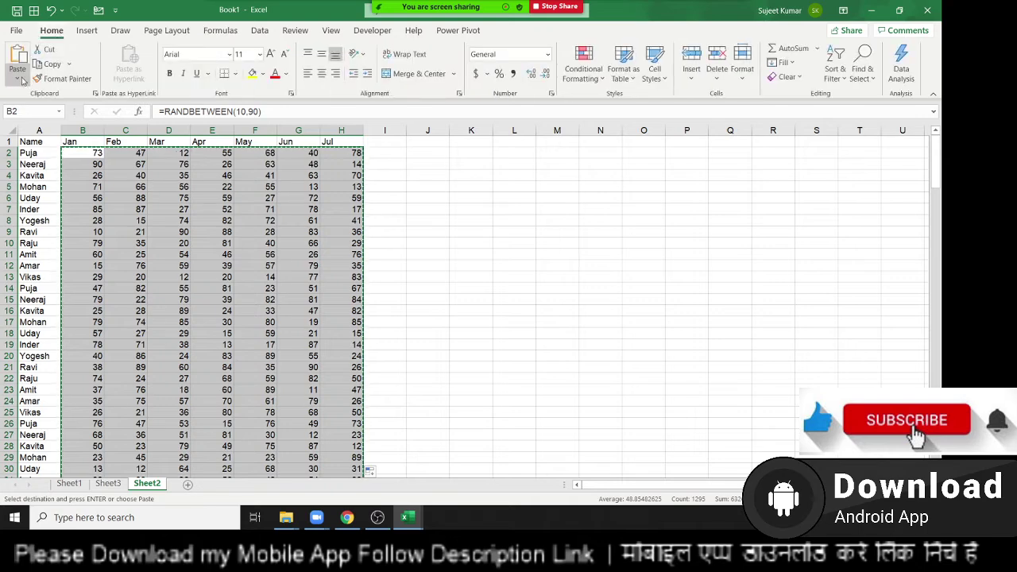
click(17, 77)
click(15, 172)
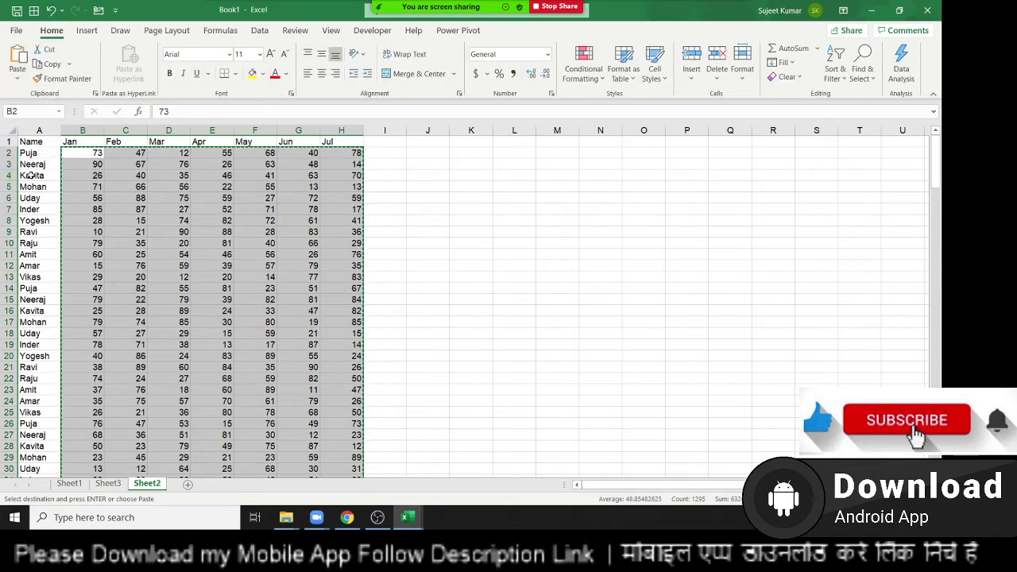
click(125, 187)
Copy the Name–Jul header row A1:H1 to L4.
drag(39, 142, 330, 145)
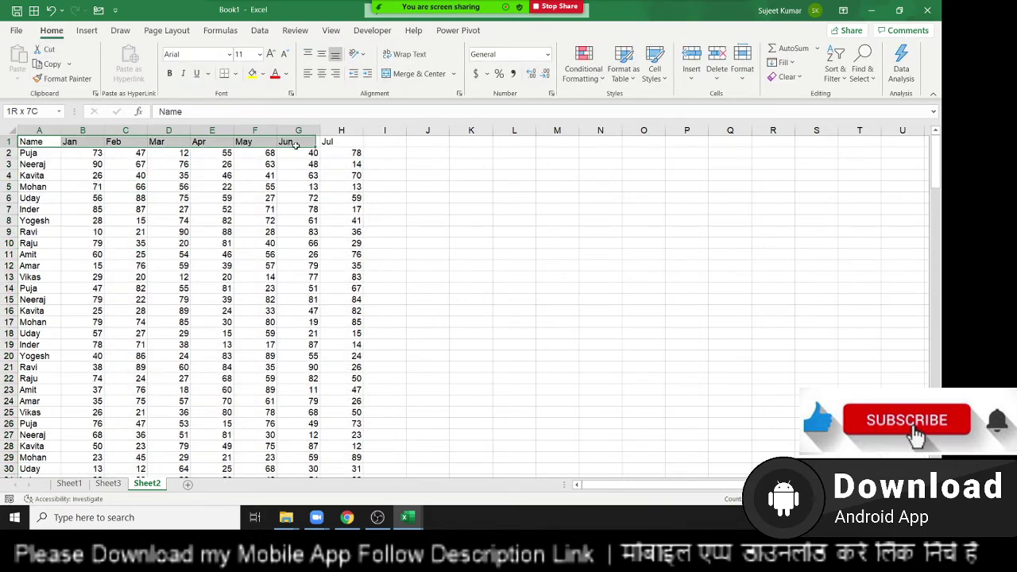
key(ctrl+c)
click(518, 176)
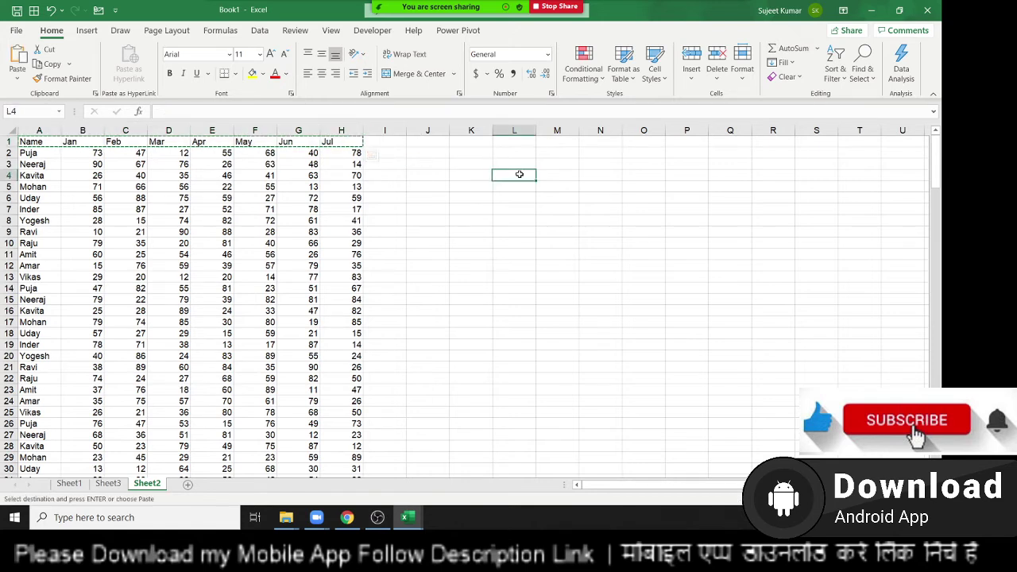
key(ctrl+v)
key(Escape)
click(512, 185)
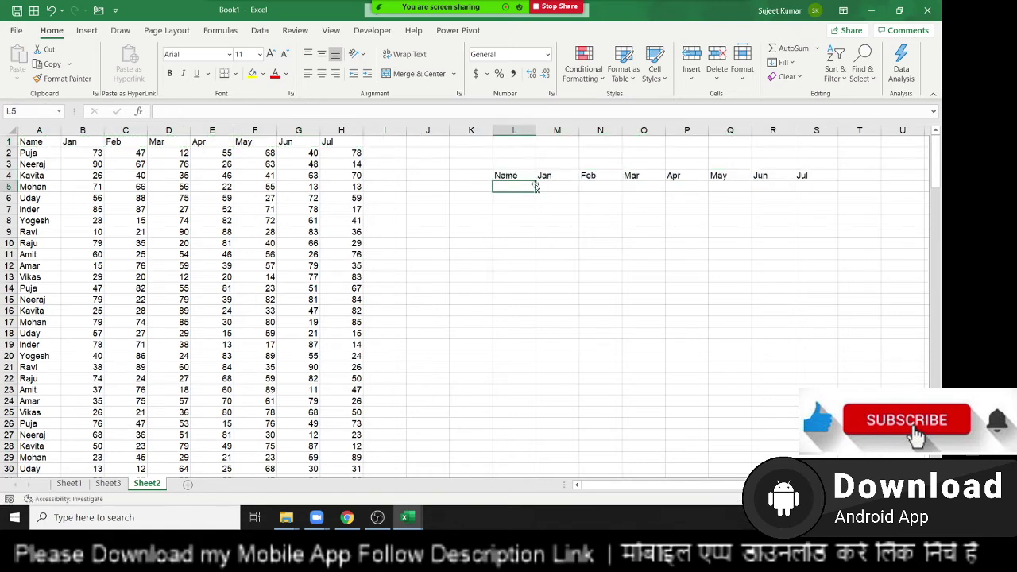
Enter Puja in K3, correcting the misspelled 'Pujas'.
click(488, 162)
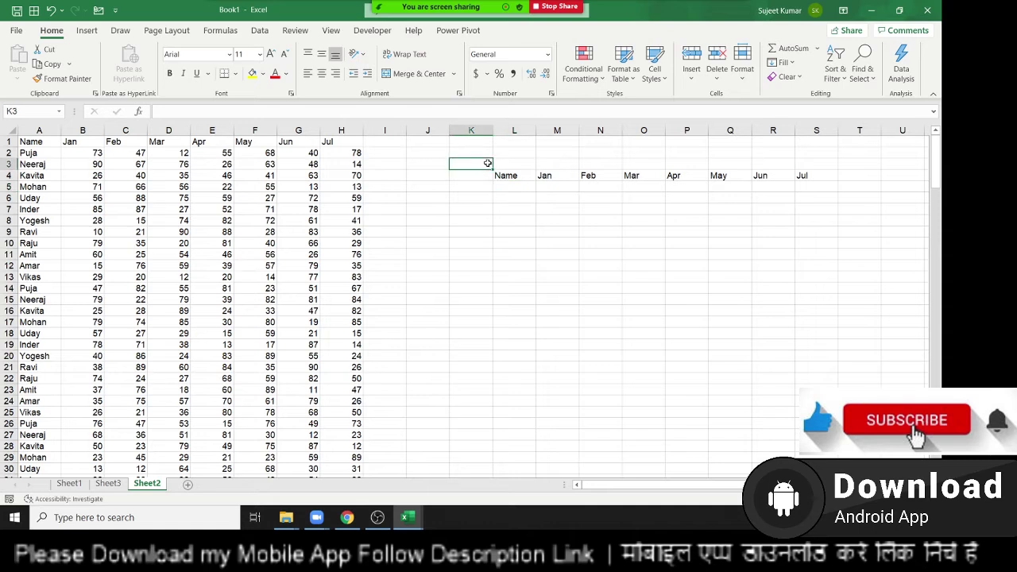
text(Pujas)
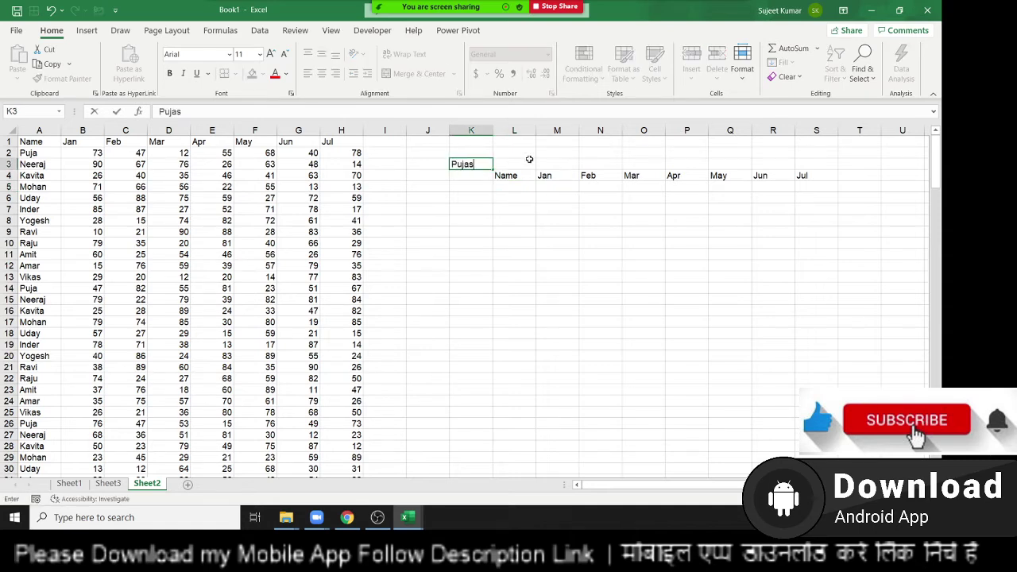
key(Return)
key(Up)
key(Up)
key(Down)
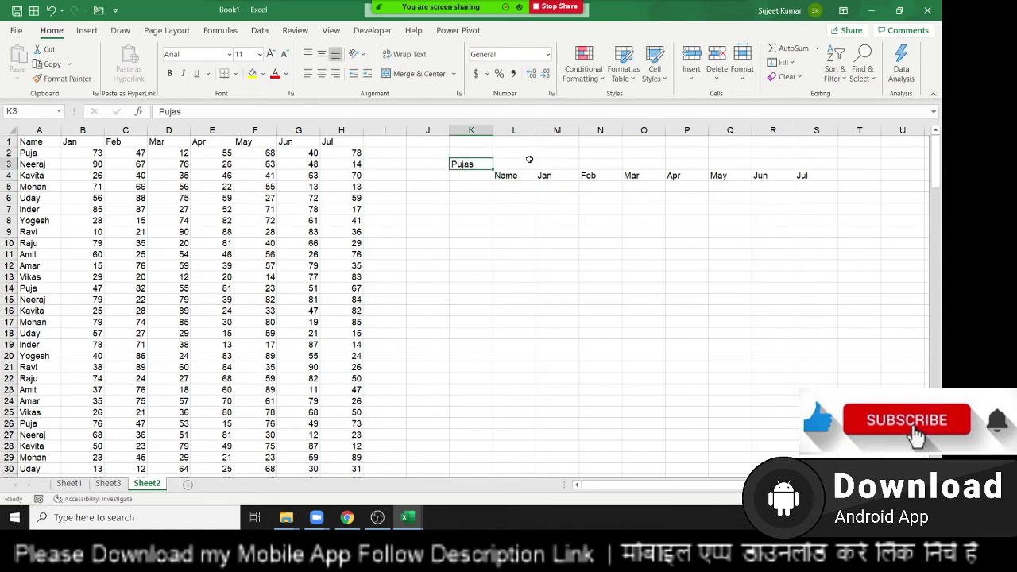
text(Puj)
key(Return)
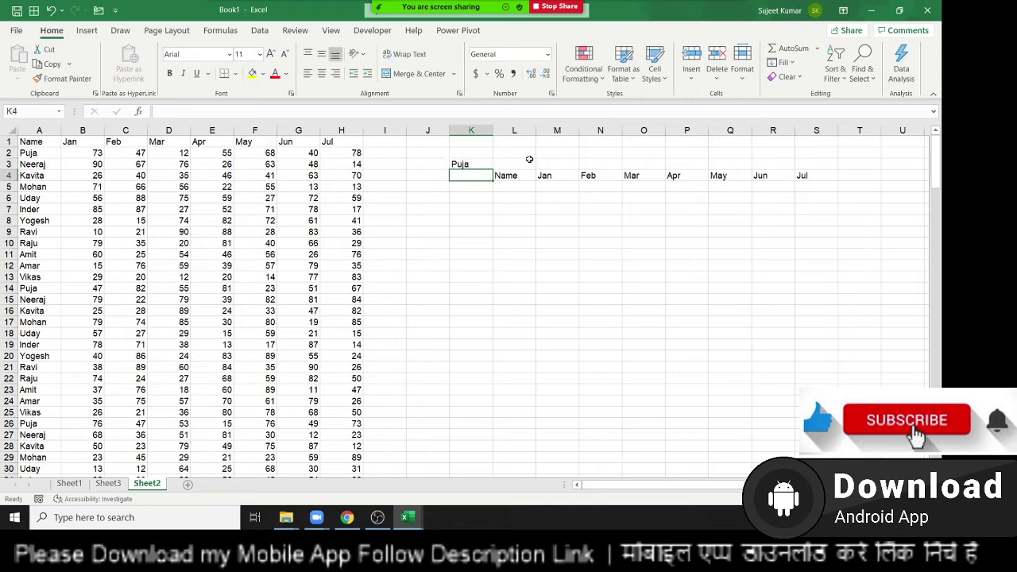
click(41, 141)
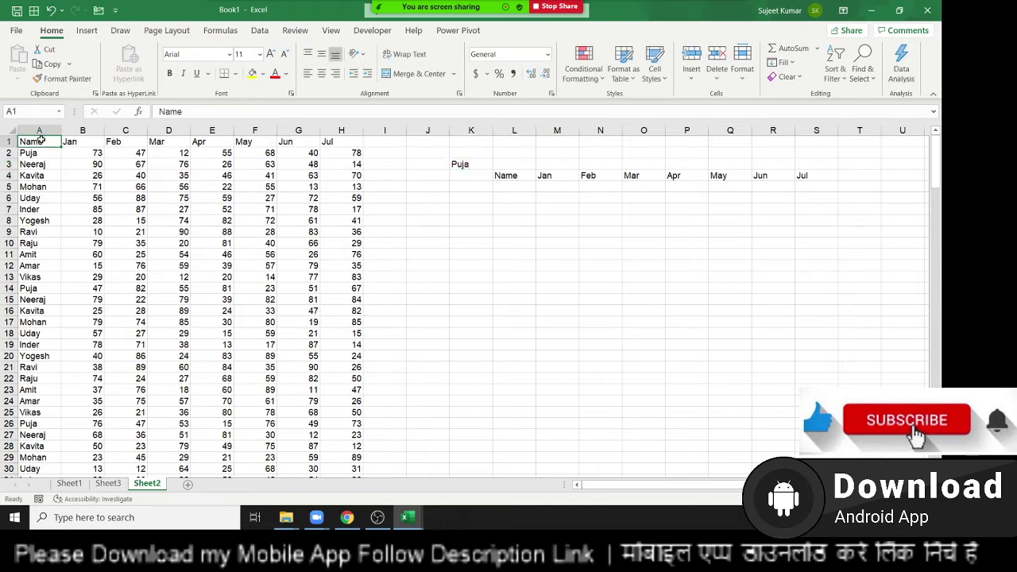
Turn on filters and filter the Name column to show only Puja's rows.
key(ctrl+shift+l)
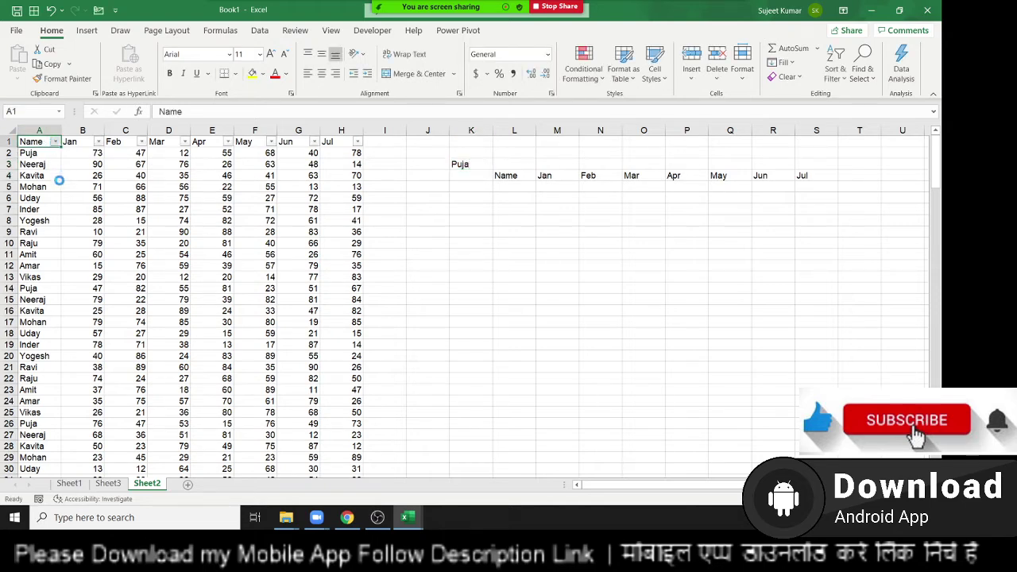
click(55, 141)
click(49, 296)
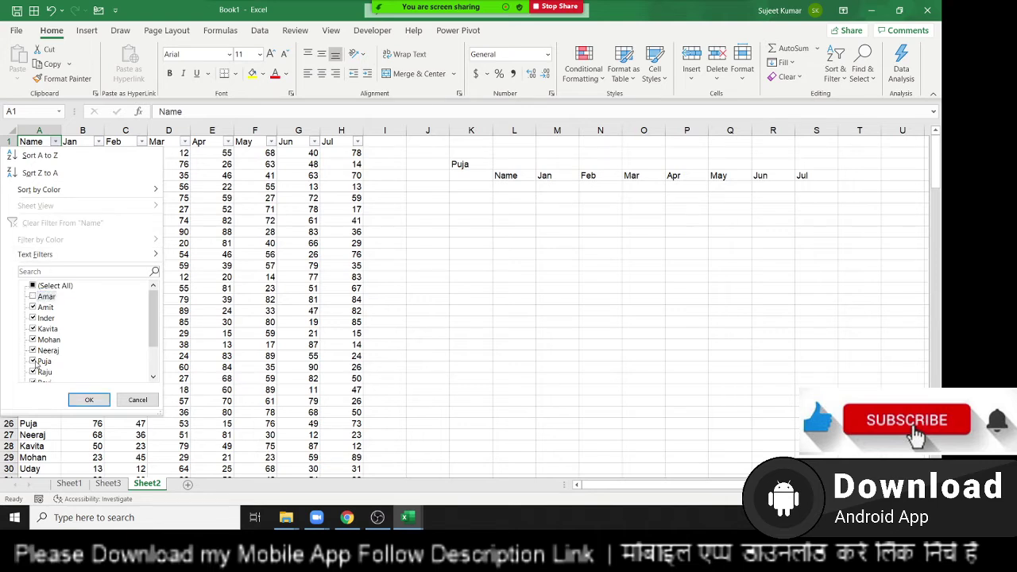
click(36, 362)
click(33, 286)
click(34, 286)
click(34, 362)
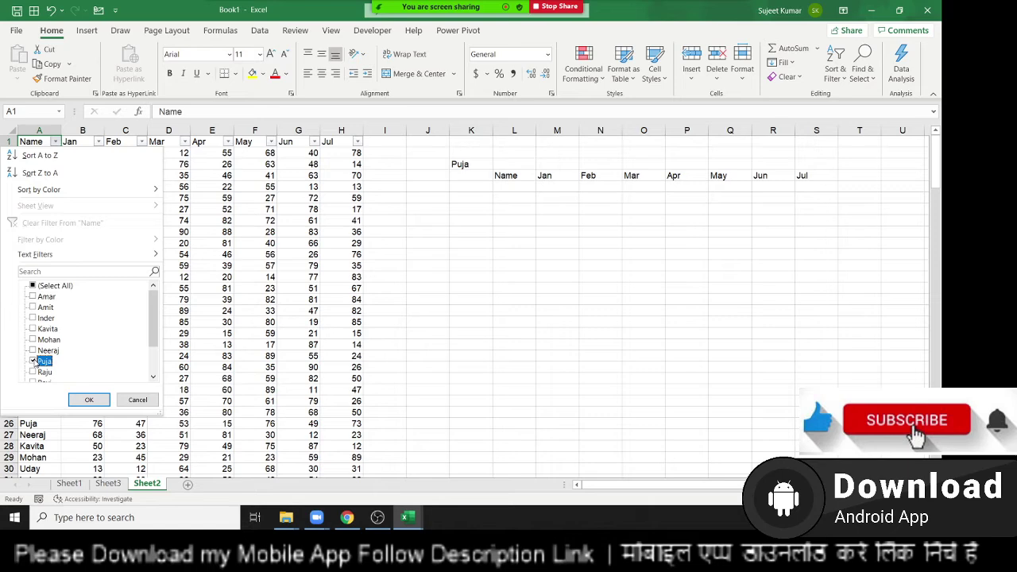
click(89, 400)
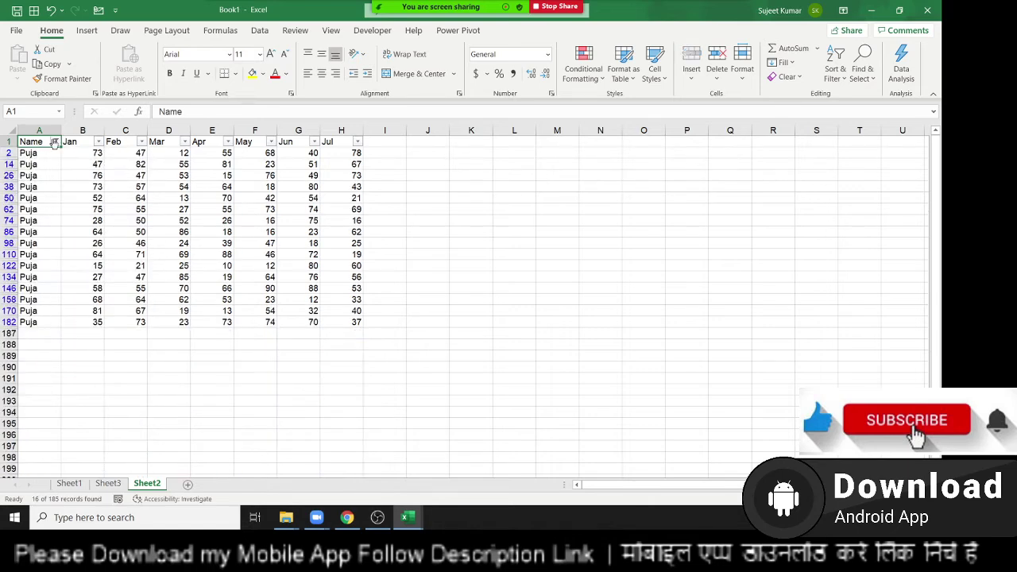
Undo the Puja filter so all rows show again.
mouse_move(41, 146)
mouse_down()
mouse_move(93, 156)
mouse_move(32, 151)
mouse_up()
key(ctrl+z)
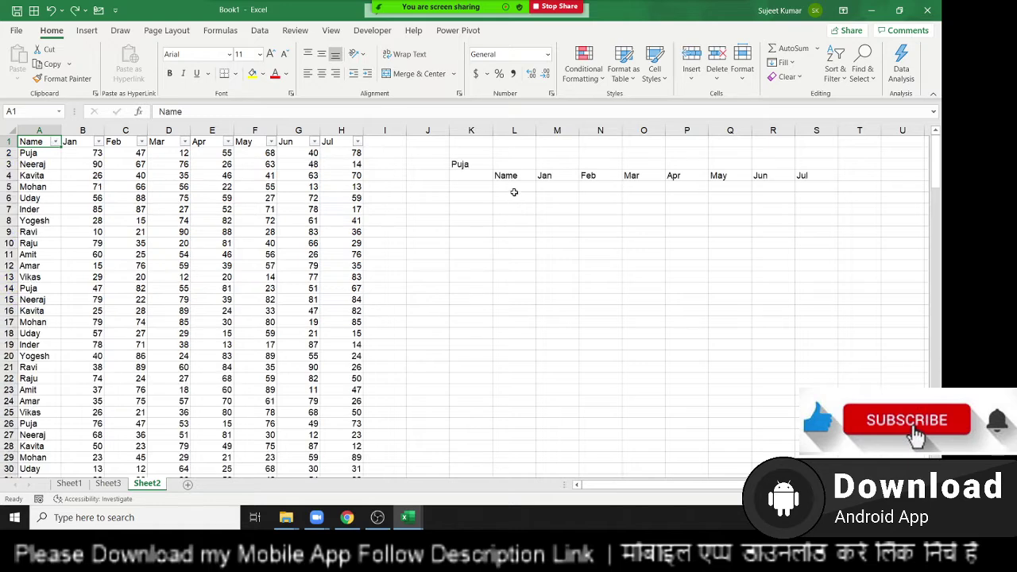
click(510, 185)
Start a FILTER formula in L5 with the array A1:H186.
text(=f)
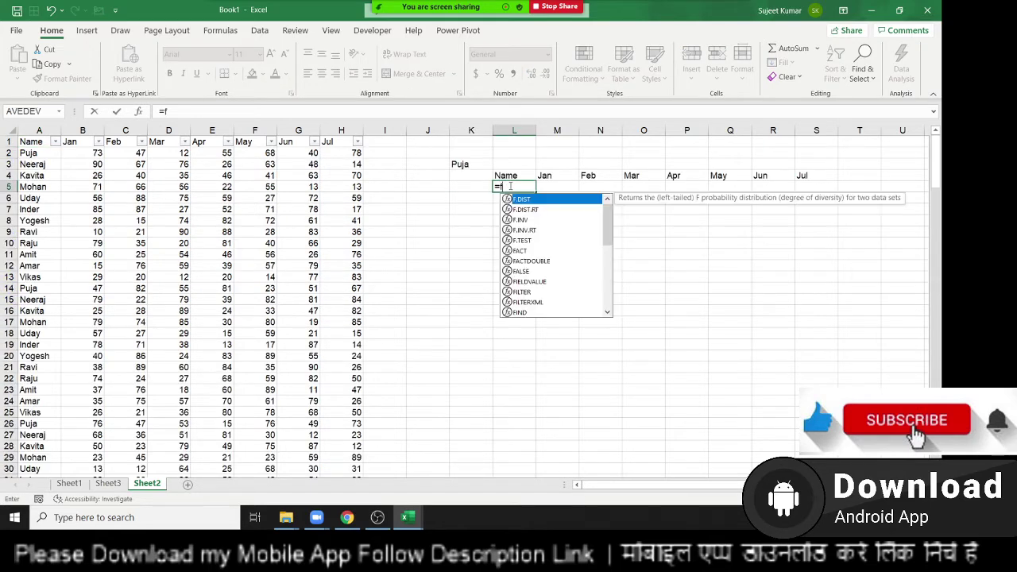
text(il)
key(Tab)
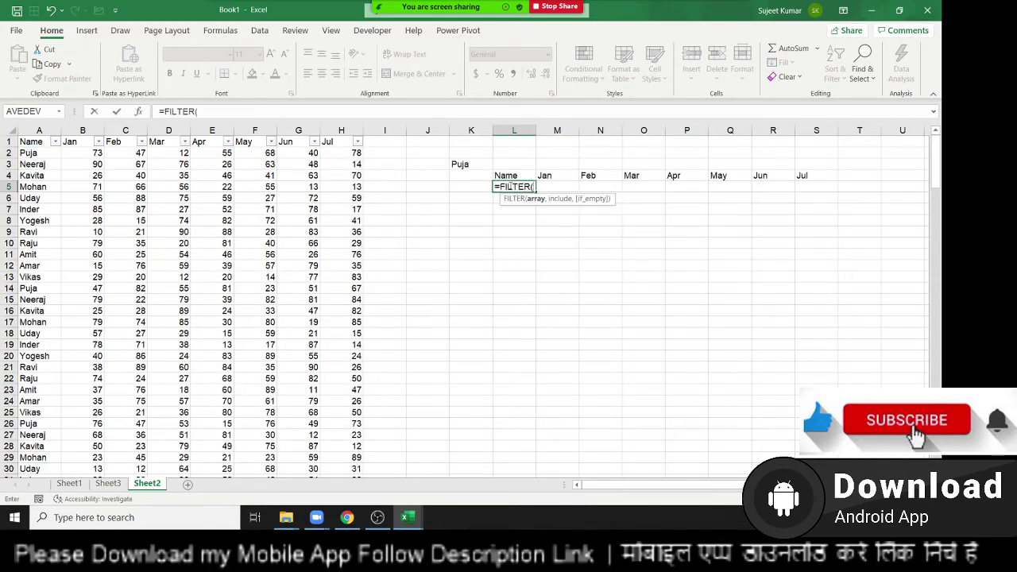
key(Left)
key(Left)
key(Left)
key(Left)
key(ctrl+Left)
key(ctrl+Up)
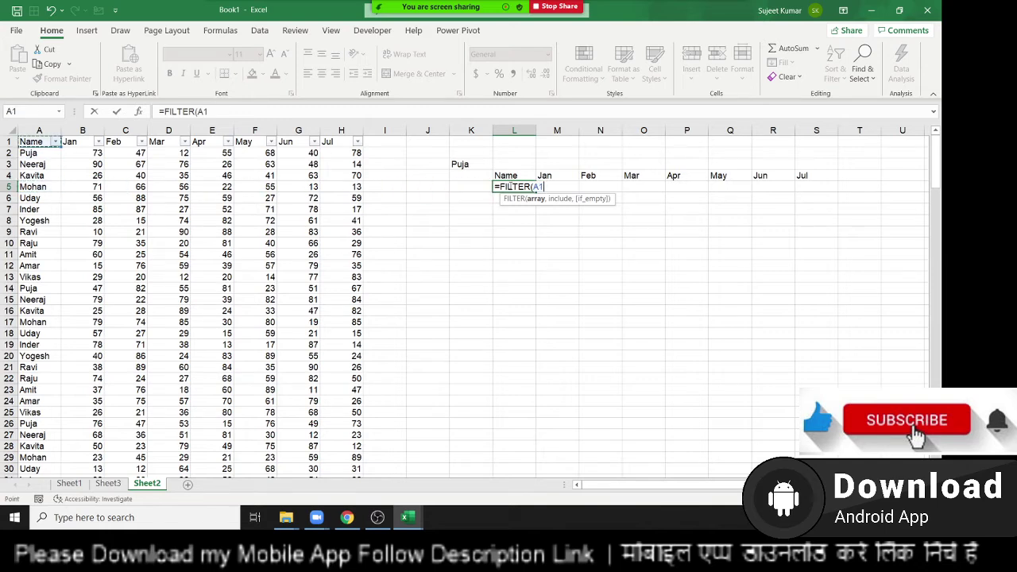
key(ctrl+shift+Right)
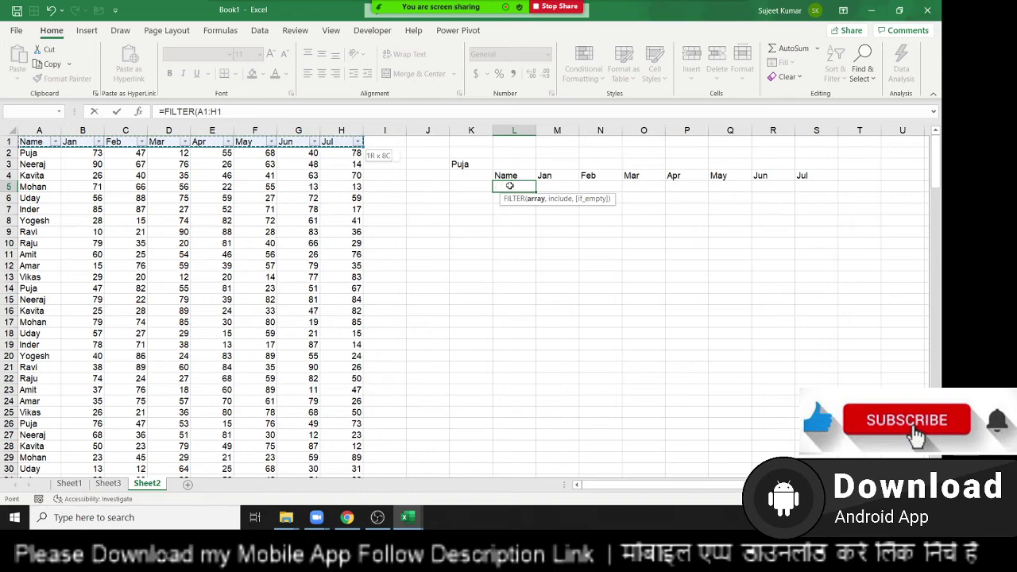
key(ctrl+shift+Down)
text(86,)
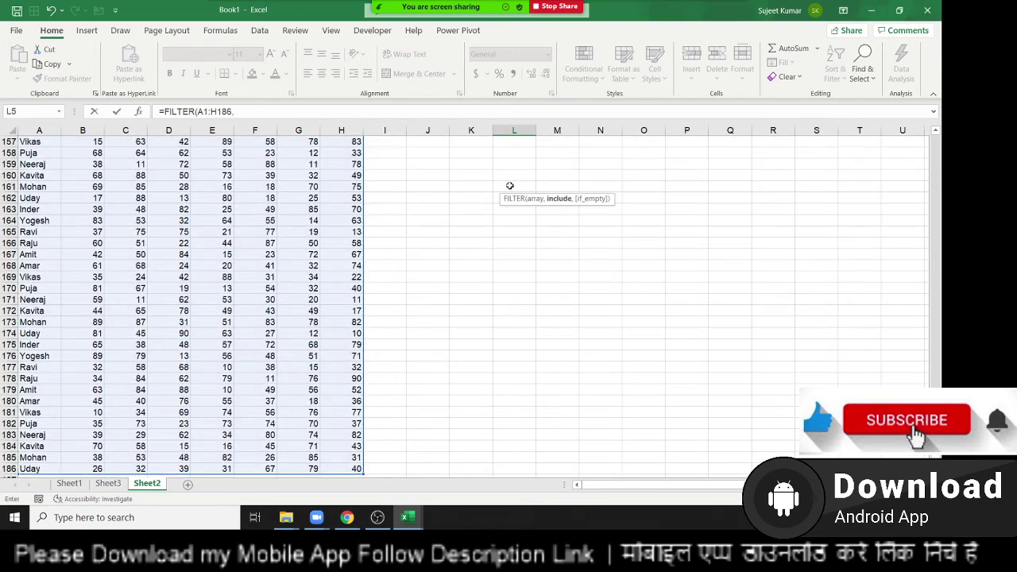
Add the condition A1:A186=K3 and commit the formula to spill Puja's rows.
key(Up)
key(Up)
key(Up)
key(Up)
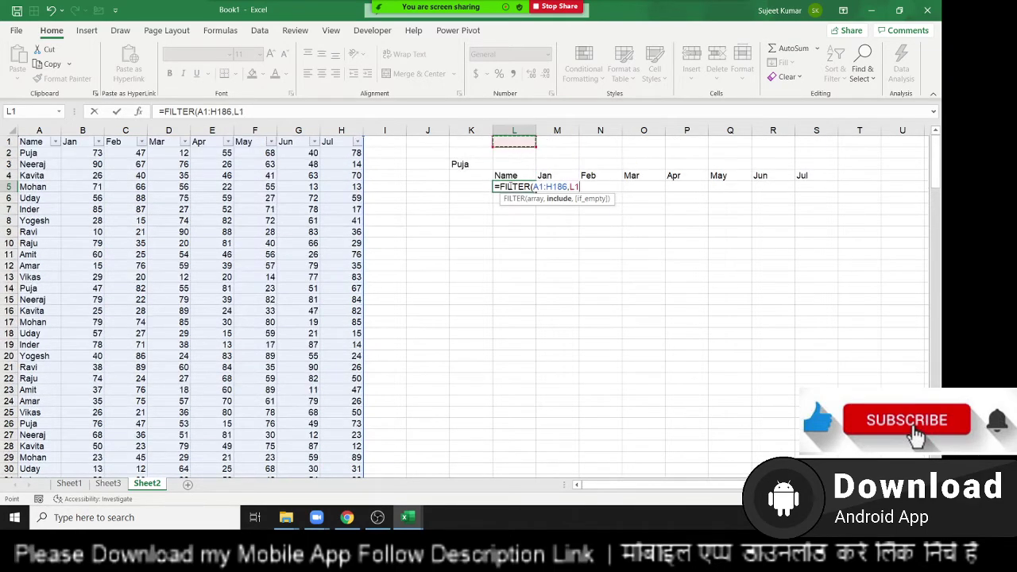
key(Left)
key(Home)
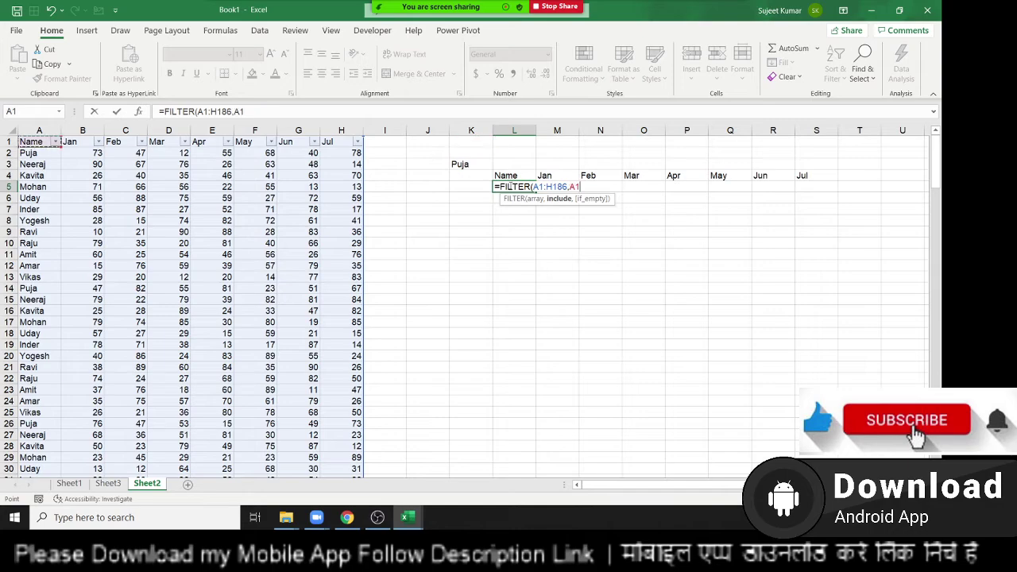
key(ctrl+shift+Down)
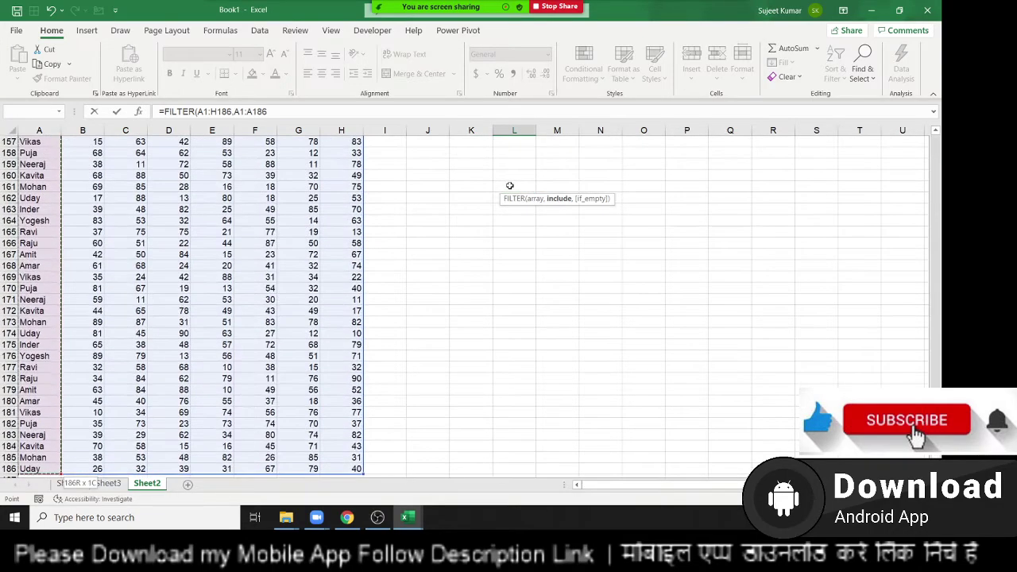
text(=)
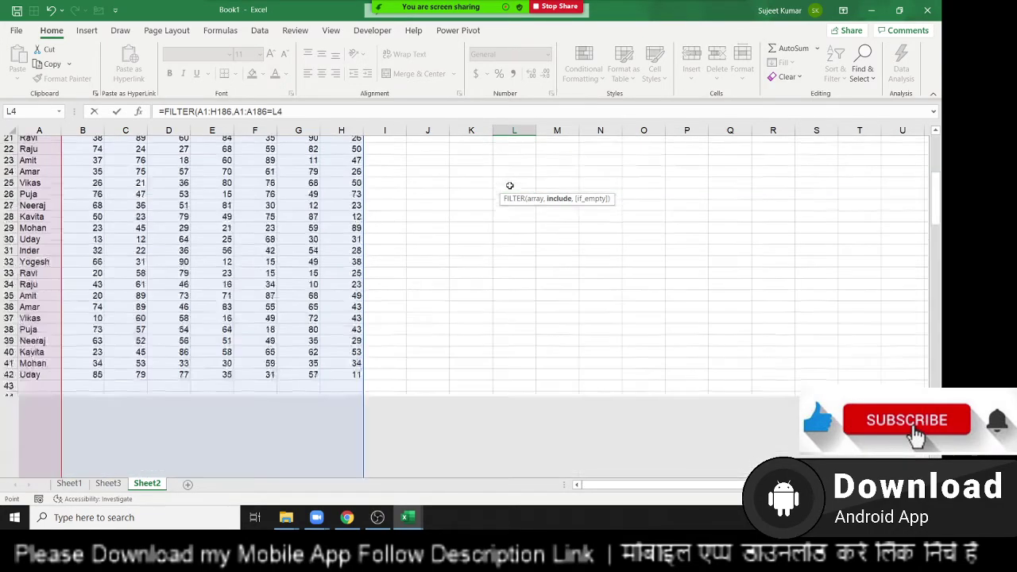
key(Up)
key(Up)
key(Up)
key(Left)
key(Down)
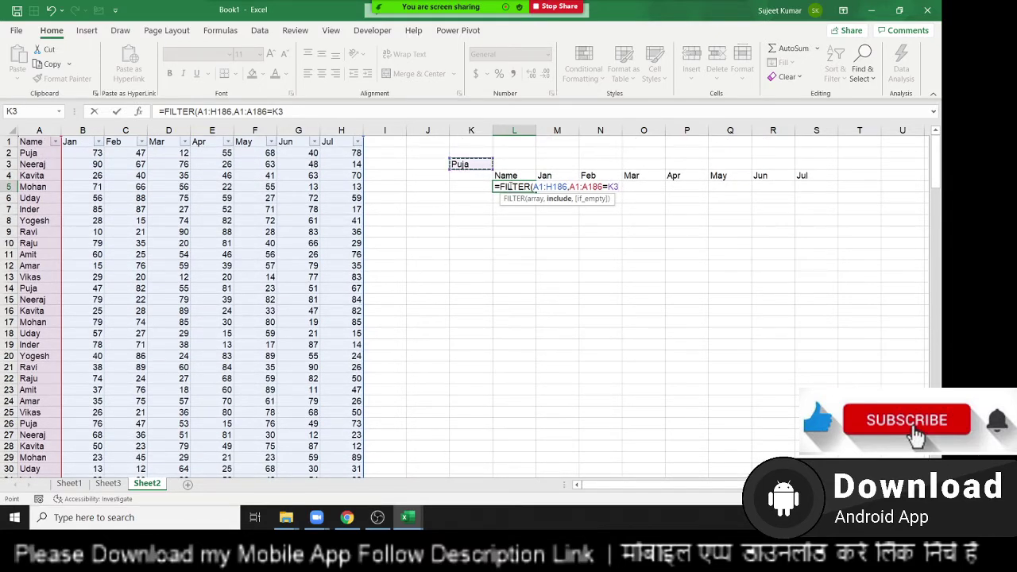
key(Return)
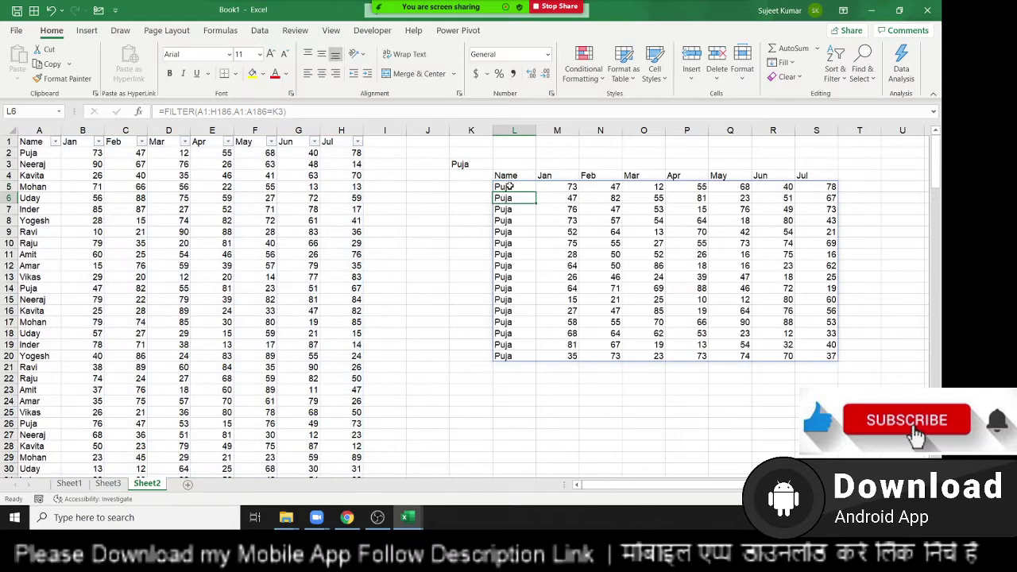
Change the lookup name in K3 to Mohan, then to Ravi.
click(419, 199)
click(483, 166)
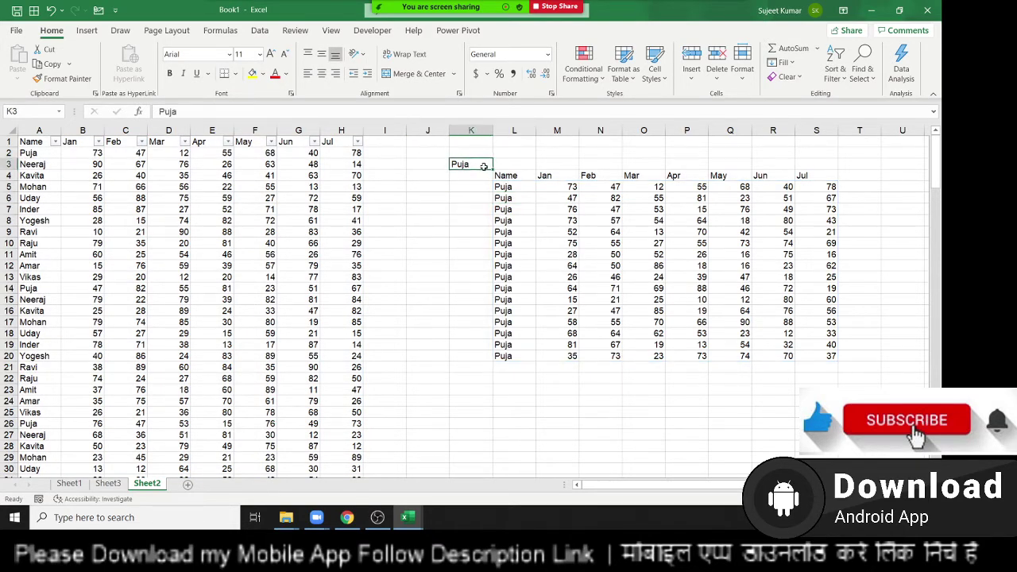
text(Mohan)
key(Return)
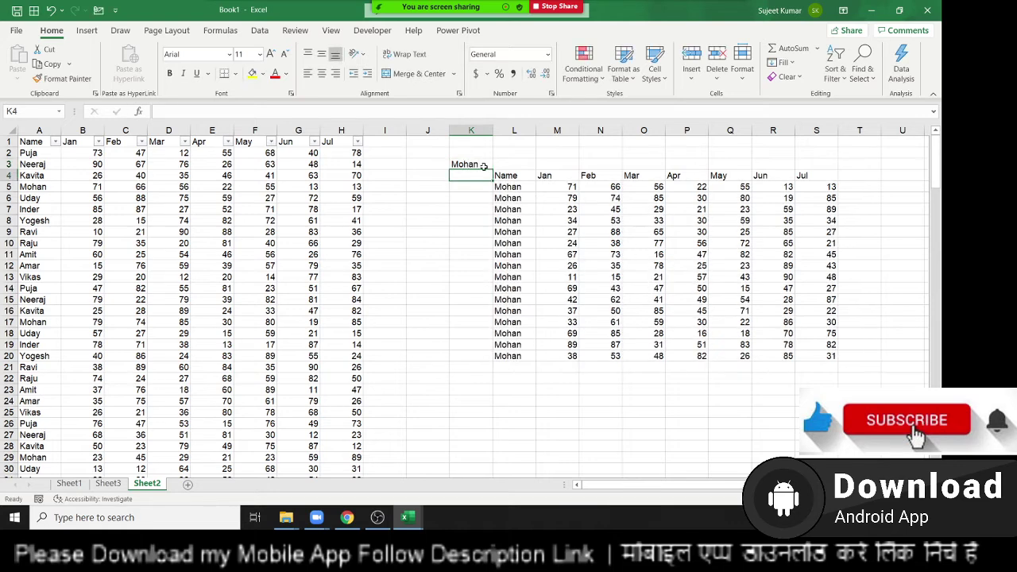
click(483, 166)
text(Ra)
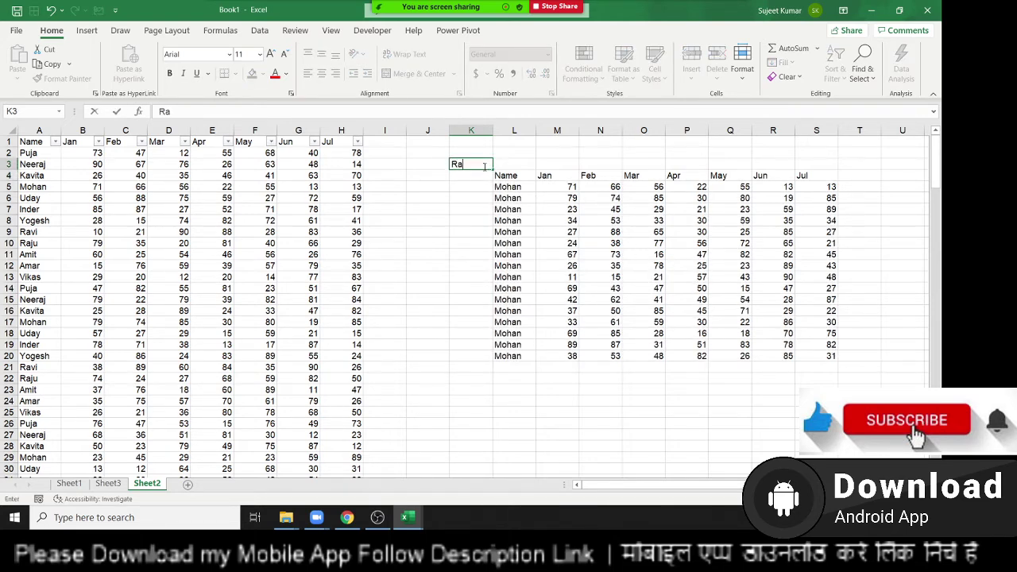
text(vi)
key(Return)
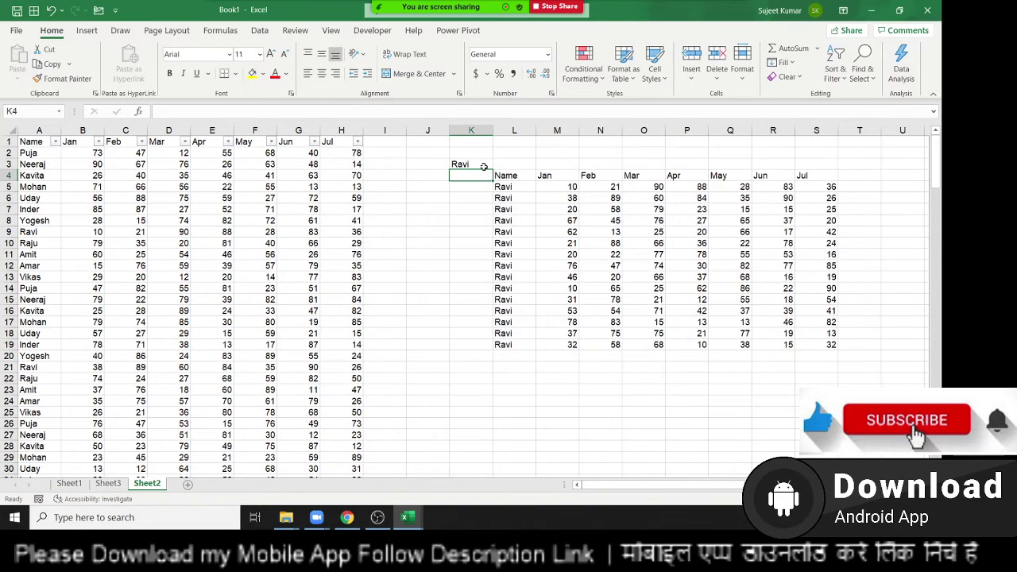
Check the extent of the spilled Ravi results, then select the whole Name column A.
key(Up)
key(Right)
key(Down)
key(Down)
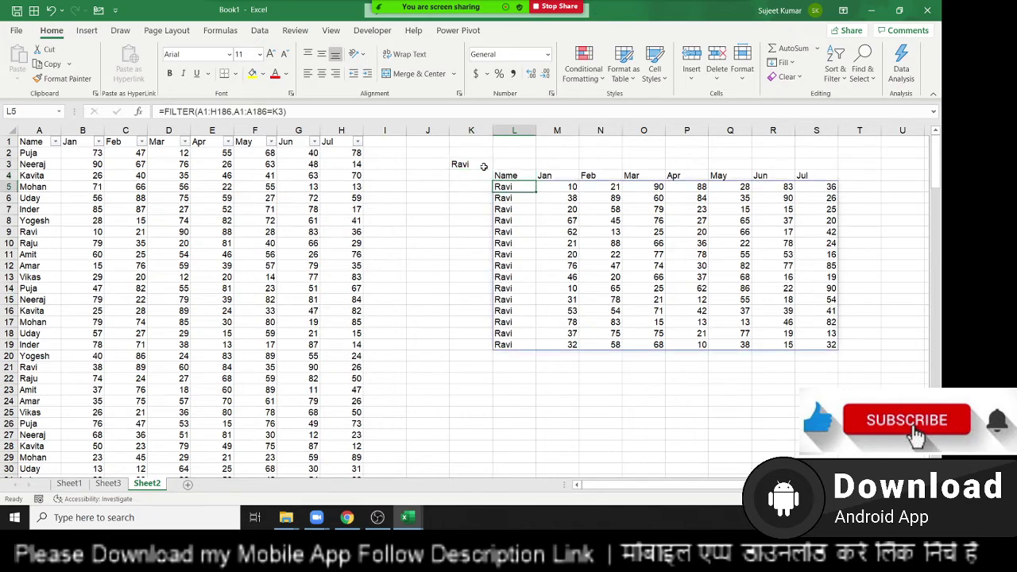
key(Down)
key(Down)
key(Down)
key(ctrl+Down)
key(ctrl+Right)
key(ctrl+Up)
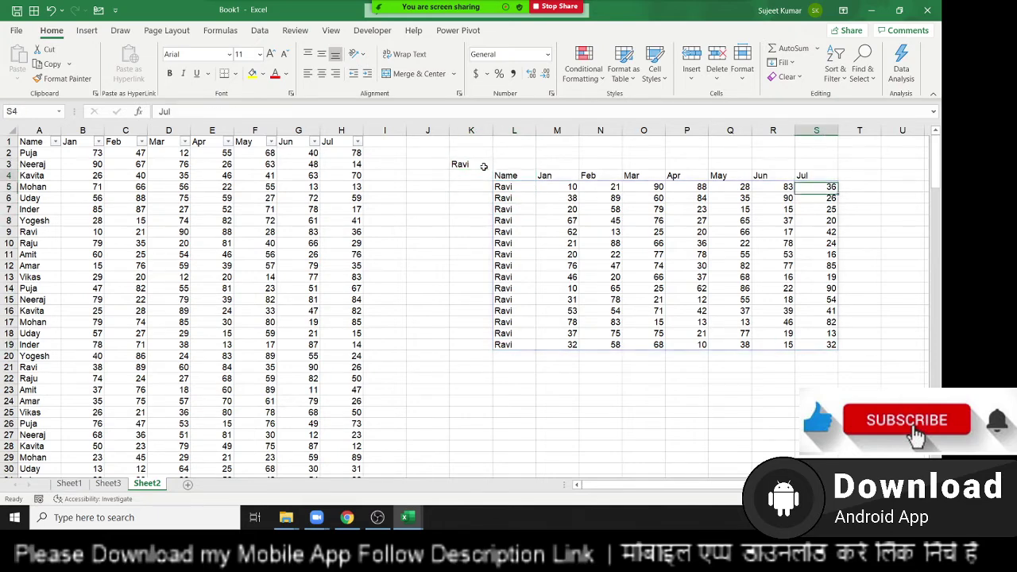
key(ctrl+Left)
key(ctrl+Down)
key(ctrl+Up)
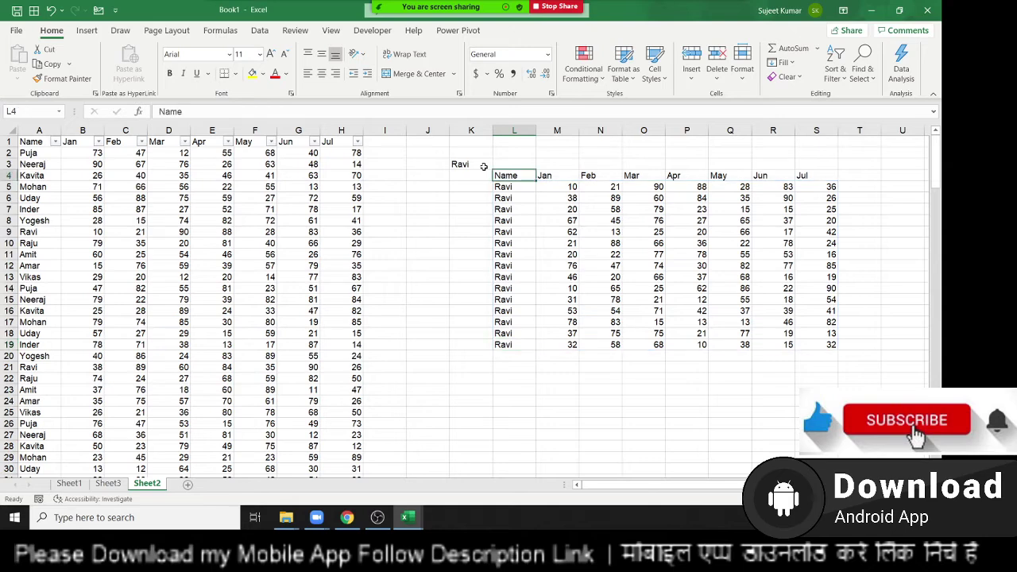
key(ctrl+Left)
key(ctrl+Left)
key(ctrl+space)
key(alt+Down)
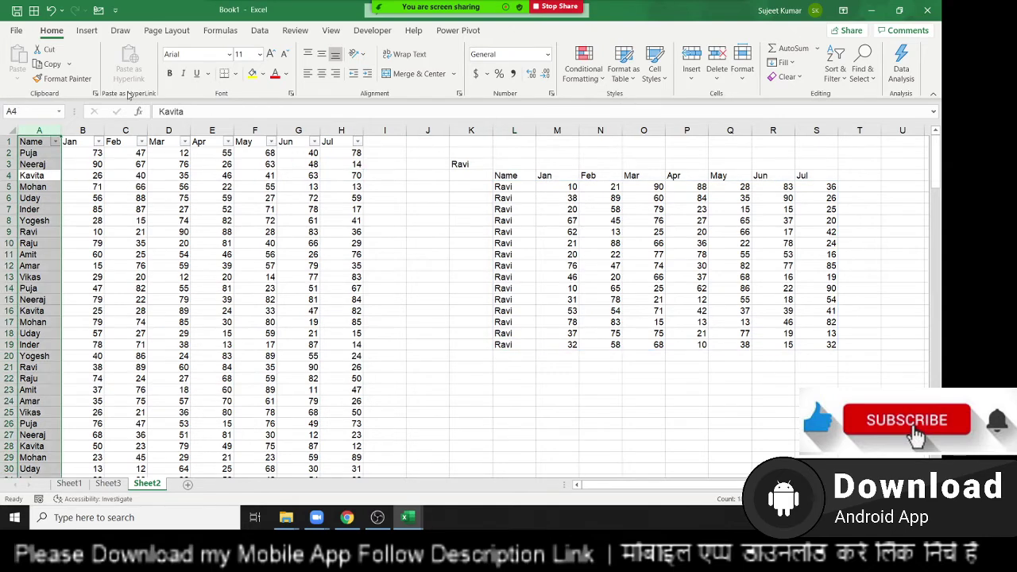
Copy the Name column and paste it onto a new sheet.
key(ctrl+c)
click(188, 484)
key(ctrl+v)
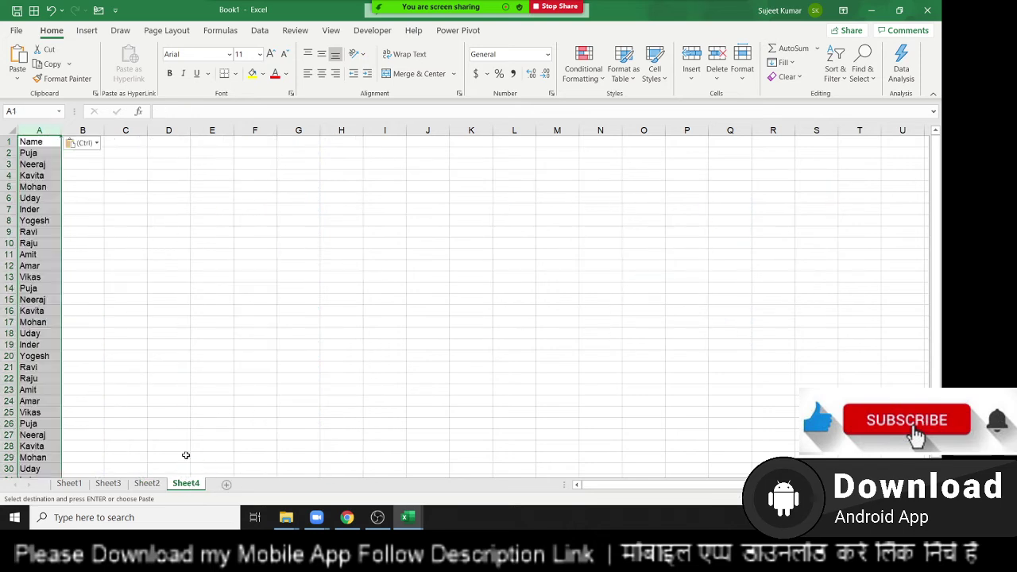
click(214, 164)
Start a SORT formula on A1:A186 in E3, then cancel the faulty attempt.
text(=)
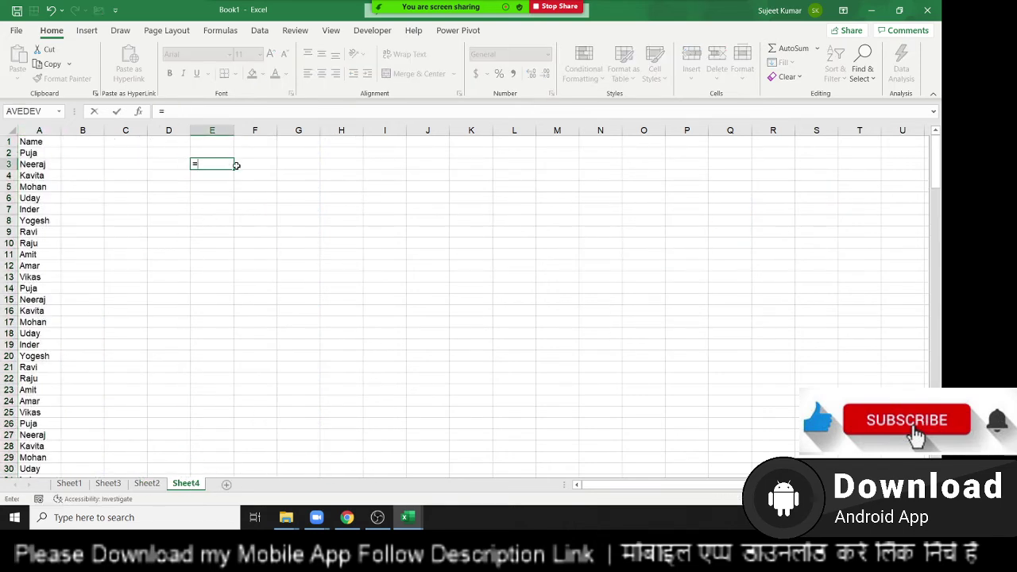
text(o)
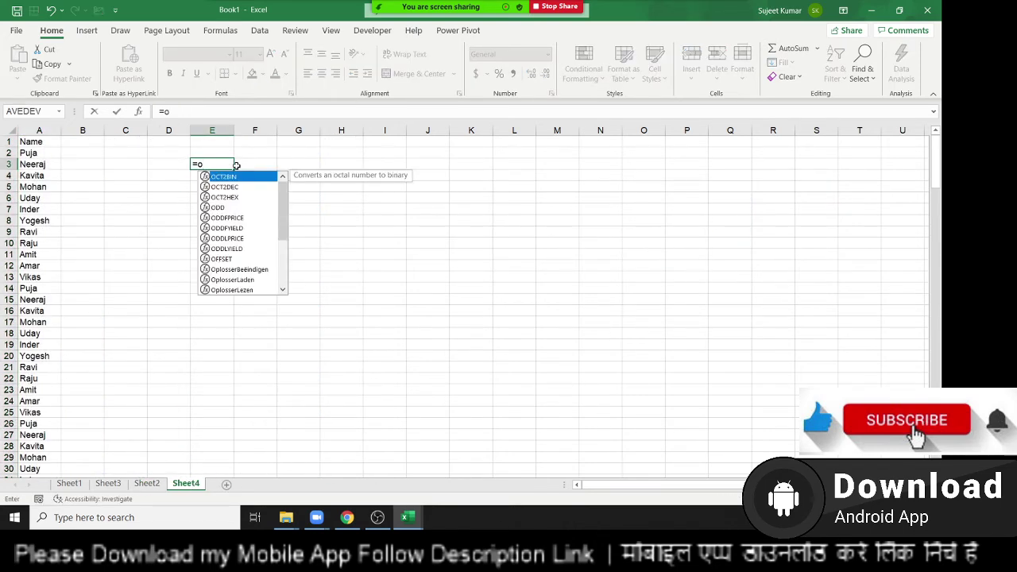
key(BackSpace)
text(sor)
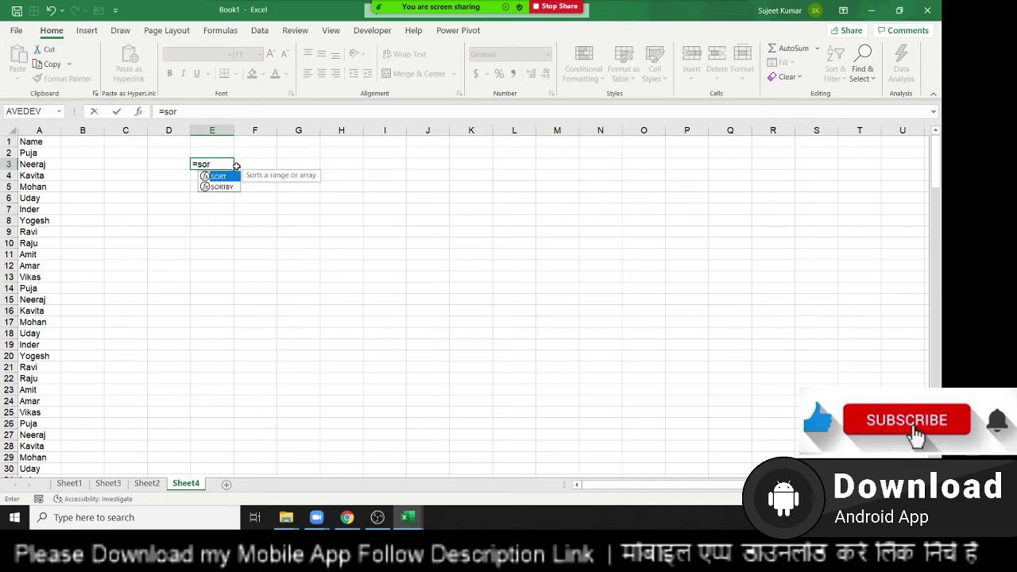
key(Tab)
key(Left)
key(Left)
key(Left)
key(Left)
key(Up)
key(Up)
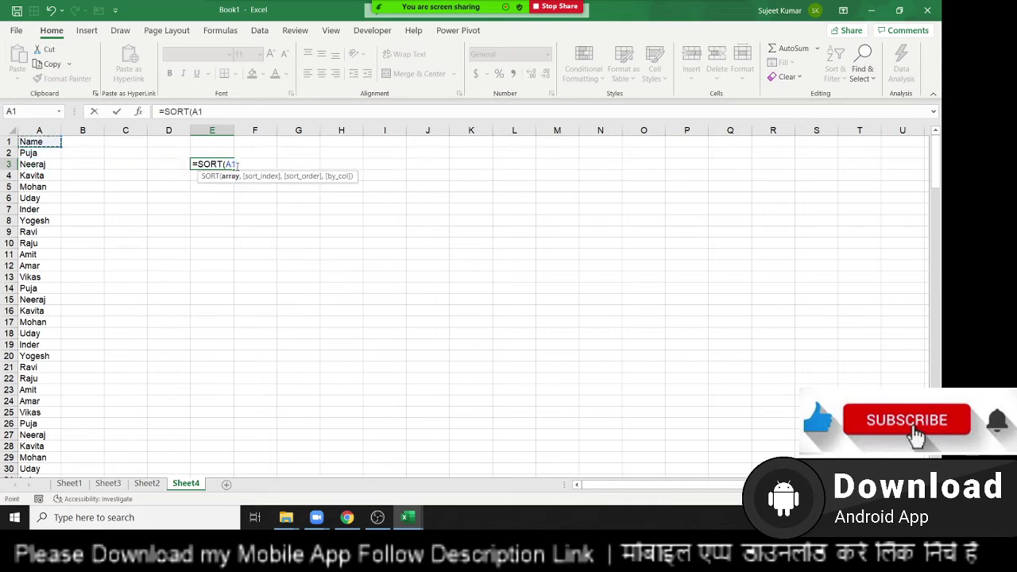
key(ctrl+shift+Down)
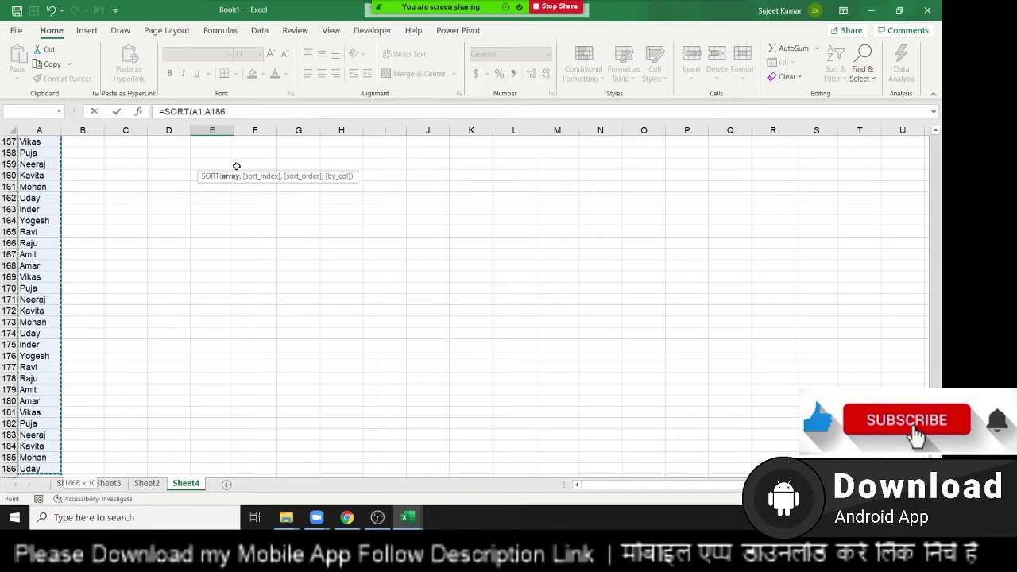
text(,)
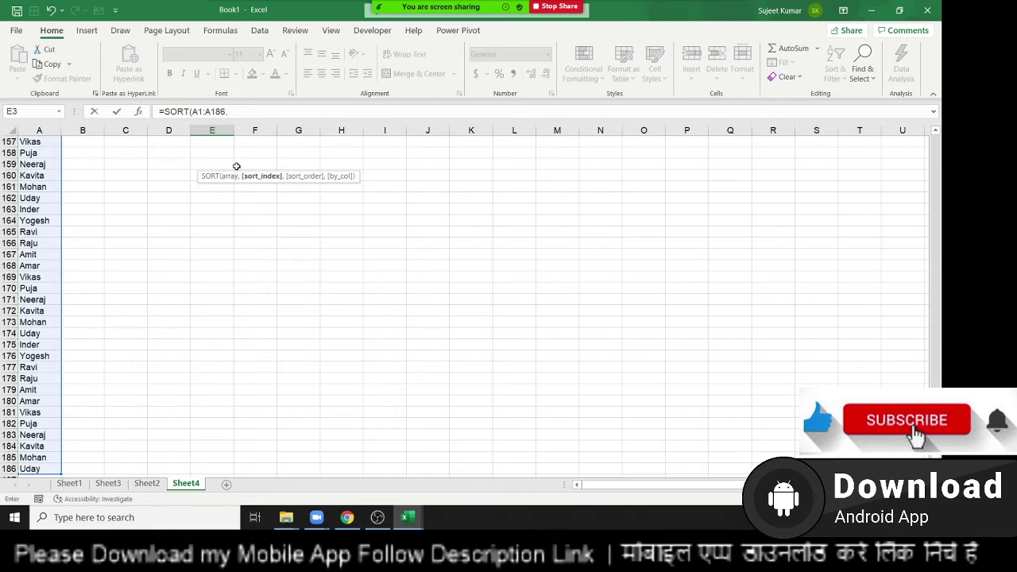
key(Up)
key(Up)
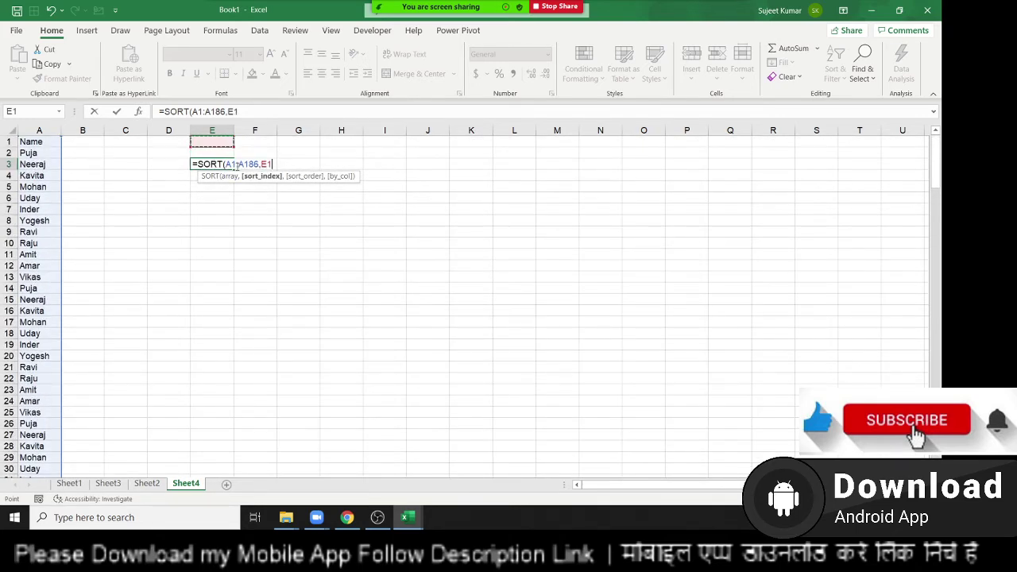
key(BackSpace)
key(BackSpace)
key(BackSpace)
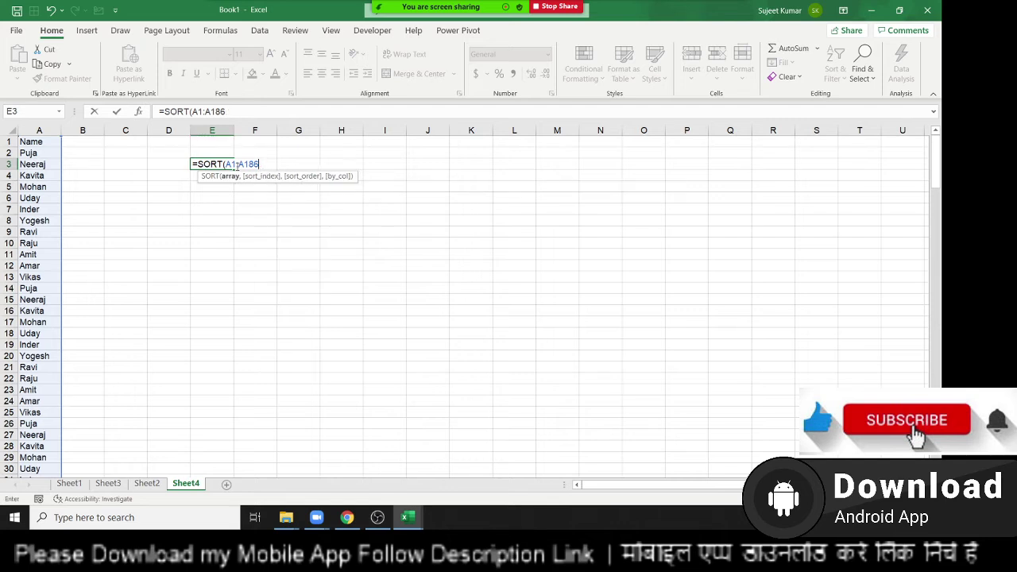
key(BackSpace)
key(BackSpace)
key(BackSpace)
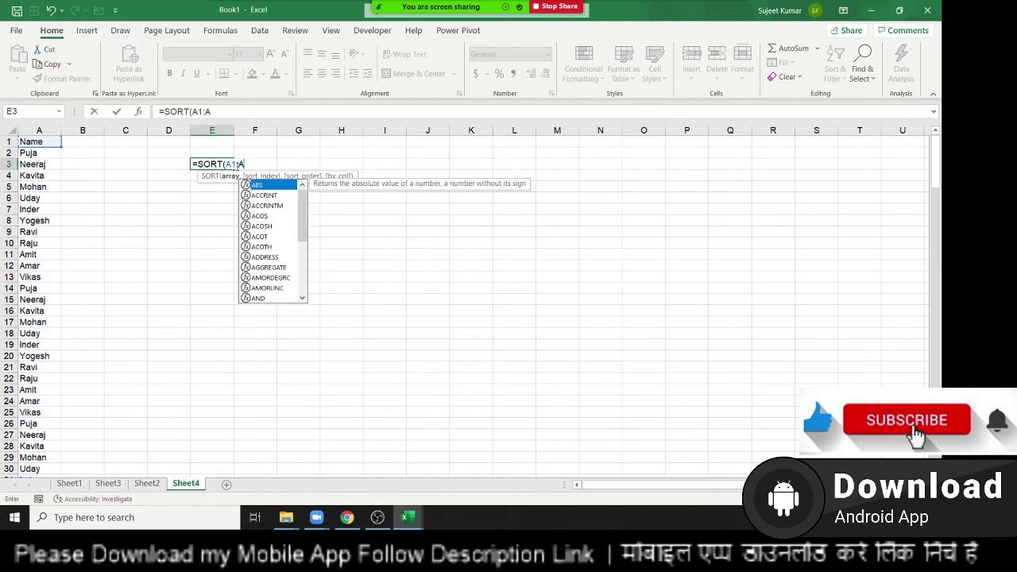
key(Escape)
key(Escape)
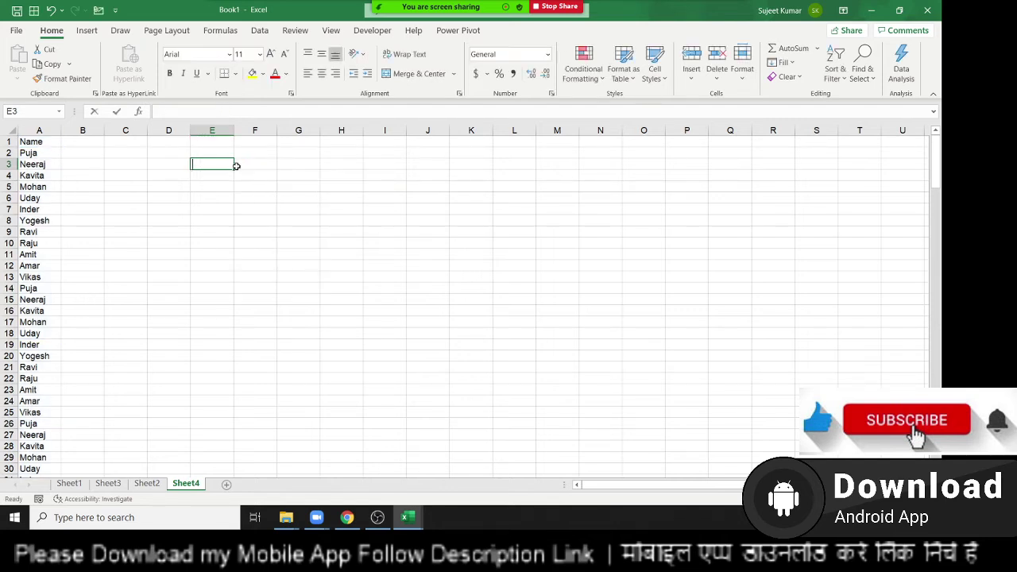
Re-enter =SORT(A1:A186,1,1) in E3 and commit it.
text(=sor)
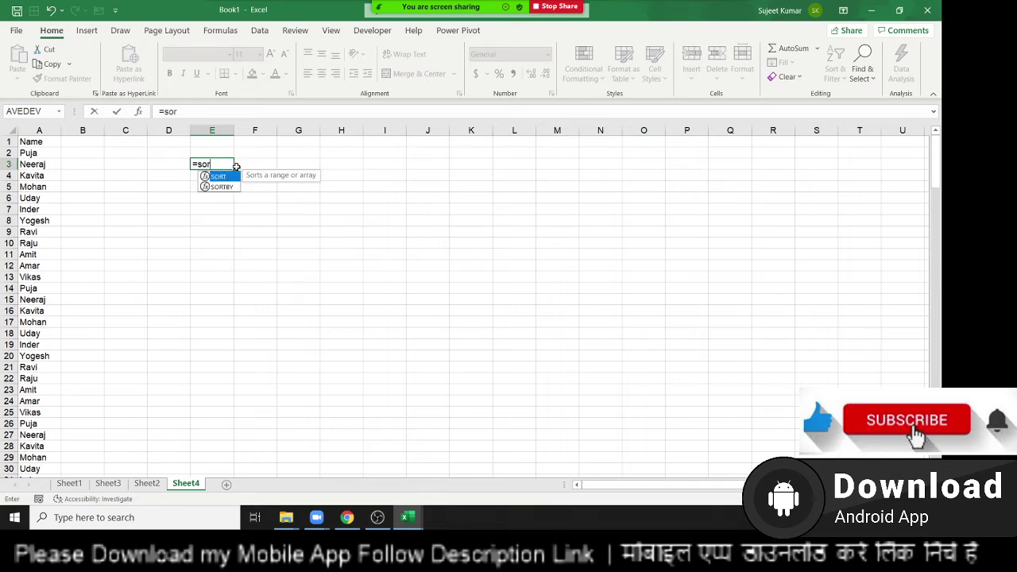
text(t)
key(Tab)
key(Left)
key(Left)
key(Left)
key(Up)
key(Up)
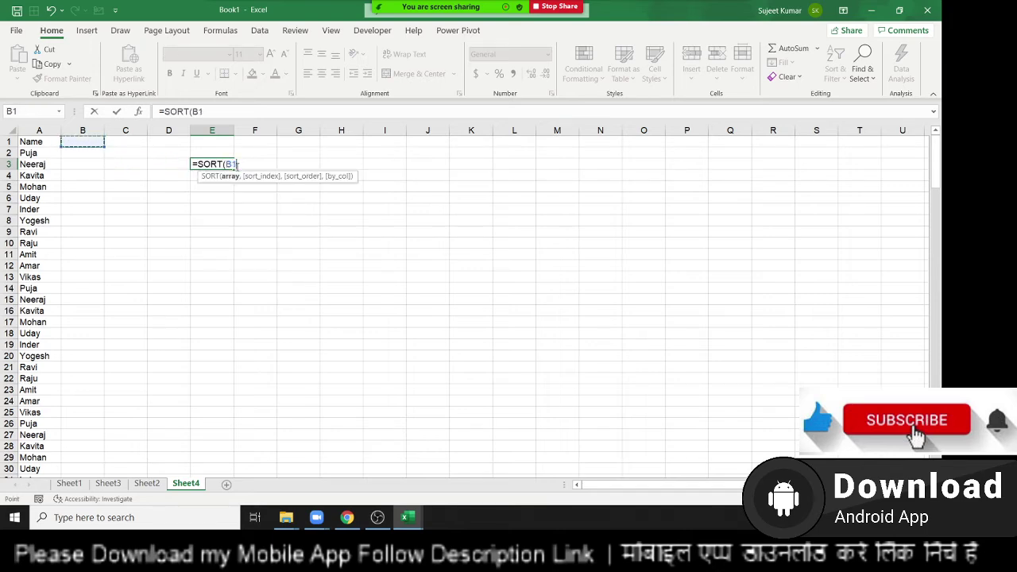
key(Left)
key(ctrl+shift+Down)
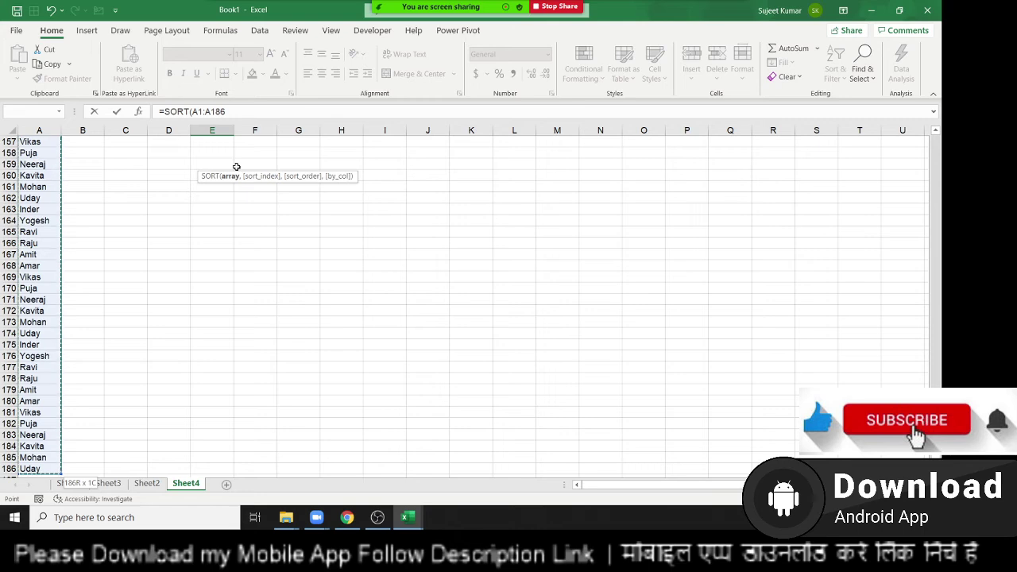
text(,)
key(Up)
key(Up)
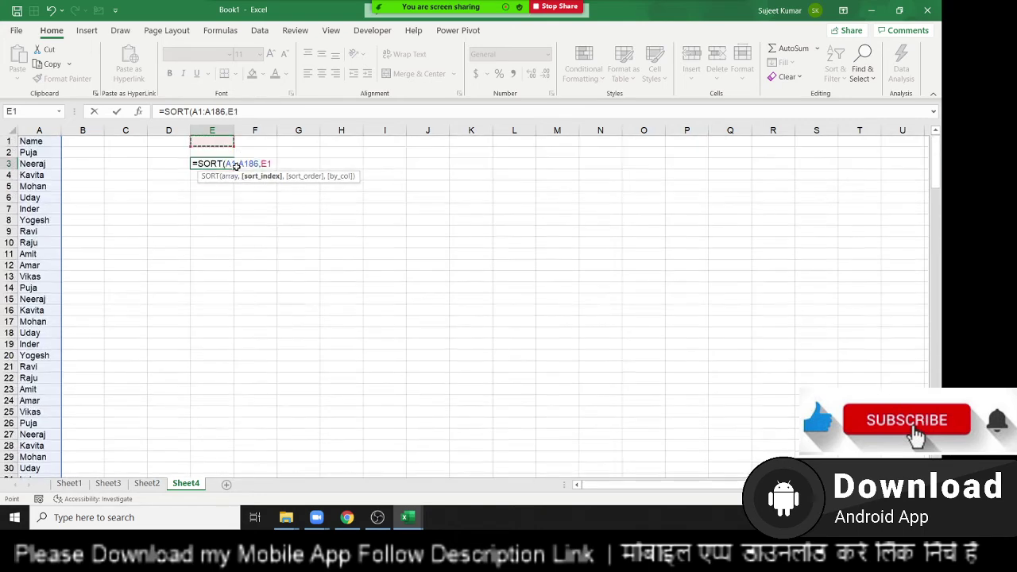
key(Left)
key(Left)
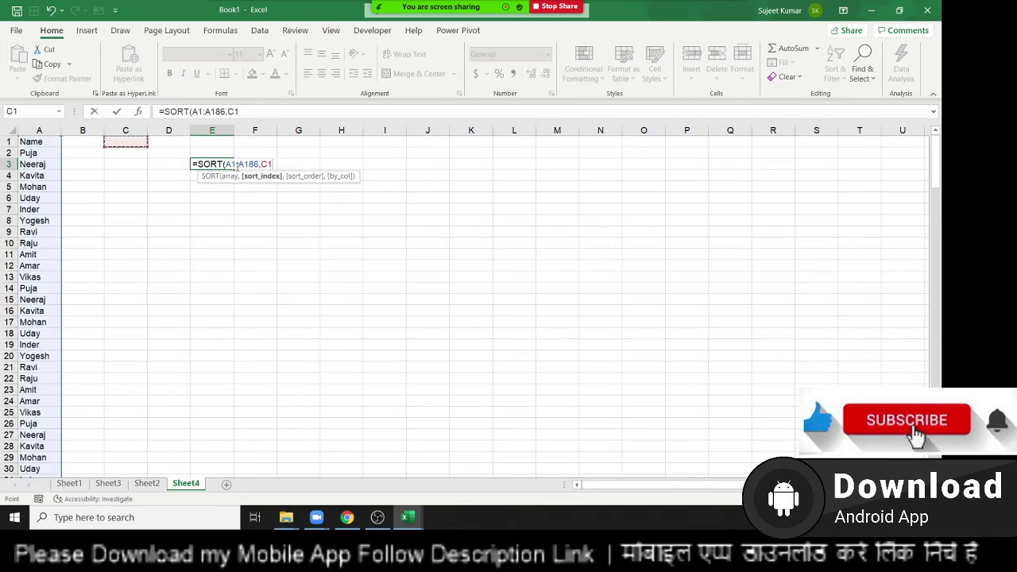
key(Left)
key(Left)
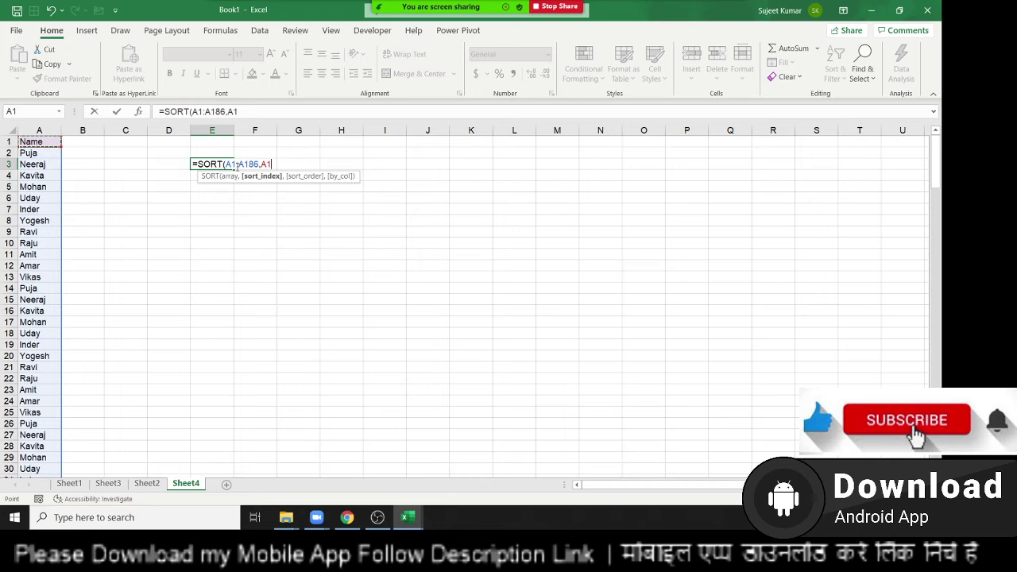
key(BackSpace)
key(BackSpace)
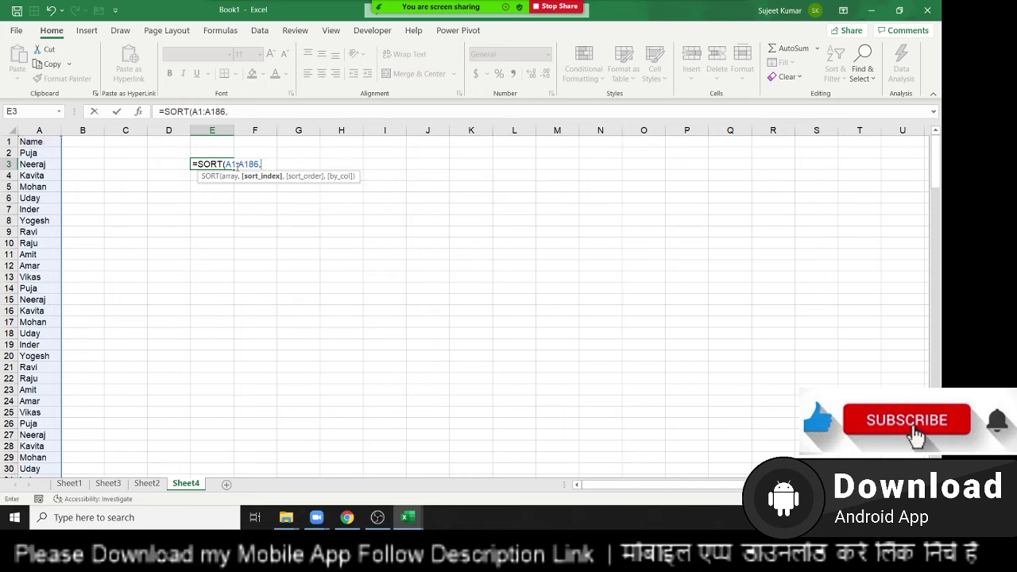
text(1)
text(,)
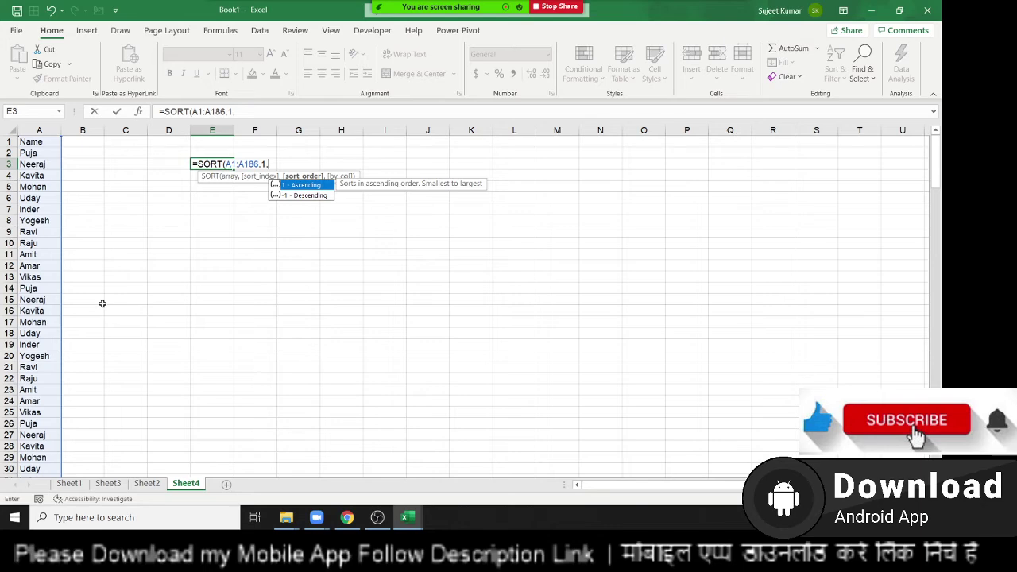
text(1)
key(Return)
Check that the sorted name list runs from Amar down to Yogesh.
key(Up)
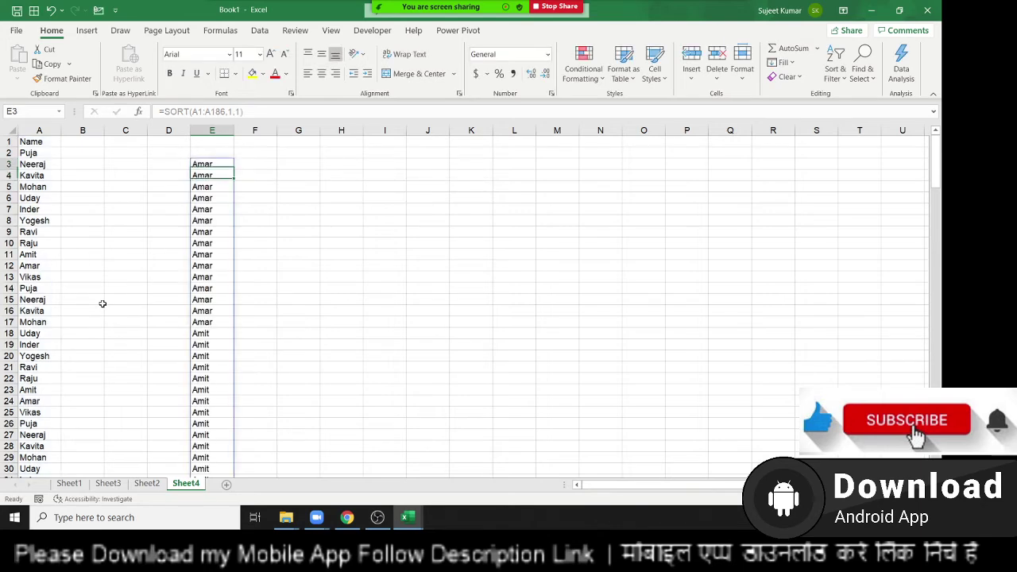
key(Down)
key(ctrl+Down)
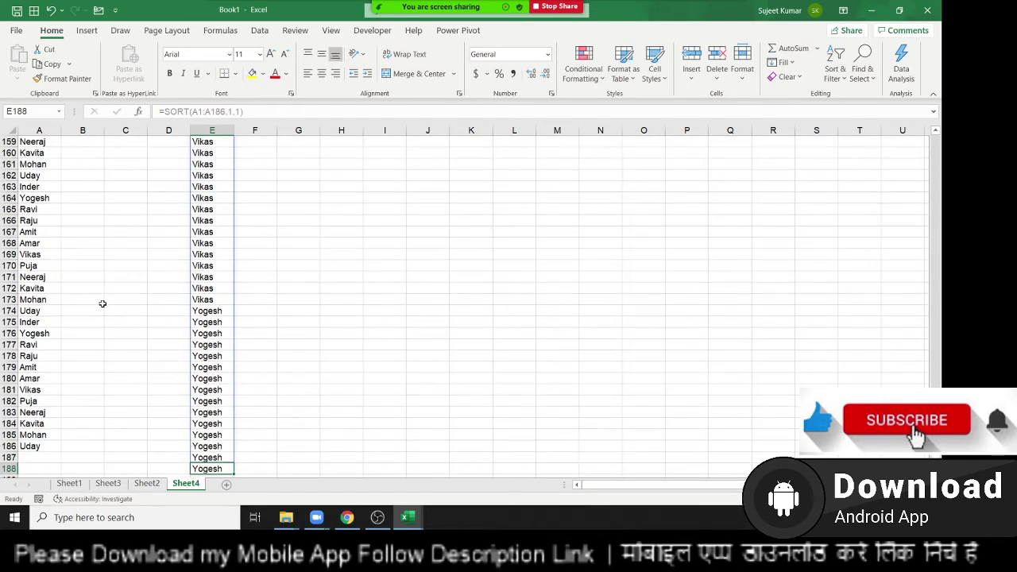
key(ctrl+Up)
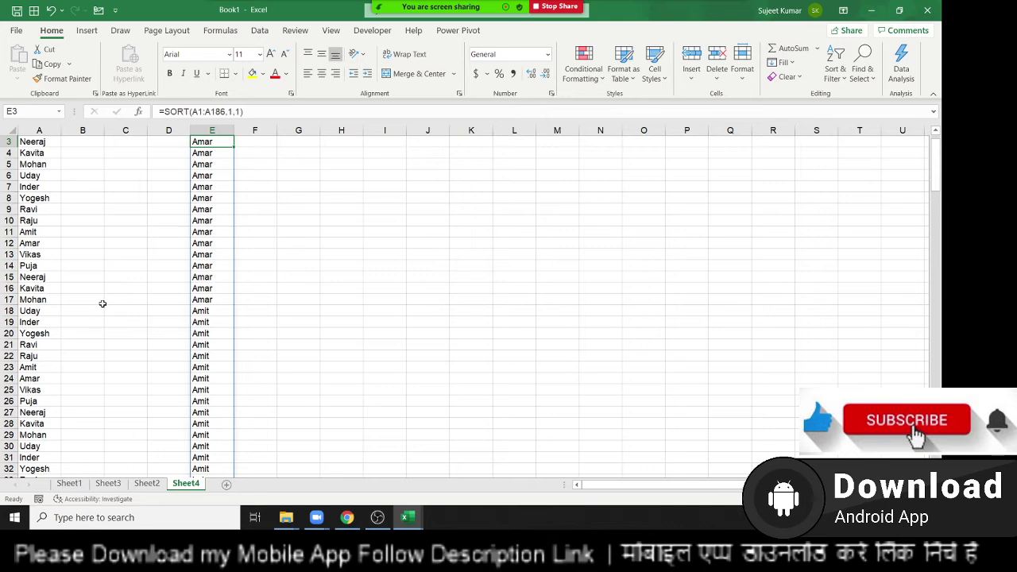
Return to Sheet2 with the name table and Ravi's filtered results.
click(150, 485)
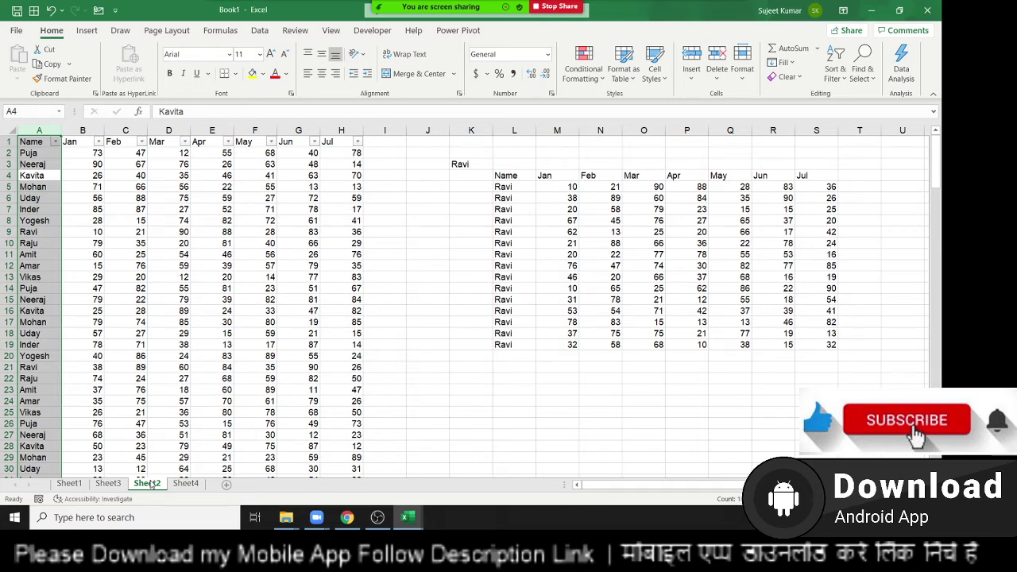
Copy the full Name–Jul data table A1:H186.
drag(238, 204, 302, 226)
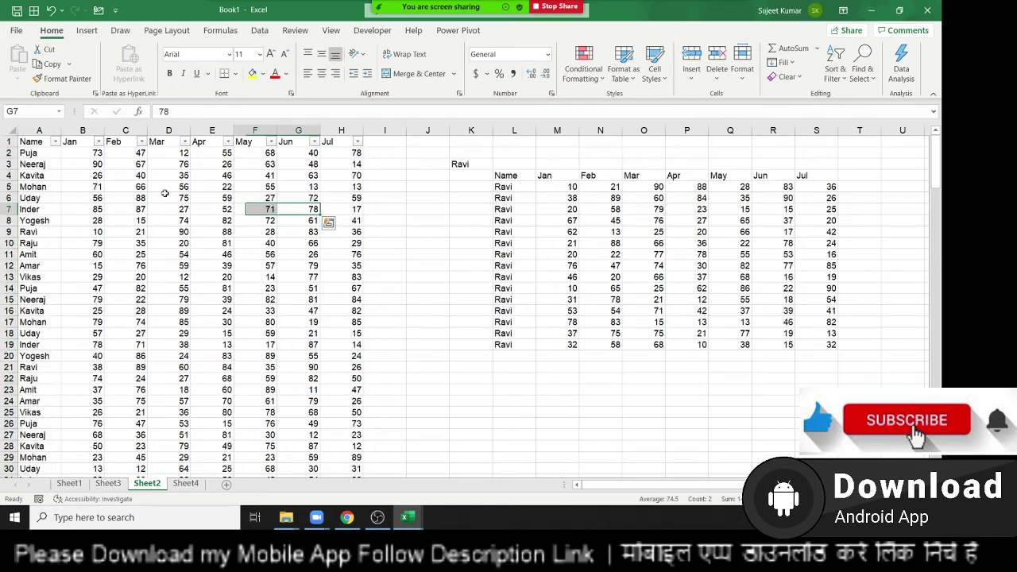
click(26, 144)
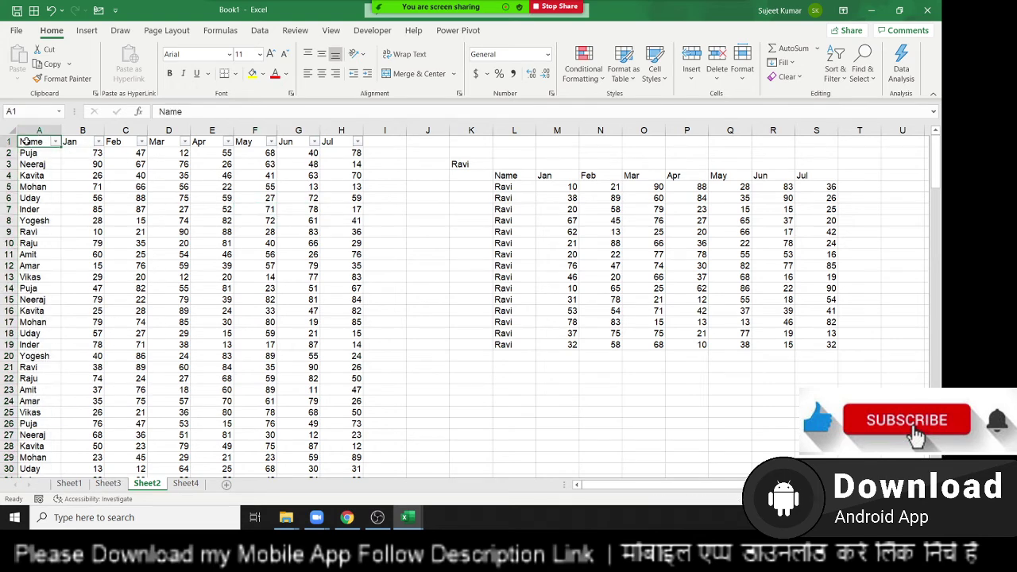
key(ctrl+shift+Right)
key(ctrl+shift+Down)
key(ctrl+c)
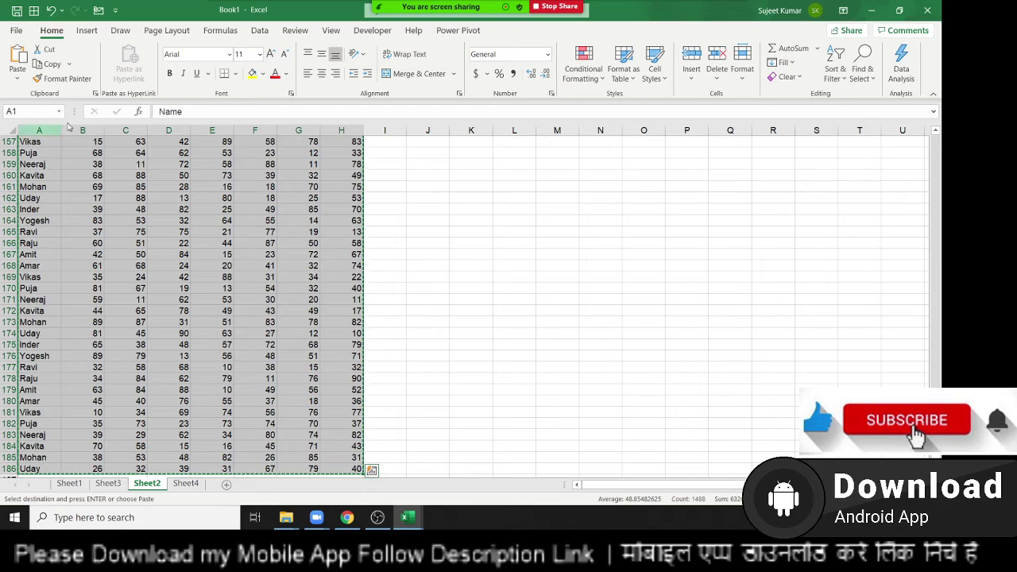
Select the Ravi report area beside the table, then move to Sheet4.
click(485, 211)
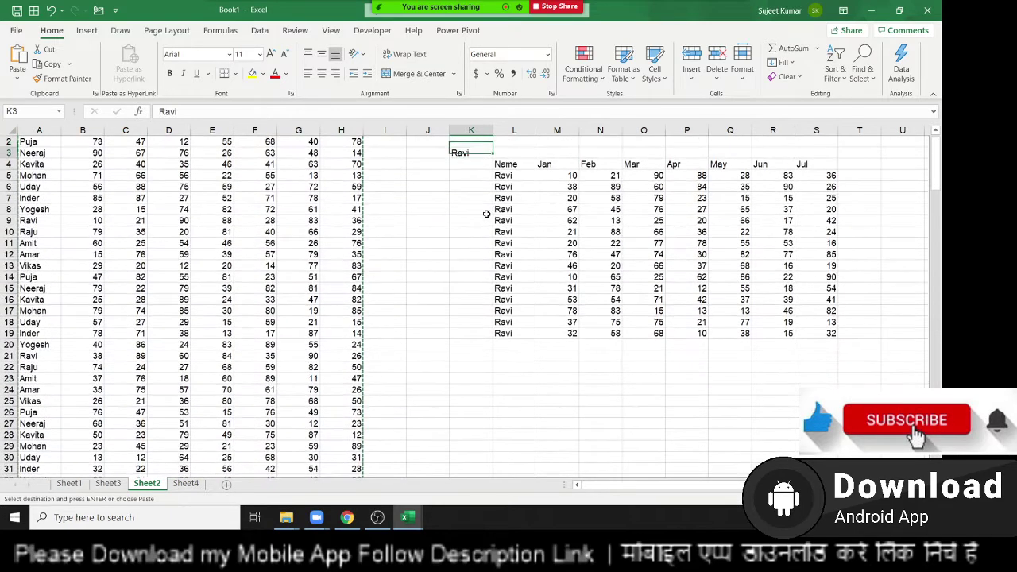
key(Right)
key(Right)
key(Down)
key(Down)
key(Down)
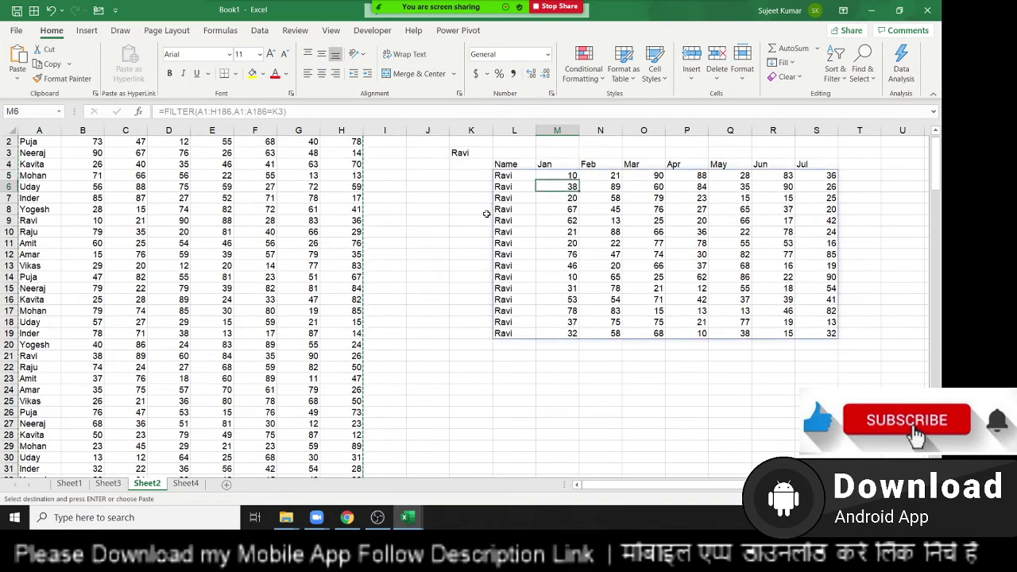
key(Down)
key(Right)
key(Right)
key(Right)
key(Right)
key(Right)
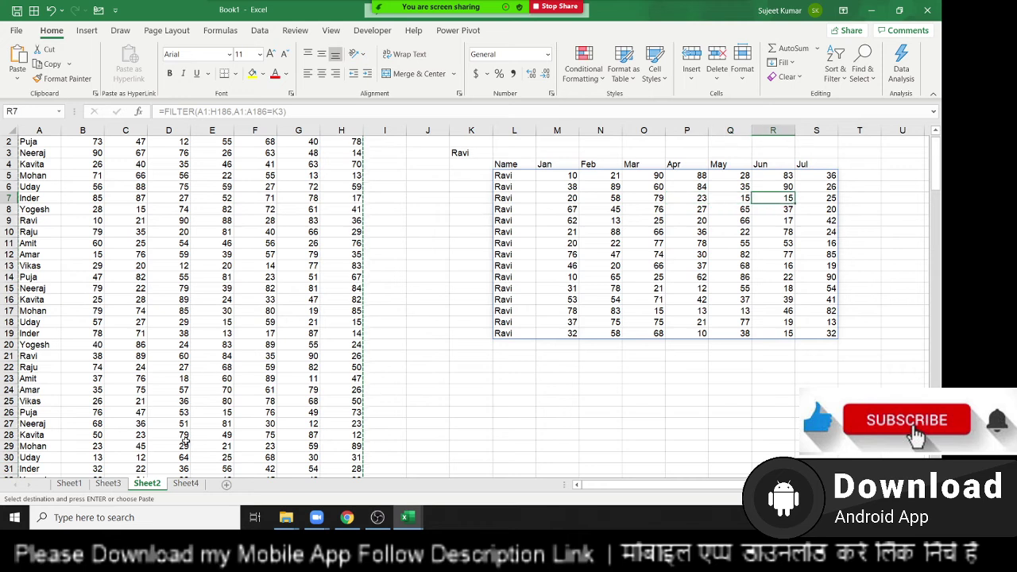
mouse_move(503, 191)
mouse_down()
mouse_move(704, 254)
mouse_move(846, 322)
mouse_up()
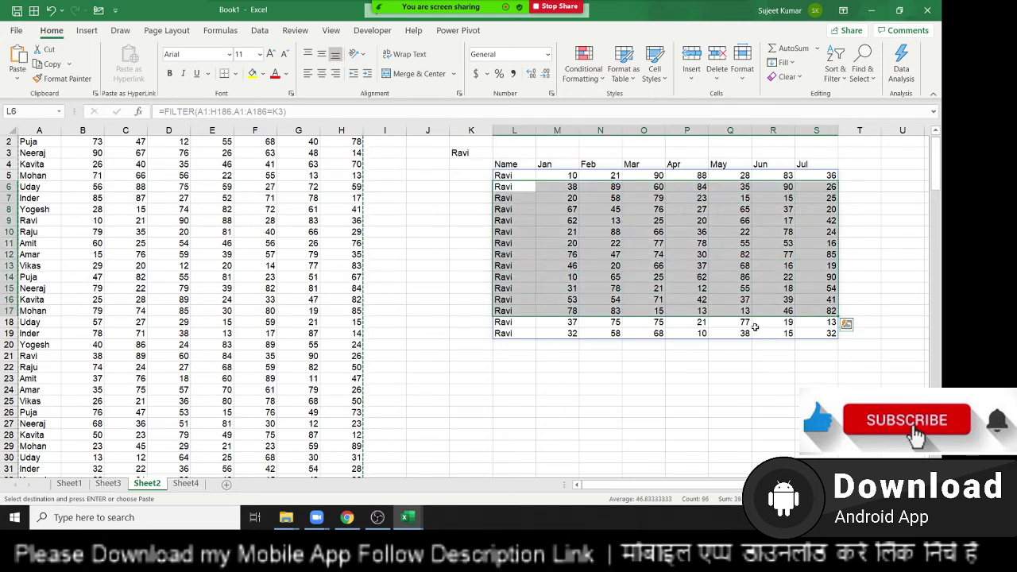
click(199, 486)
Paste the copied data table into Sheet5 starting at A1.
click(227, 484)
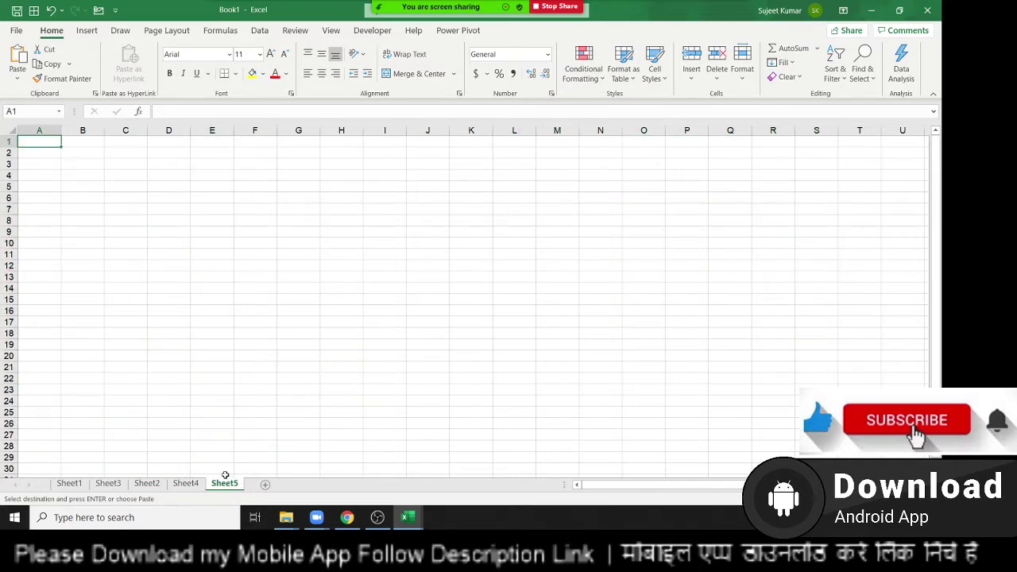
key(ctrl+v)
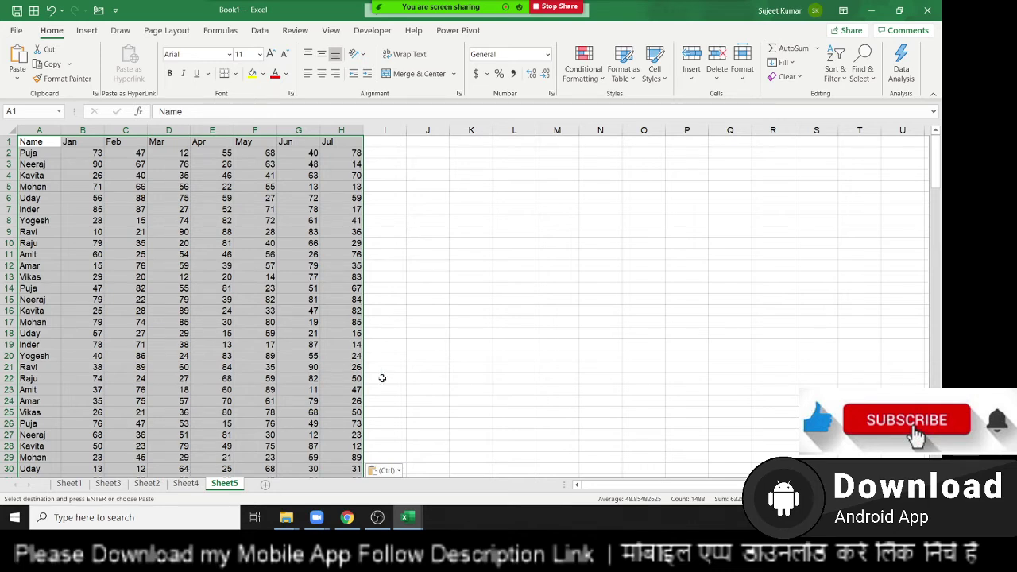
click(465, 158)
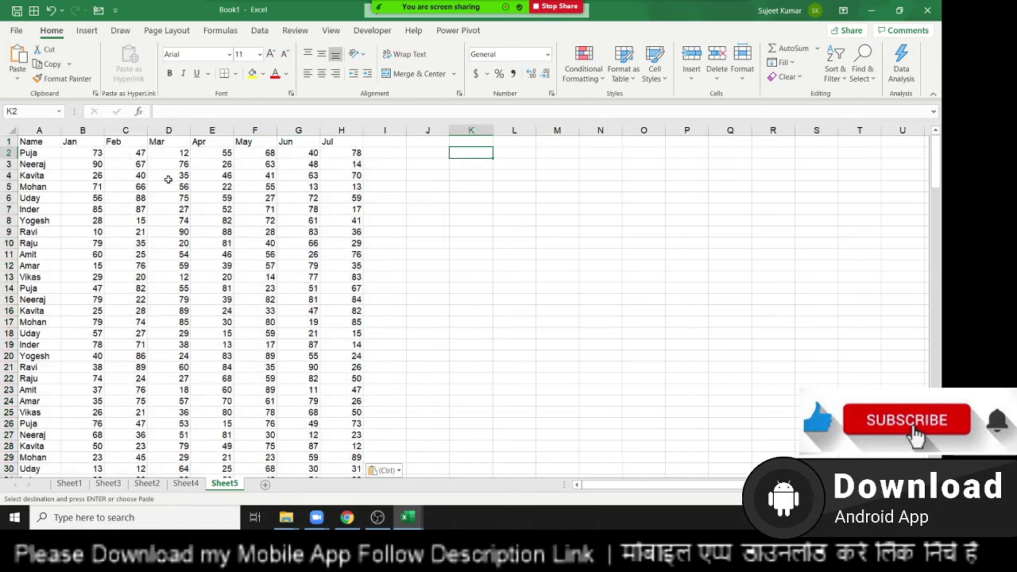
Copy the Jan–Jul month headers and paste them starting at L5.
click(38, 139)
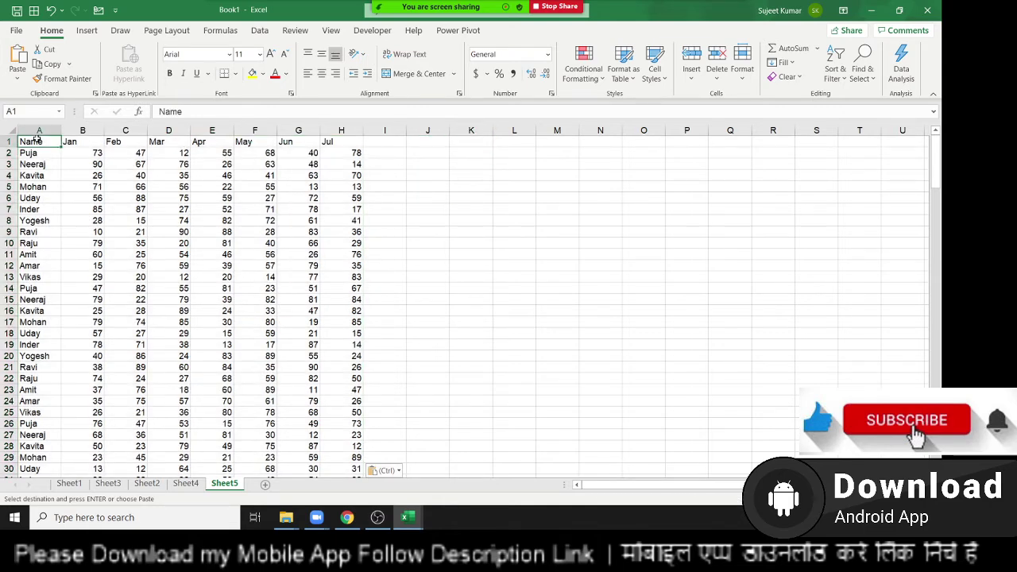
key(ctrl+shift+Right)
key(Right)
key(ctrl+shift+Right)
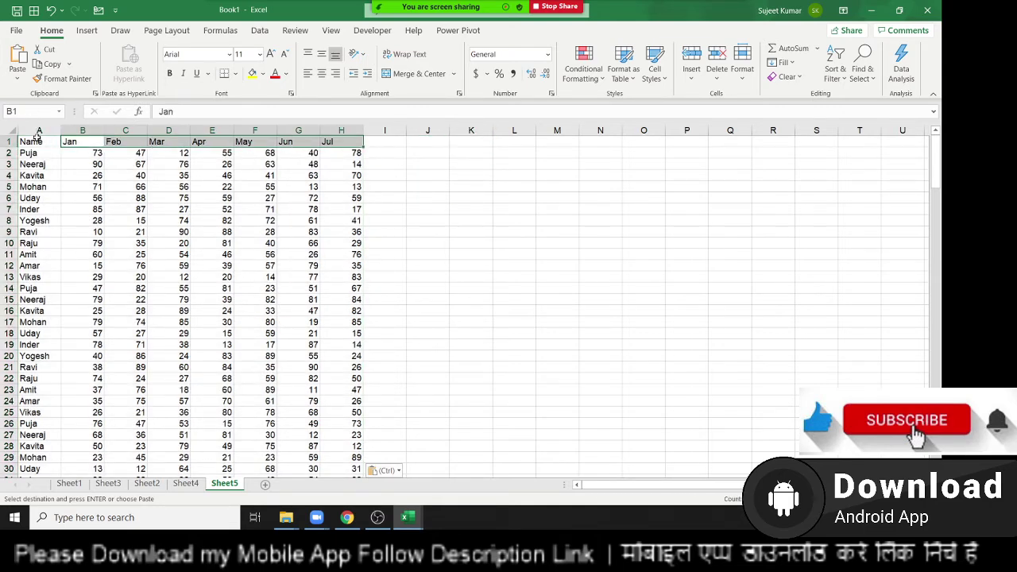
key(ctrl+c)
key(ctrl+v)
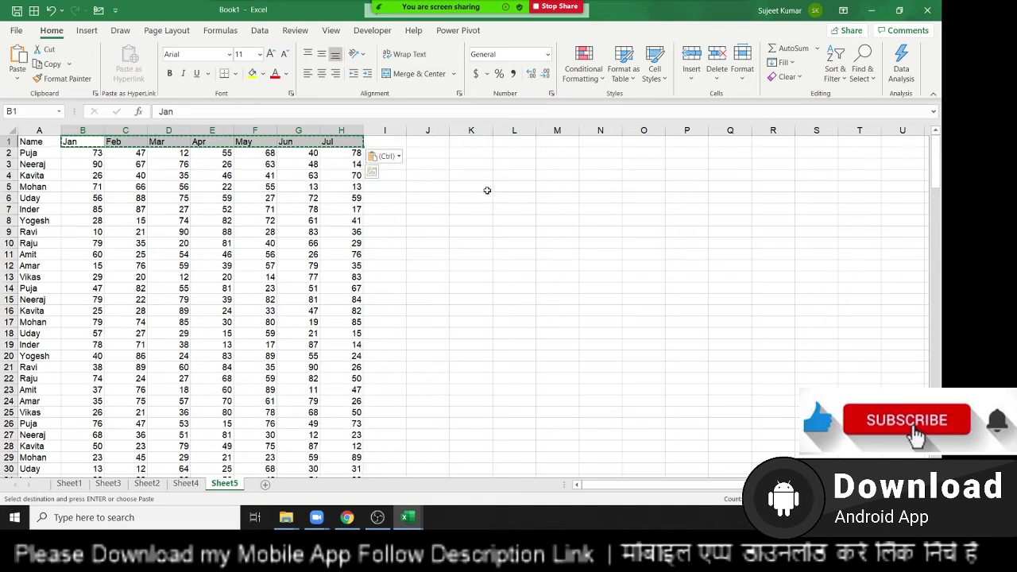
click(501, 188)
key(ctrl+v)
key(Escape)
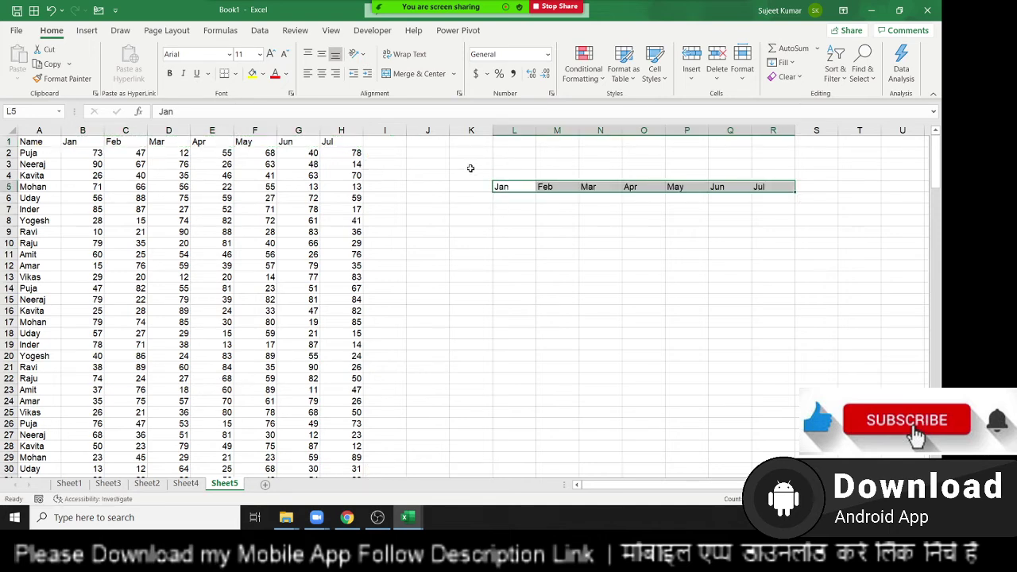
Enter 'Sr No' in K5, 'Name' in K2 and 'Puja' in L2.
double_click(476, 190)
text(Sr)
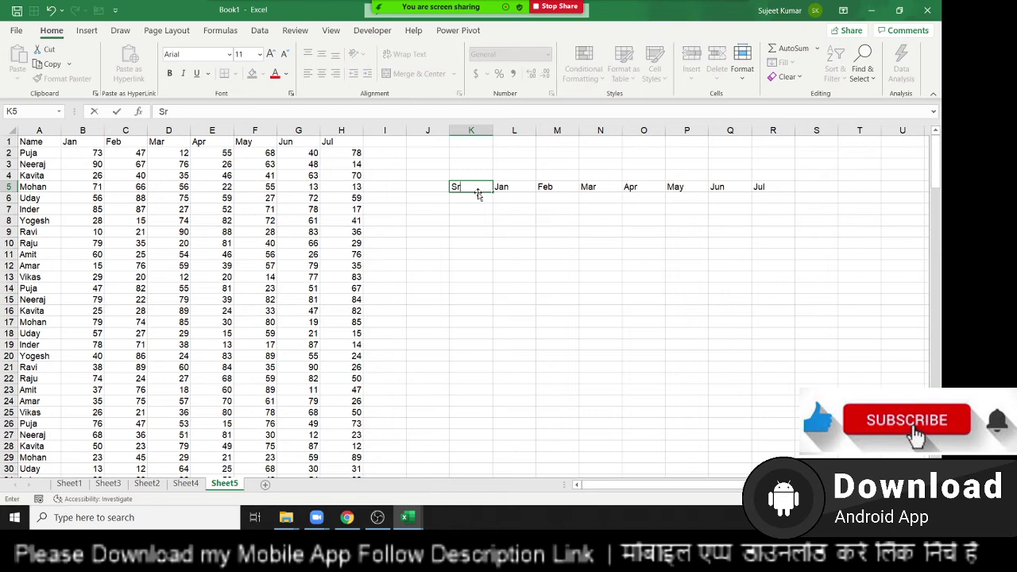
text( No)
key(Tab)
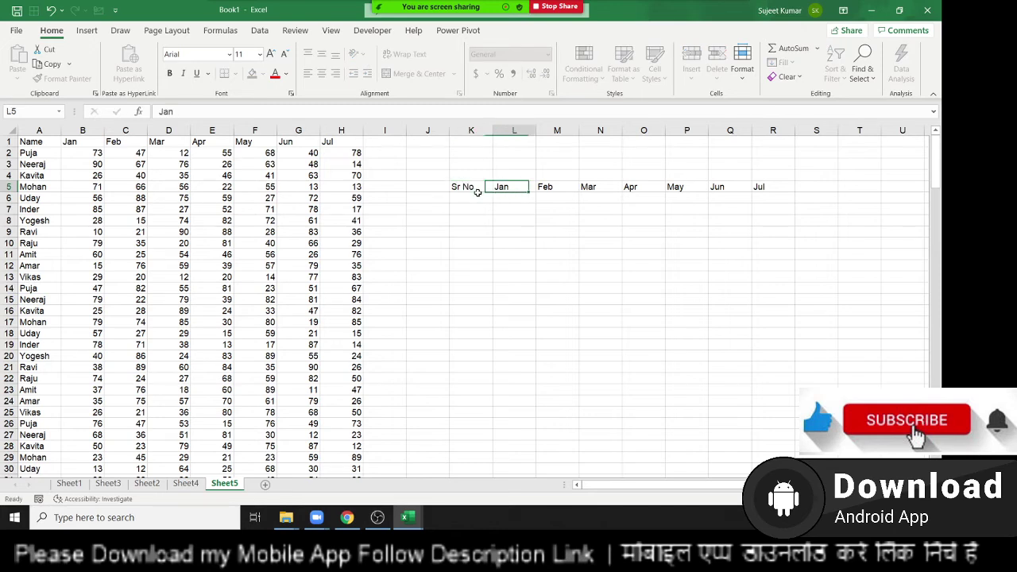
key(Up)
key(Up)
key(Up)
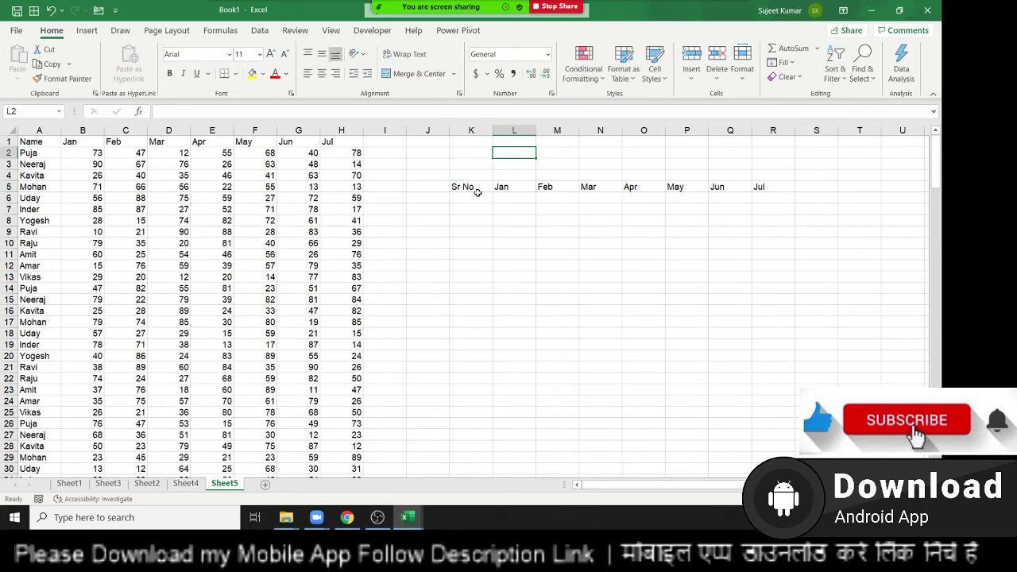
key(Left)
text(Name)
key(Return)
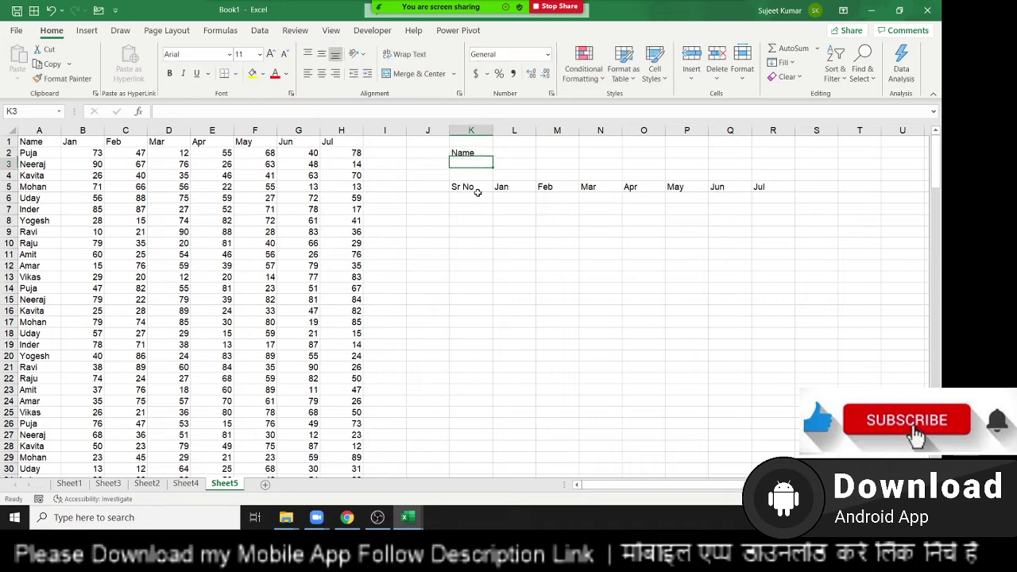
key(Up)
key(Right)
text(Puj)
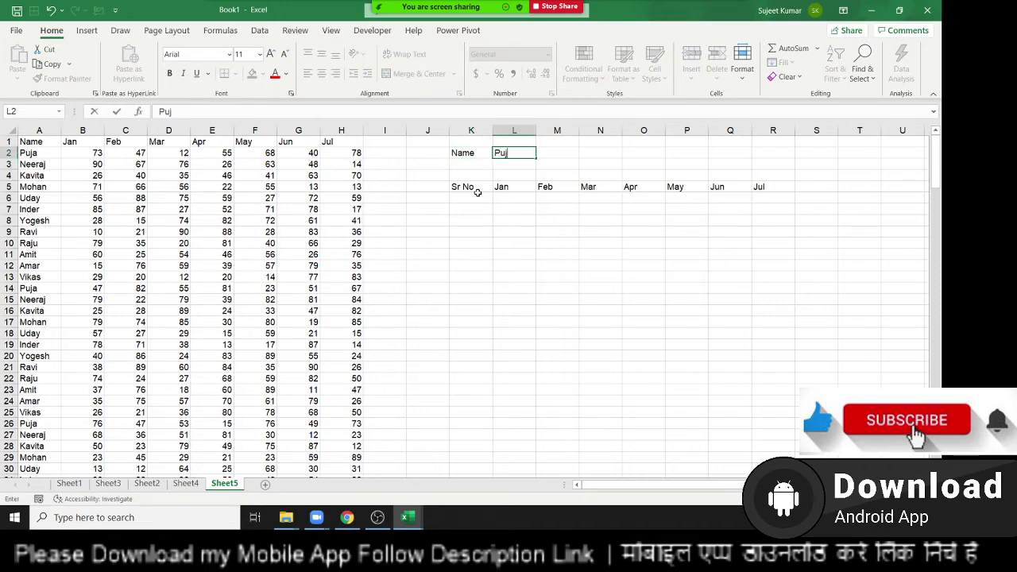
text(a)
key(Return)
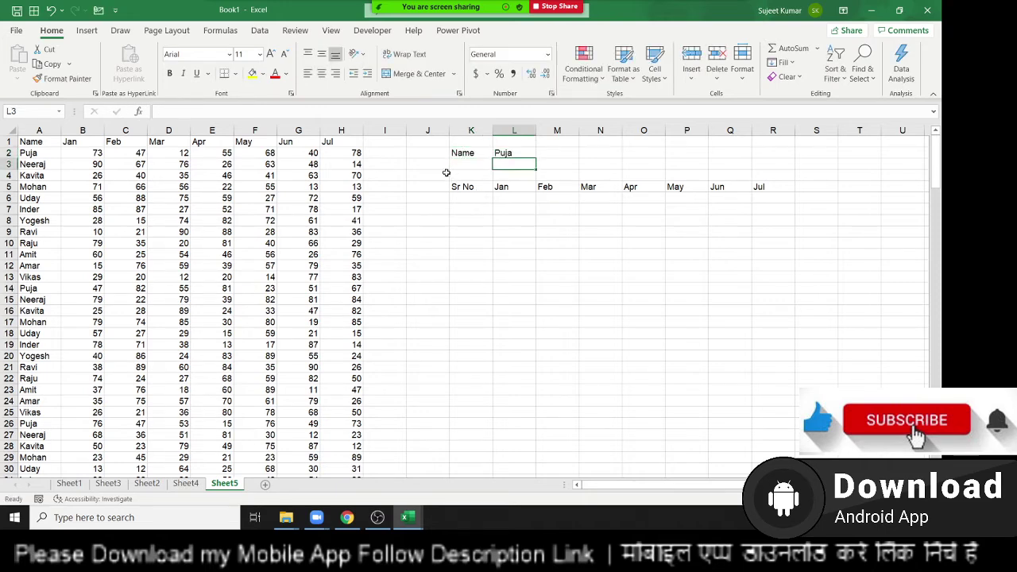
Insert a blank column A before the Name column.
drag(32, 153, 31, 333)
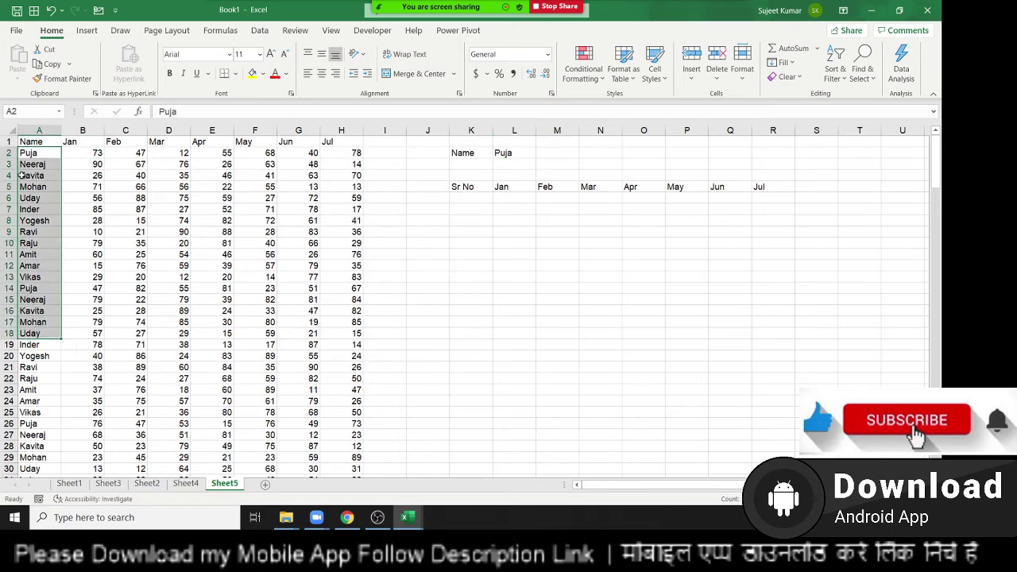
click(39, 131)
key(ctrl+shift+equal)
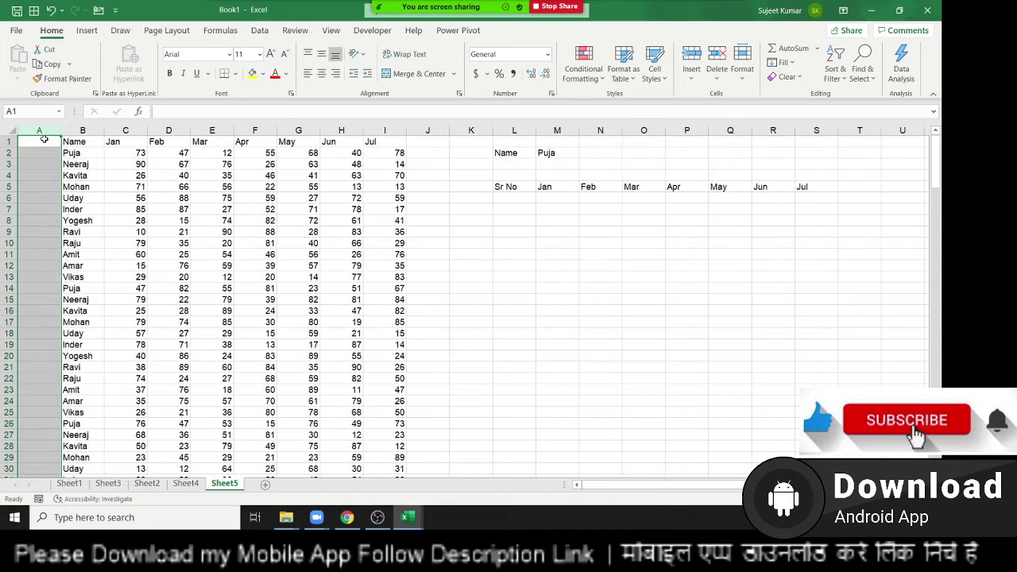
key(Down)
Enter a trial =COUNTIF(B:B,B2) formula in A2.
text(=)
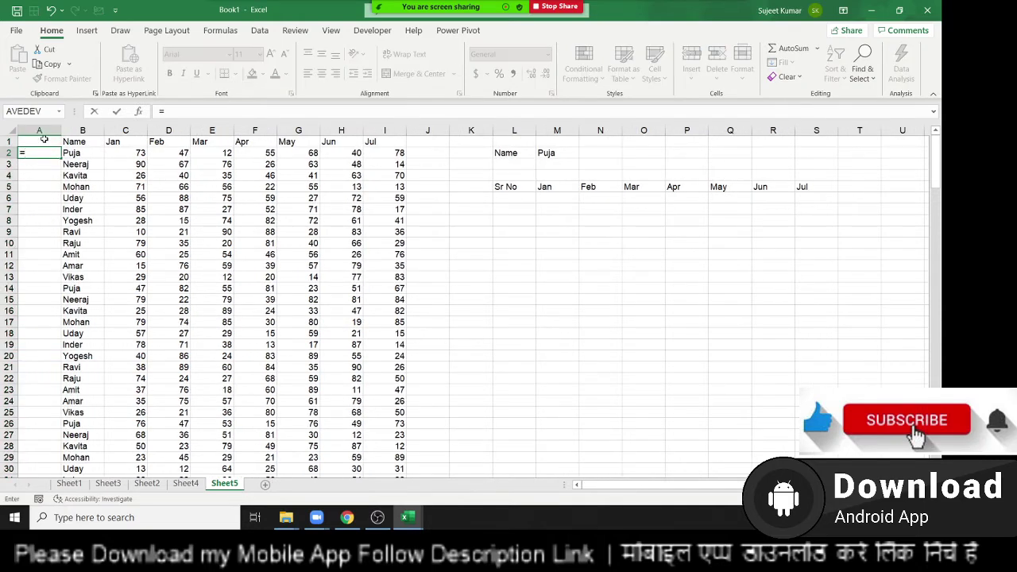
text(cou)
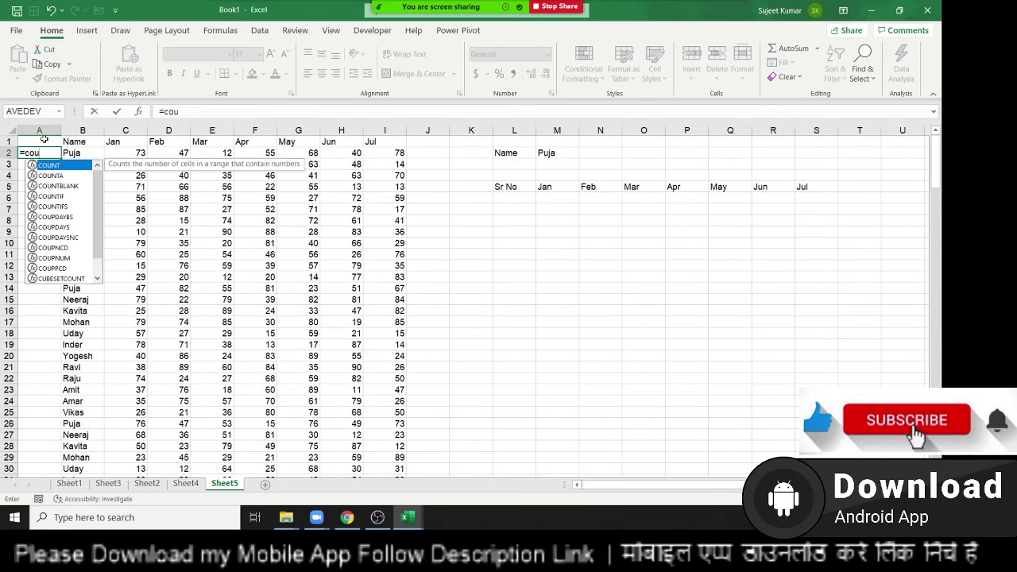
key(Down)
key(Down)
key(Down)
key(Tab)
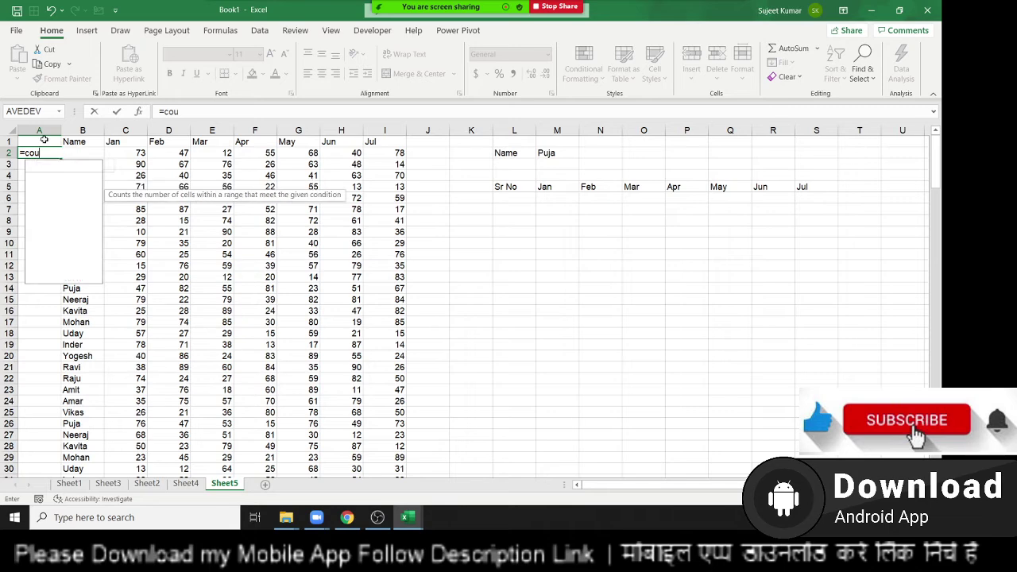
key(Right)
key(ctrl+space)
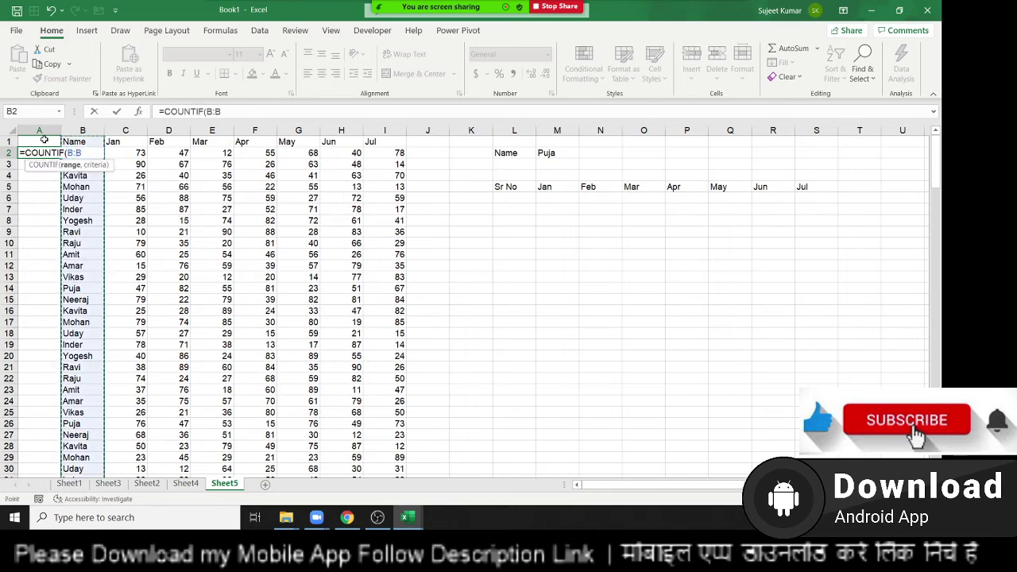
text(,)
key(Right)
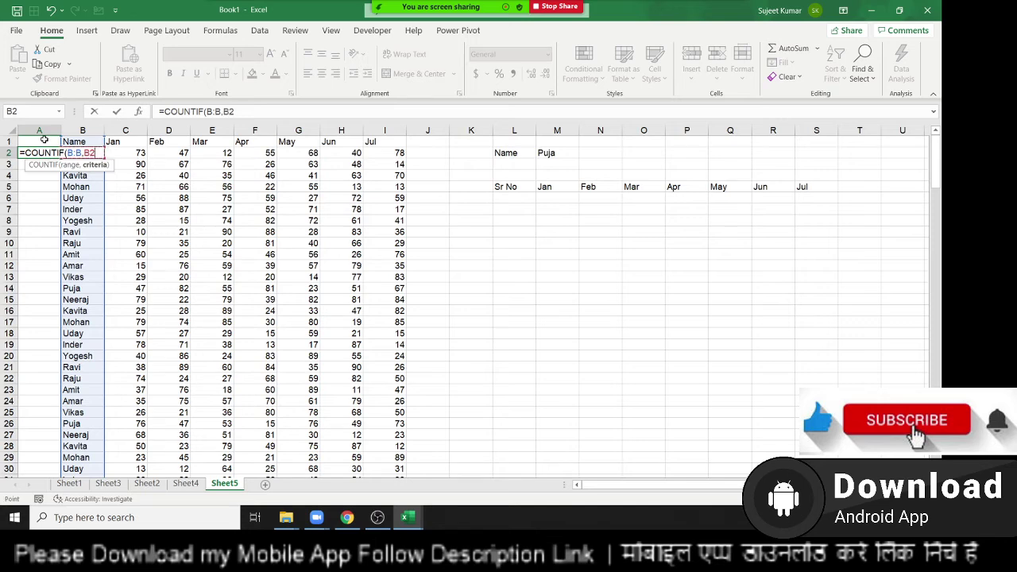
key(Return)
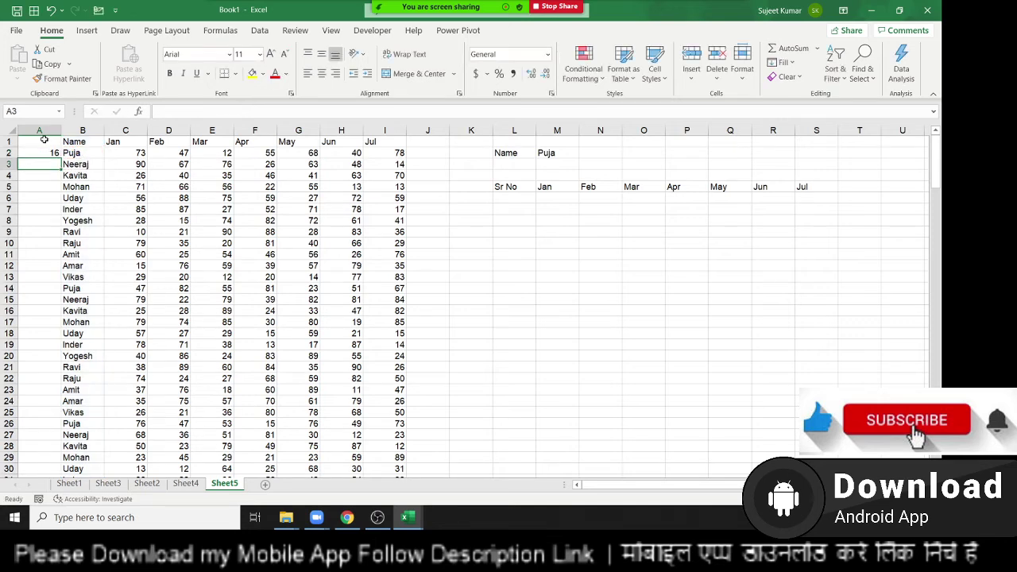
Fill the trial formula down A2:A15 and check Puja's counts of 1 and 2.
key(Up)
key(shift+Down)
key(shift+Down)
key(shift+Down)
key(shift+Down)
key(shift+Down)
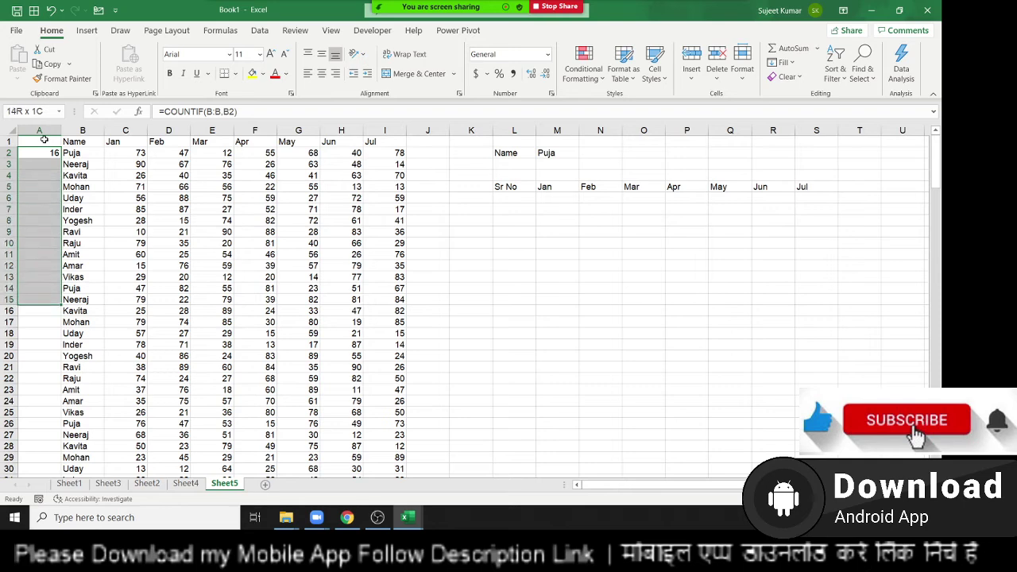
key(ctrl+d)
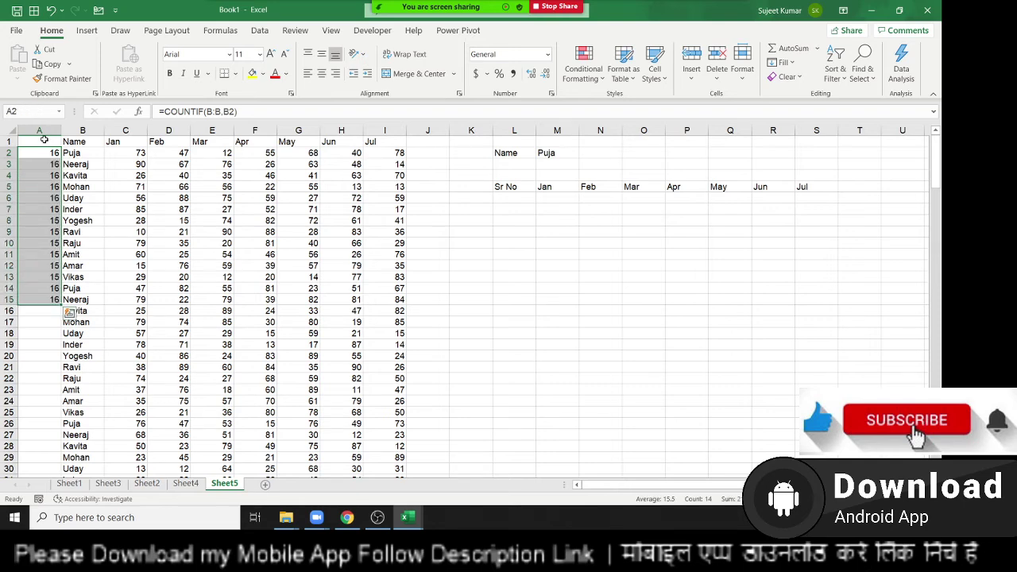
key(Down)
key(Up)
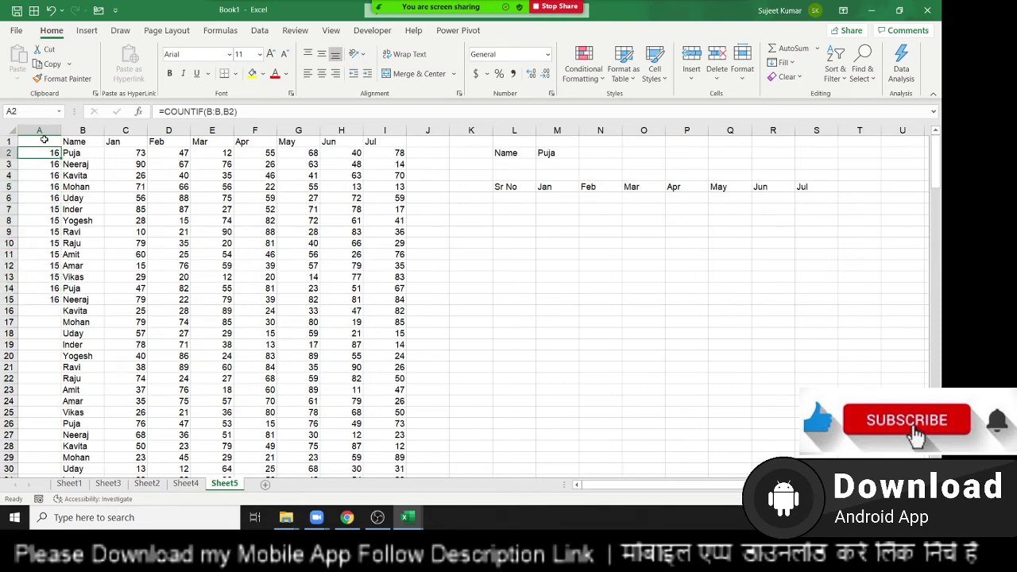
key(F2)
key(Return)
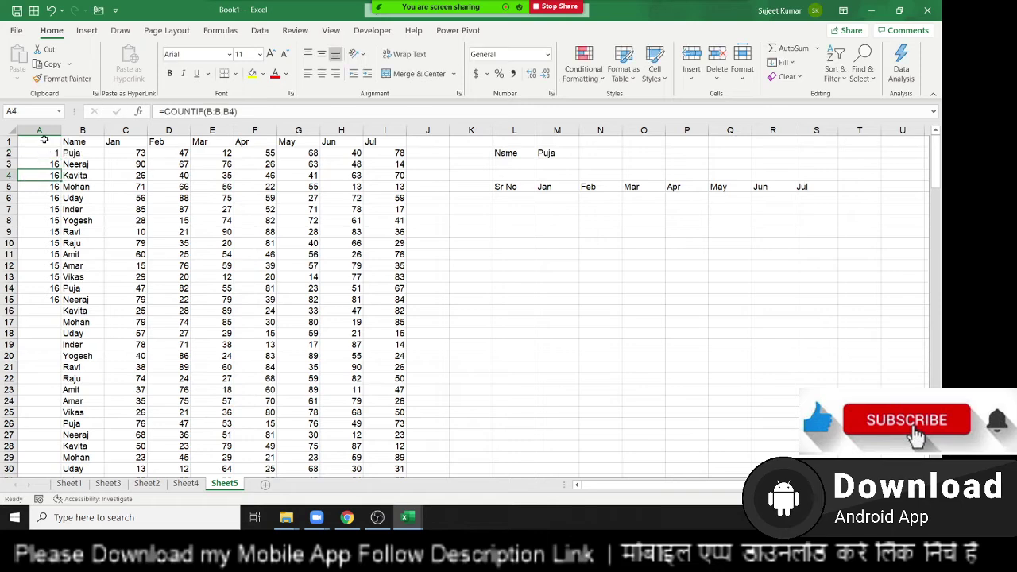
key(Down)
key(Down)
key(Down)
key(F2)
key(Return)
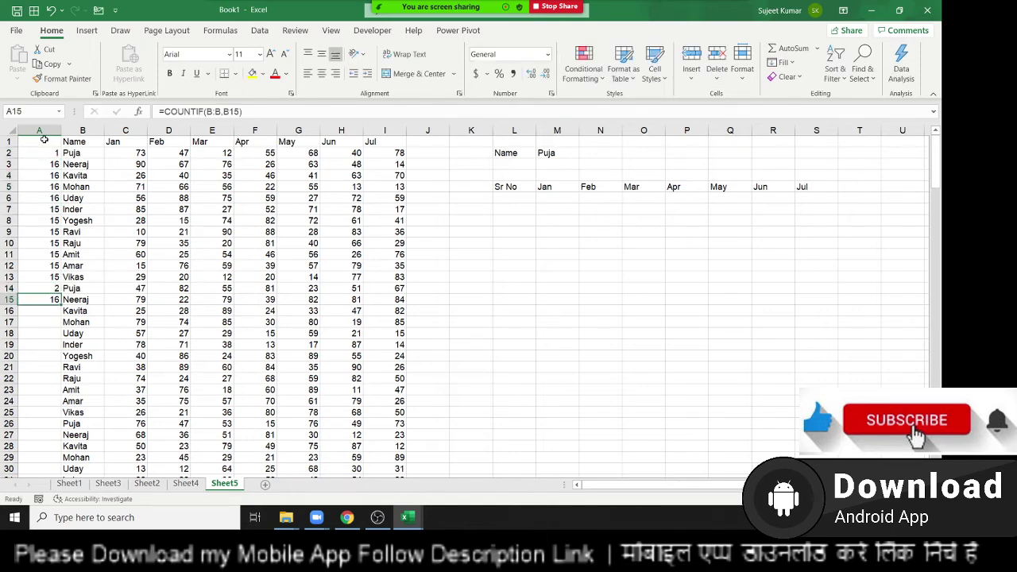
key(Down)
key(Down)
key(Down)
Clear the trial values from A2:A15.
key(Up)
key(Up)
key(Up)
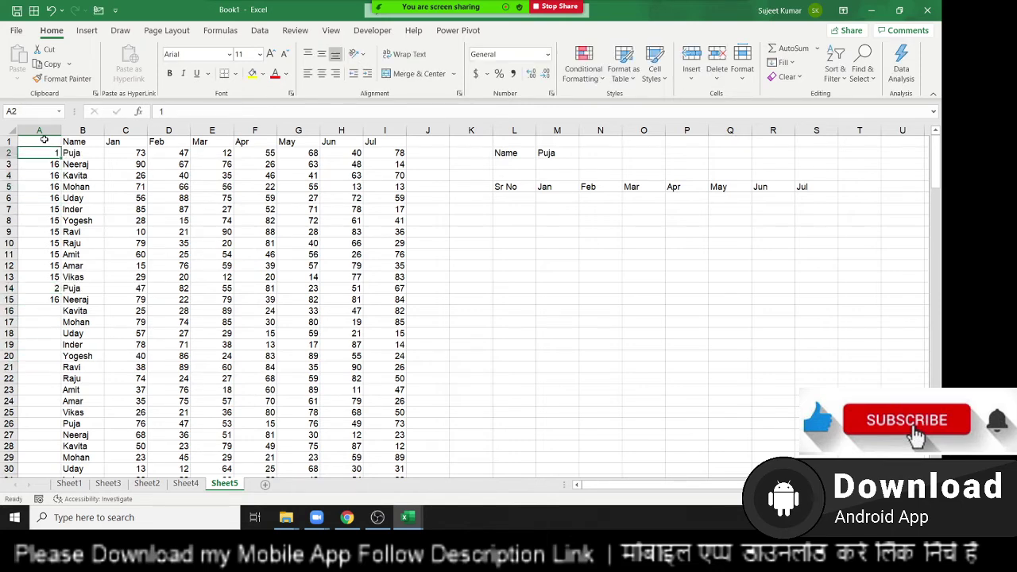
key(ctrl+shift+Up)
key(Delete)
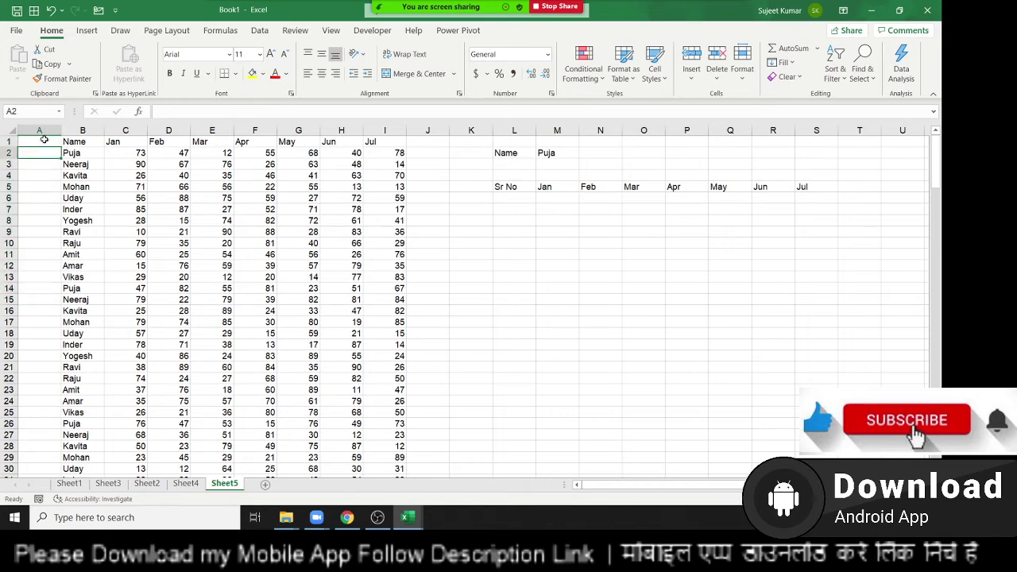
Enter =COUNTIF(B2:B2,B2) in A2.
text(=)
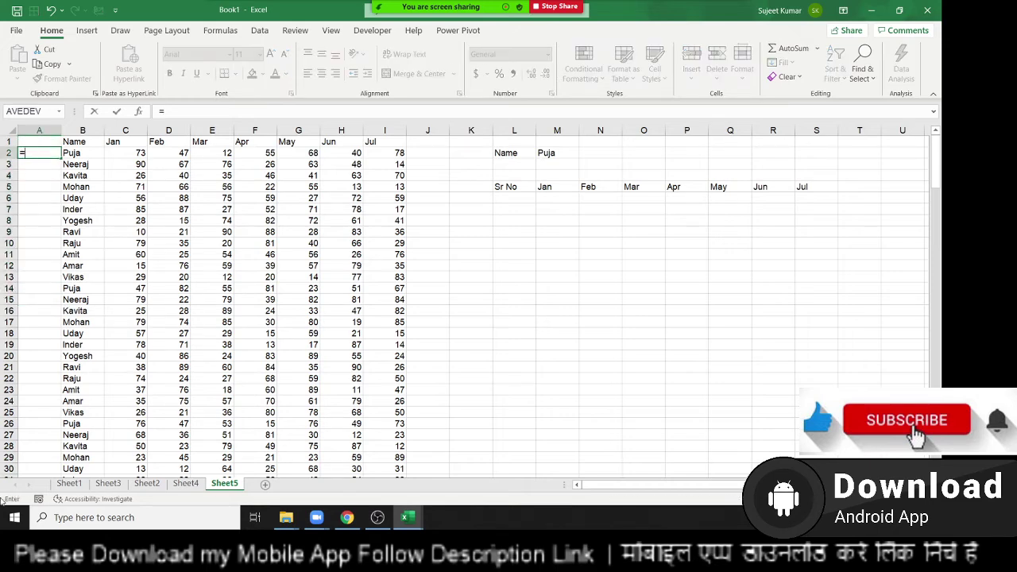
text(cou)
key(Down)
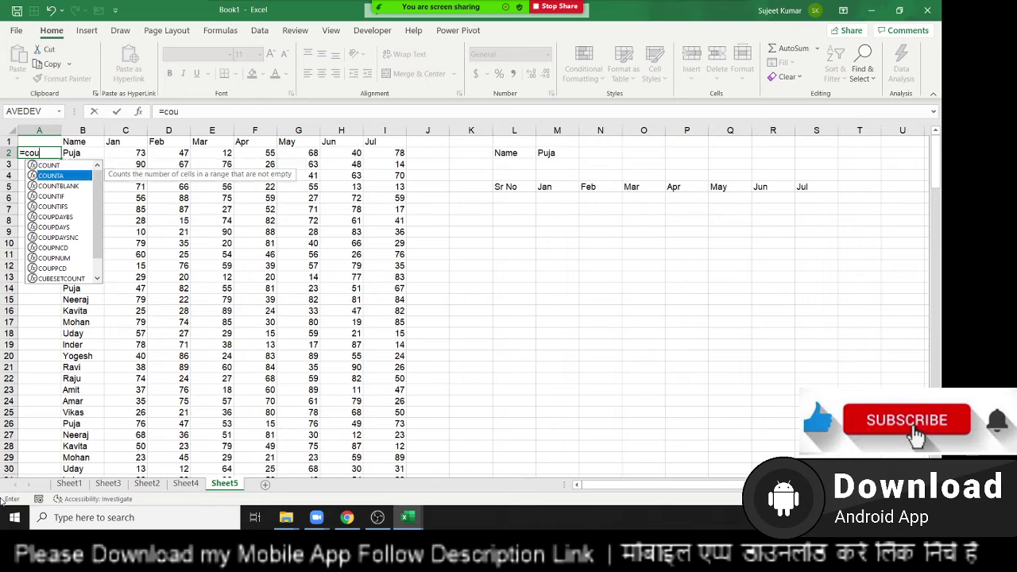
key(Down)
key(Down)
key(Tab)
key(Right)
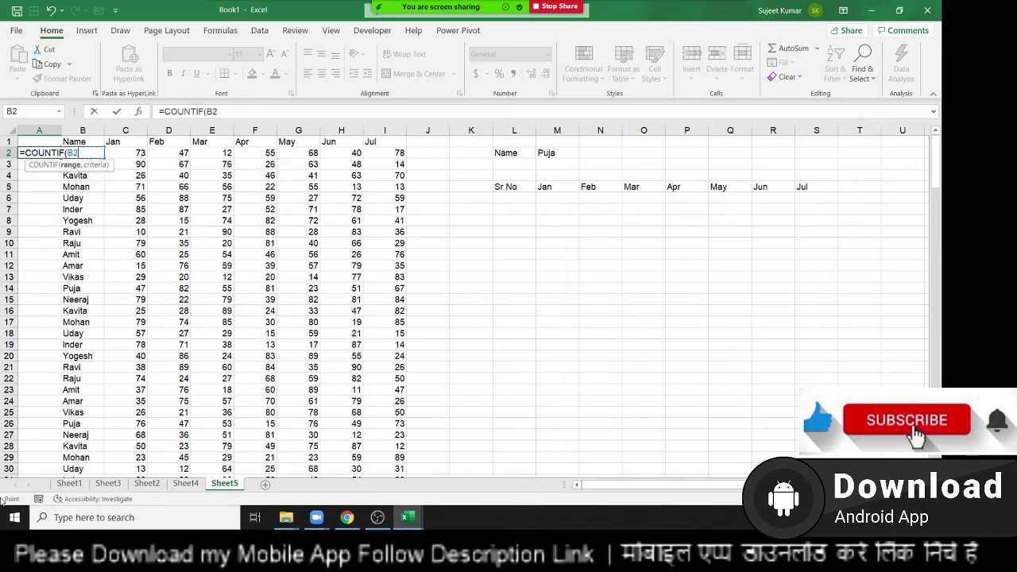
key(F8)
text(:B2,)
text(b)
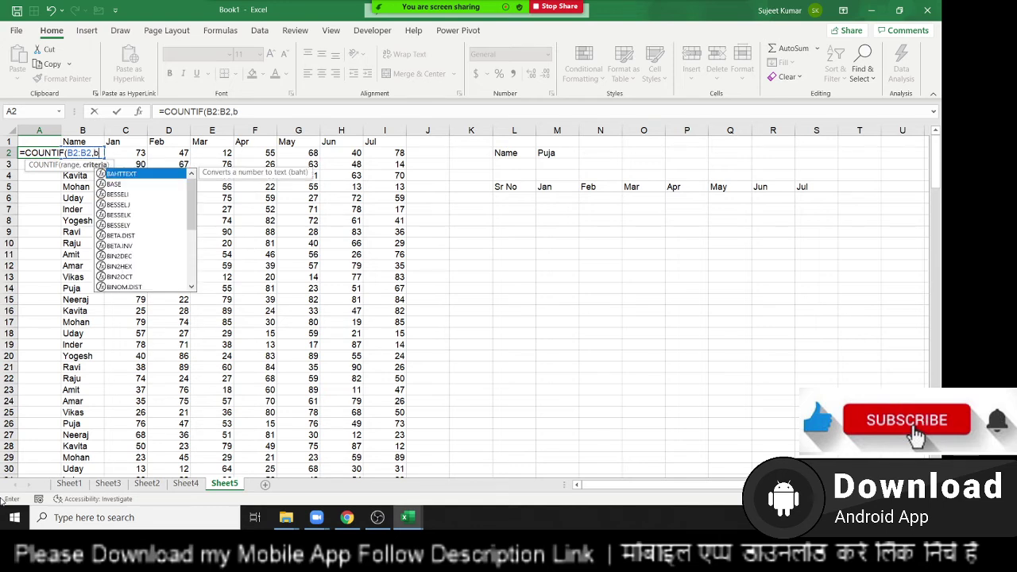
text(2))
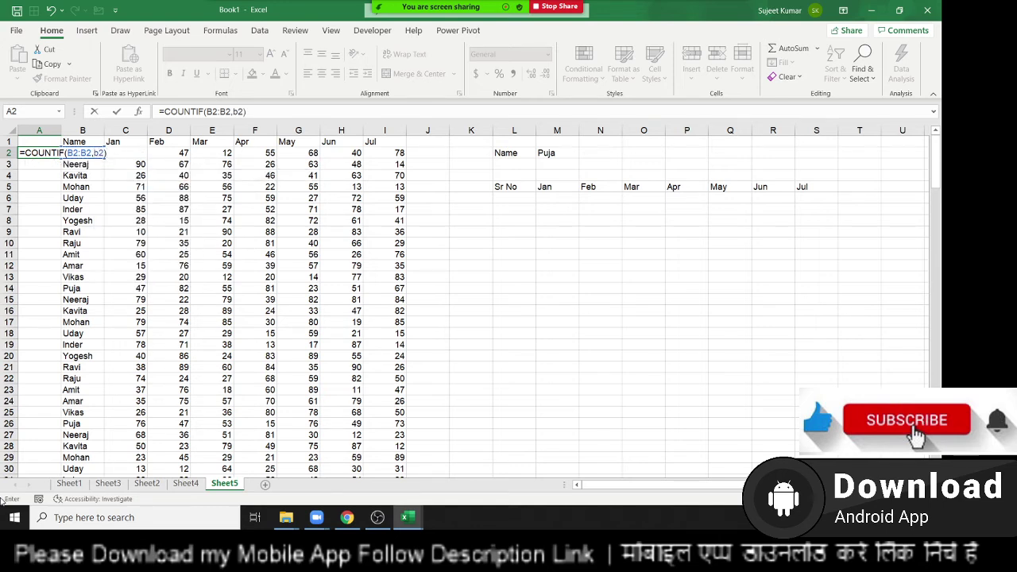
key(ctrl+Return)
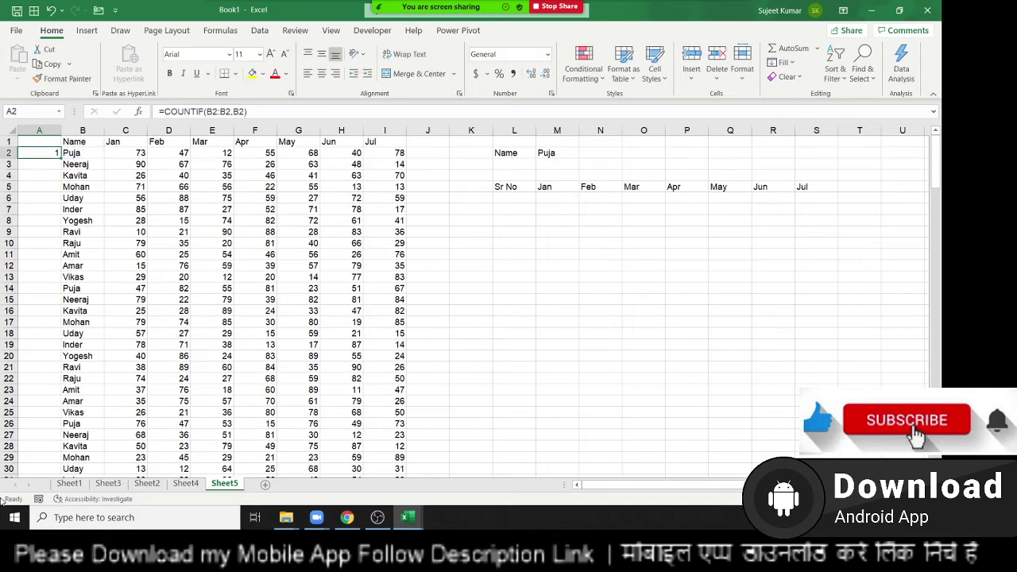
Lock the range start with F4 so A2 reads =COUNTIF($B$2:B2,B2).
key(F2)
key(Left)
key(Left)
key(Left)
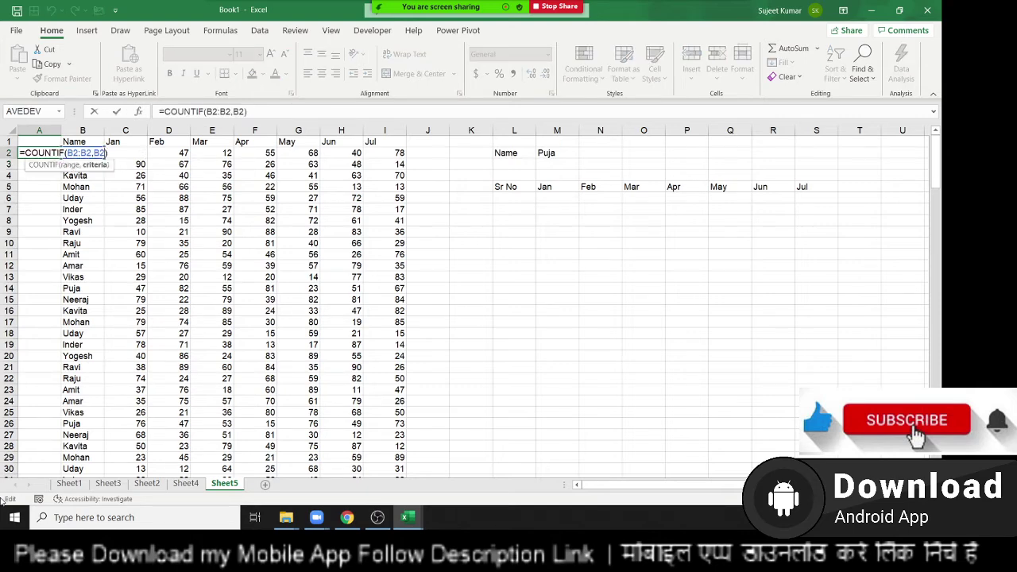
key(Left)
key(Left)
key(Left)
key(F4)
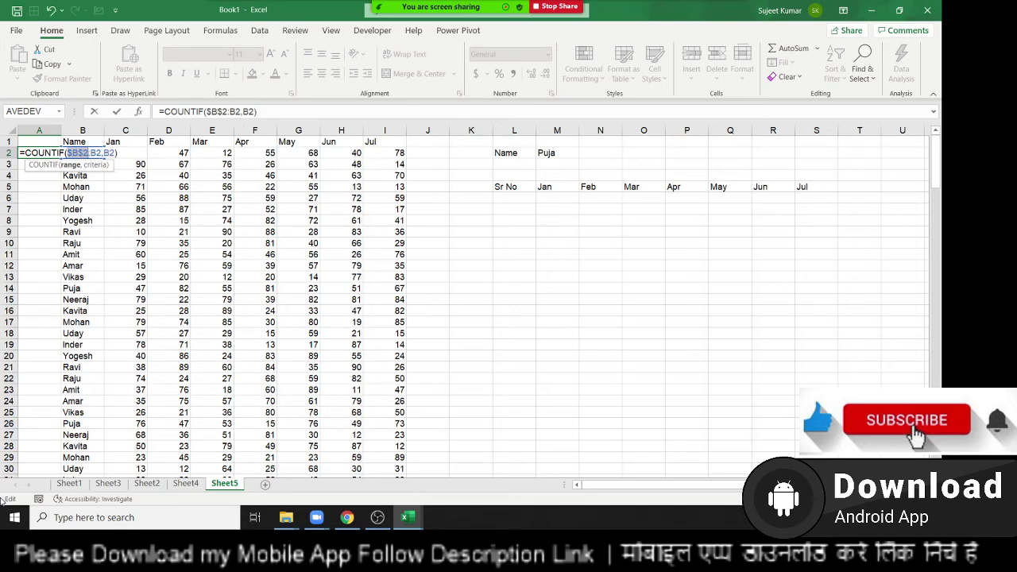
key(ctrl+Return)
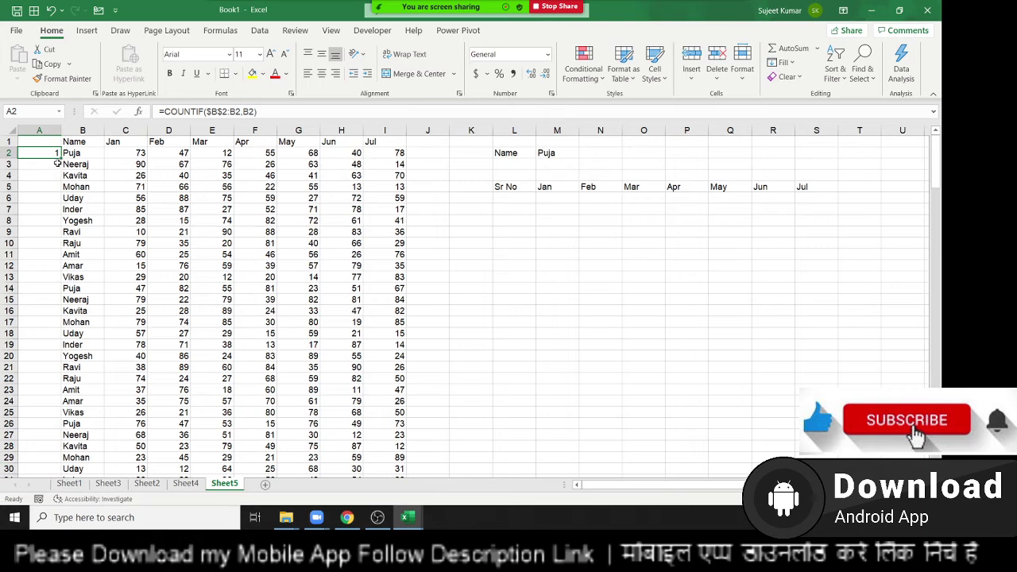
Fill the running-count formula down column A to the last data row.
double_click(62, 159)
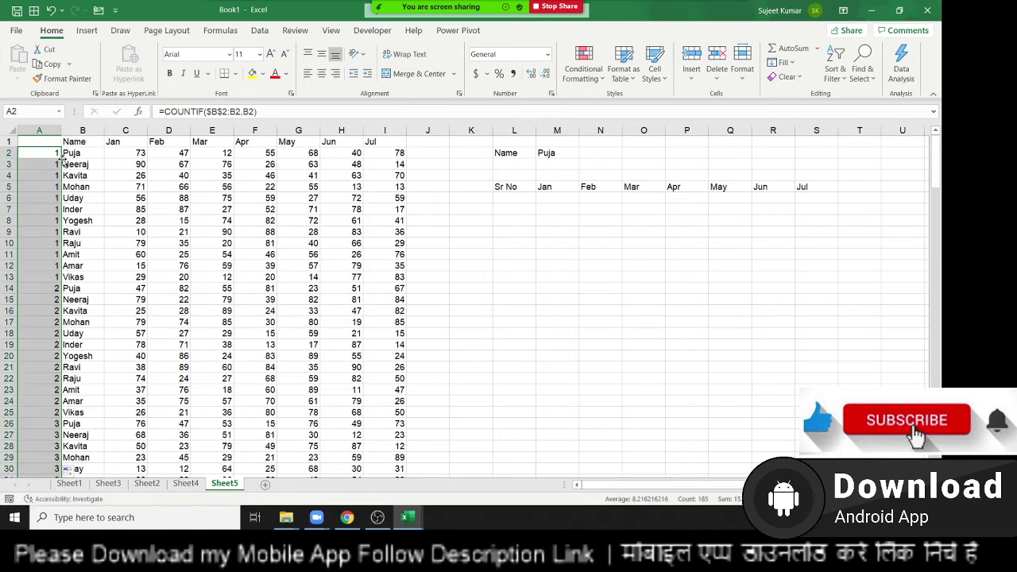
click(62, 157)
key(shift+Down)
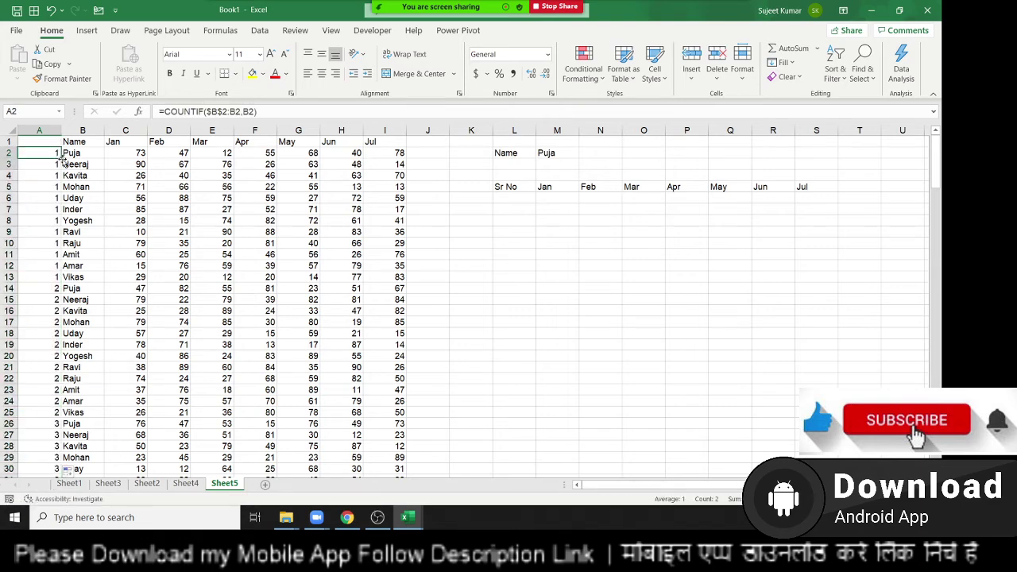
key(shift+Down)
key(shift+Down)
key(shift+Down)
key(shift+Down)
key(shift+Down)
key(shift+Down)
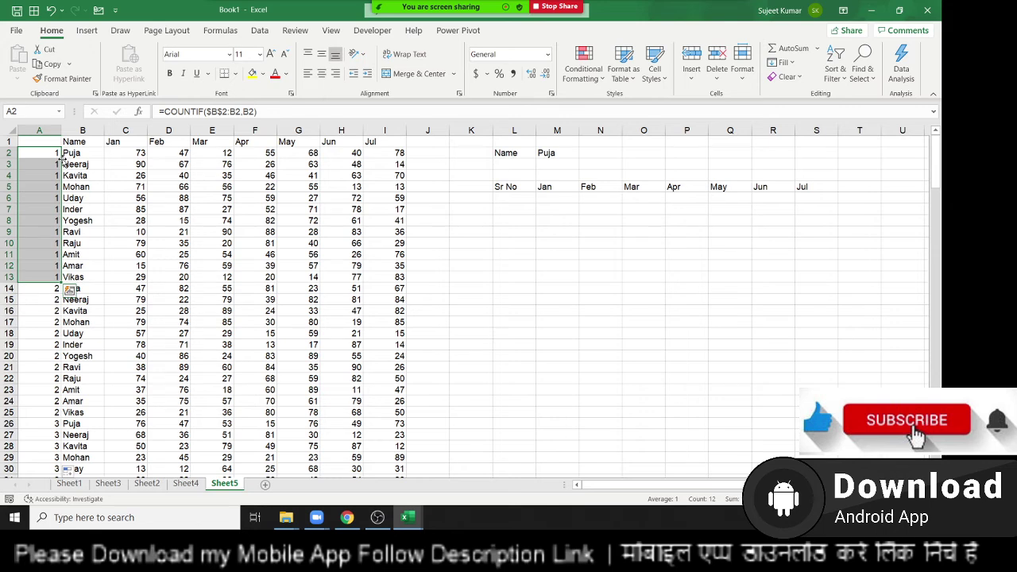
Rewrite A2 as =COUNTIF($B$2:B2,B2)&"-"&B2 to build keys like 1-Puja.
click(63, 161)
click(61, 158)
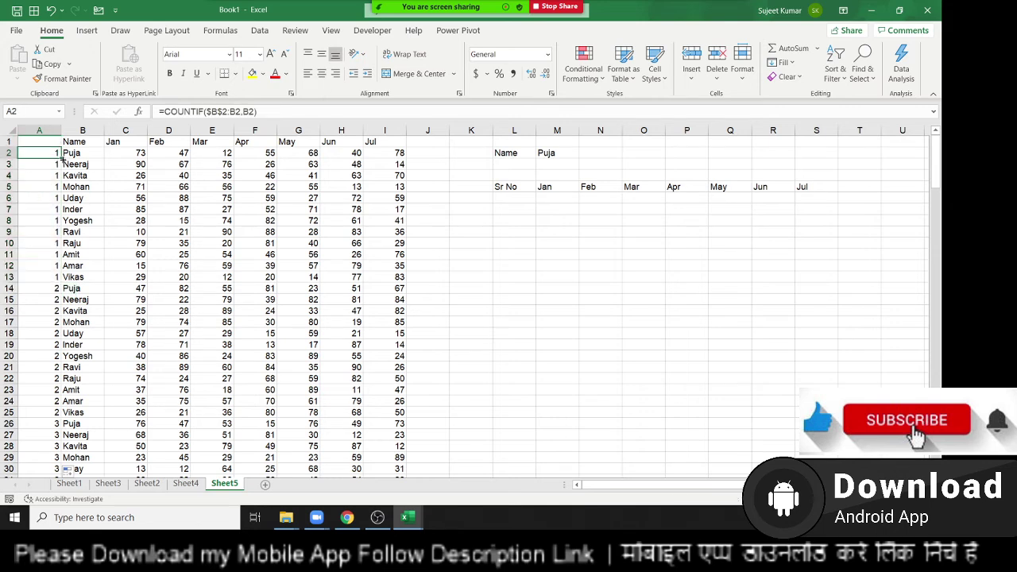
click(266, 111)
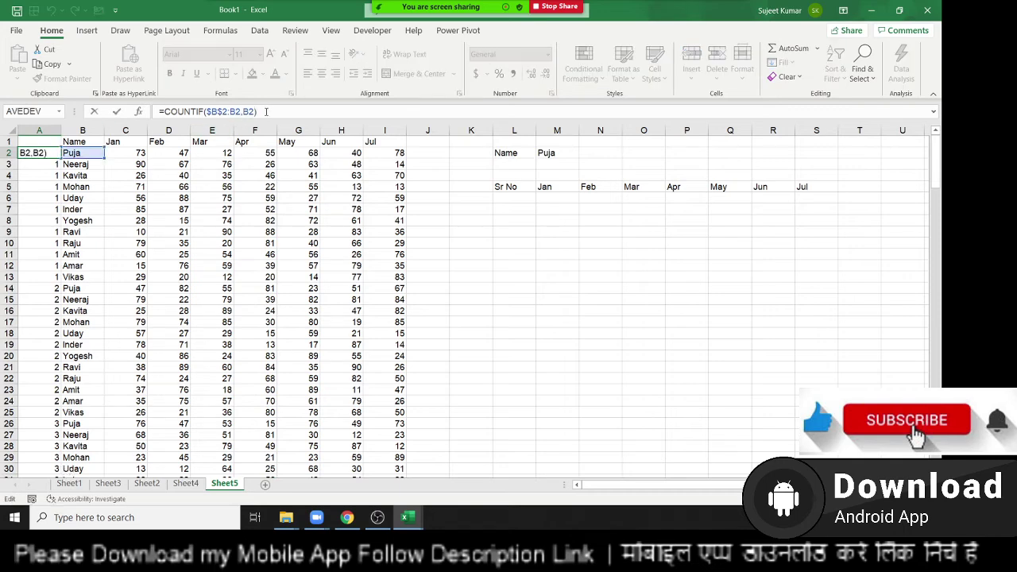
text(&)
text("-)
text(&)
click(88, 152)
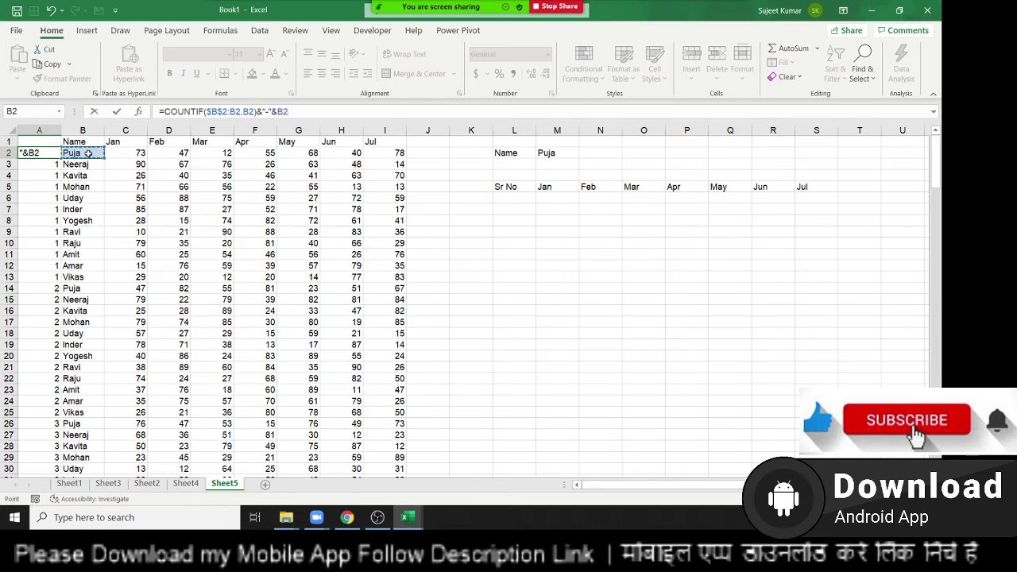
key(Return)
Fill the key formula down the whole of column A.
click(47, 152)
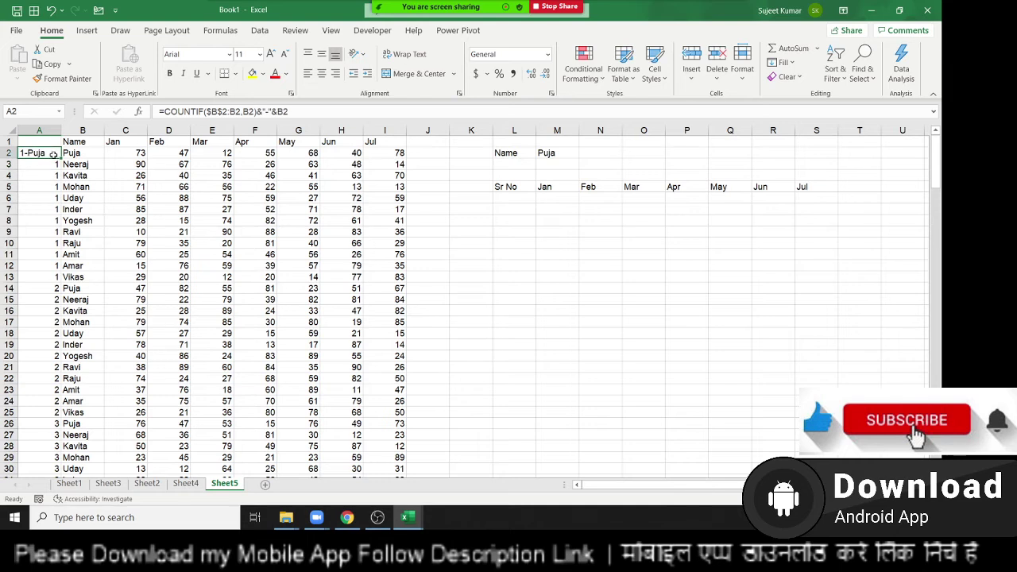
double_click(60, 158)
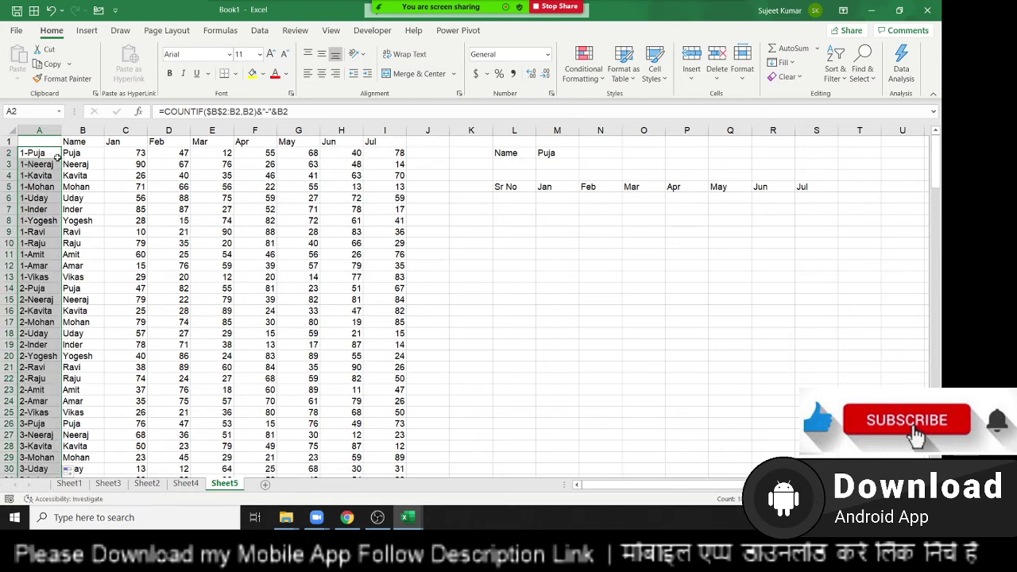
scroll(51, 223, down, 3)
scroll(48, 254, down, 6)
scroll(44, 289, down, 7)
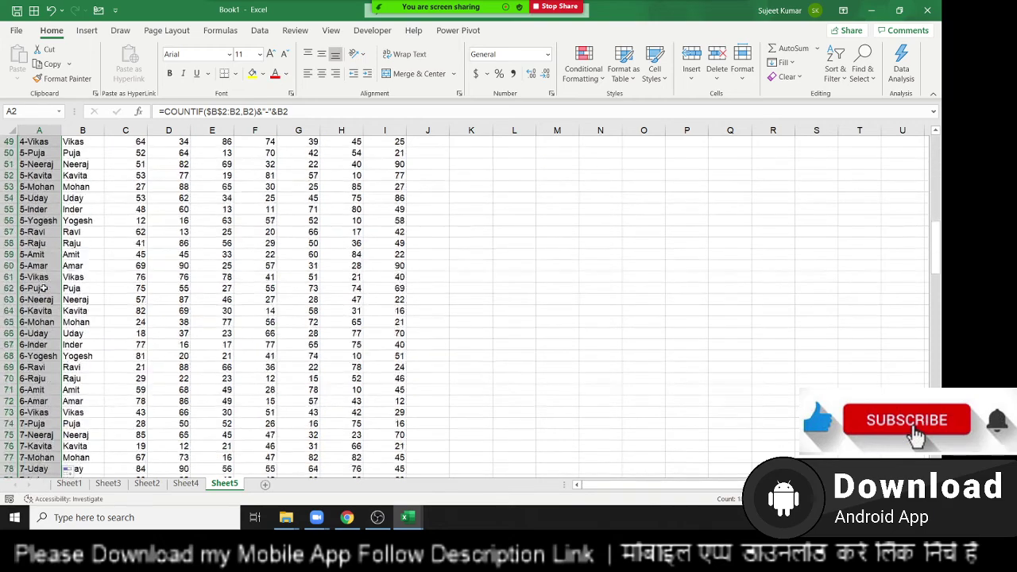
scroll(43, 288, up, 8)
scroll(46, 286, up, 5)
scroll(46, 284, up, 3)
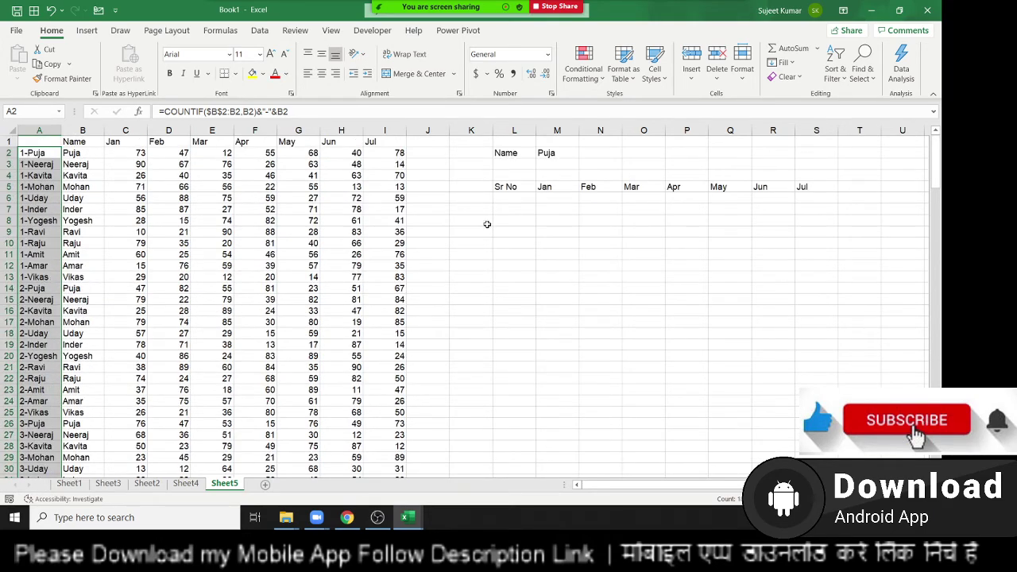
click(517, 197)
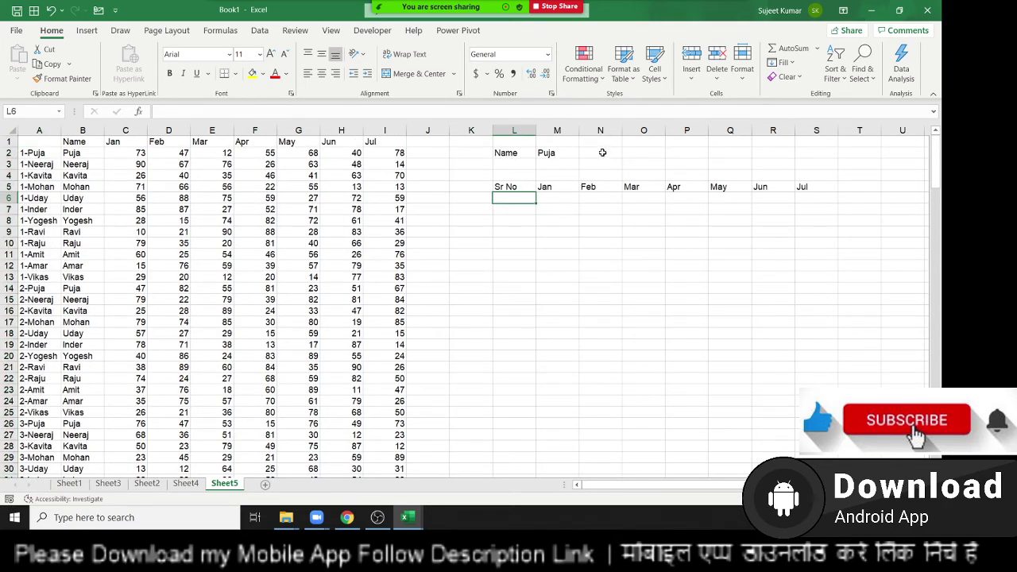
Enter =COUNTIF(B:B,M2) in N2 to count Puja's records, giving 16.
click(602, 153)
text(=coy)
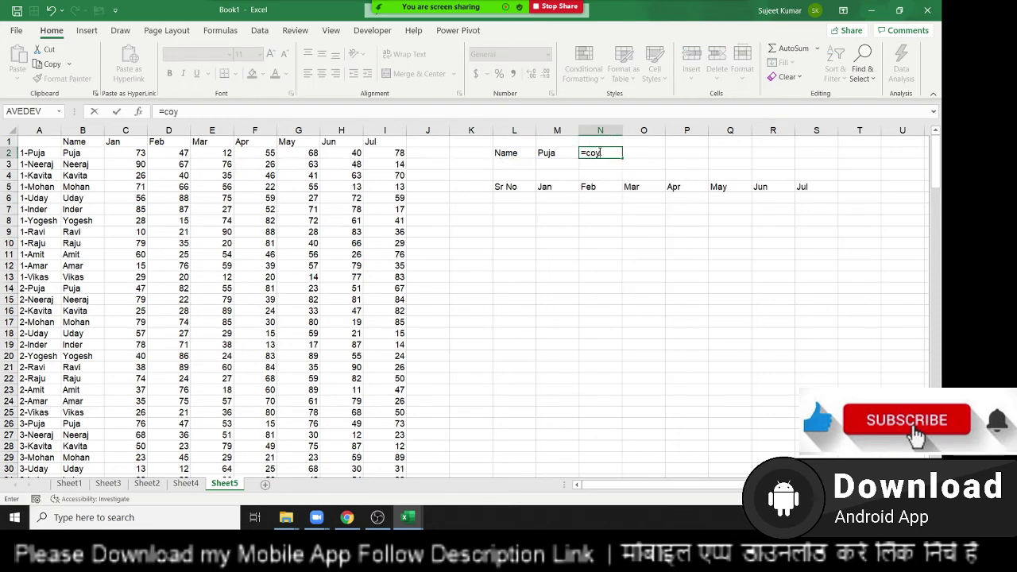
key(BackSpace)
text(n)
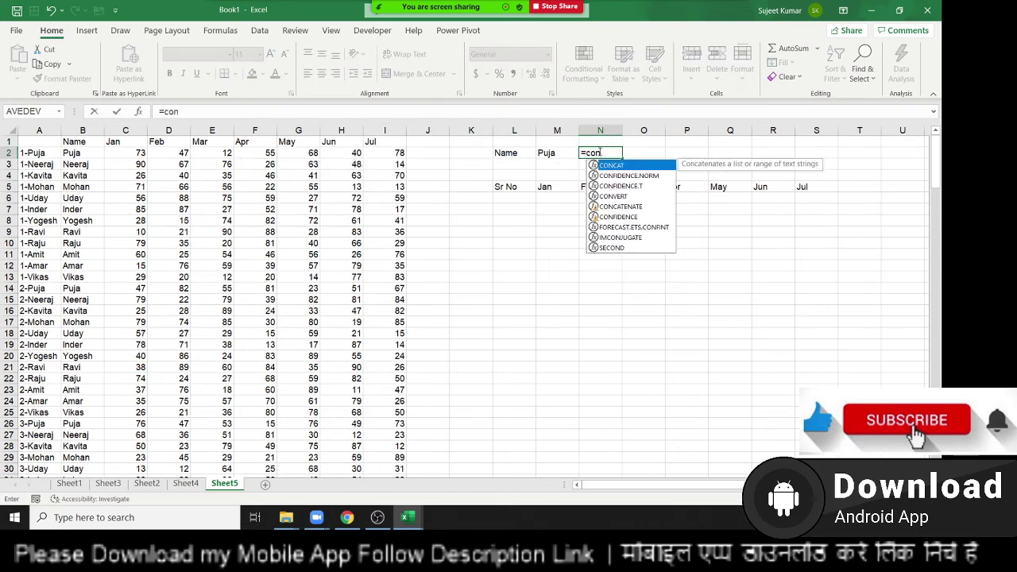
text(t)
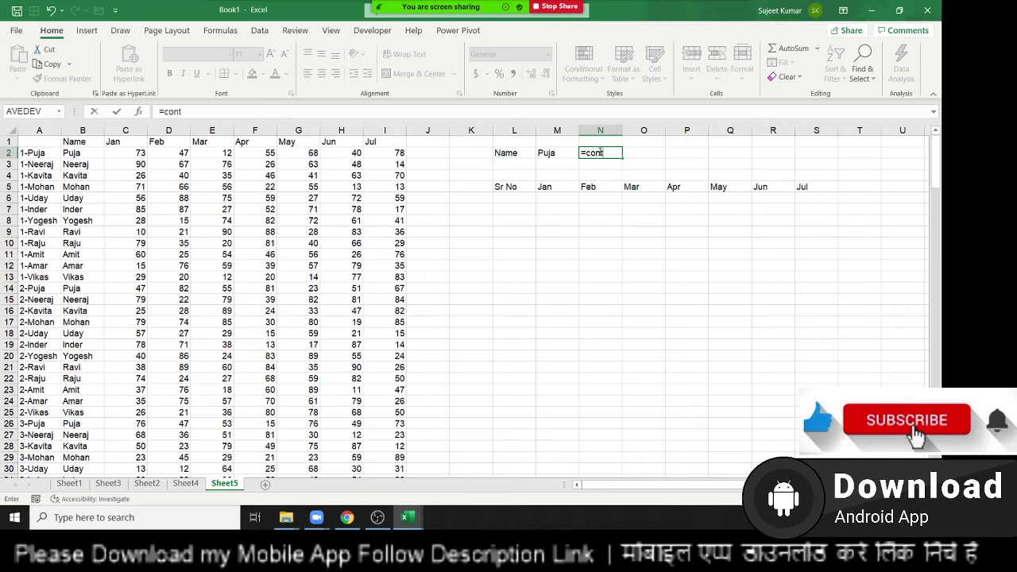
key(BackSpace)
key(BackSpace)
text(un)
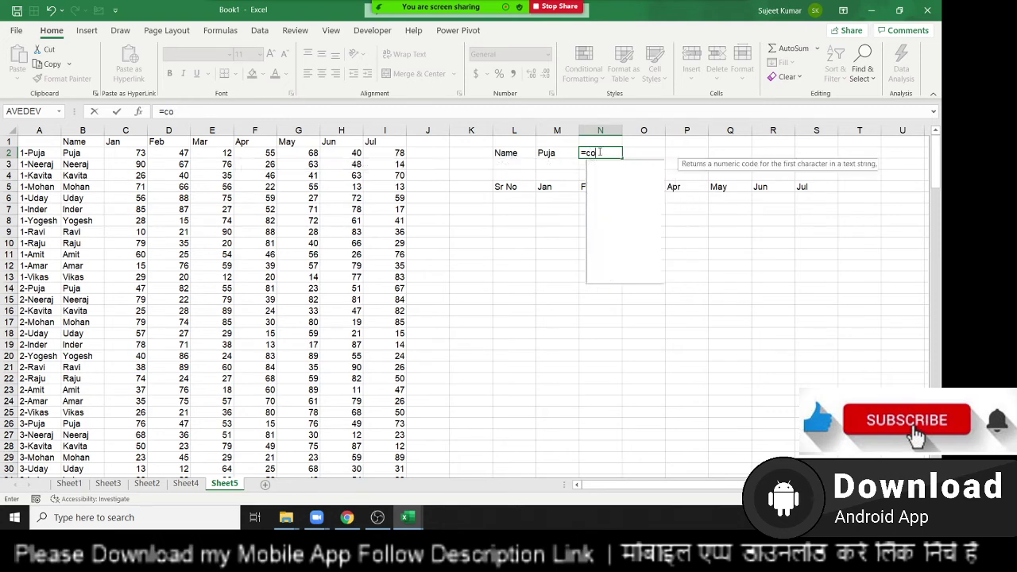
key(Down)
key(Down)
key(Down)
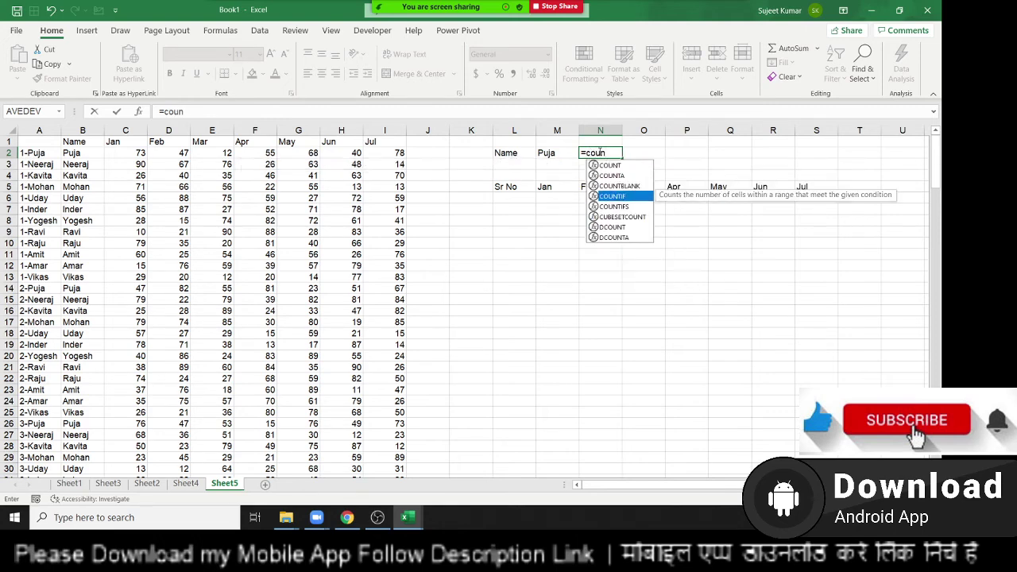
key(Tab)
key(Left)
key(Left)
key(Left)
key(Left)
key(Left)
key(ctrl+Left)
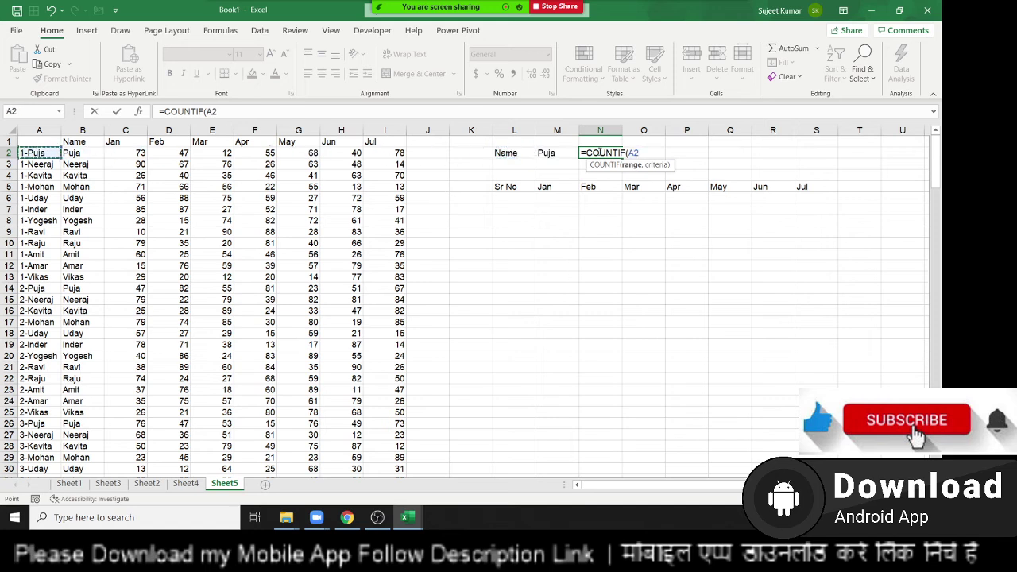
key(Right)
key(ctrl+space)
text(,)
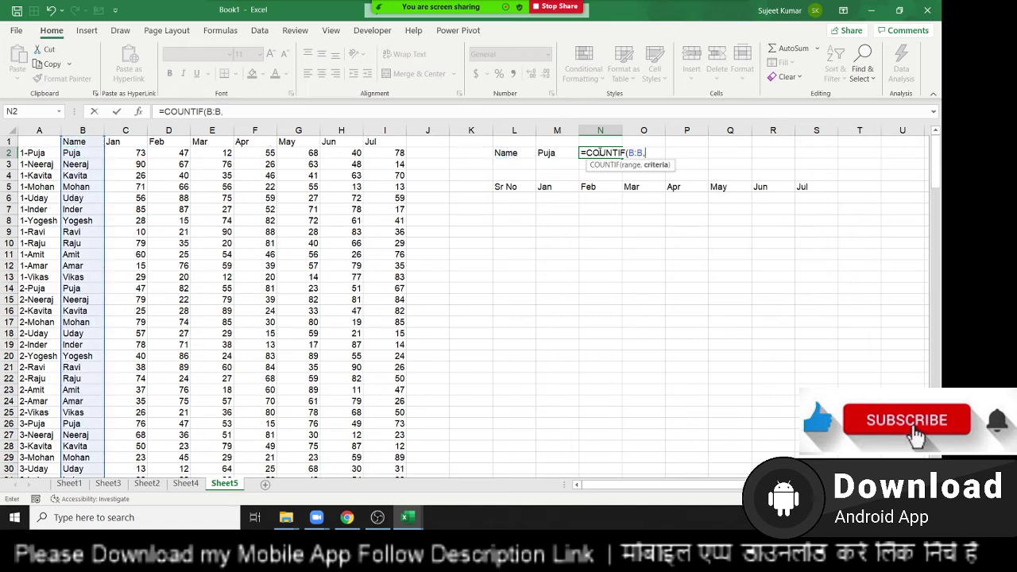
key(Left)
key(Return)
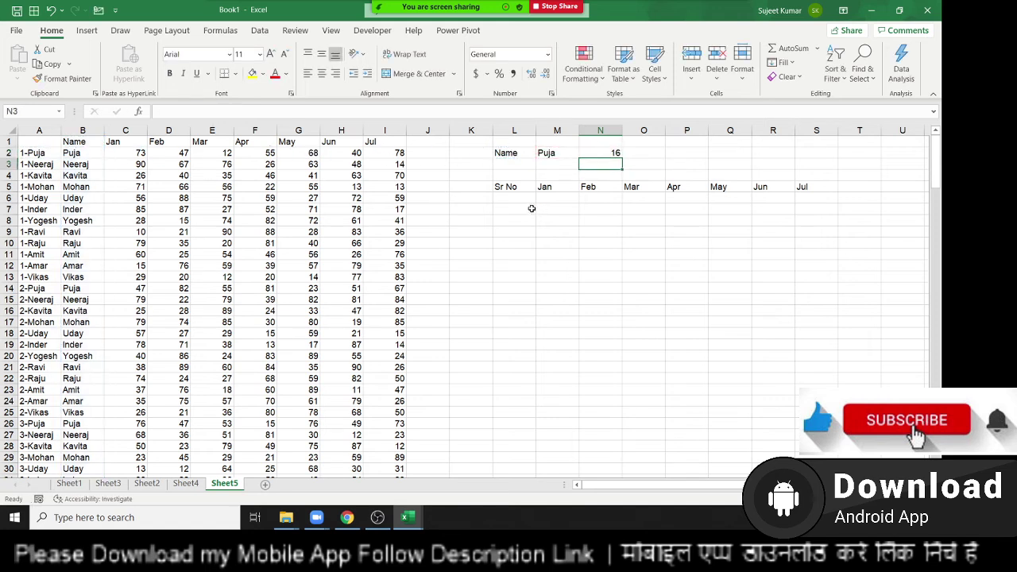
Put 1 in L6 and =IF(L6+1>N2,"",L6+1) in L7.
click(519, 201)
text(1)
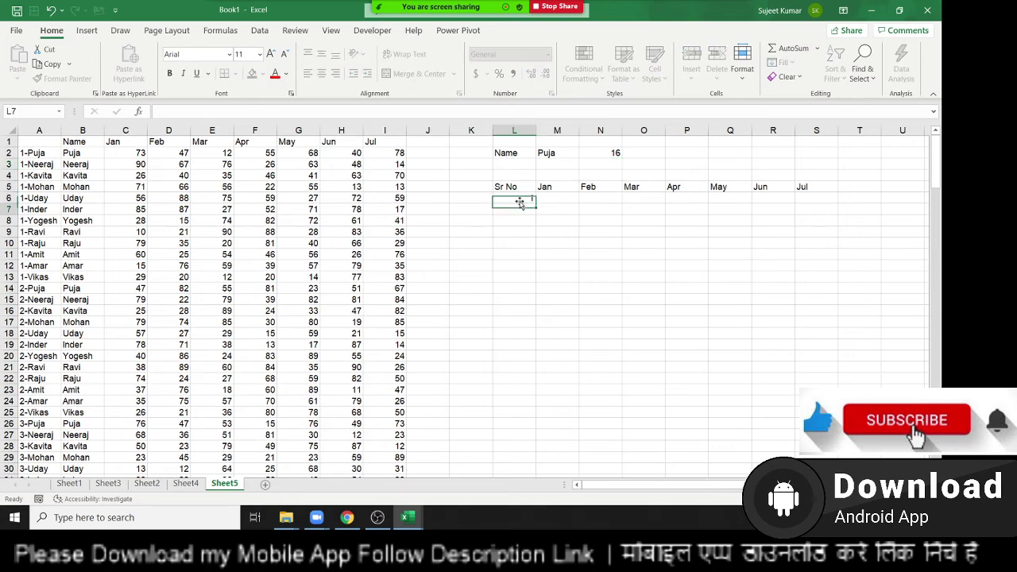
key(Return)
text(=IF)
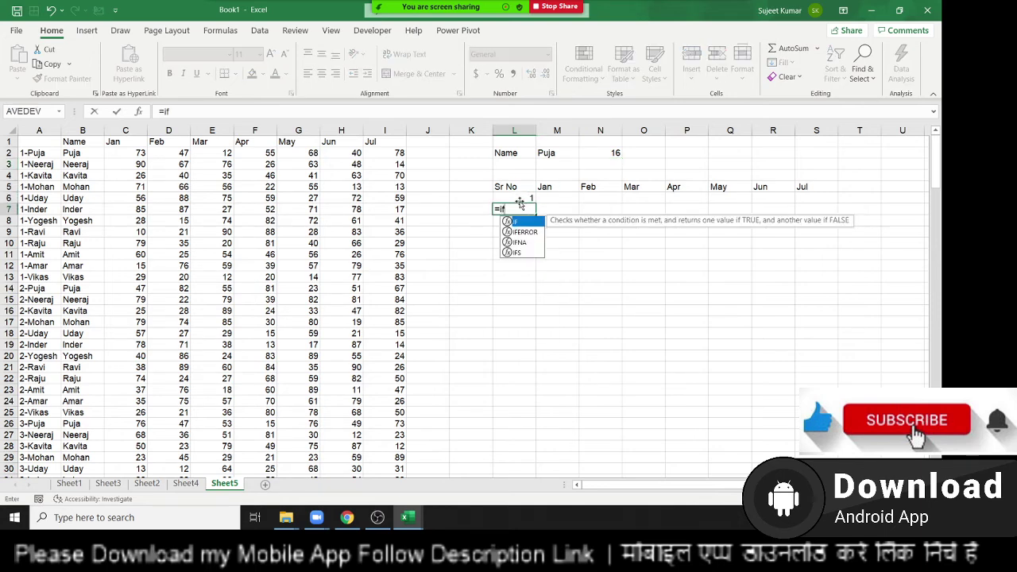
text(()
click(519, 202)
text(+1)
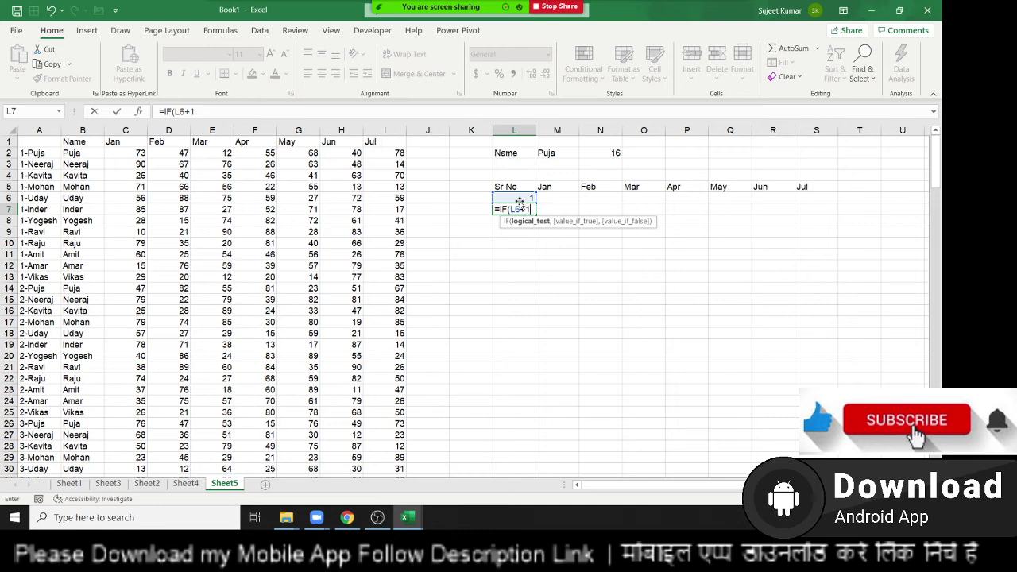
text(>)
click(623, 152)
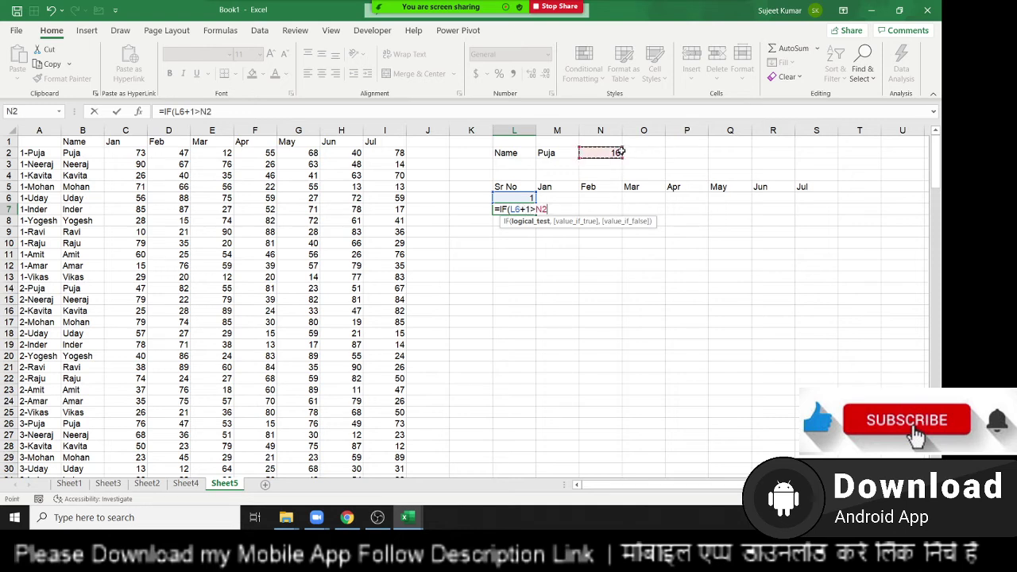
text(,)
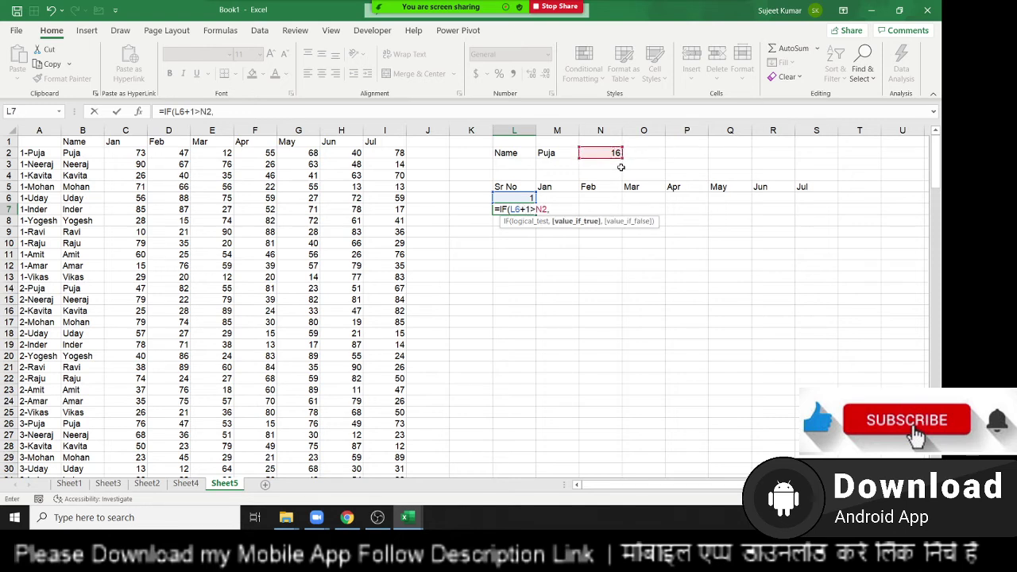
text("",)
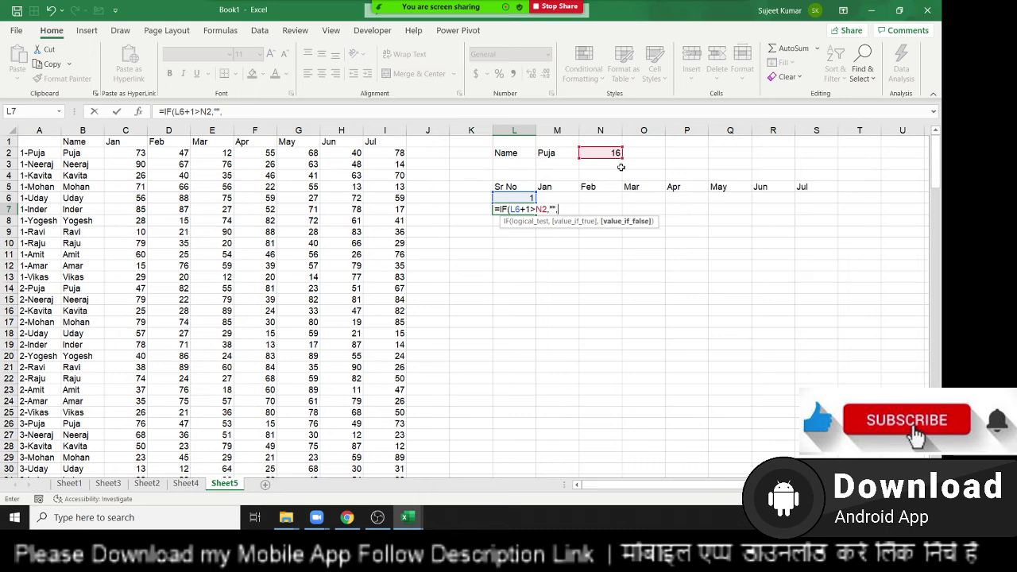
text(L6+1))
key(Return)
Wrap L7's formula in IFERROR with a blank fallback and lock the count reference as $N$2.
double_click(531, 206)
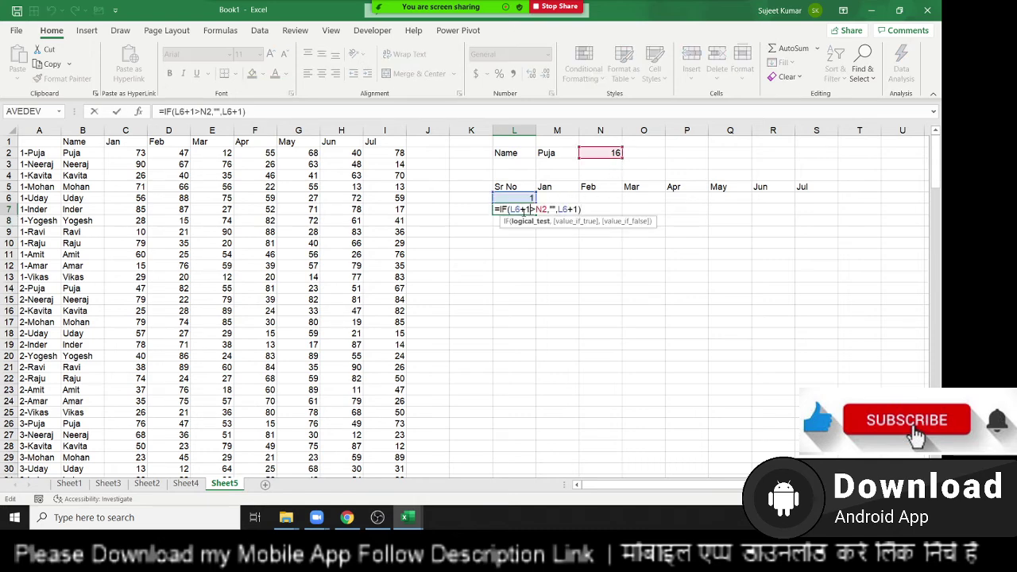
key(Left)
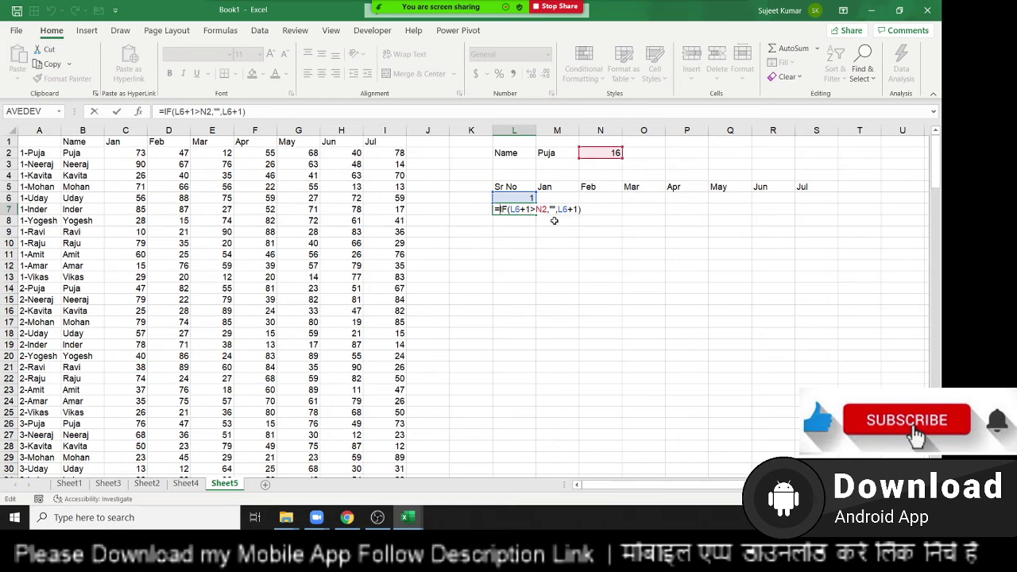
key(Left)
text(IF)
key(Down)
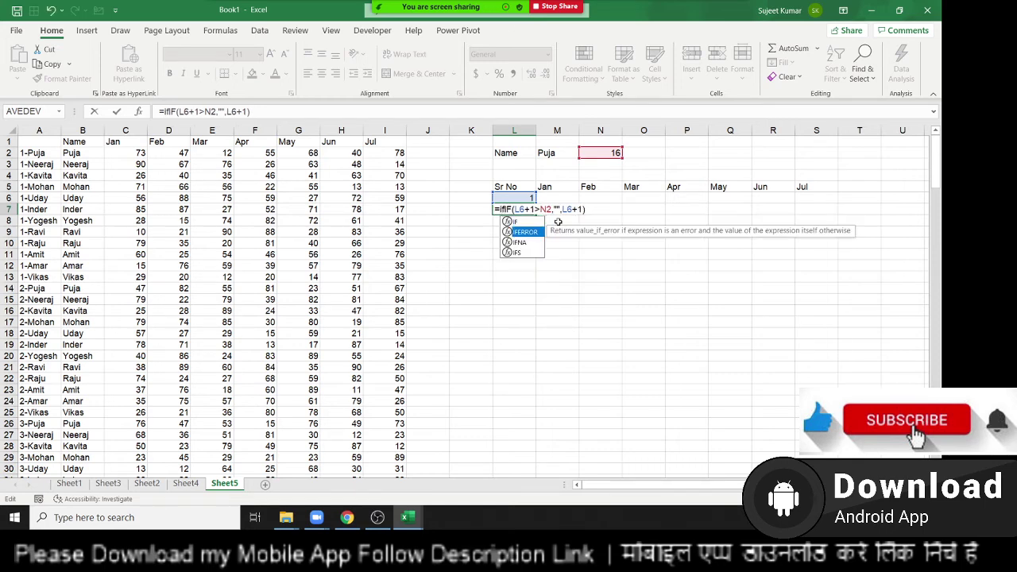
key(Tab)
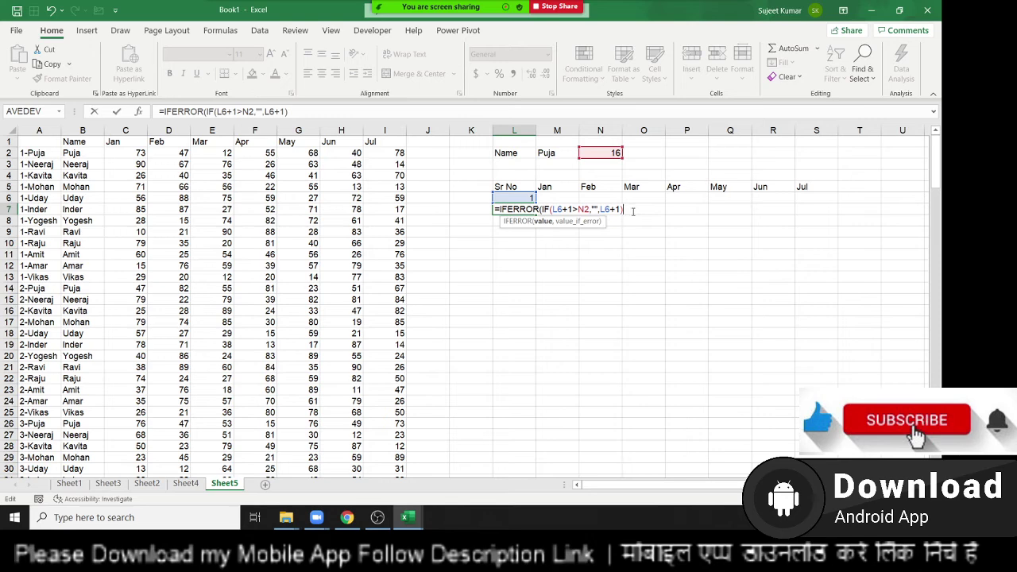
text(,""))
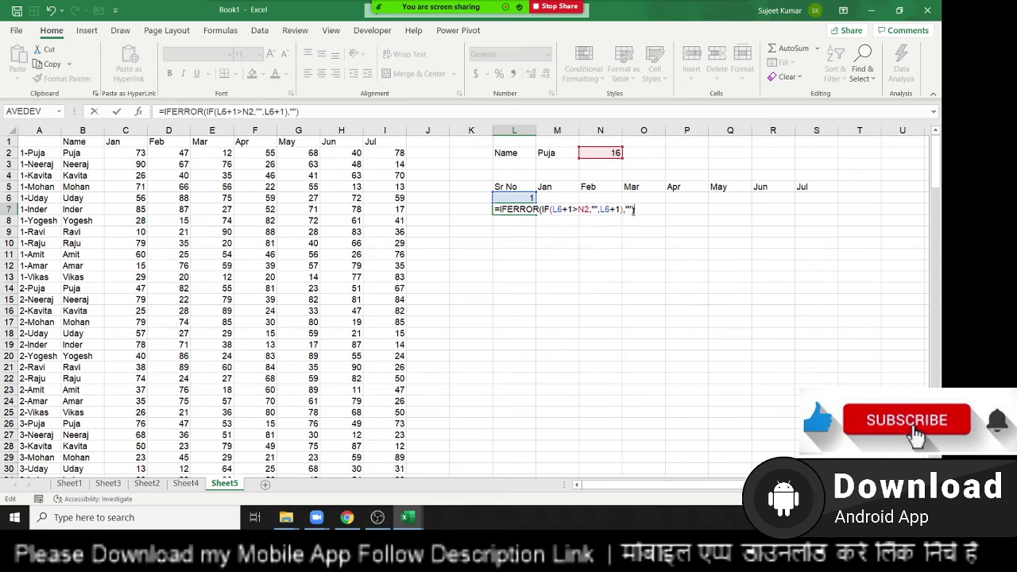
key(ctrl+Return)
key(F2)
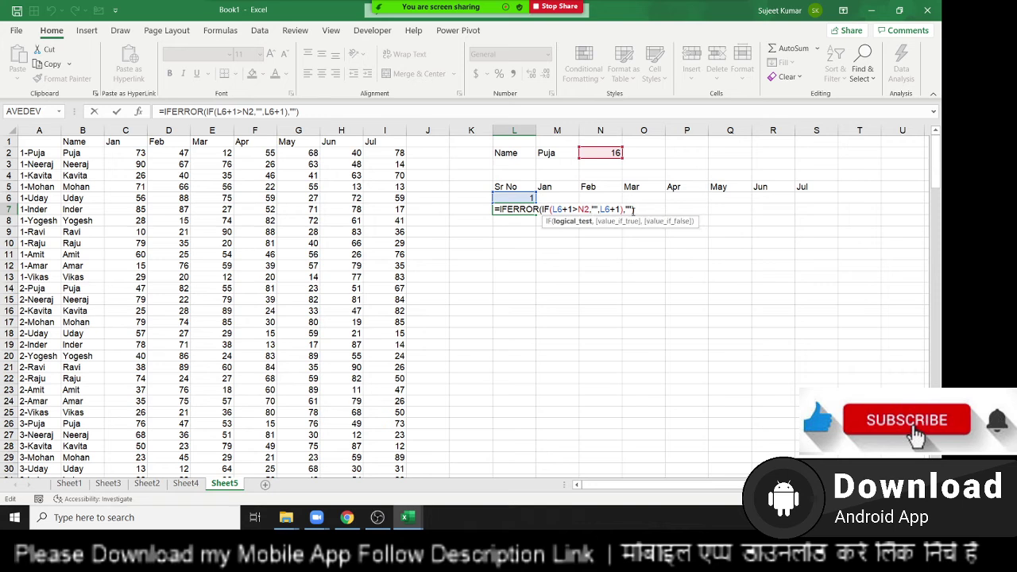
key(F4)
key(ctrl+Return)
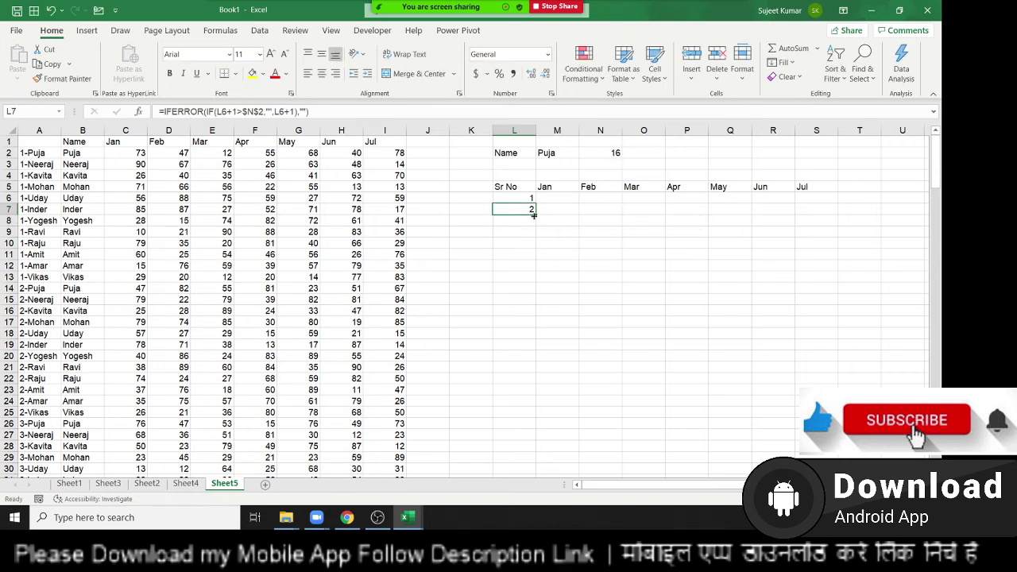
Fill the serial-number formula from L7 down to L29.
drag(532, 211, 517, 448)
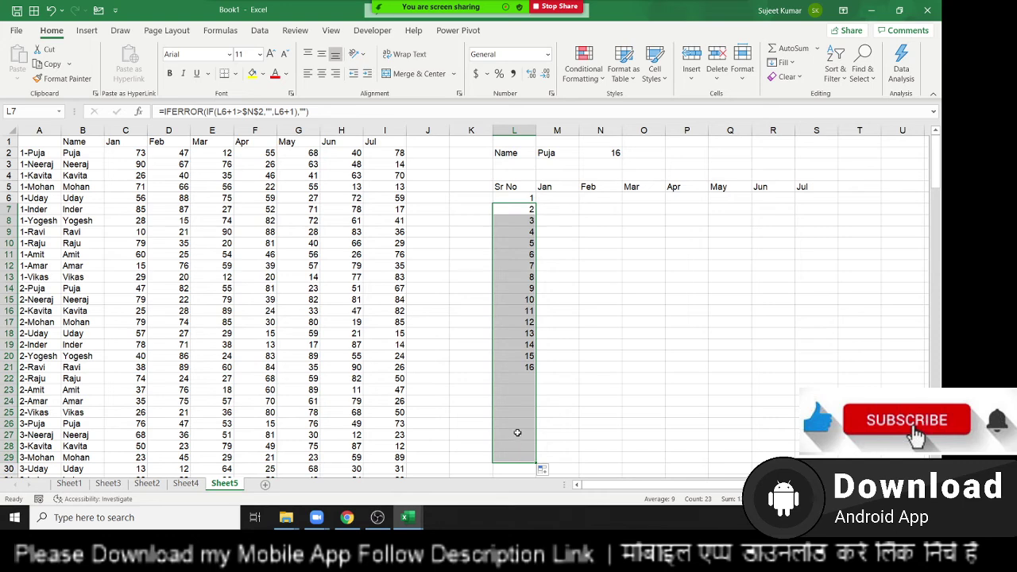
scroll(518, 432, down, 1)
scroll(517, 432, up, 1)
Enter =L6&"-"&M2 in M6 so it shows the key 1-Puja.
click(557, 200)
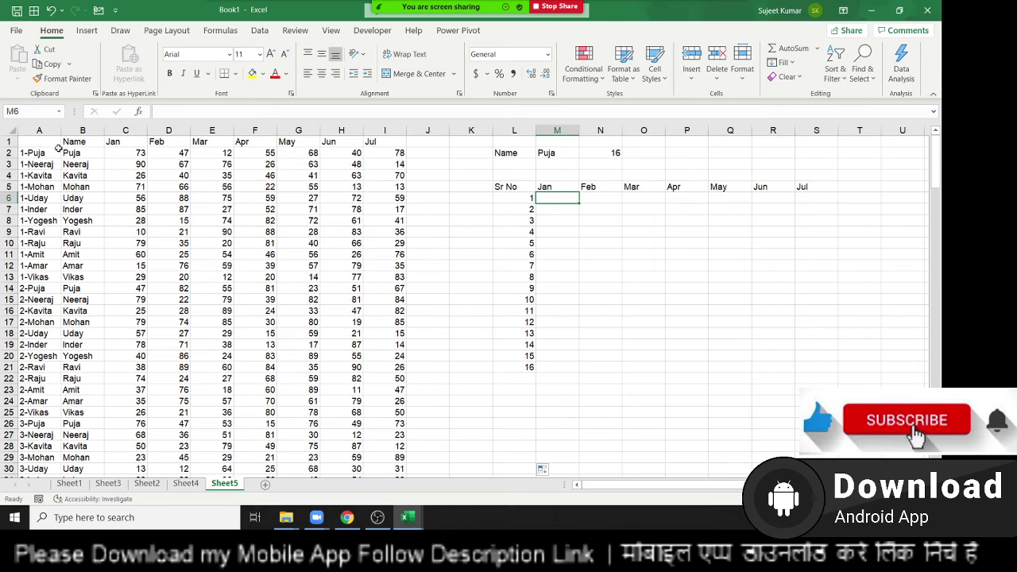
click(298, 129)
click(40, 130)
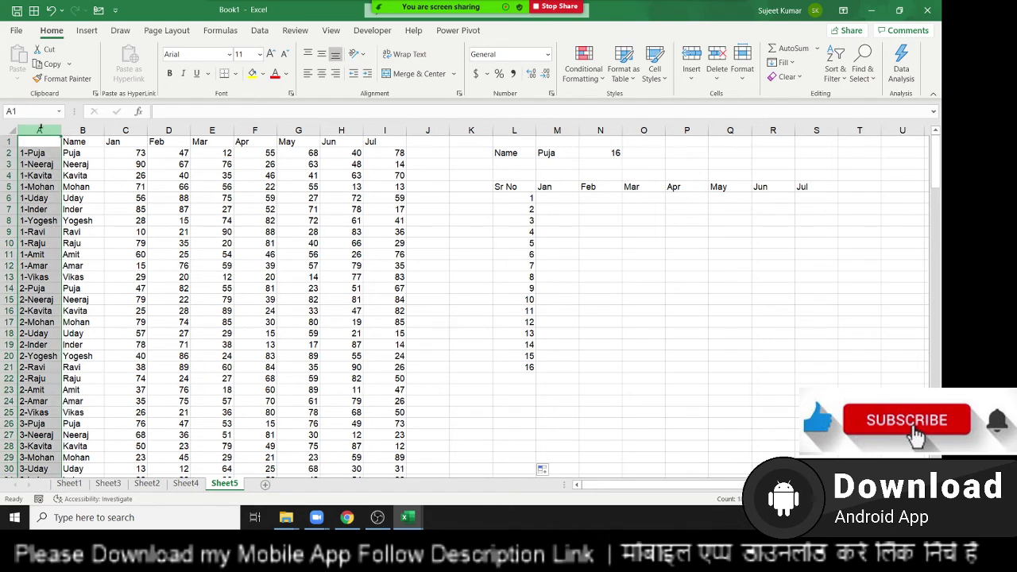
click(527, 198)
click(550, 197)
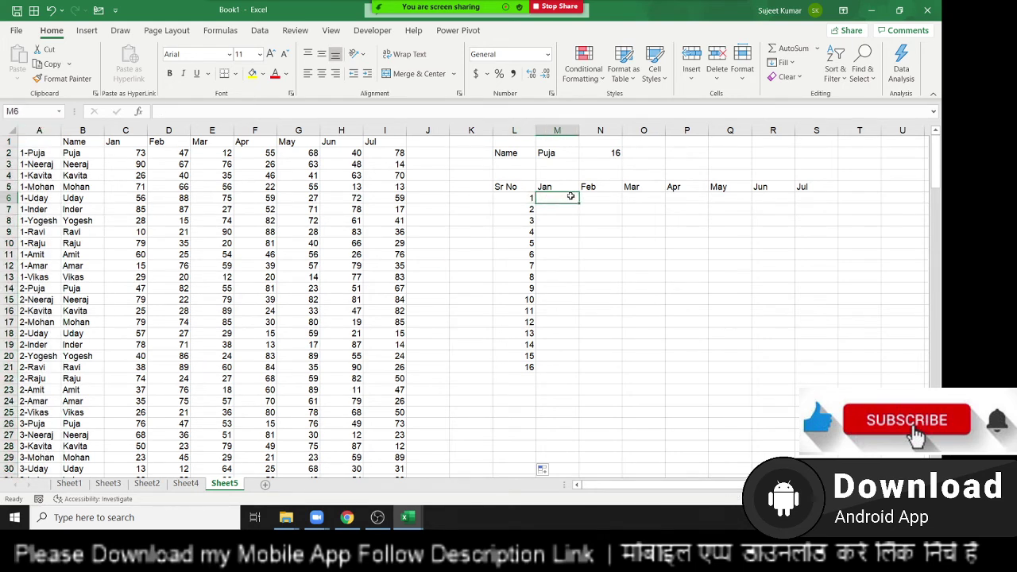
text(=)
key(Left)
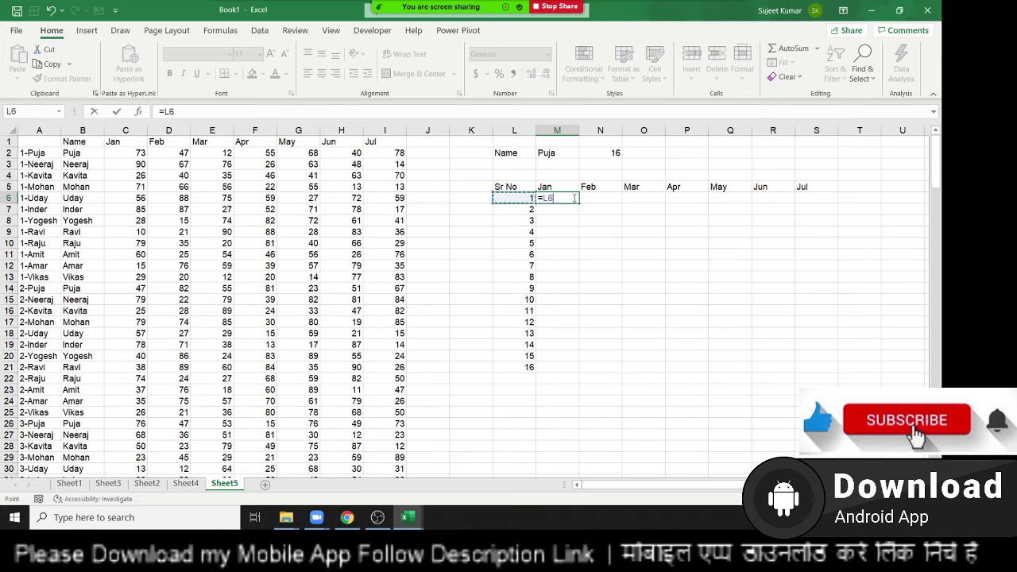
text(&"-"")
key(Return)
key(n)
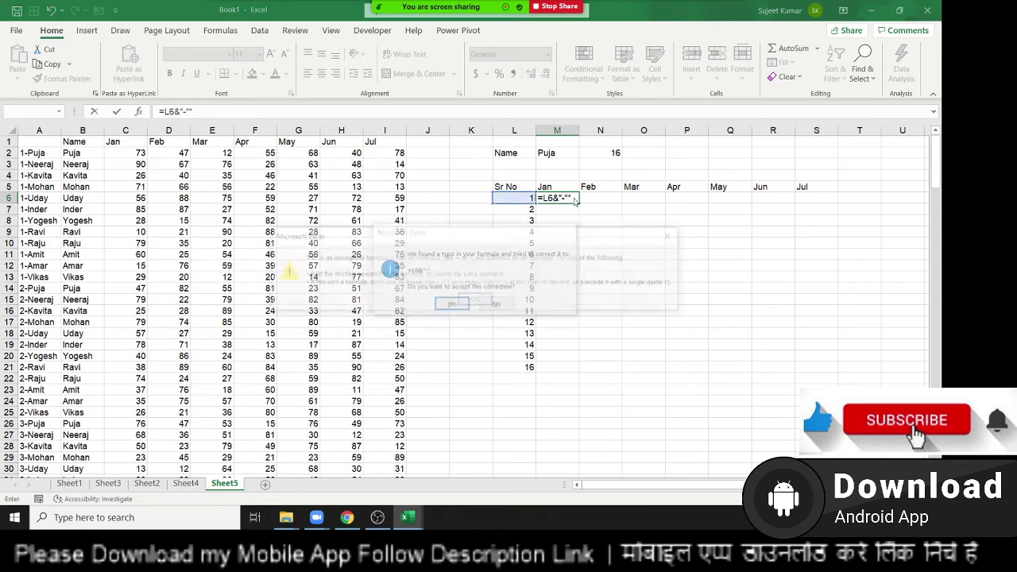
key(Return)
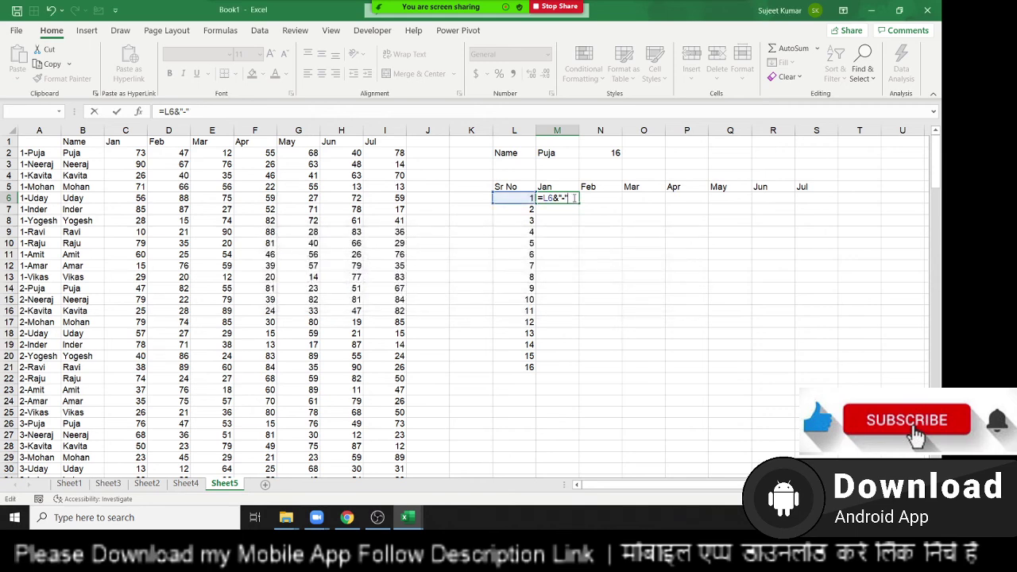
text(&)
click(557, 156)
key(Return)
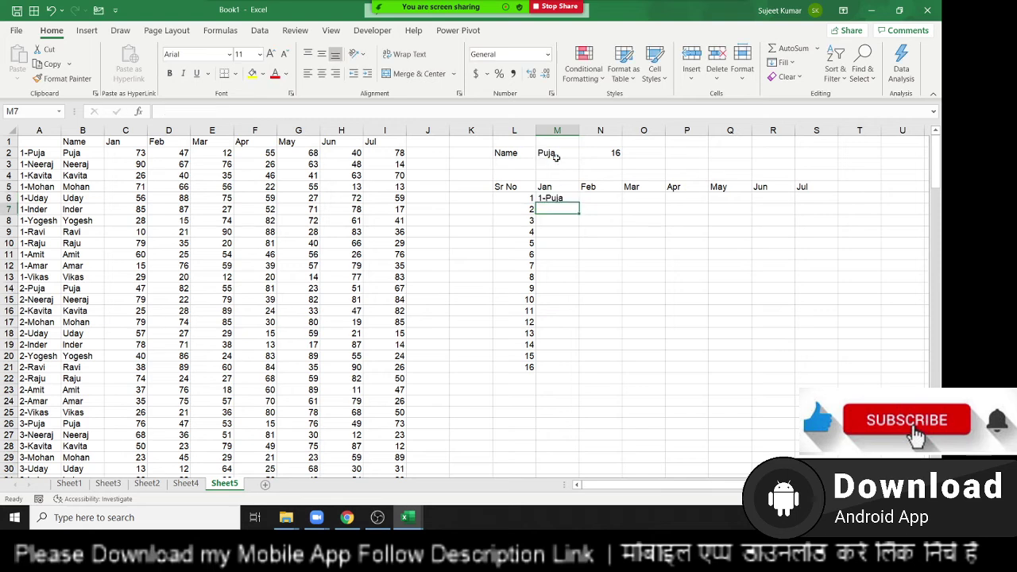
Wrap M6's key as =VLOOKUP(L6&"-"&M2,A:I,2,0), which returns Puja.
key(Up)
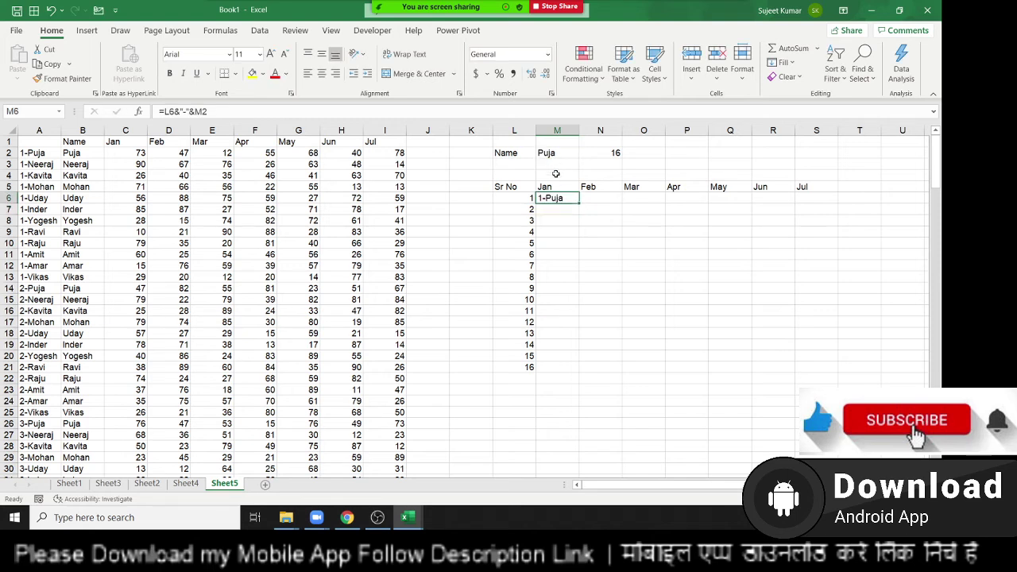
key(Up)
double_click(550, 199)
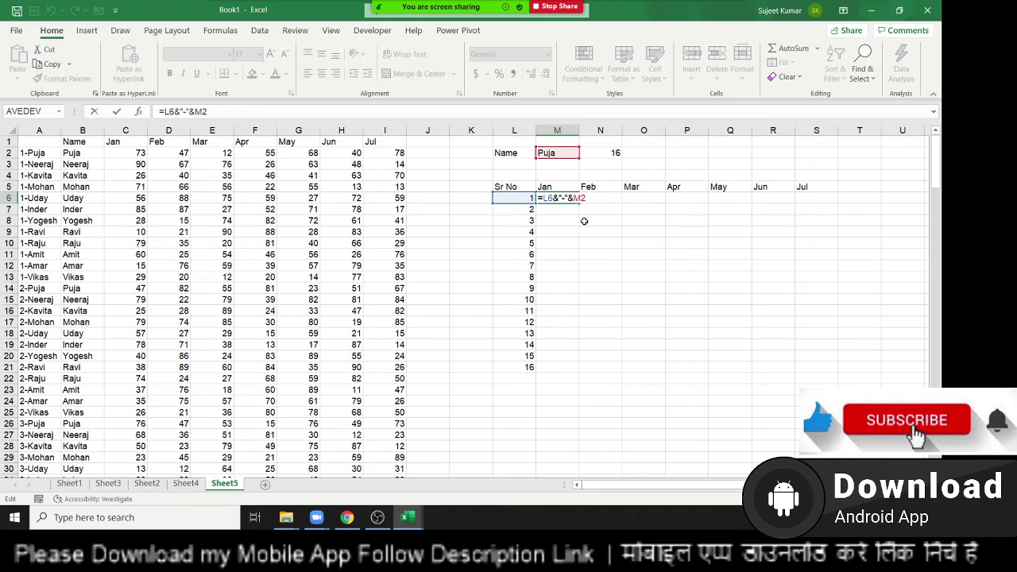
text(vl)
key(Tab)
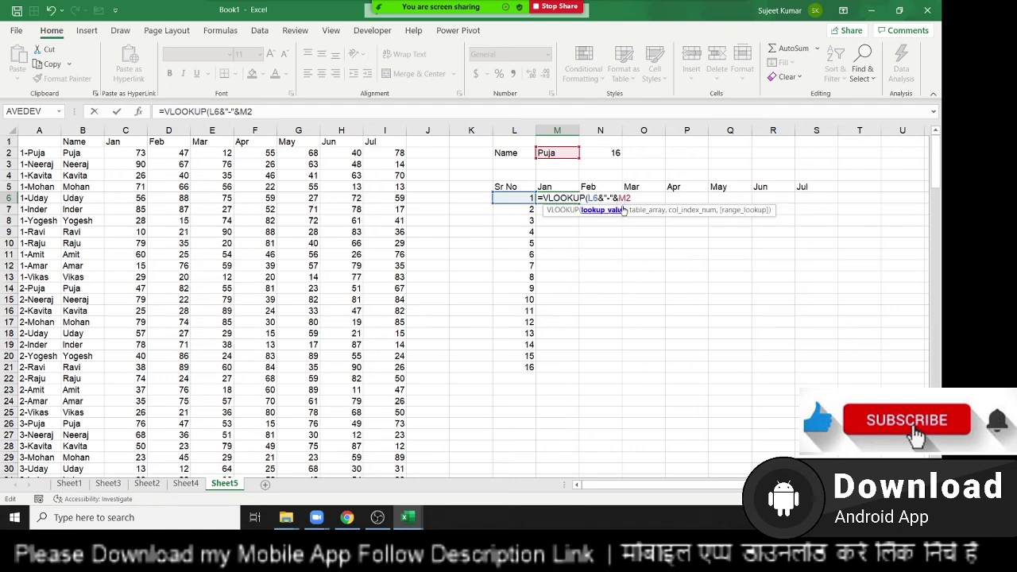
text(,)
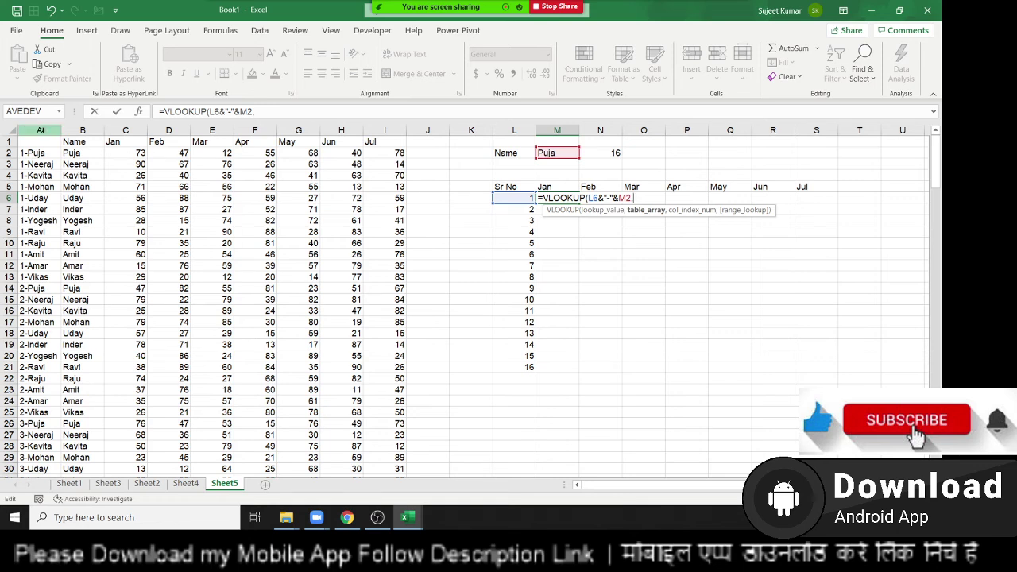
drag(40, 130, 129, 142)
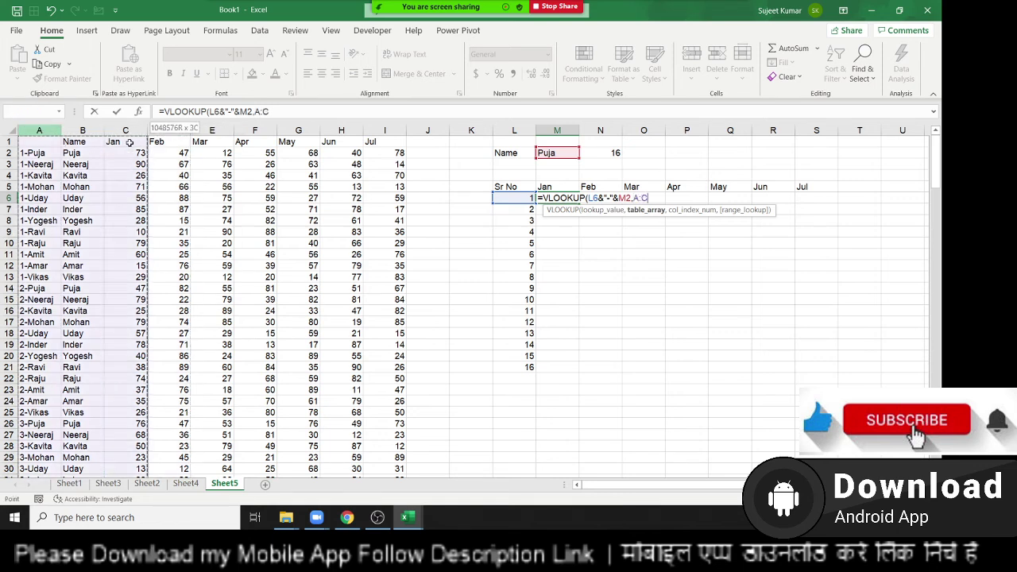
drag(129, 141, 382, 152)
text(,)
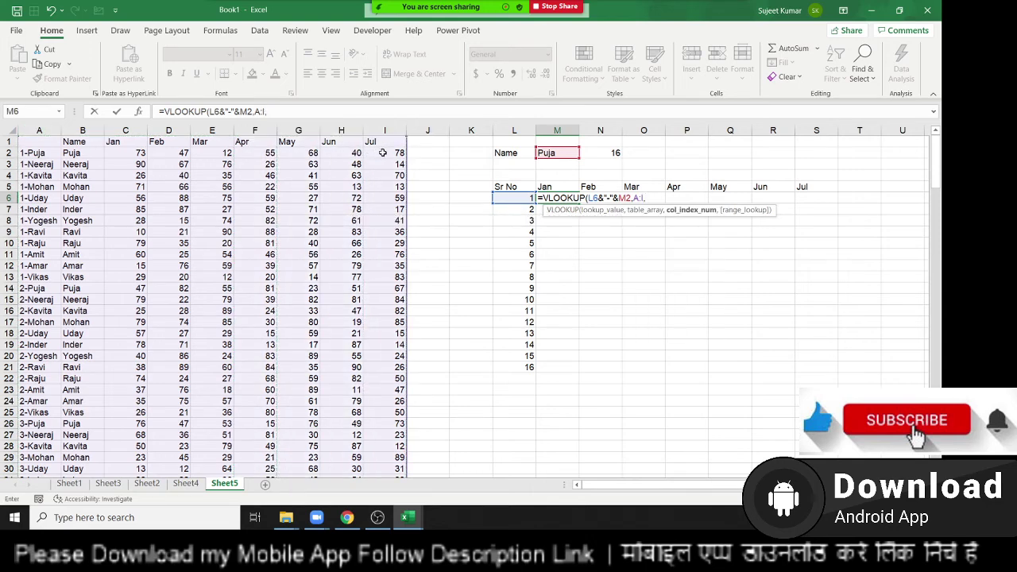
text(2,0)
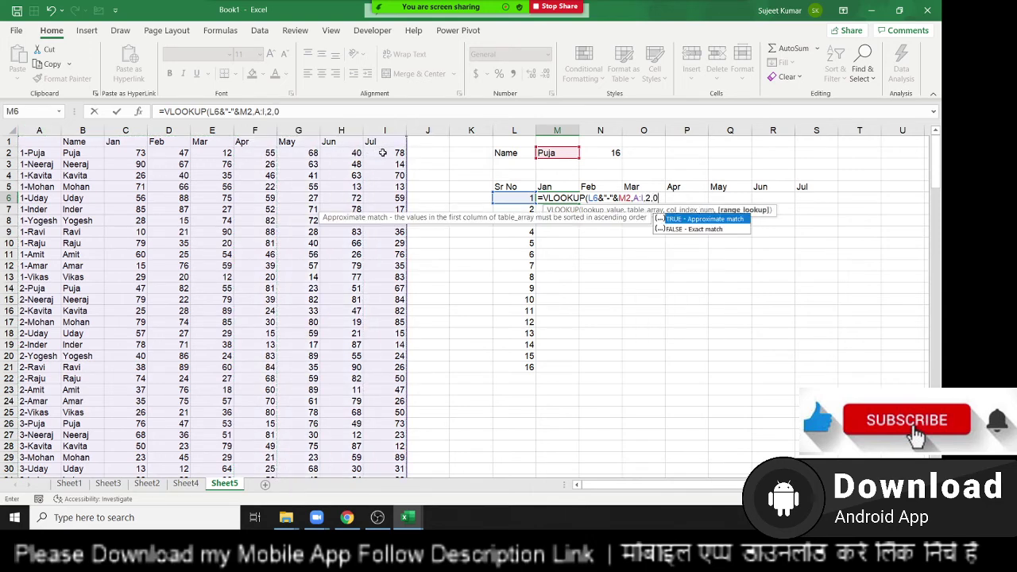
key(Return)
key(Up)
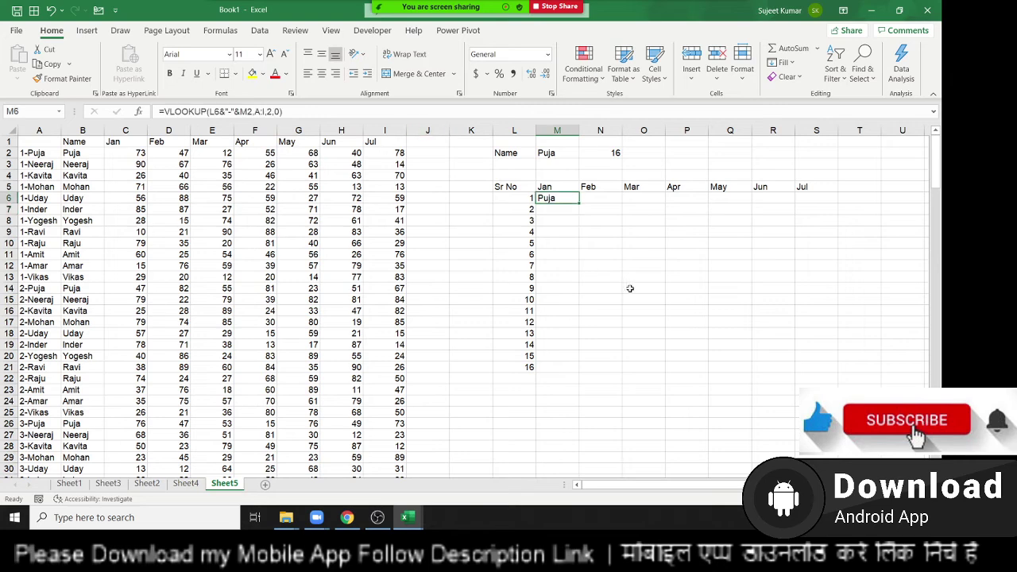
double_click(555, 199)
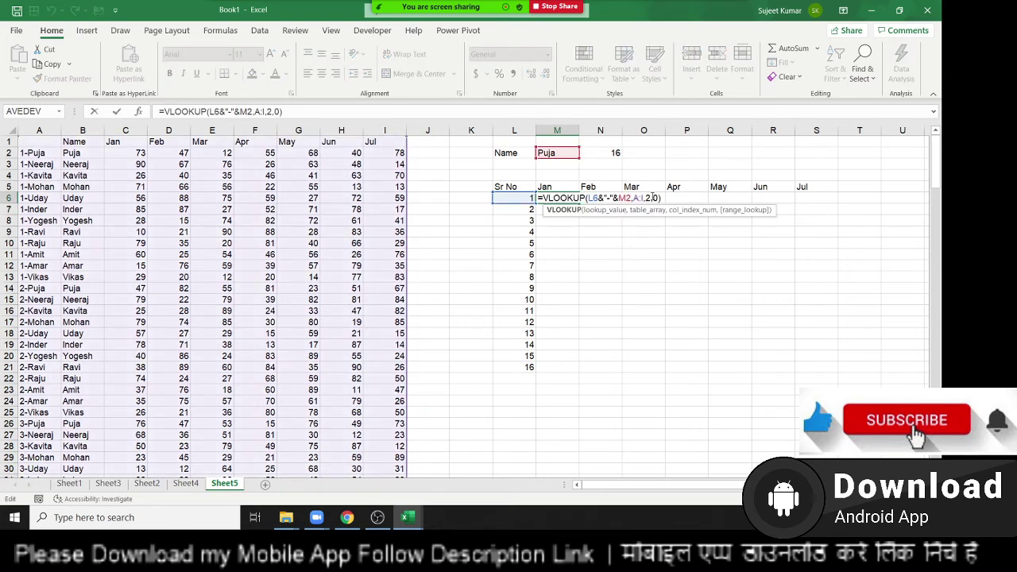
Change the VLOOKUP column number to 3 so M6 returns the Jan value 73.
click(649, 198)
text(3)
key(ctrl+Return)
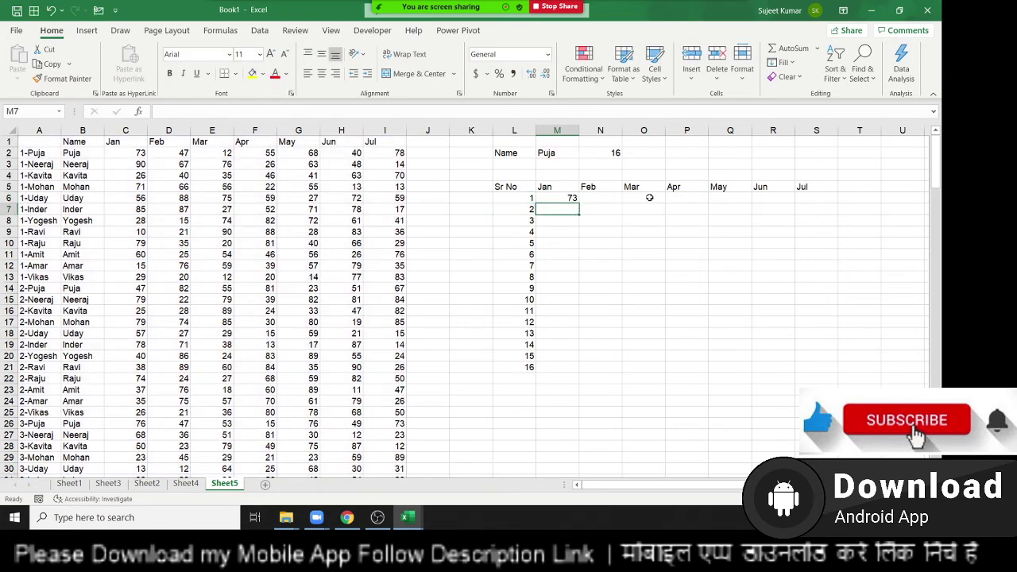
Replace the column number with MATCH(M5,A1:I1,0) to find the Jan column by header.
double_click(565, 197)
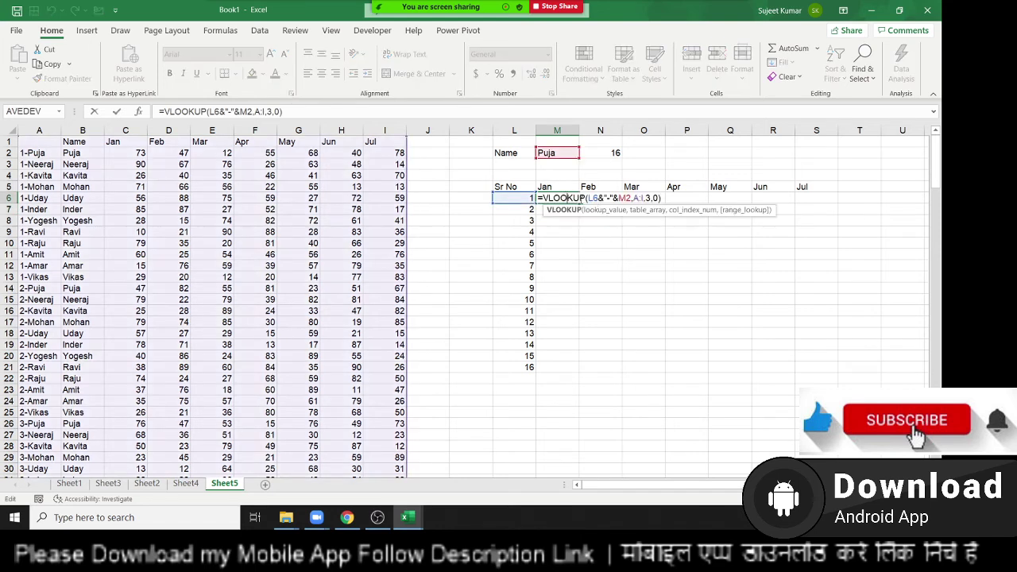
double_click(649, 198)
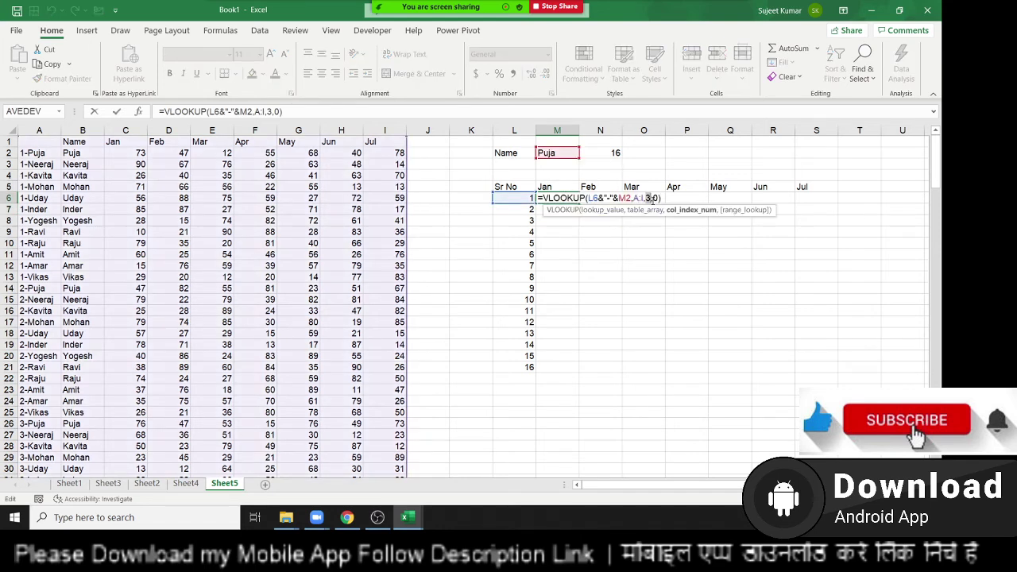
text(ma)
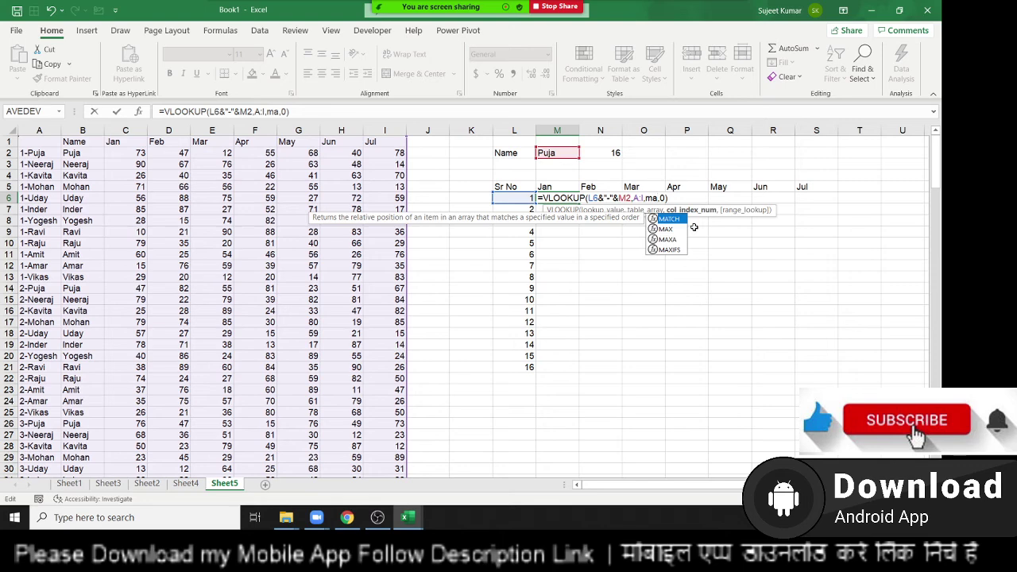
key(Tab)
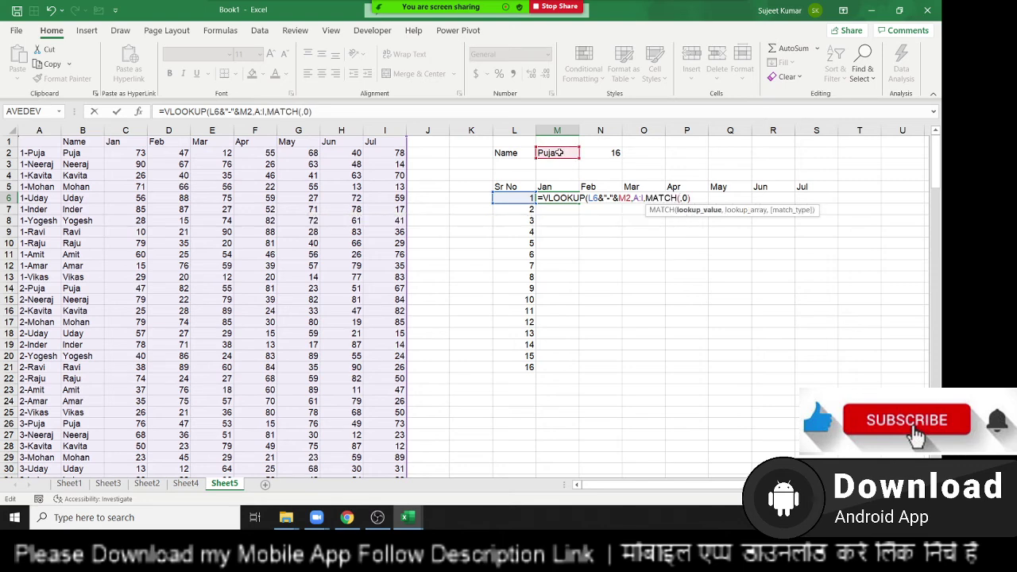
click(555, 189)
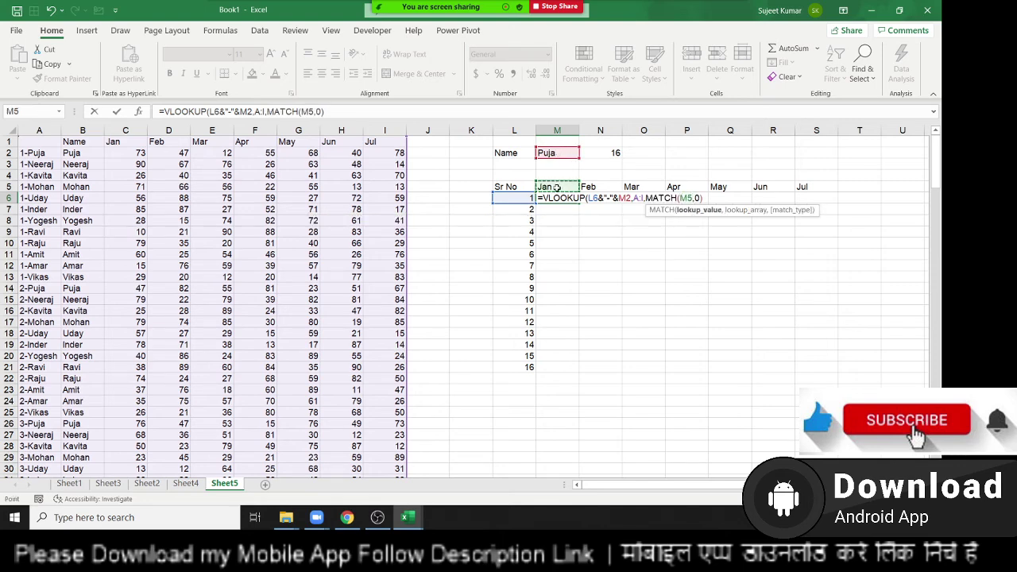
text(,)
drag(391, 142, 42, 142)
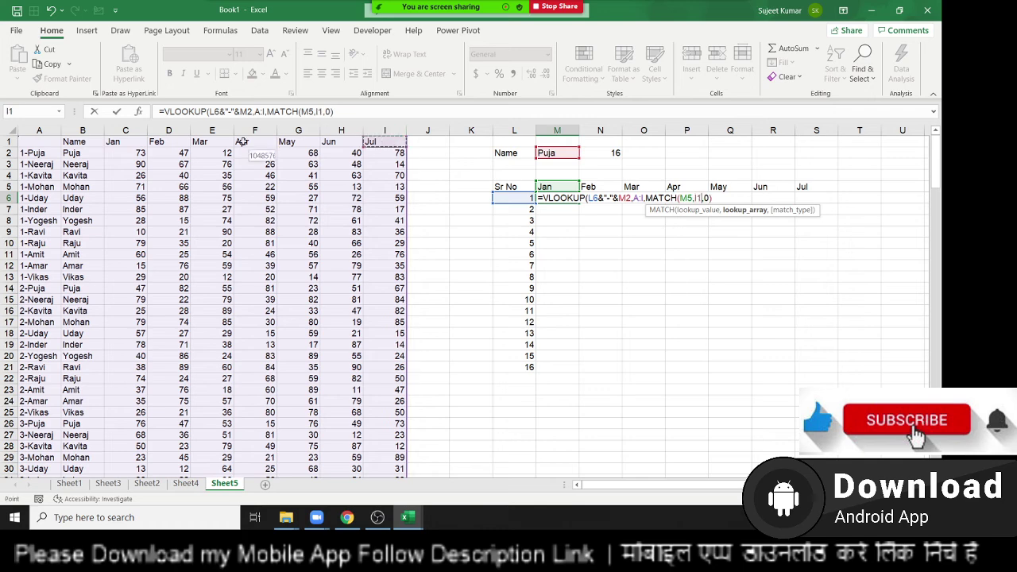
text(,)
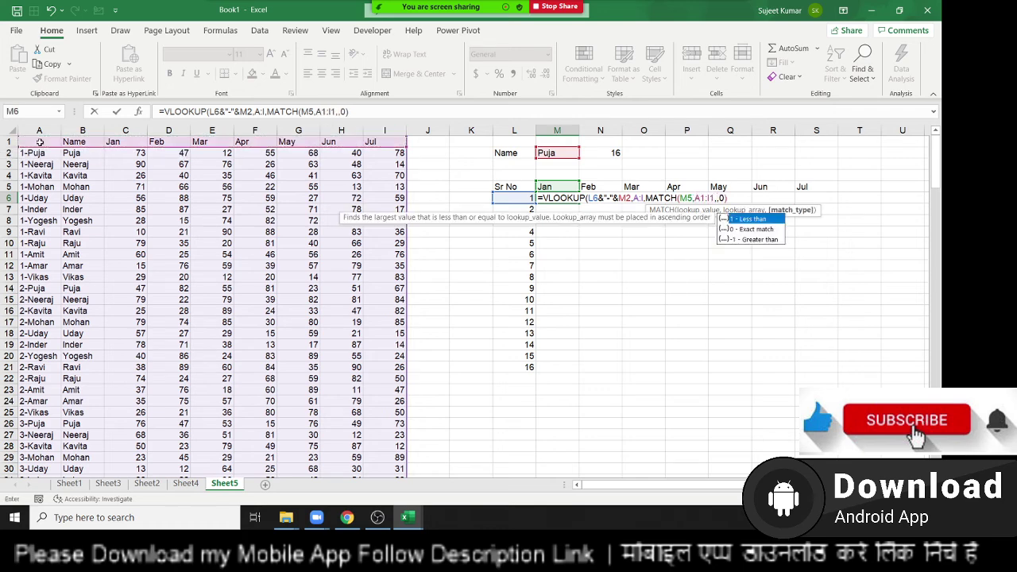
text(0))
key(Return)
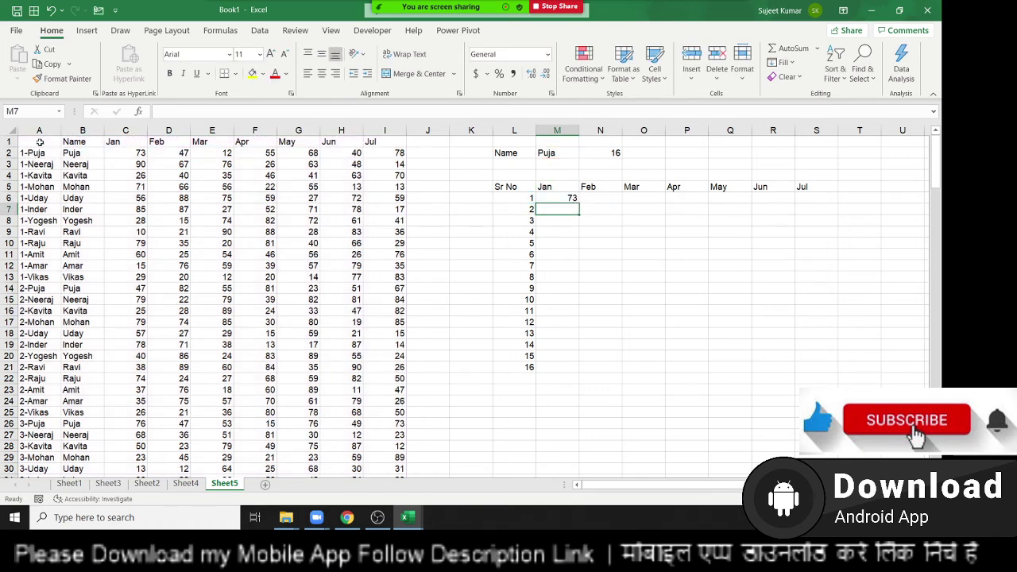
key(Up)
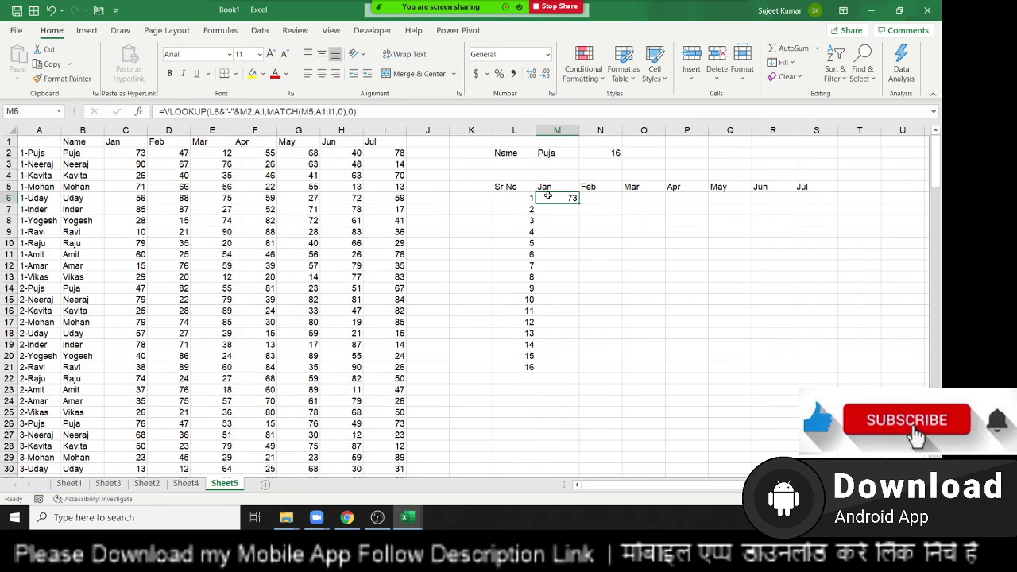
Wrap M6's lookup as =IFERROR(VLOOKUP(…),"") so missing records show blank.
double_click(545, 197)
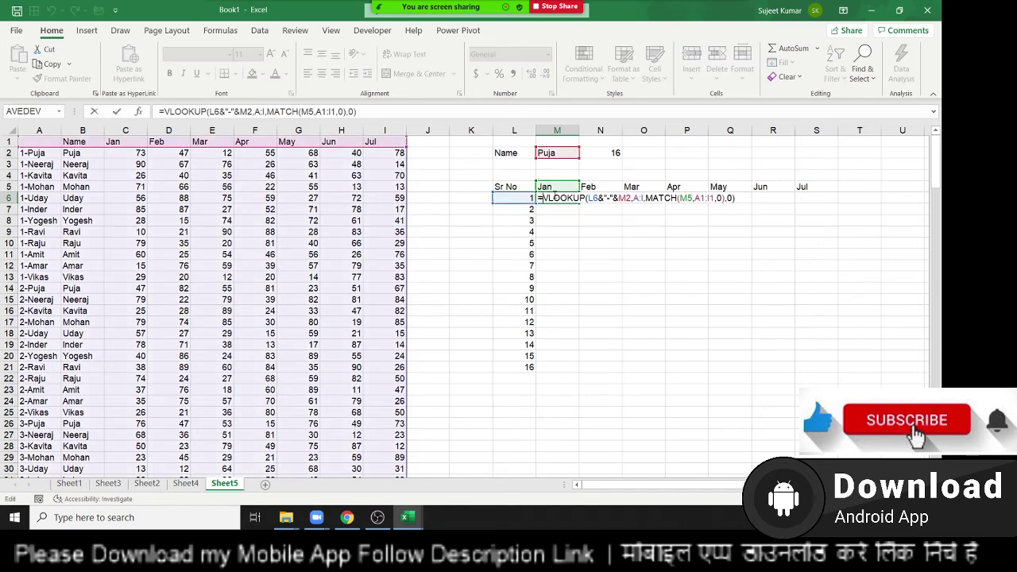
text(if)
key(Down)
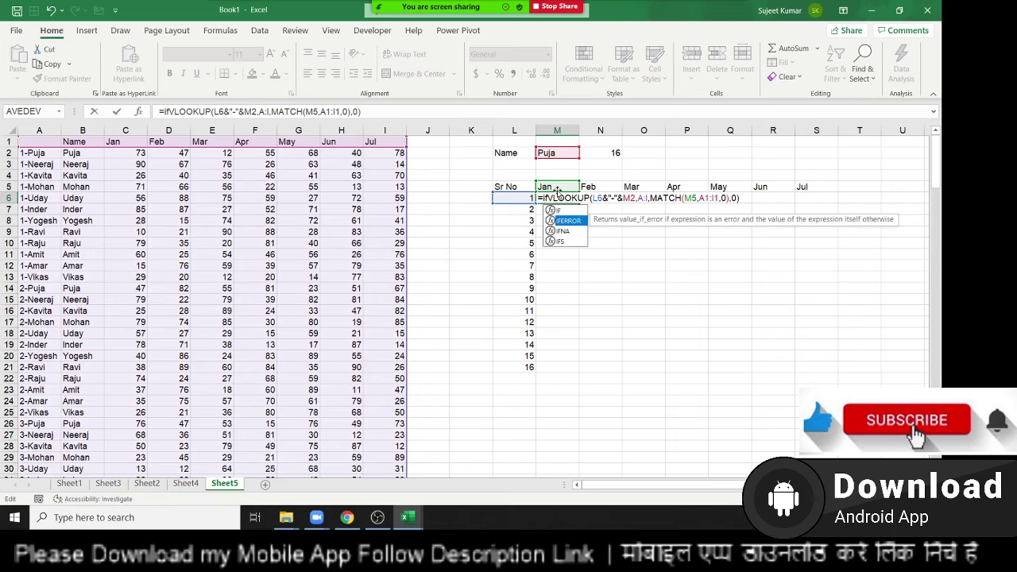
key(Tab)
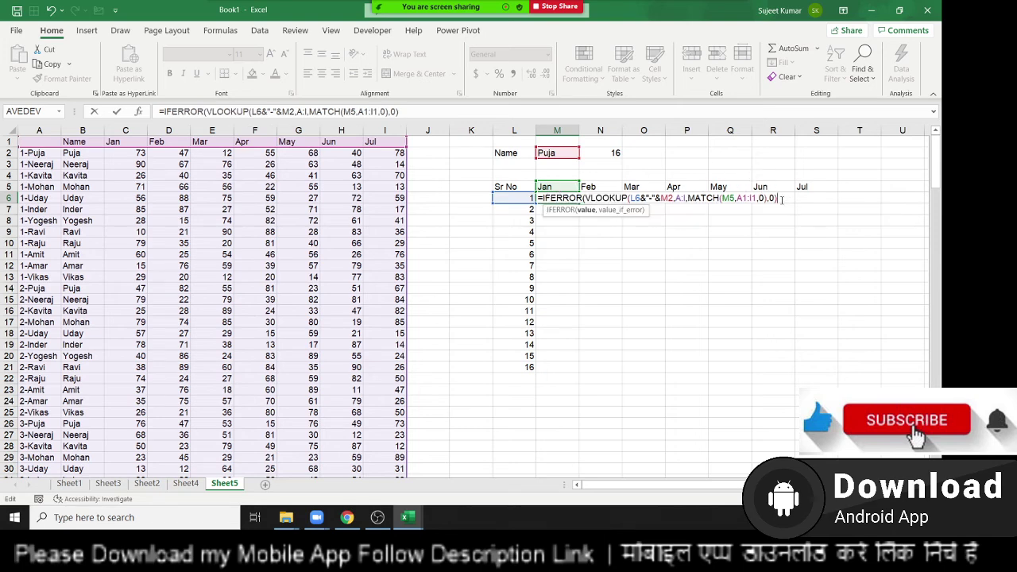
text(,)
key(ctrl+Return)
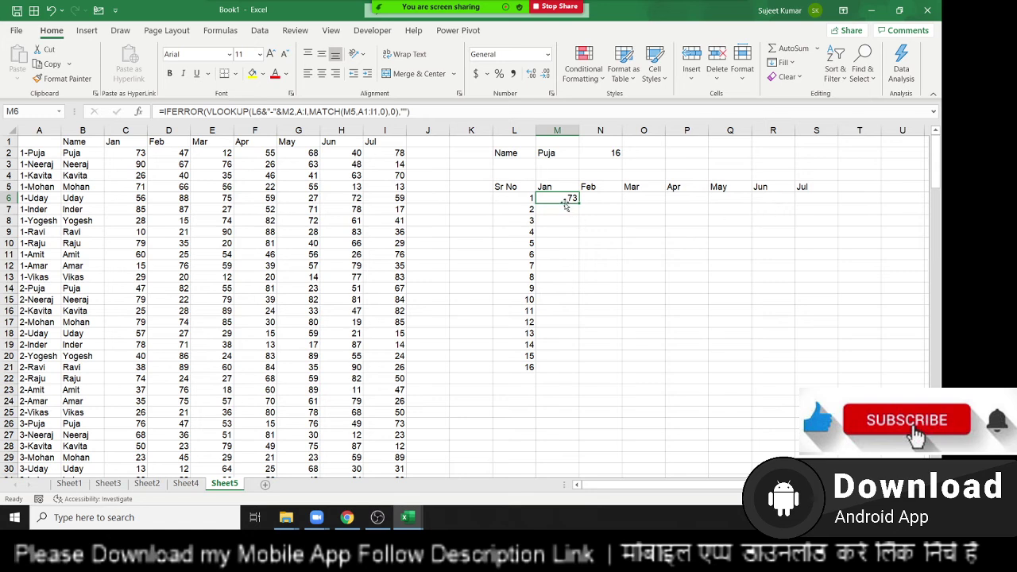
double_click(563, 200)
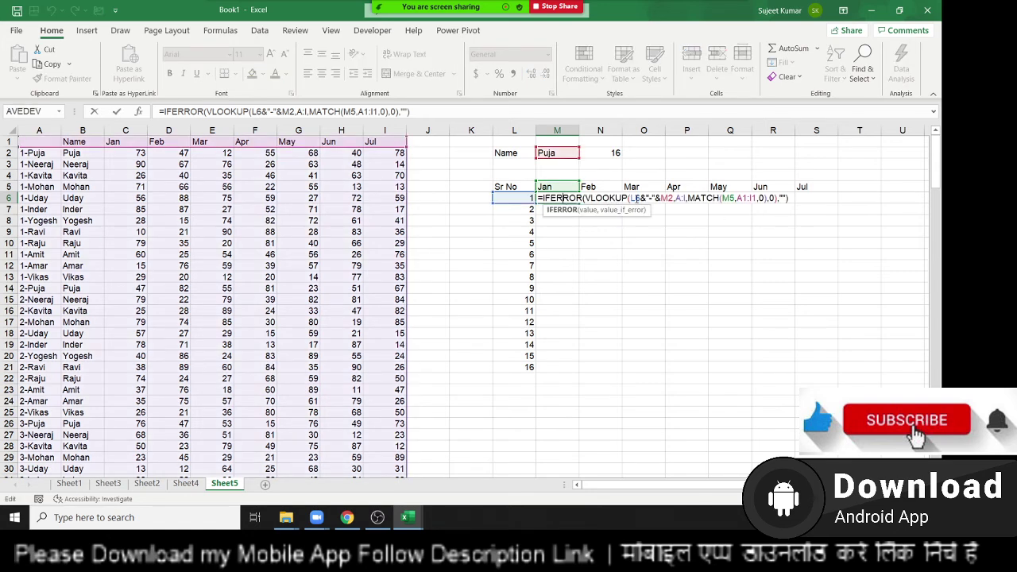
Anchor M6's references as $L6, $M$2, $A:$I, M$5 and $A$1:$I$1.
click(638, 198)
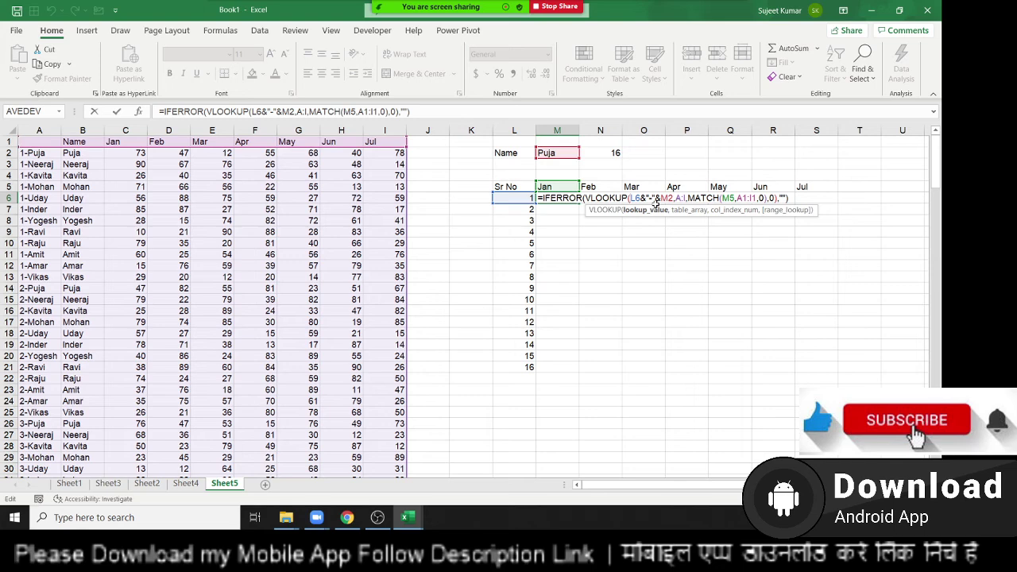
text($)
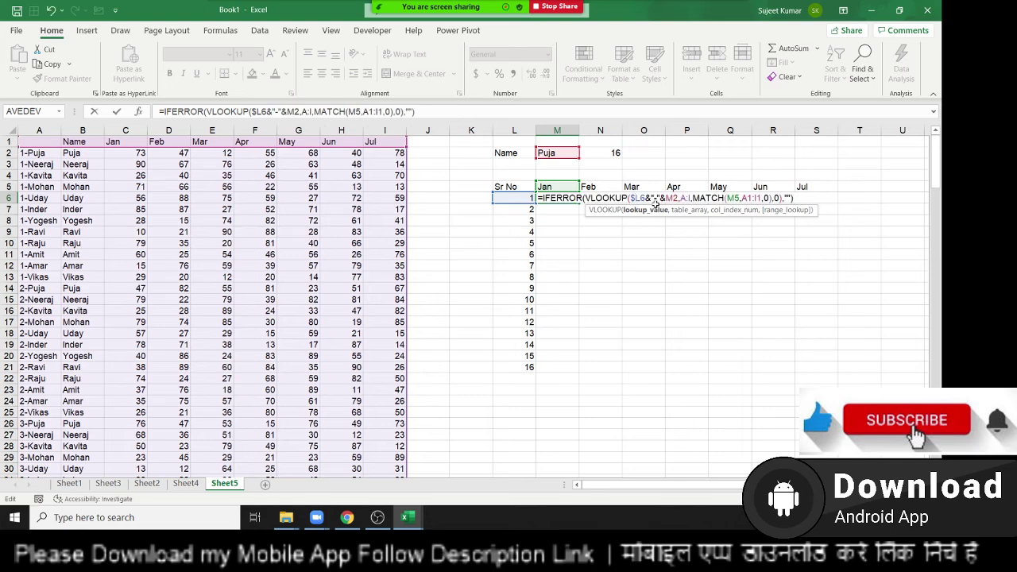
click(666, 198)
key(F4)
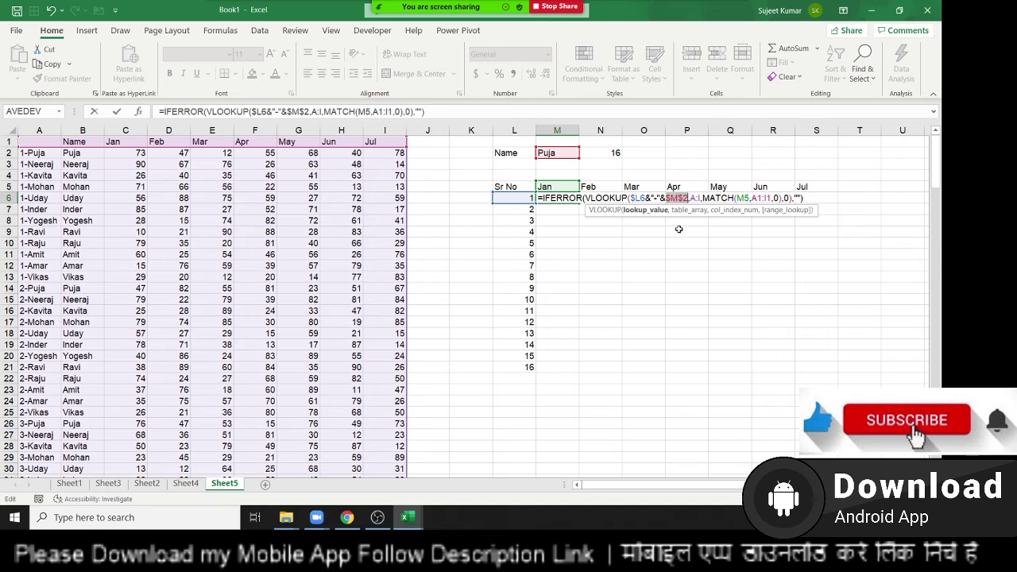
key(Right)
key(Right)
key(Right)
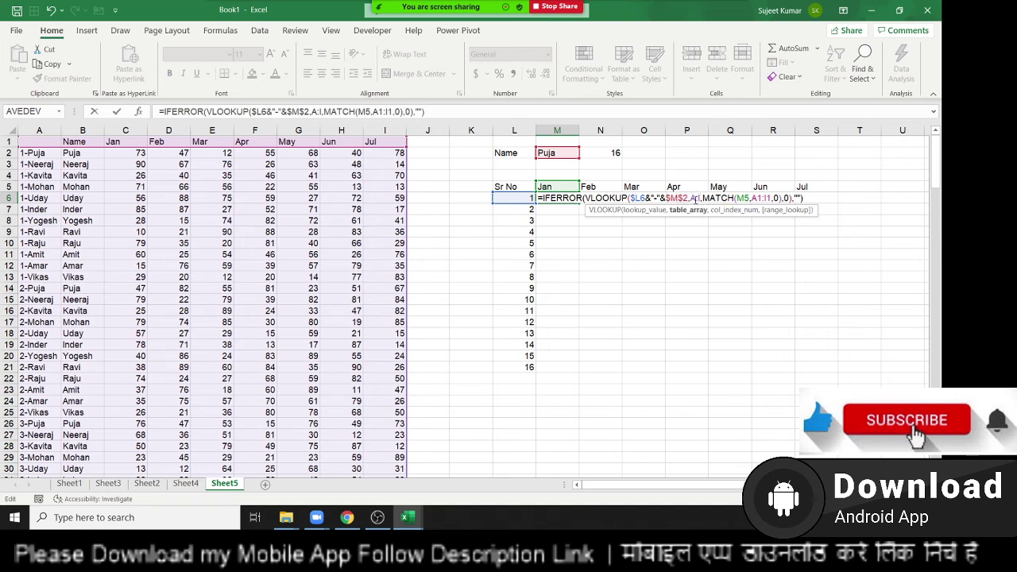
key(F4)
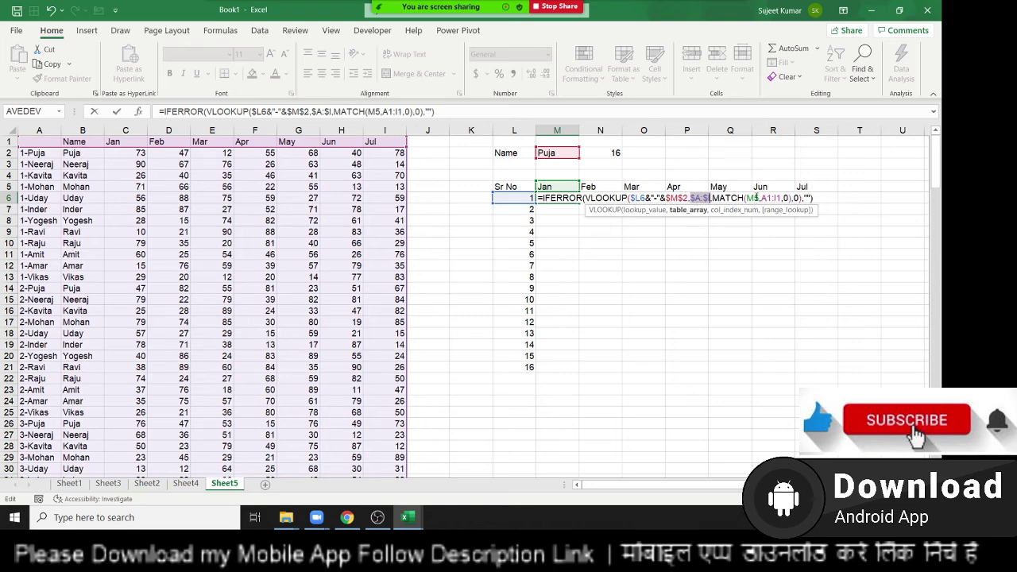
click(755, 198)
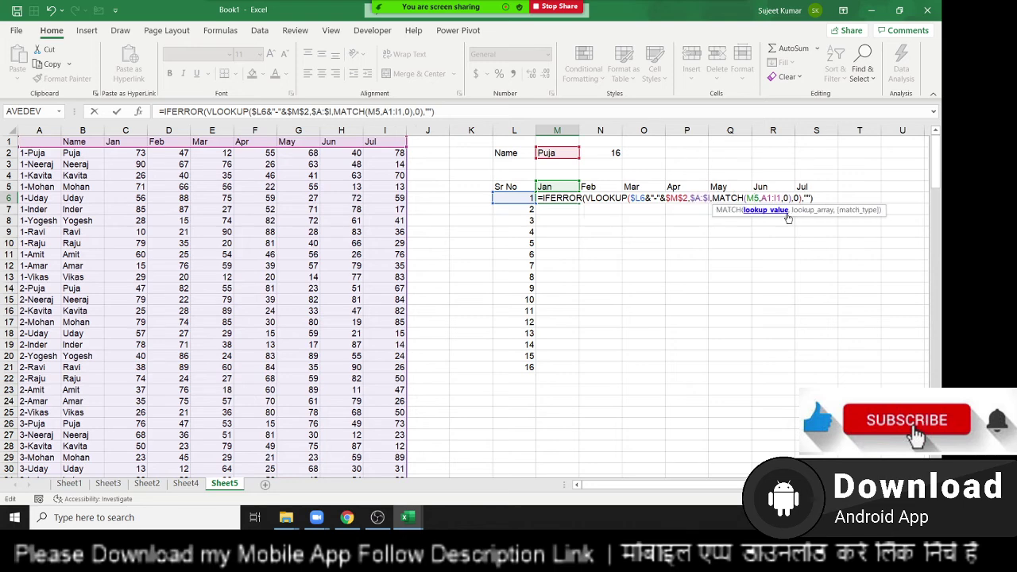
key(F4)
key(F4)
click(773, 197)
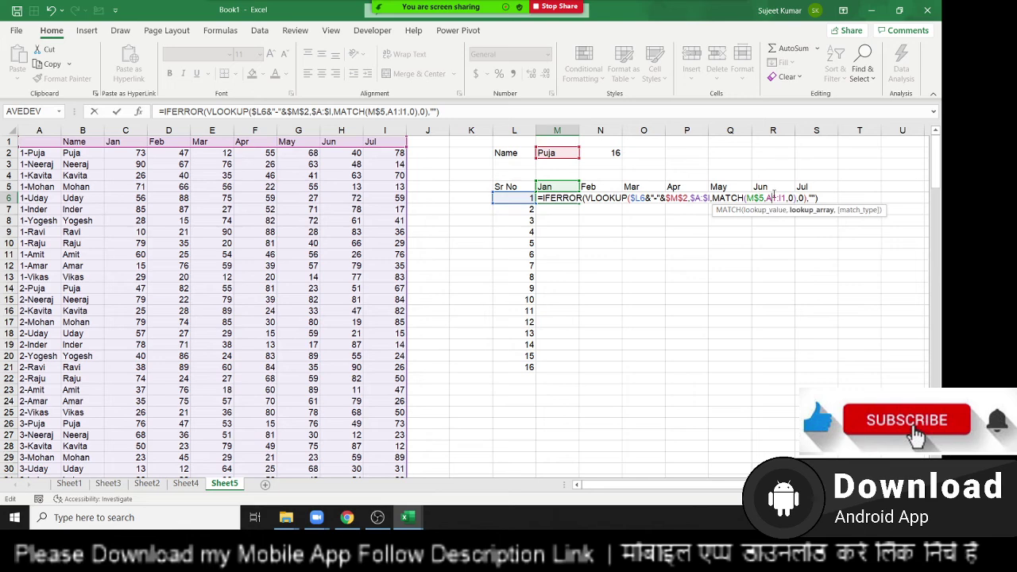
key(F4)
click(788, 197)
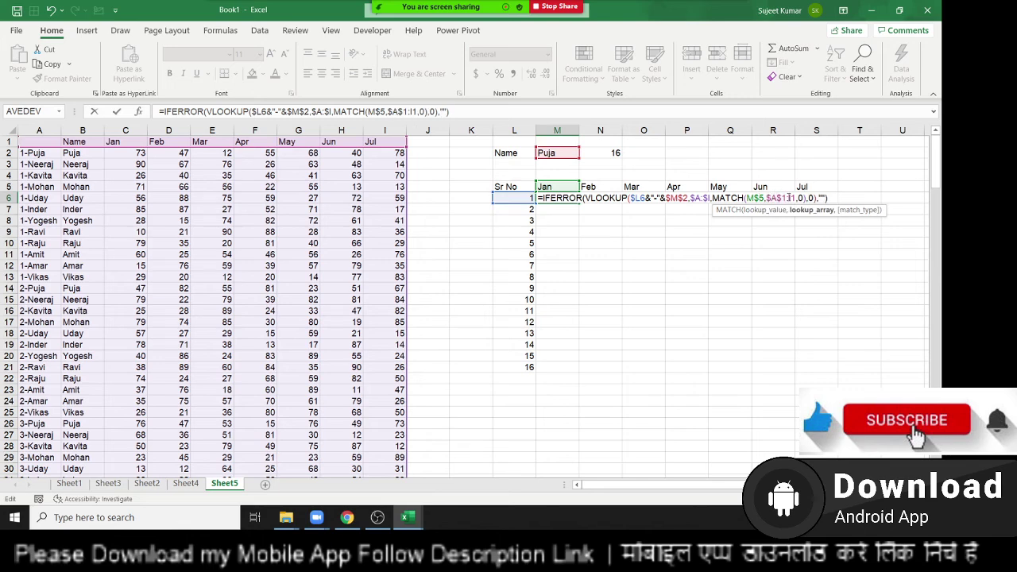
key(F4)
key(ctrl+Return)
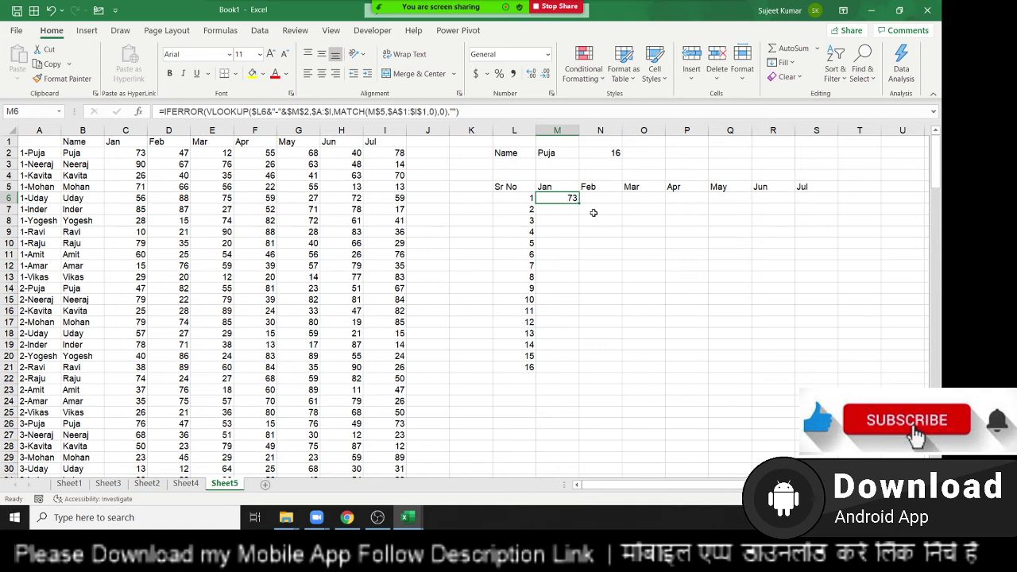
Copy the lookup formula across to S6 (Jul) and down all report rows.
drag(579, 203, 836, 204)
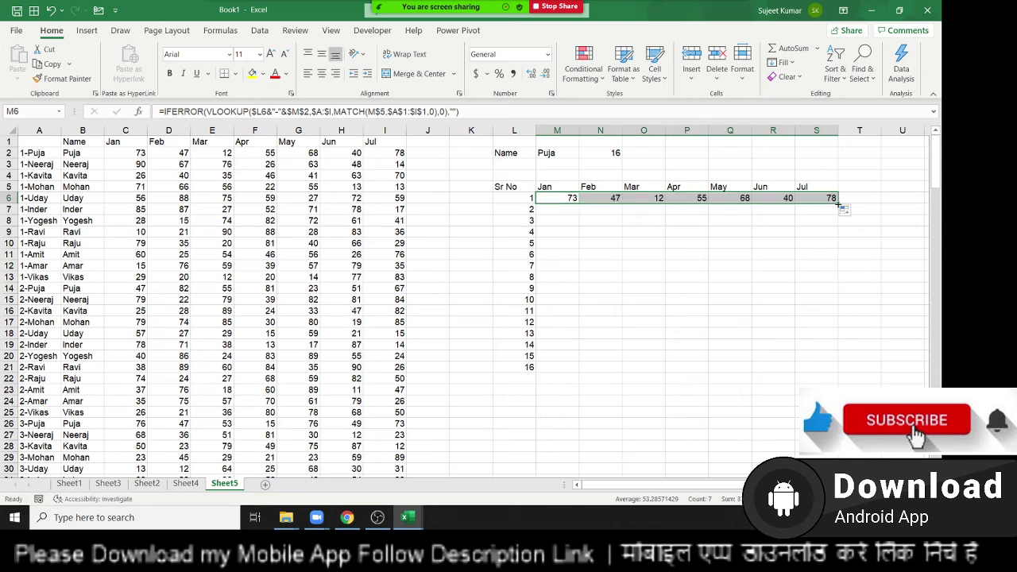
double_click(838, 203)
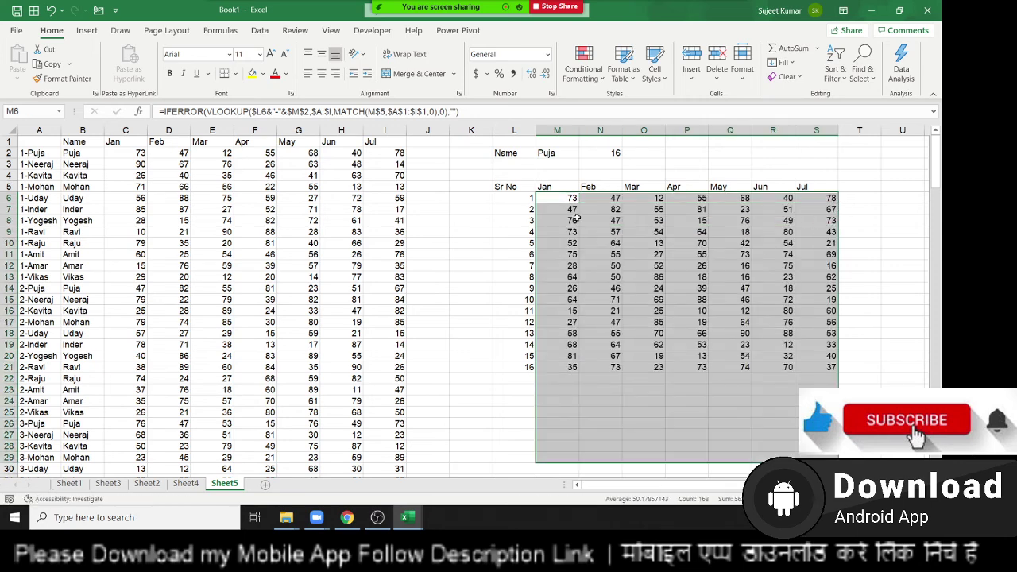
click(455, 252)
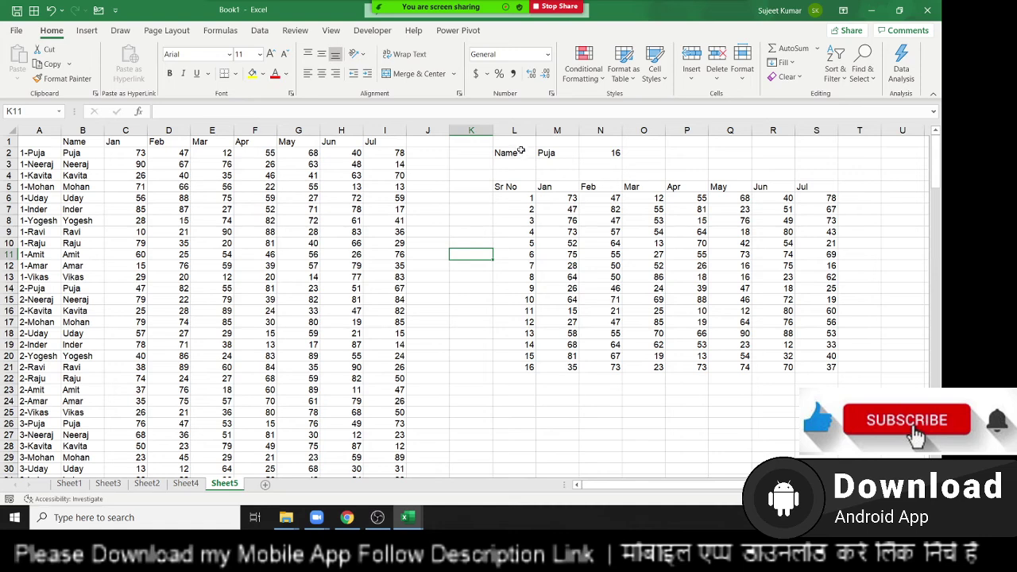
Change the name in M2 to Uday, then Inder, then Kavita, checking the report refreshes.
click(561, 153)
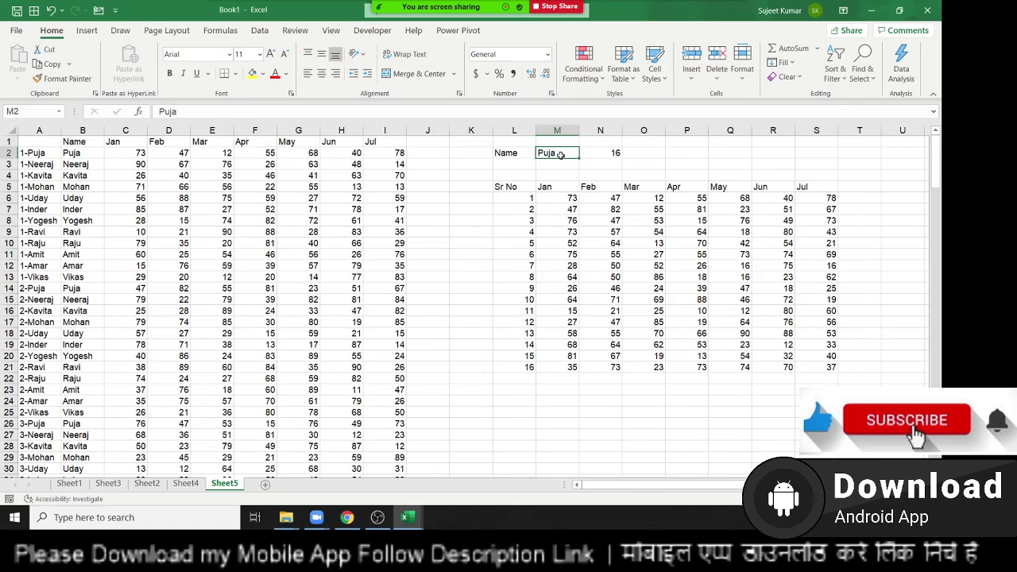
text(Uday)
key(Return)
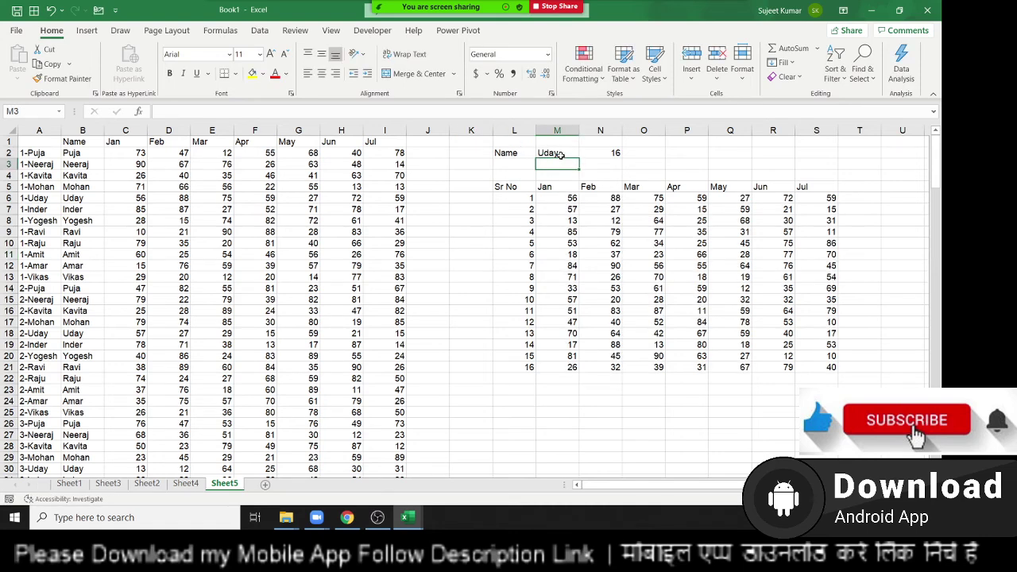
click(561, 155)
text(Inder)
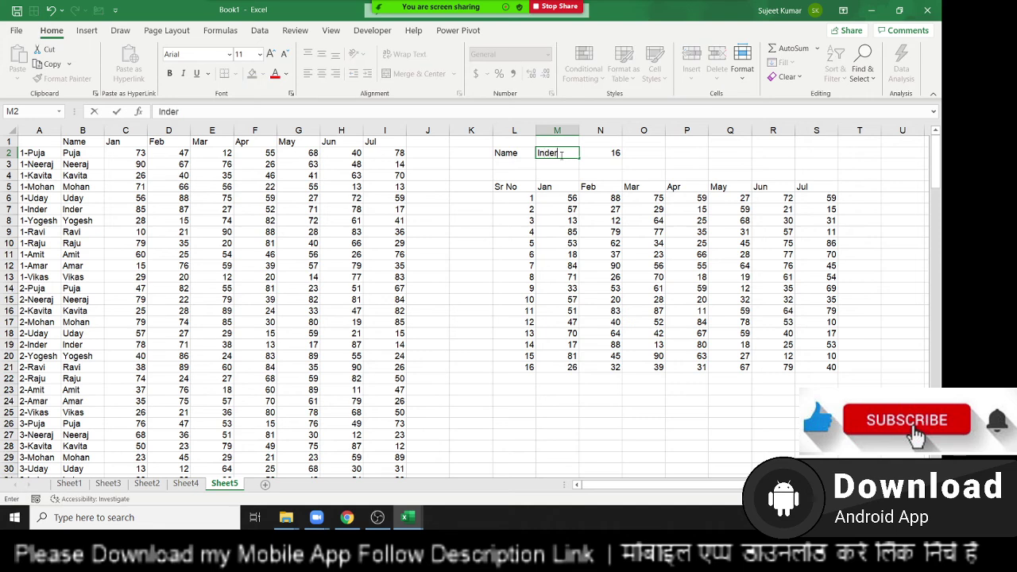
key(Return)
click(561, 155)
text(KA)
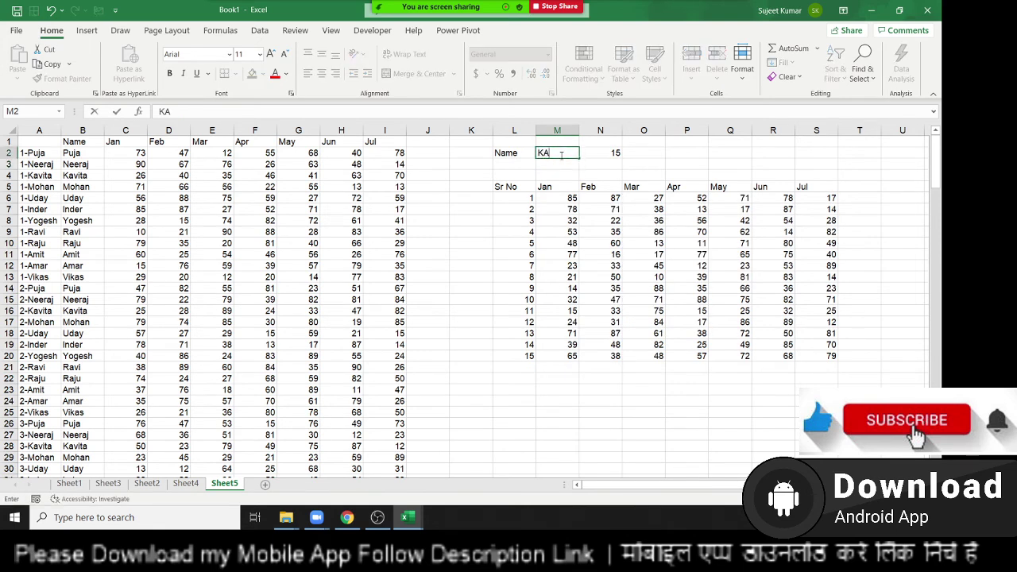
text(vit)
text(a)
key(Return)
click(561, 155)
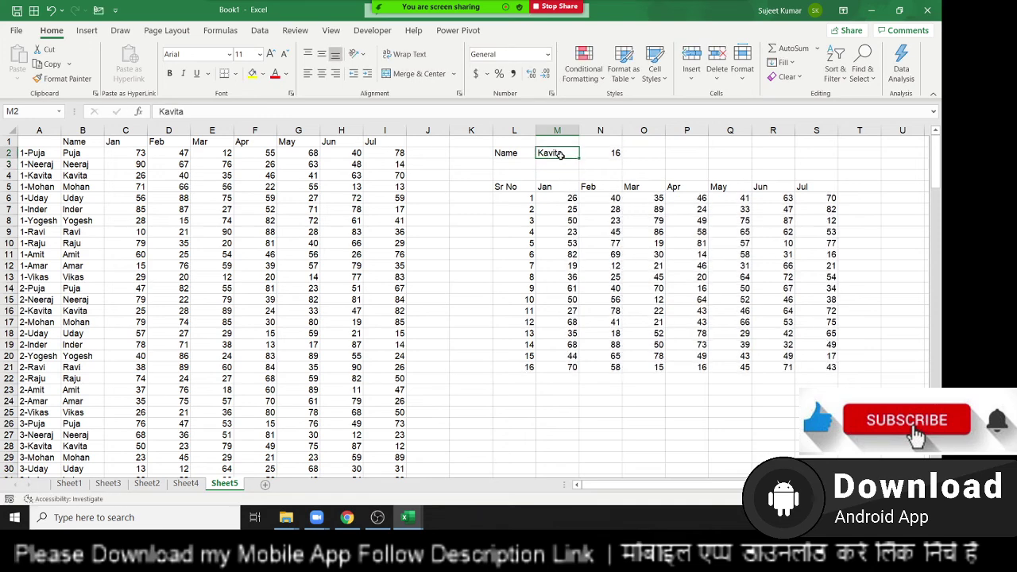
key(Return)
key(Down)
key(Down)
key(Down)
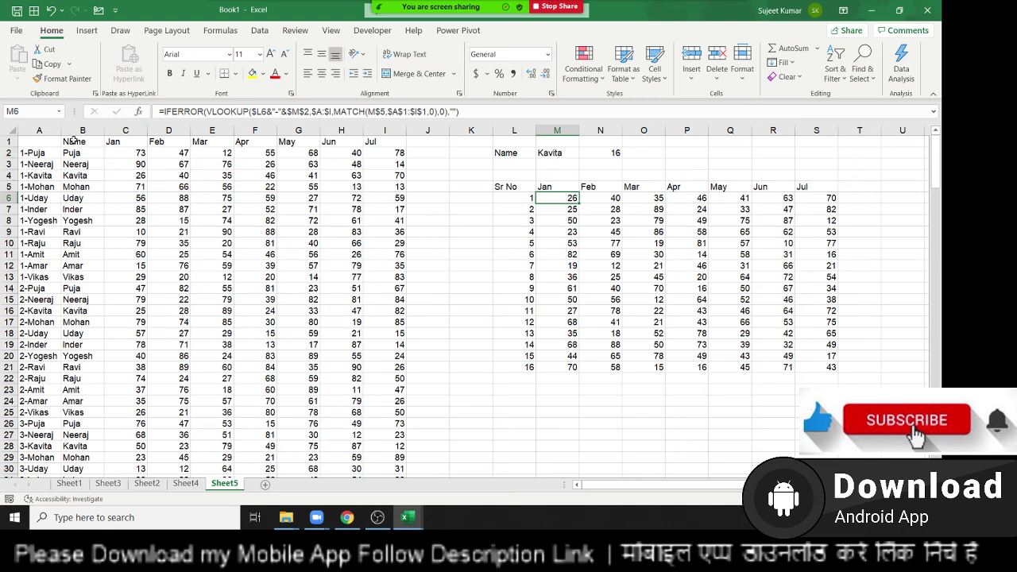
drag(57, 140, 827, 376)
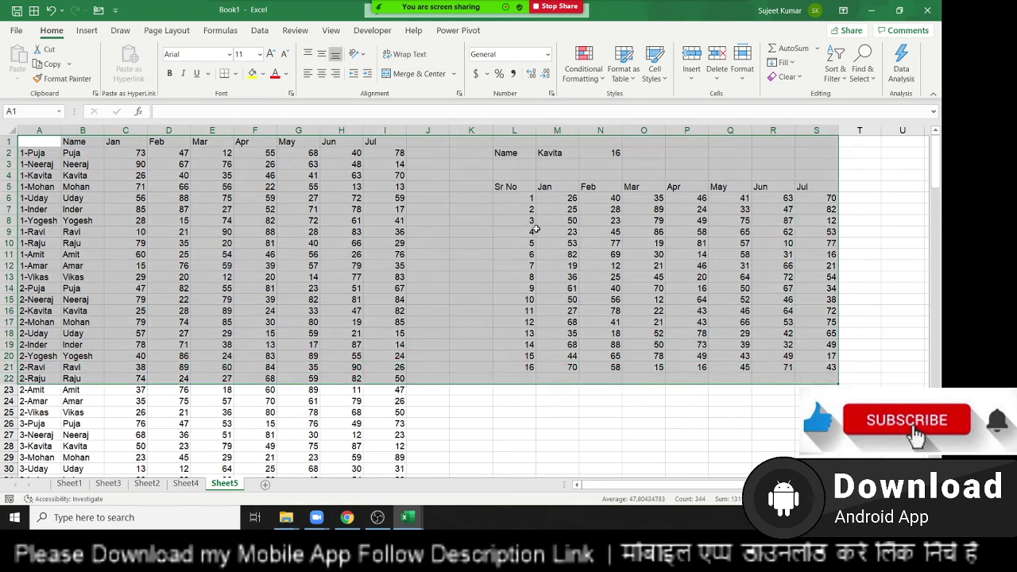
mouse_move(527, 204)
mouse_down()
mouse_move(657, 304)
mouse_move(844, 359)
mouse_up()
click(529, 390)
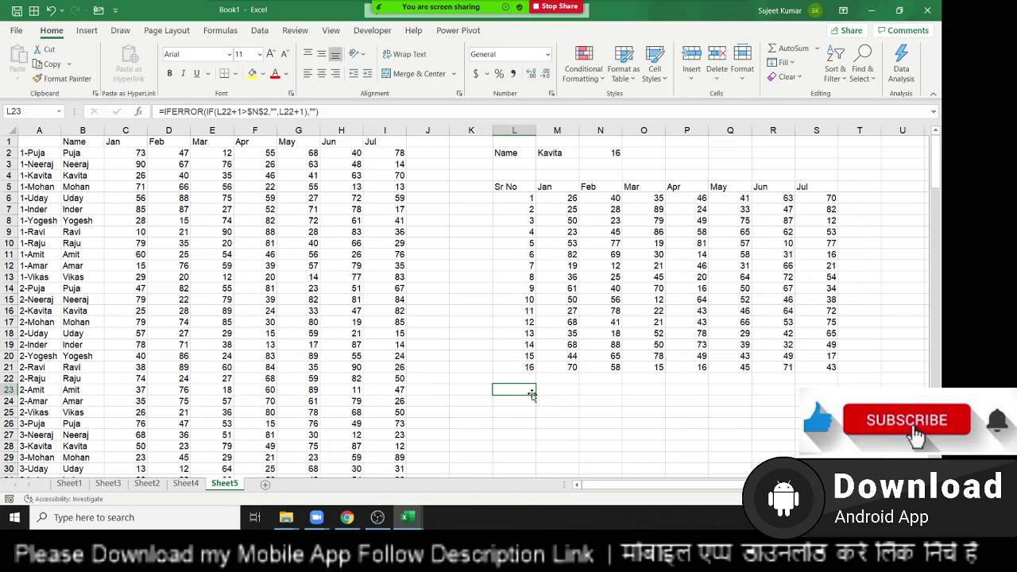
text(Total)
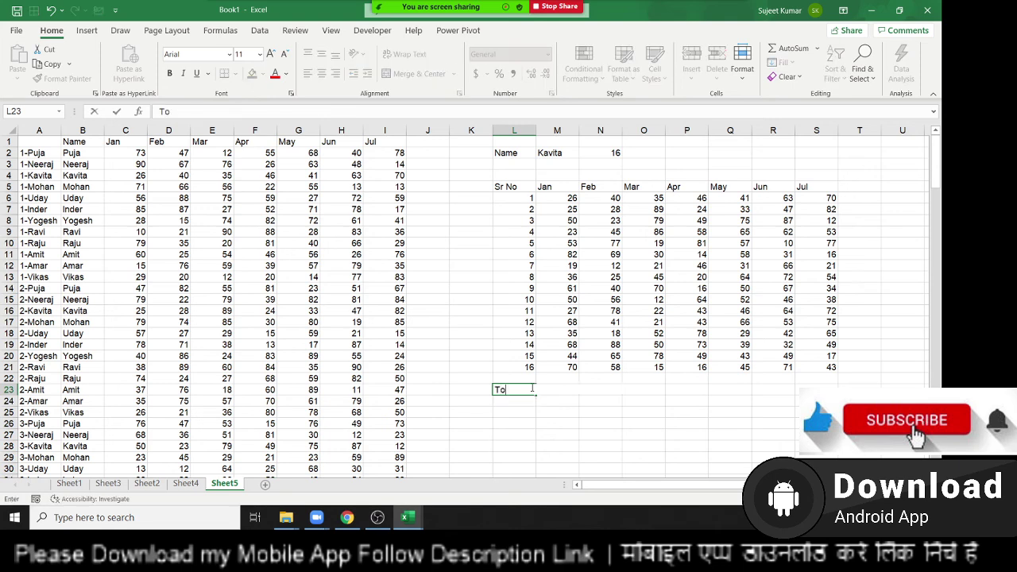
key(Return)
key(Up)
key(Right)
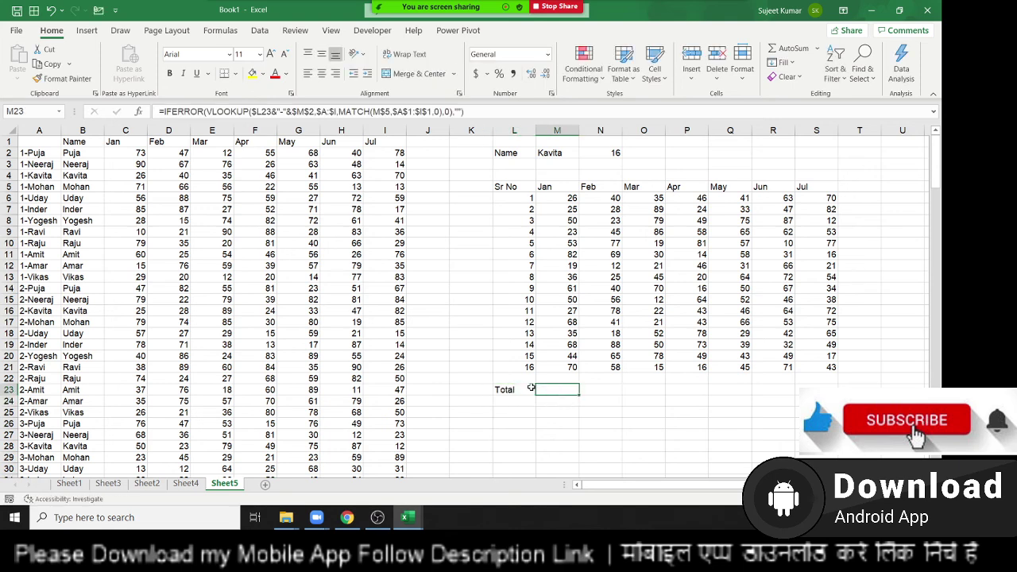
key(shift+Right)
key(shift+Right)
key(shift+Right)
key(shift+Right)
key(shift+Right)
key(shift+Right)
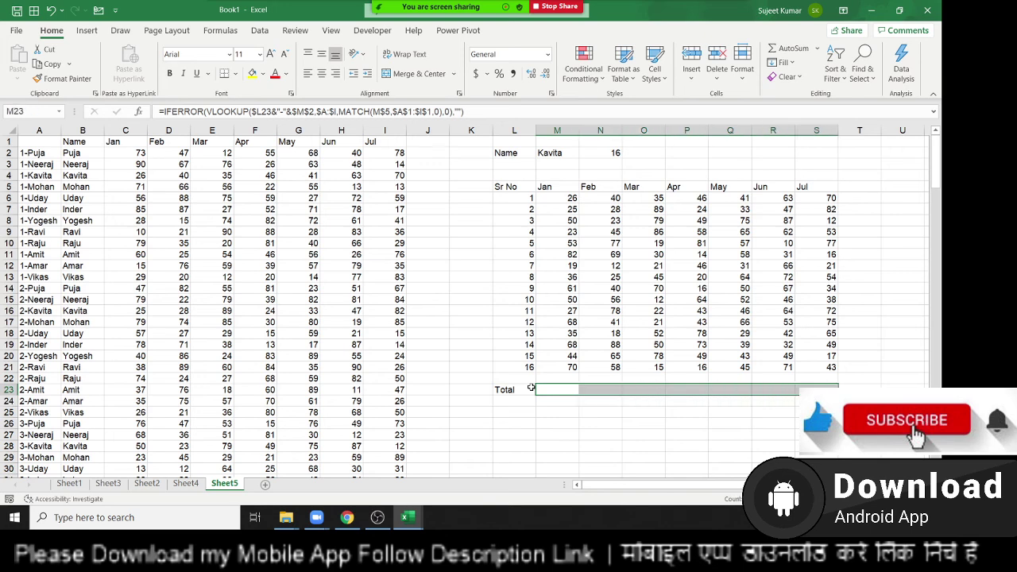
key(ctrl+z)
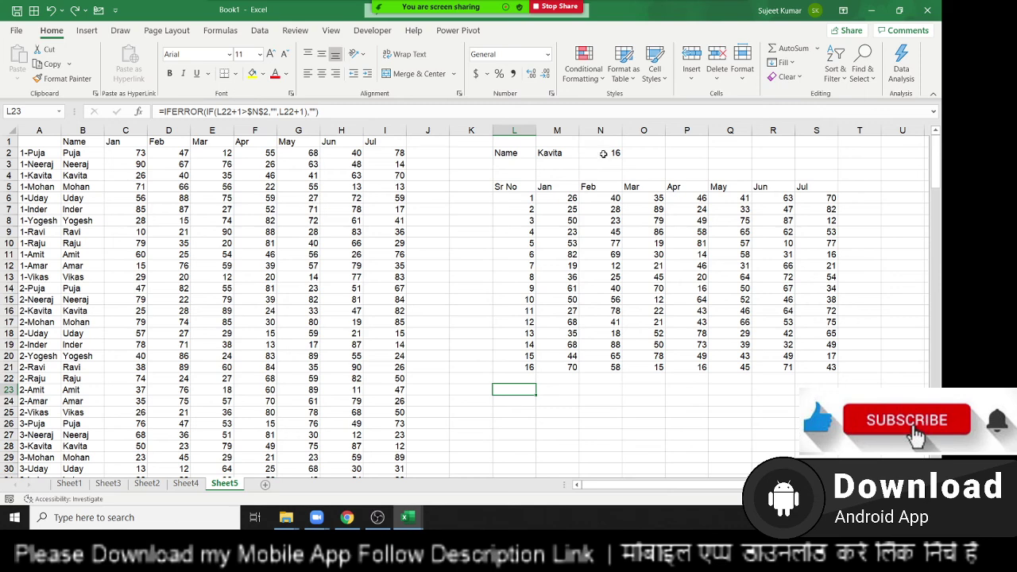
Change the lookup name in M2 from Kavita to Puja.
click(572, 152)
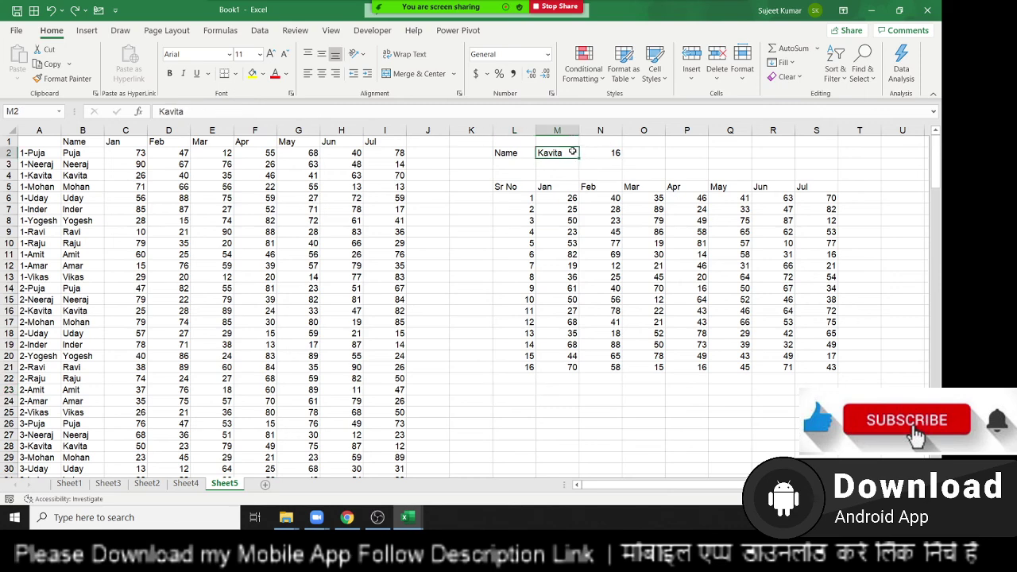
text(Puja)
key(Return)
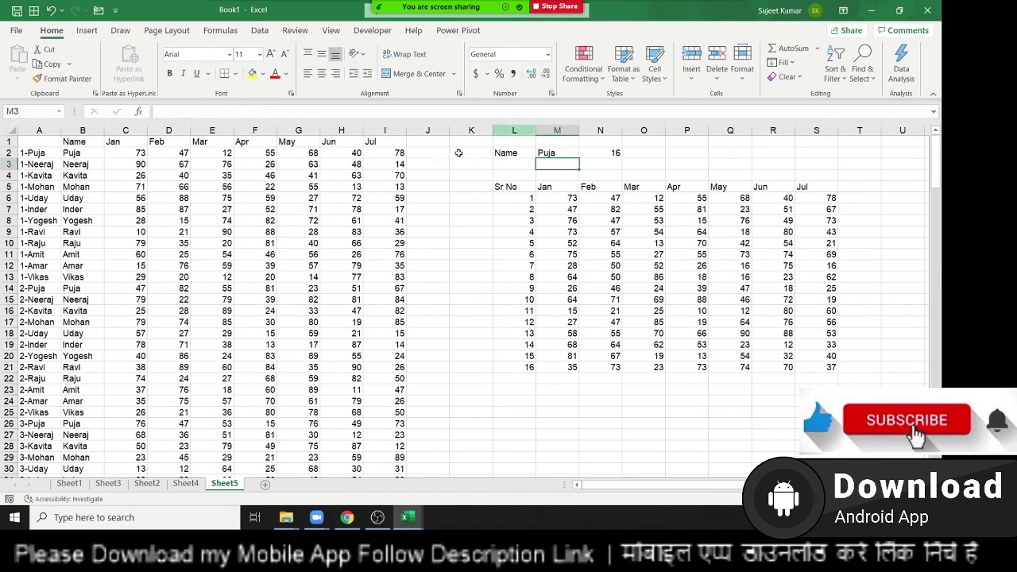
Replace the names in B12 (Amar), B16 (Kavita) and B20 (Yogesh) with Puja.
drag(81, 250, 93, 243)
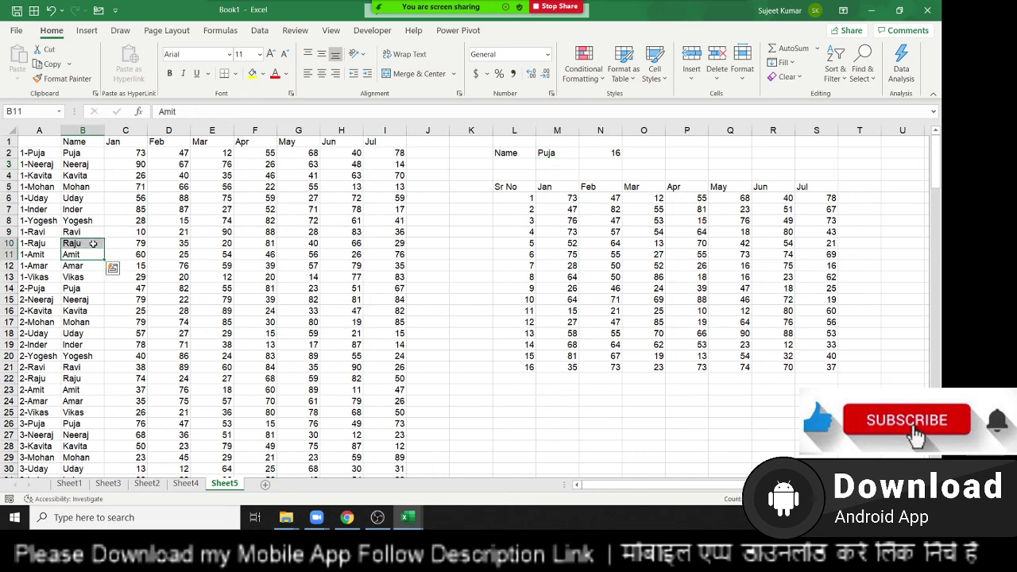
key(Down)
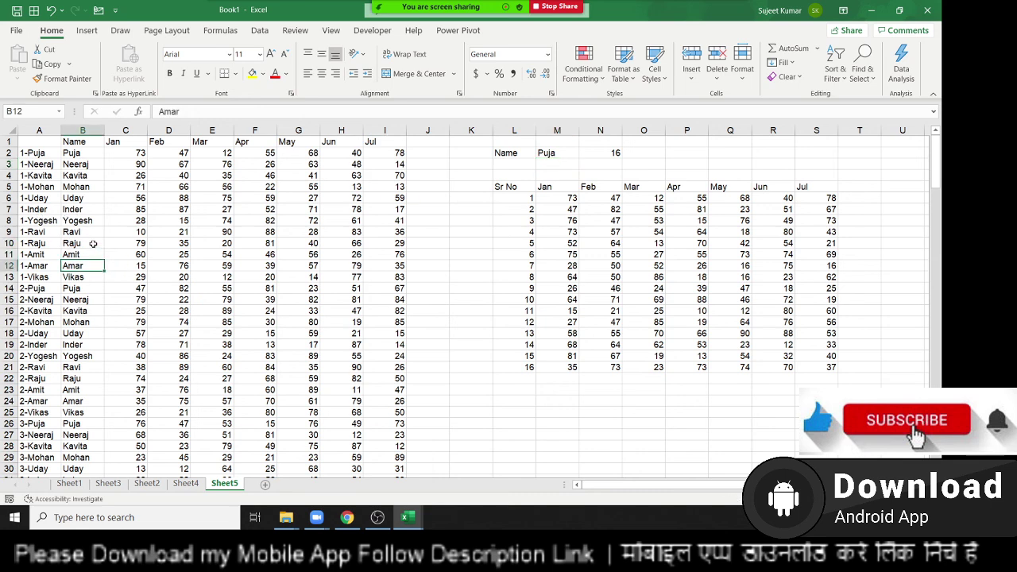
text(Puja)
key(Return)
key(Down)
key(Down)
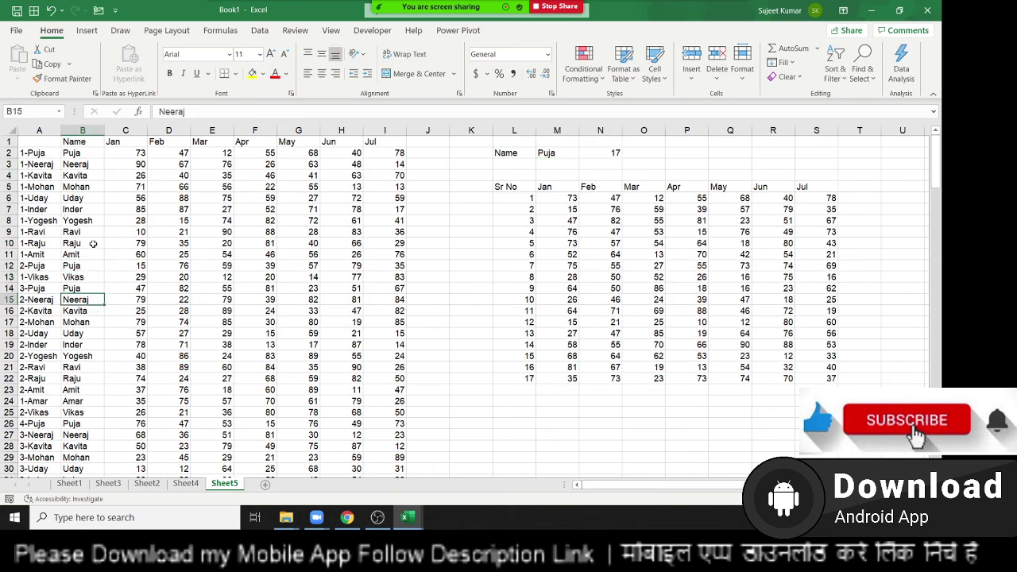
key(Down)
text(Puja)
key(Return)
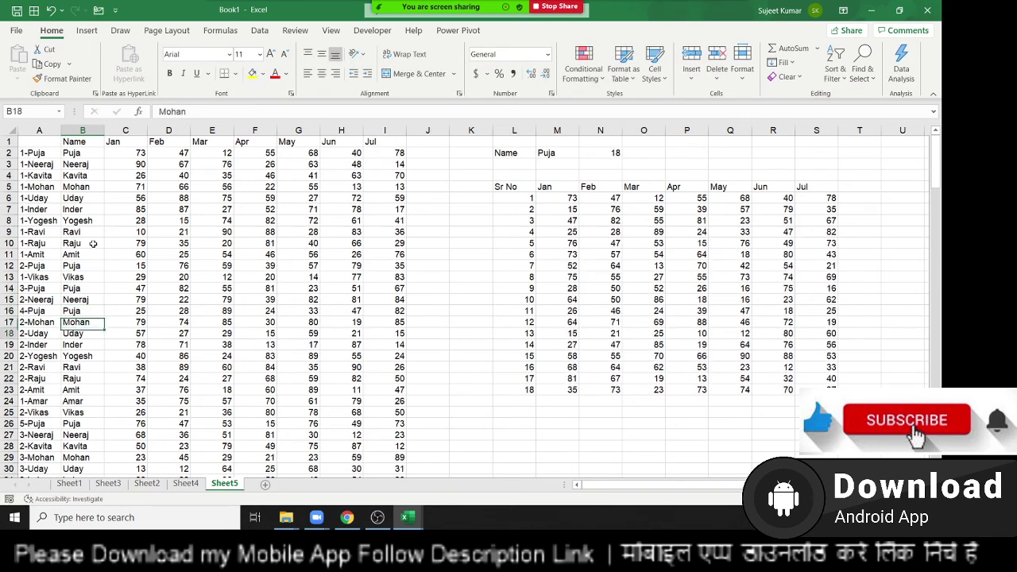
key(Down)
key(Down)
key(Down)
text(Puja)
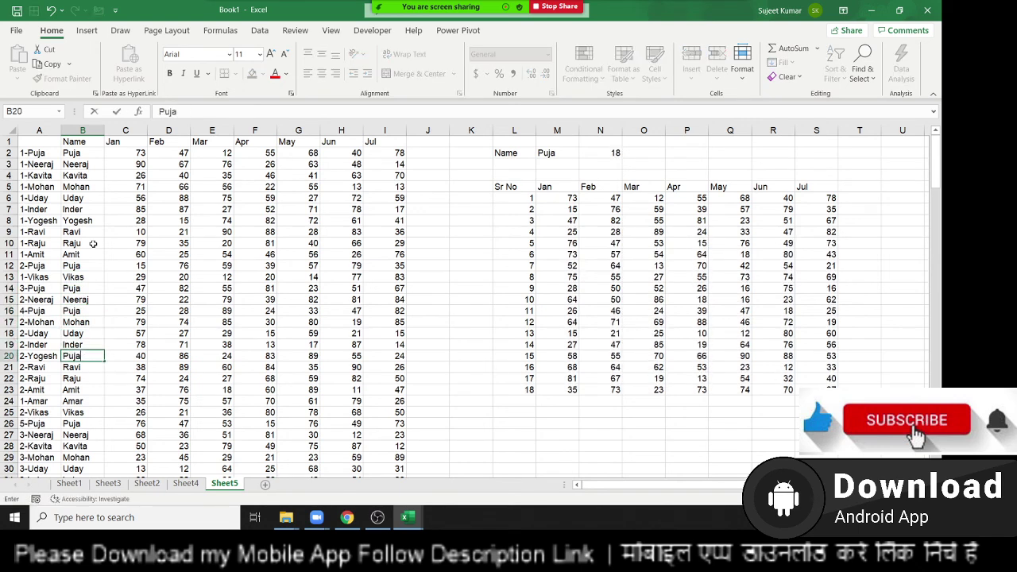
key(Return)
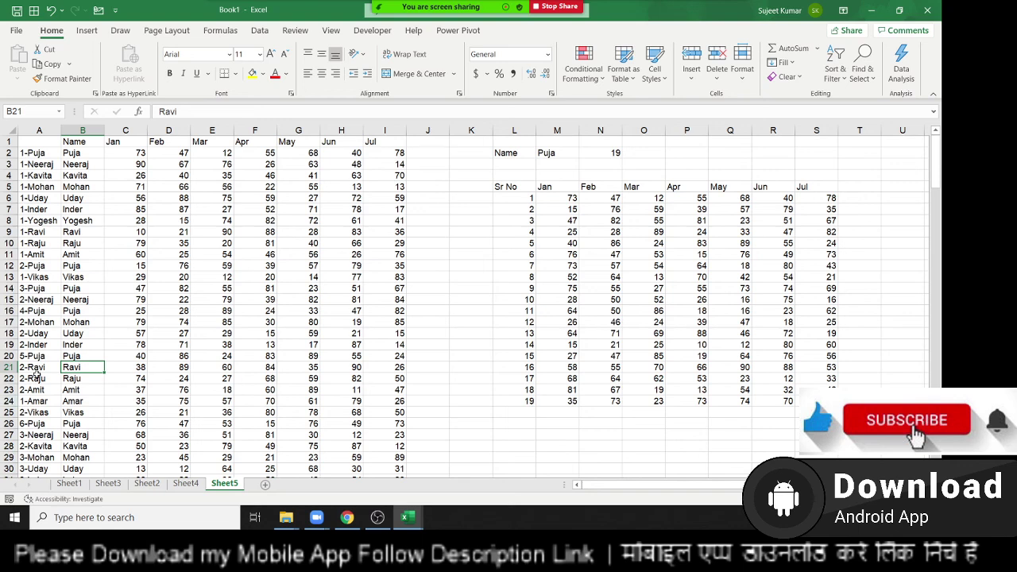
Add a 'Total' label in L26 below the report.
click(561, 151)
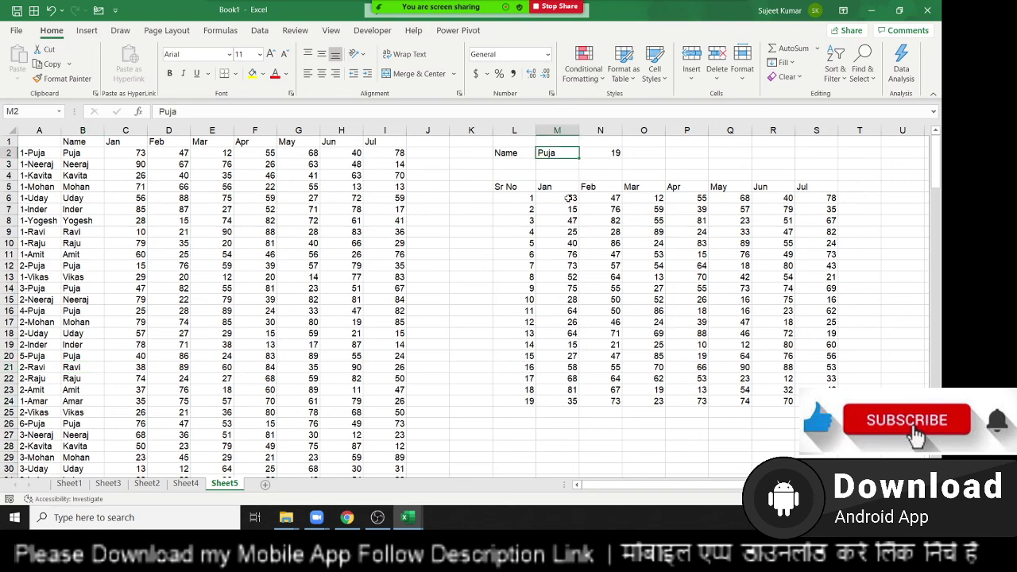
click(523, 413)
click(526, 423)
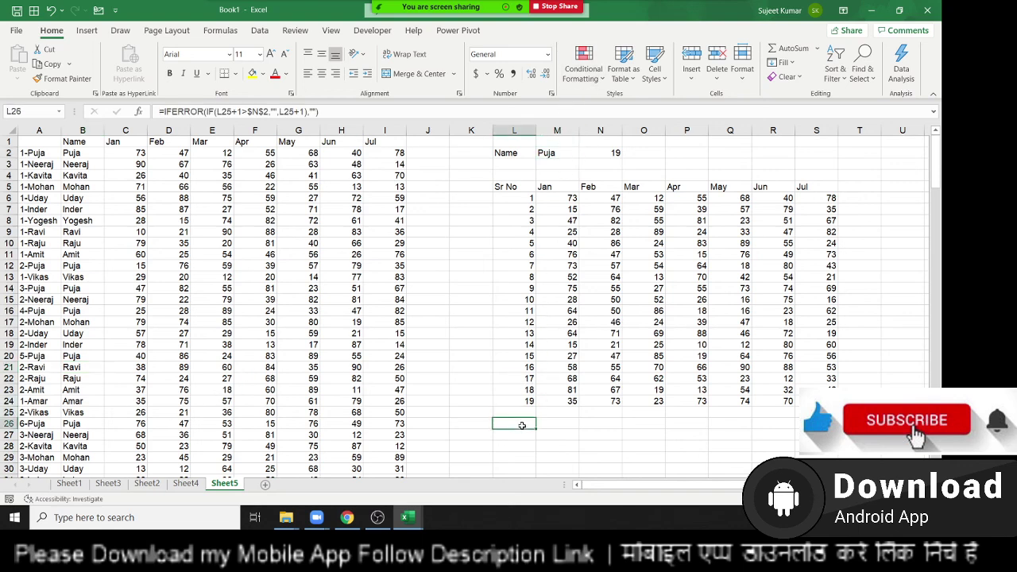
text(Total)
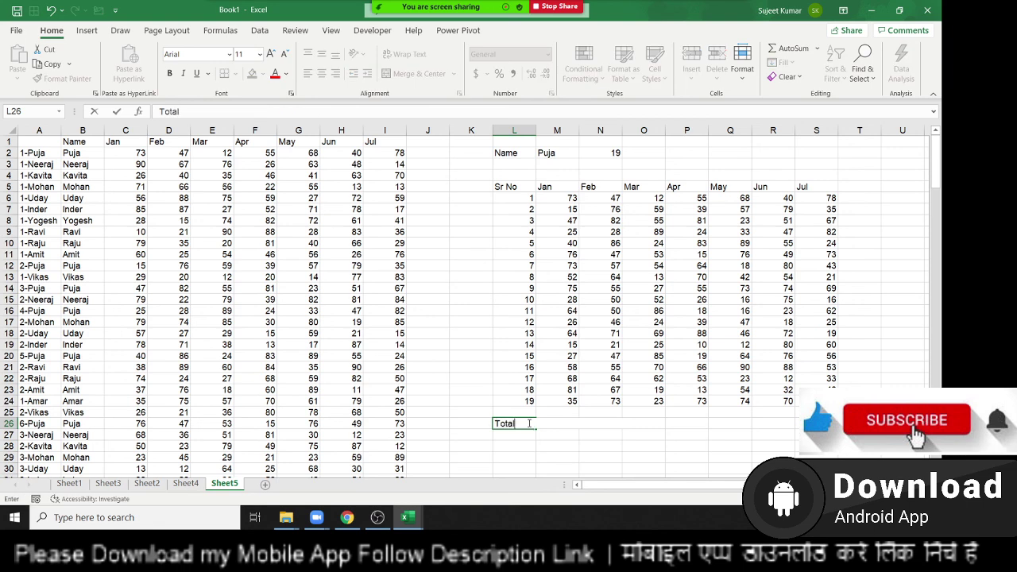
key(Return)
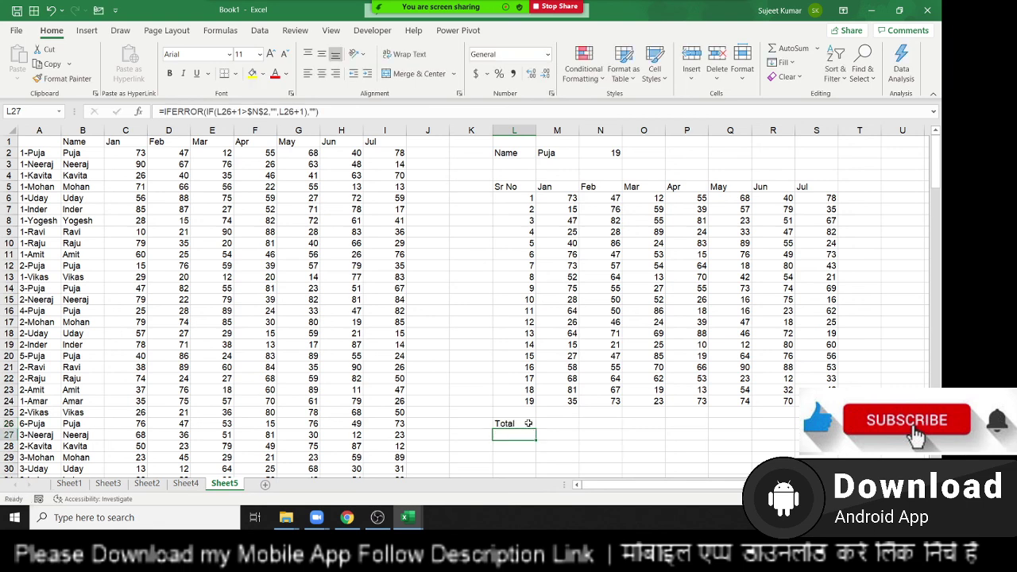
Change the lookup name in M2 from Puja to Raju.
click(556, 145)
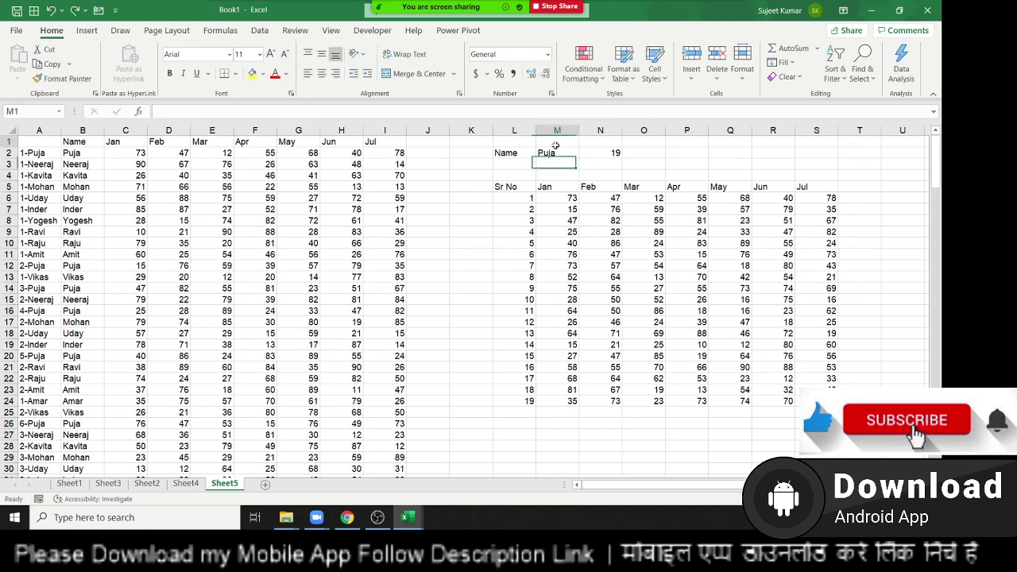
click(559, 151)
text(Ra)
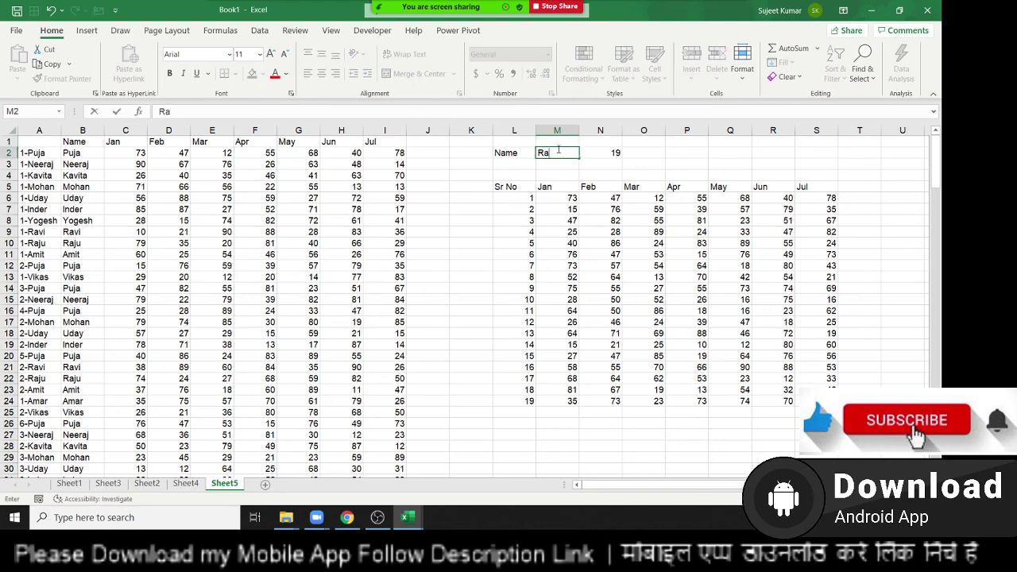
text(ju)
key(Return)
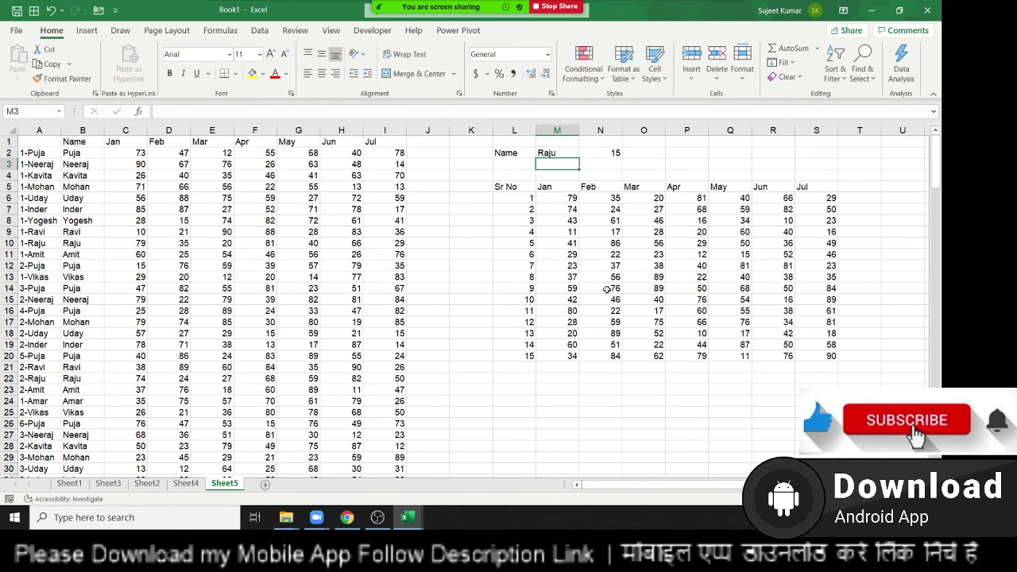
Check the Sr No formulas in L25 and L21 for Raju's 15 records.
click(522, 412)
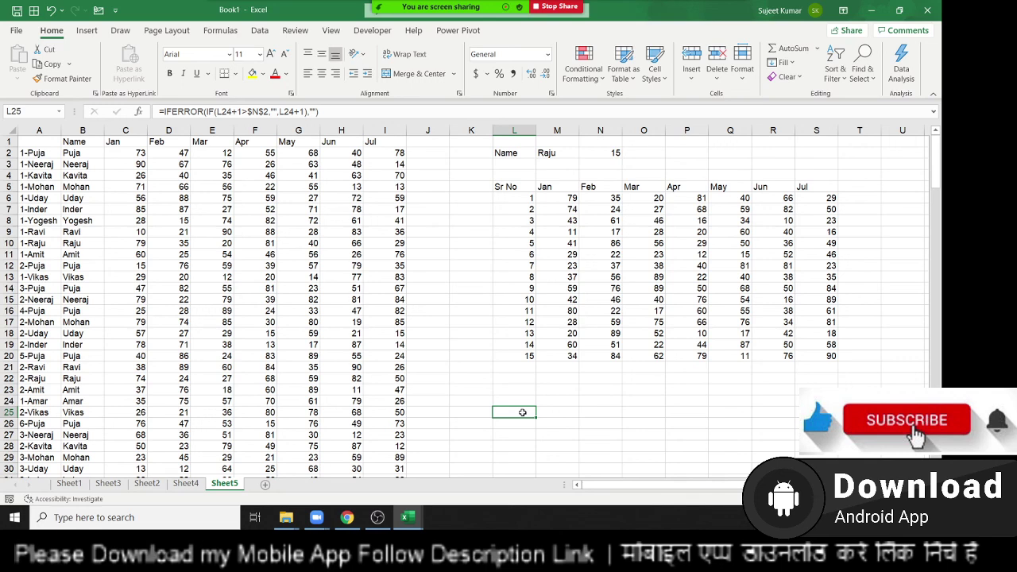
click(522, 368)
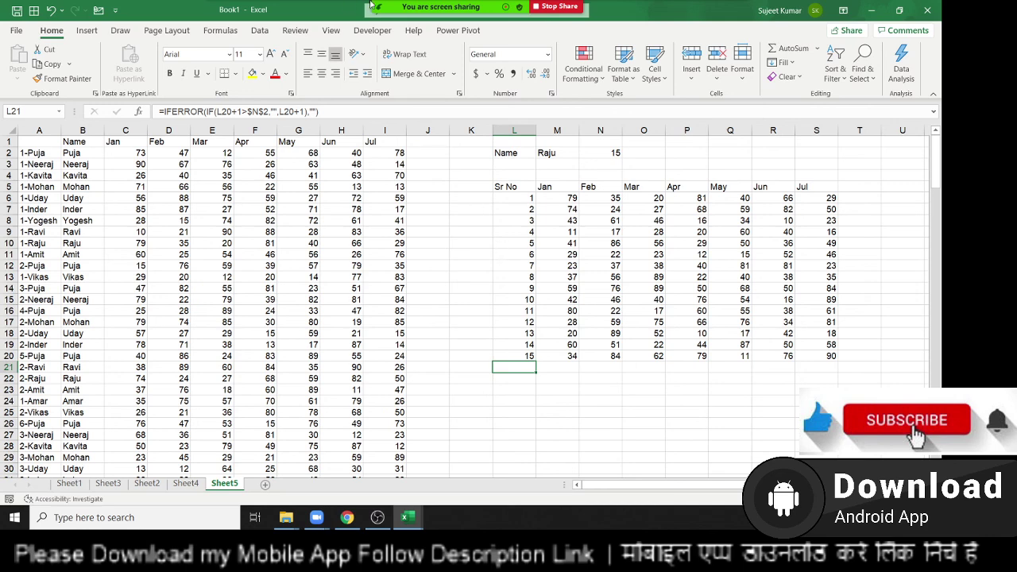
click(731, 15)
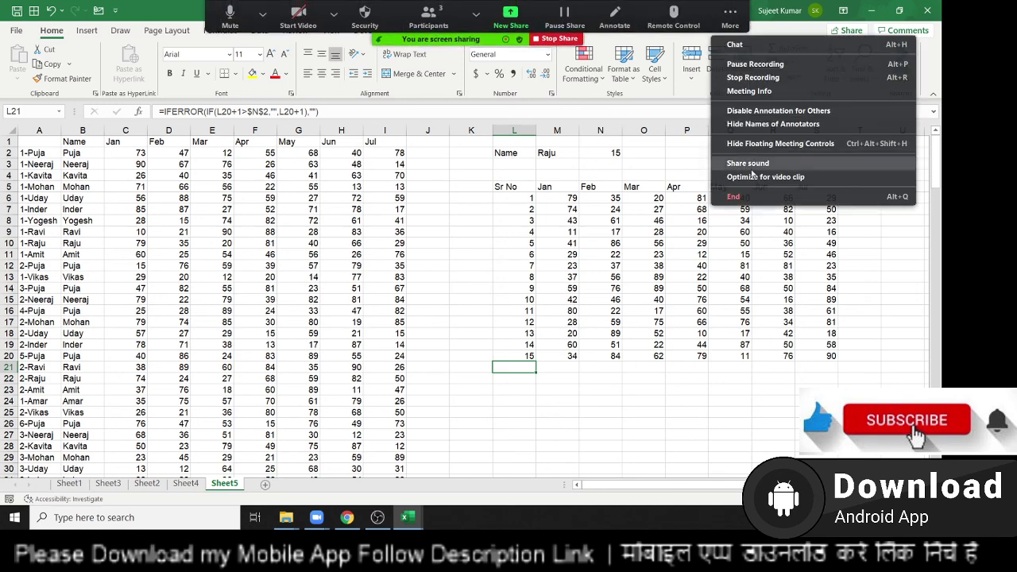